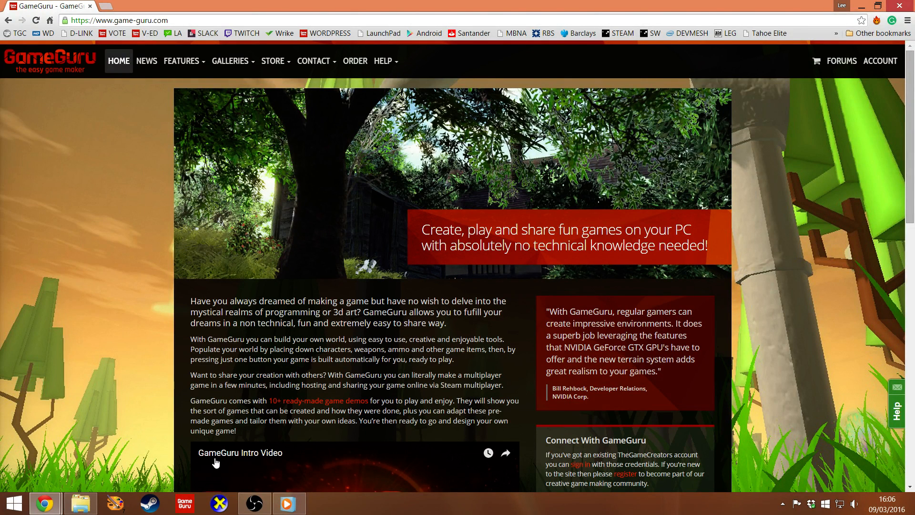
Switch to File Explorer, open the Game Guru Steam folder and run GameGuru.exe.
{"action": "left_click", "coordinate": [80, 503]}
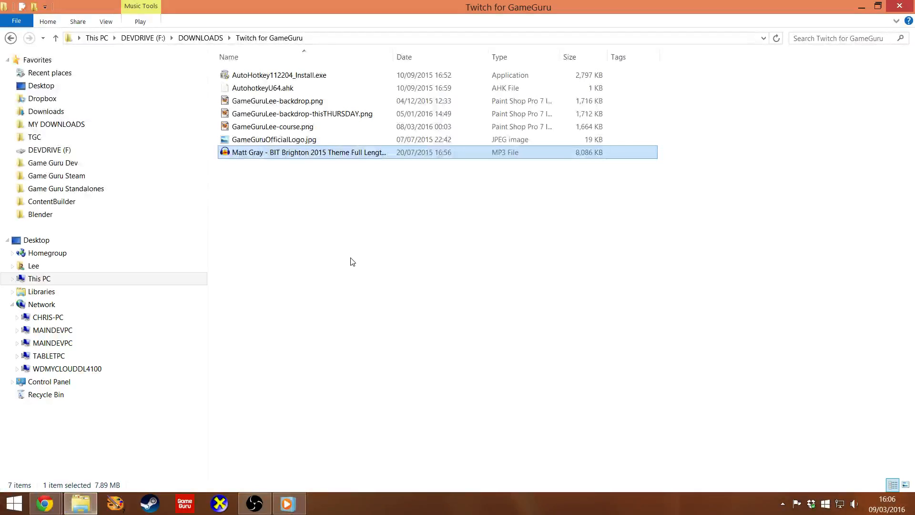
{"action": "left_click", "coordinate": [74, 166]}
{"action": "left_click", "coordinate": [114, 177]}
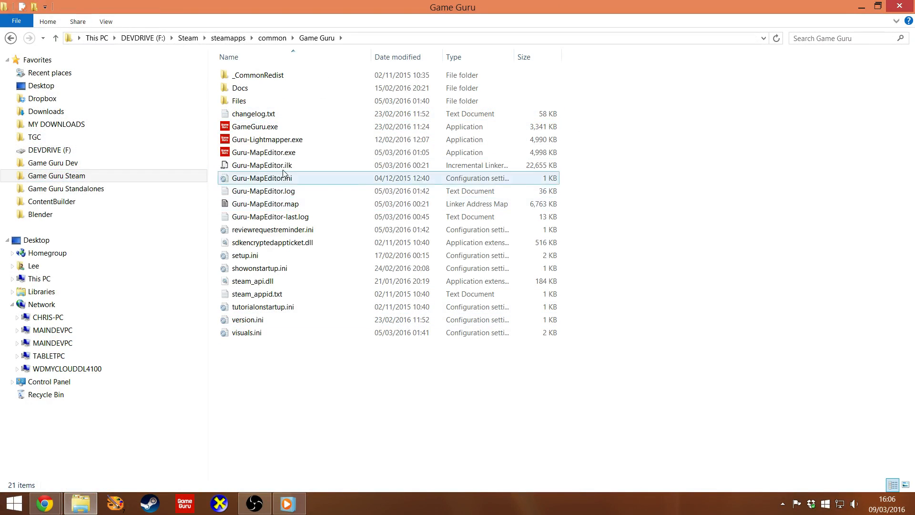
{"action": "double_click", "coordinate": [265, 128]}
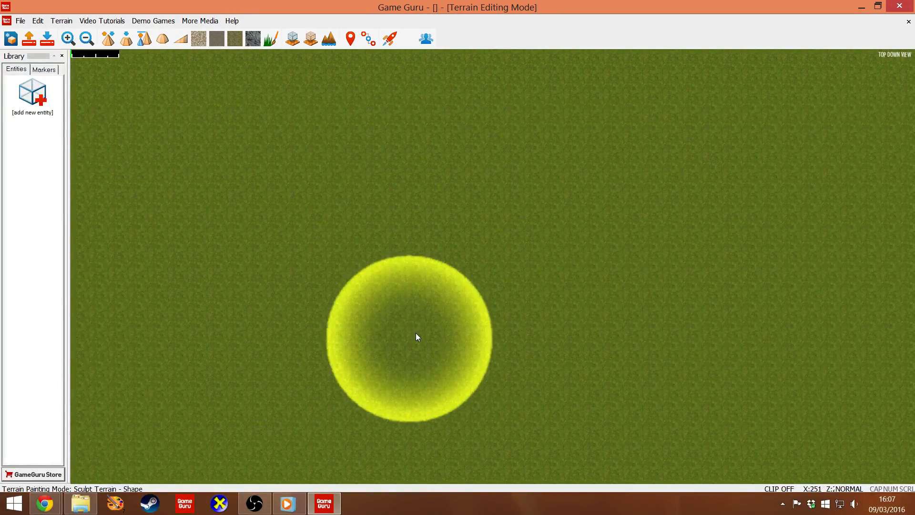
Switch to free flight view and raise a rounded hill on the flat terrain with Shape sculpting.
{"action": "key", "text": "F9"}
{"action": "right_click_drag", "start_coordinate": [484, 333], "coordinate": [566, 347]}
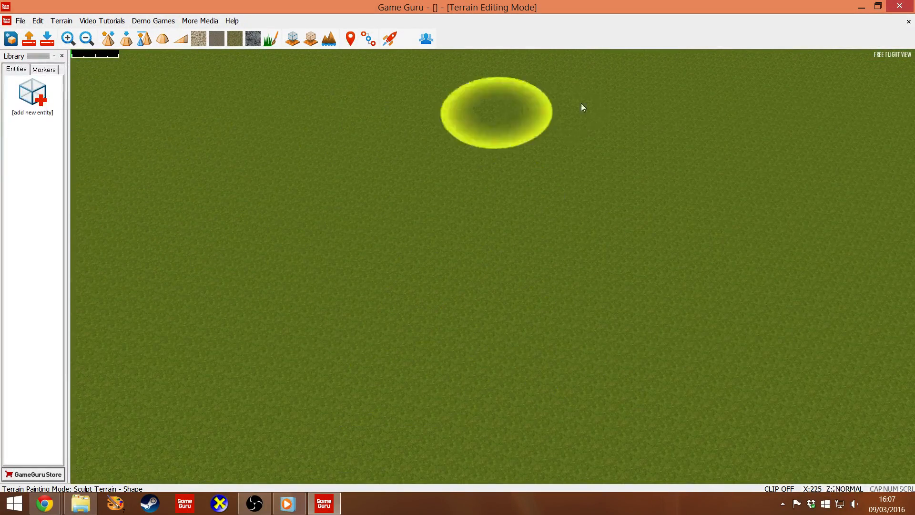
{"action": "left_click_drag", "start_coordinate": [244, 177], "coordinate": [243, 176]}
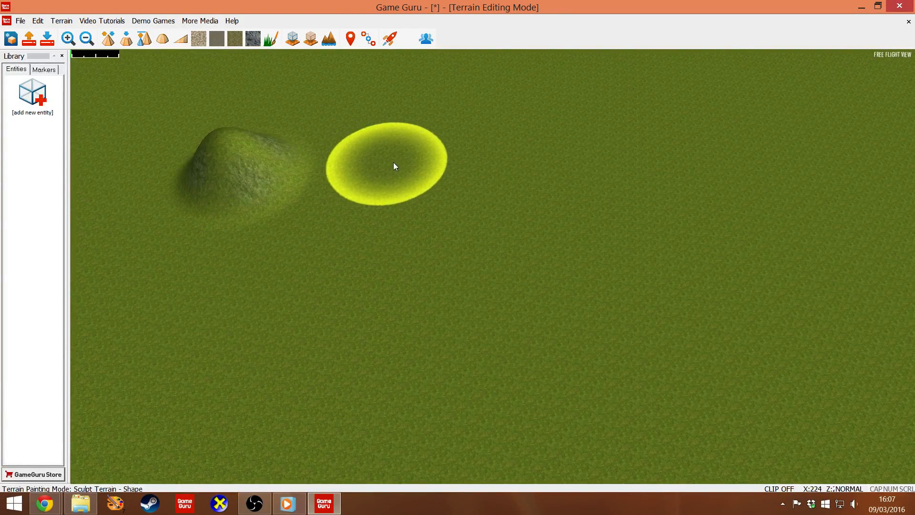
Dig a large lake beside the hill and sculpt a second hill with a small pond on the lake's other side.
{"action": "right_click_drag", "start_coordinate": [393, 165], "coordinate": [394, 165]}
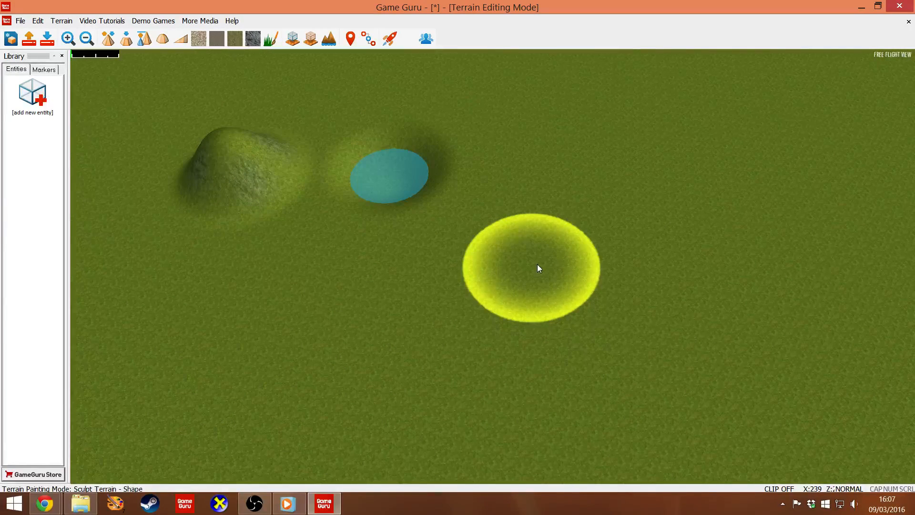
{"action": "mouse_move", "coordinate": [447, 169]}
{"action": "right_mouse_down"}
{"action": "mouse_move", "coordinate": [560, 160]}
{"action": "mouse_move", "coordinate": [614, 202]}
{"action": "mouse_move", "coordinate": [604, 248]}
{"action": "mouse_move", "coordinate": [540, 205]}
{"action": "mouse_move", "coordinate": [445, 197]}
{"action": "mouse_move", "coordinate": [428, 226]}
{"action": "mouse_move", "coordinate": [524, 242]}
{"action": "mouse_move", "coordinate": [472, 277]}
{"action": "mouse_move", "coordinate": [364, 223]}
{"action": "mouse_move", "coordinate": [462, 284]}
{"action": "mouse_move", "coordinate": [506, 286]}
{"action": "mouse_move", "coordinate": [492, 299]}
{"action": "right_mouse_up"}
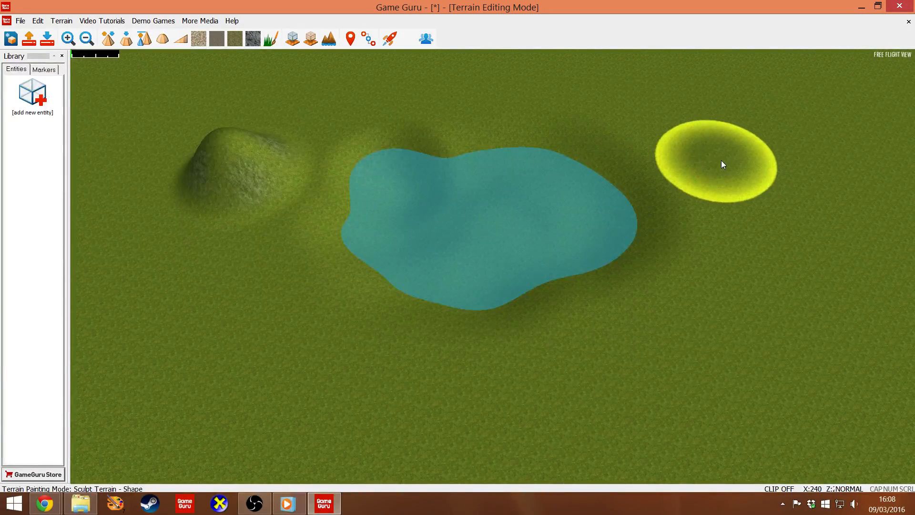
{"action": "mouse_move", "coordinate": [722, 161]}
{"action": "left_mouse_down"}
{"action": "mouse_move", "coordinate": [768, 231]}
{"action": "mouse_move", "coordinate": [772, 215]}
{"action": "left_mouse_up"}
{"action": "right_click_drag", "start_coordinate": [772, 214], "coordinate": [772, 214]}
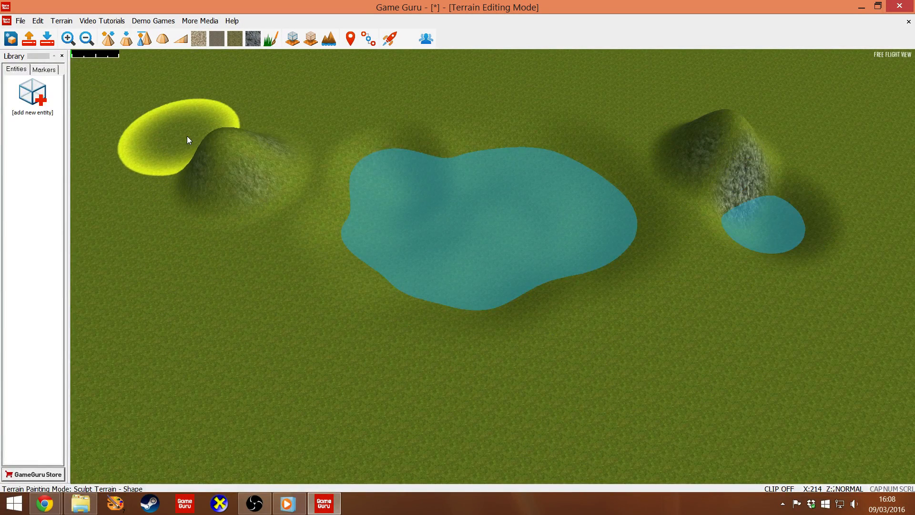
Extend the first hill into a curved flat-topped plateau with the Level sculpting tool.
{"action": "left_click", "coordinate": [126, 38]}
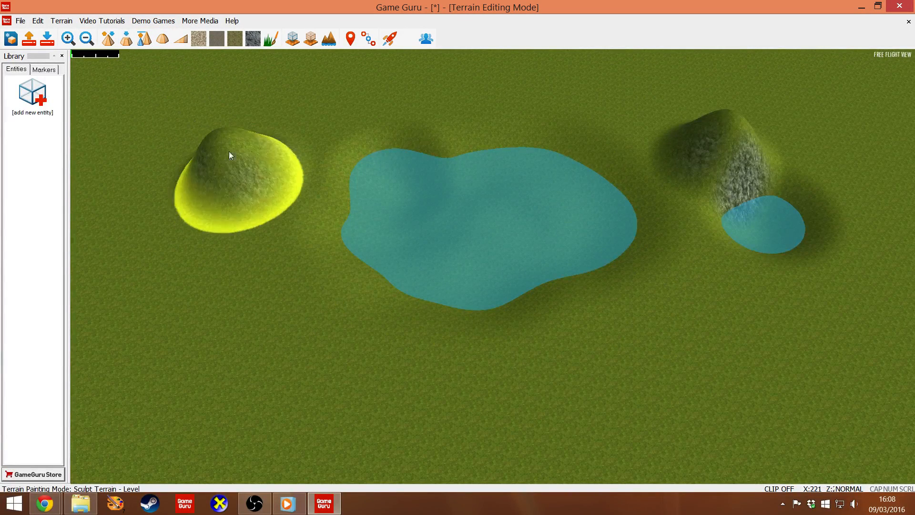
{"action": "mouse_move", "coordinate": [228, 141]}
{"action": "left_mouse_down"}
{"action": "mouse_move", "coordinate": [194, 168]}
{"action": "mouse_move", "coordinate": [164, 218]}
{"action": "mouse_move", "coordinate": [159, 208]}
{"action": "left_mouse_up"}
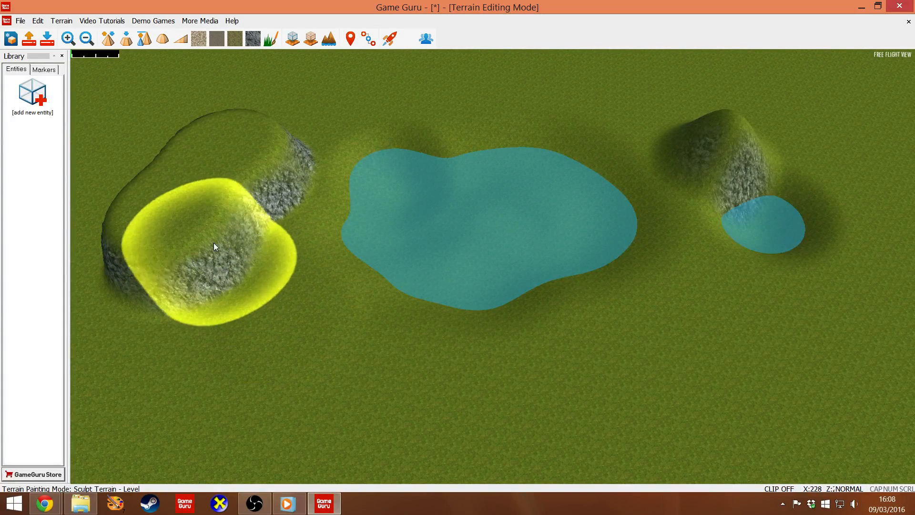
{"action": "mouse_move", "coordinate": [195, 233]}
{"action": "left_mouse_down"}
{"action": "mouse_move", "coordinate": [237, 295]}
{"action": "mouse_move", "coordinate": [266, 295]}
{"action": "left_mouse_up"}
Reduce the brush size and level smaller patches across the plateau's top.
{"action": "key", "text": "minus"}
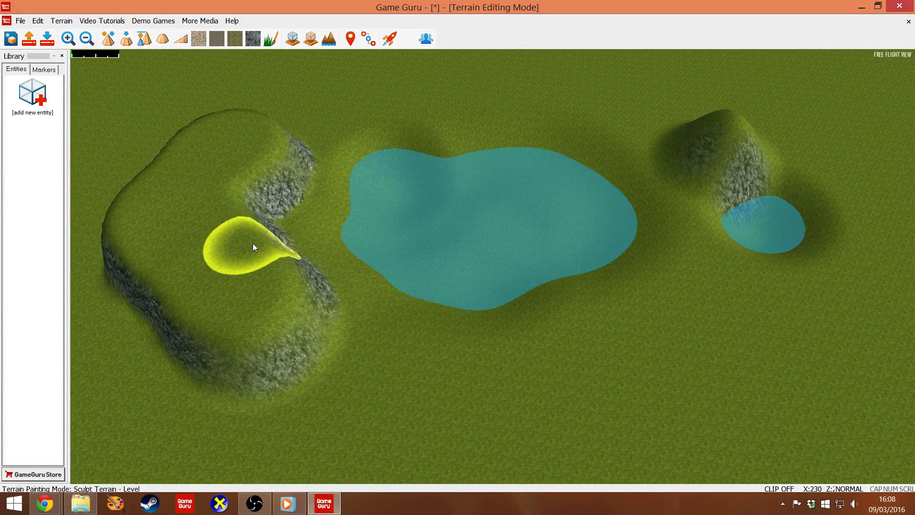
{"action": "key", "text": "minus"}
{"action": "key", "text": "minus"}
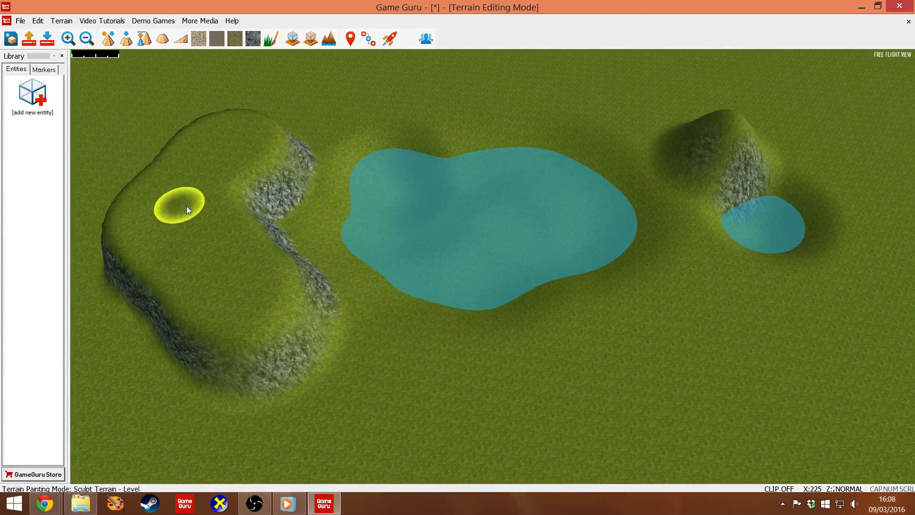
{"action": "mouse_move", "coordinate": [187, 209]}
{"action": "left_mouse_down"}
{"action": "mouse_move", "coordinate": [166, 220]}
{"action": "mouse_move", "coordinate": [201, 251]}
{"action": "mouse_move", "coordinate": [215, 214]}
{"action": "mouse_move", "coordinate": [206, 271]}
{"action": "mouse_move", "coordinate": [244, 263]}
{"action": "mouse_move", "coordinate": [265, 302]}
{"action": "mouse_move", "coordinate": [253, 315]}
{"action": "mouse_move", "coordinate": [257, 283]}
{"action": "mouse_move", "coordinate": [213, 231]}
{"action": "mouse_move", "coordinate": [219, 255]}
{"action": "left_mouse_up"}
Examine the plateau's surface up close, including its shape against the surrounding lake and hills.
{"action": "mouse_move", "coordinate": [220, 254]}
{"action": "right_mouse_down"}
{"action": "mouse_move", "coordinate": [183, 286]}
{"action": "mouse_move", "coordinate": [165, 246]}
{"action": "mouse_move", "coordinate": [177, 236]}
{"action": "mouse_move", "coordinate": [138, 228]}
{"action": "mouse_move", "coordinate": [117, 198]}
{"action": "mouse_move", "coordinate": [70, 182]}
{"action": "mouse_move", "coordinate": [74, 126]}
{"action": "mouse_move", "coordinate": [143, 127]}
{"action": "right_mouse_up"}
{"action": "key", "text": "w"}
{"action": "key", "text": "w"}
{"action": "key", "text": "w"}
{"action": "key", "text": "s"}
{"action": "mouse_move", "coordinate": [245, 233]}
{"action": "right_mouse_down"}
{"action": "mouse_move", "coordinate": [245, 200]}
{"action": "mouse_move", "coordinate": [245, 256]}
{"action": "right_mouse_up"}
{"action": "key", "text": "s"}
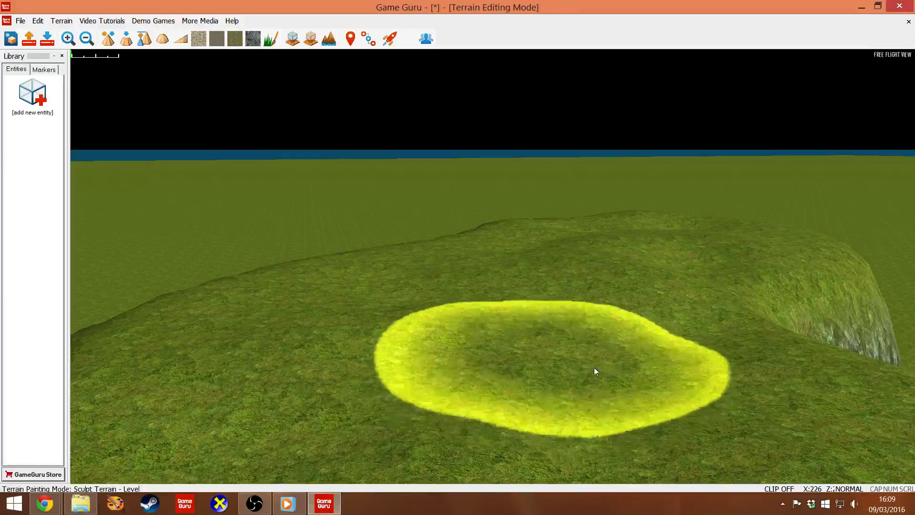
{"action": "mouse_move", "coordinate": [594, 367]}
{"action": "right_mouse_down"}
{"action": "mouse_move", "coordinate": [599, 381]}
{"action": "mouse_move", "coordinate": [715, 382]}
{"action": "mouse_move", "coordinate": [731, 393]}
{"action": "mouse_move", "coordinate": [608, 400]}
{"action": "right_mouse_up"}
{"action": "key", "text": "w"}
{"action": "key", "text": "s"}
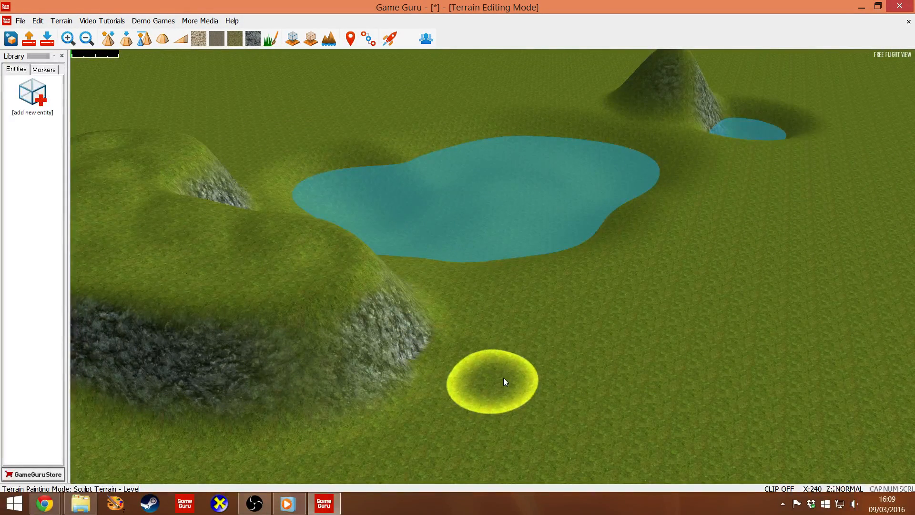
Extend the first plateau's edges outward on its lake side and its near side with Level sculpting.
{"action": "left_click", "coordinate": [144, 39]}
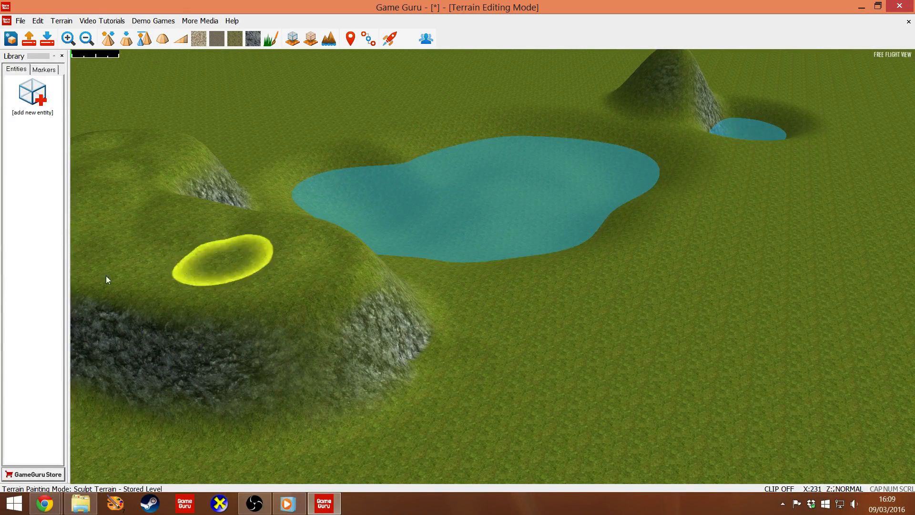
{"action": "left_click", "coordinate": [126, 38]}
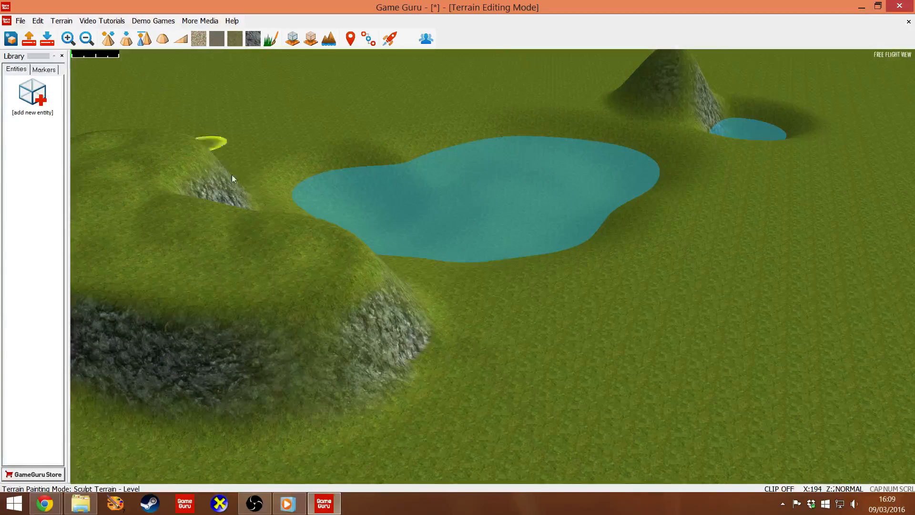
{"action": "left_click_drag", "start_coordinate": [257, 231], "coordinate": [276, 195]}
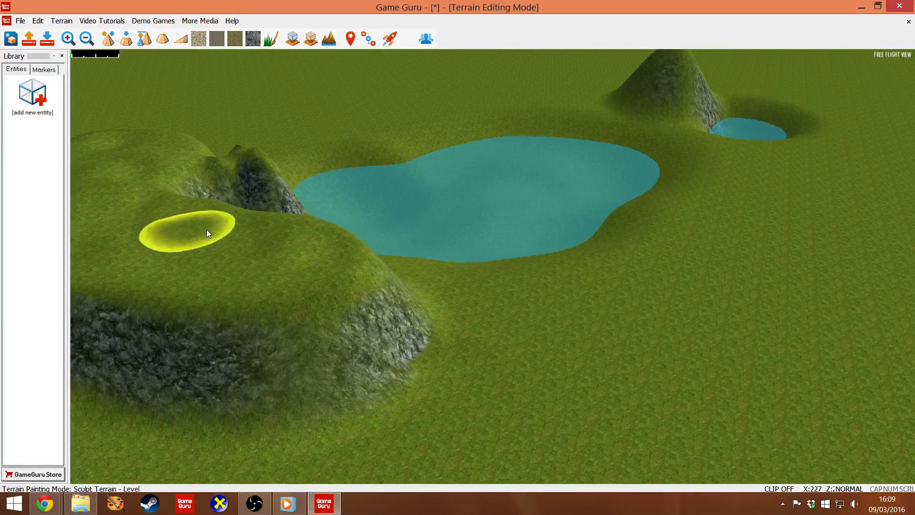
{"action": "mouse_move", "coordinate": [207, 230]}
{"action": "left_mouse_down"}
{"action": "mouse_move", "coordinate": [259, 296]}
{"action": "mouse_move", "coordinate": [233, 294]}
{"action": "mouse_move", "coordinate": [241, 280]}
{"action": "left_mouse_up"}
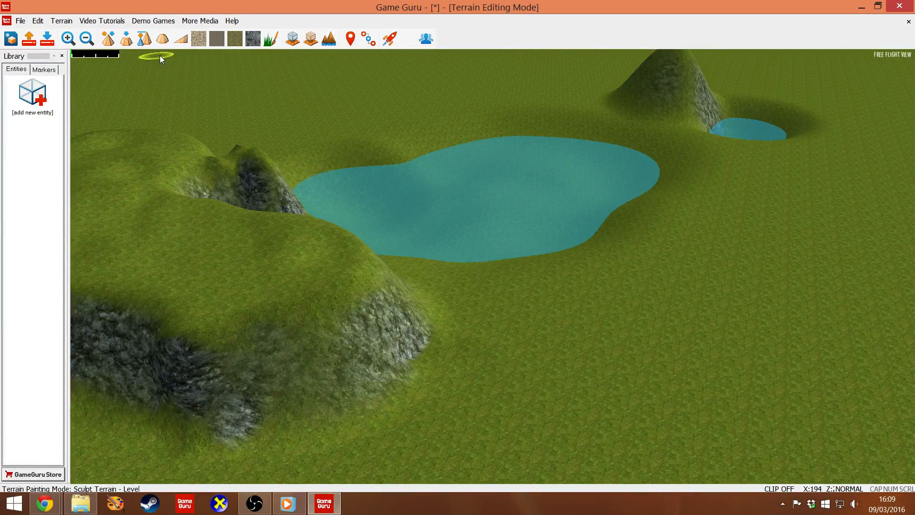
Build a second flat-topped plateau on the open ground beside the lake with Stored Level sculpting.
{"action": "left_click", "coordinate": [144, 39]}
{"action": "left_click", "coordinate": [808, 278]}
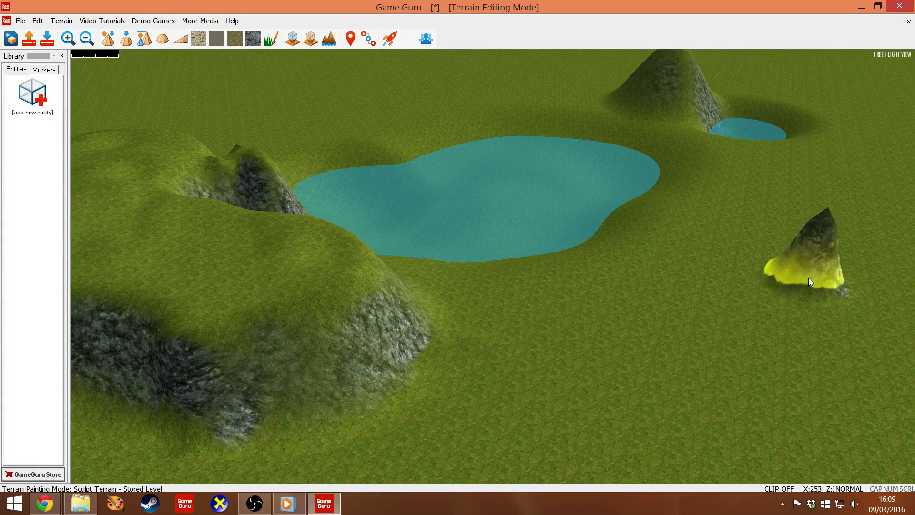
{"action": "mouse_move", "coordinate": [808, 278]}
{"action": "left_mouse_down"}
{"action": "mouse_move", "coordinate": [794, 274]}
{"action": "mouse_move", "coordinate": [797, 222]}
{"action": "mouse_move", "coordinate": [794, 263]}
{"action": "mouse_move", "coordinate": [747, 247]}
{"action": "mouse_move", "coordinate": [781, 243]}
{"action": "mouse_move", "coordinate": [829, 193]}
{"action": "mouse_move", "coordinate": [797, 276]}
{"action": "mouse_move", "coordinate": [845, 221]}
{"action": "mouse_move", "coordinate": [866, 230]}
{"action": "mouse_move", "coordinate": [665, 248]}
{"action": "mouse_move", "coordinate": [811, 251]}
{"action": "mouse_move", "coordinate": [724, 249]}
{"action": "mouse_move", "coordinate": [727, 225]}
{"action": "mouse_move", "coordinate": [647, 275]}
{"action": "mouse_move", "coordinate": [683, 255]}
{"action": "left_mouse_up"}
Create a long ramp from the second plateau's top down to the ground near the first plateau.
{"action": "key", "text": "d"}
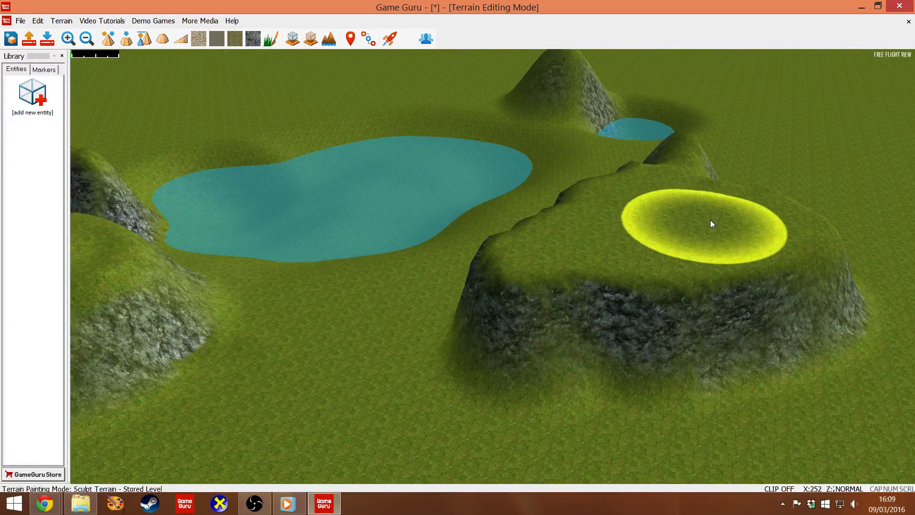
{"action": "left_click", "coordinate": [181, 40]}
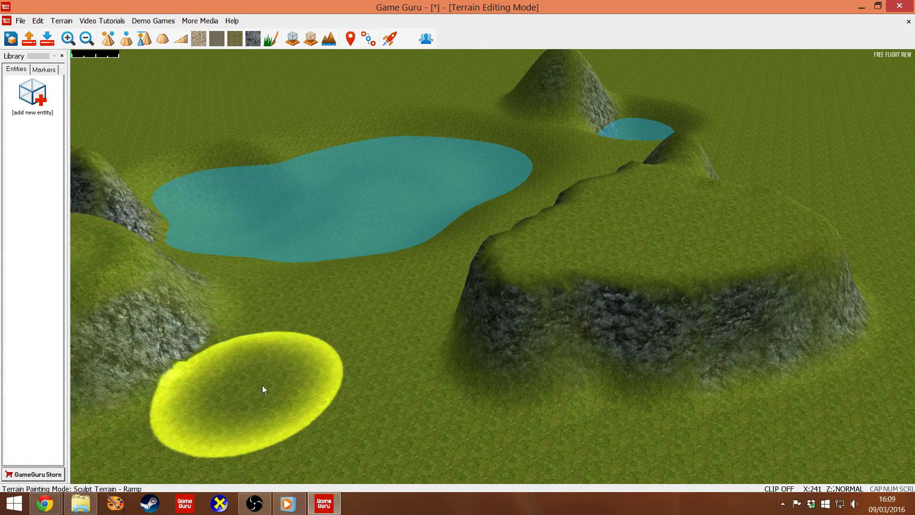
{"action": "left_click", "coordinate": [264, 396]}
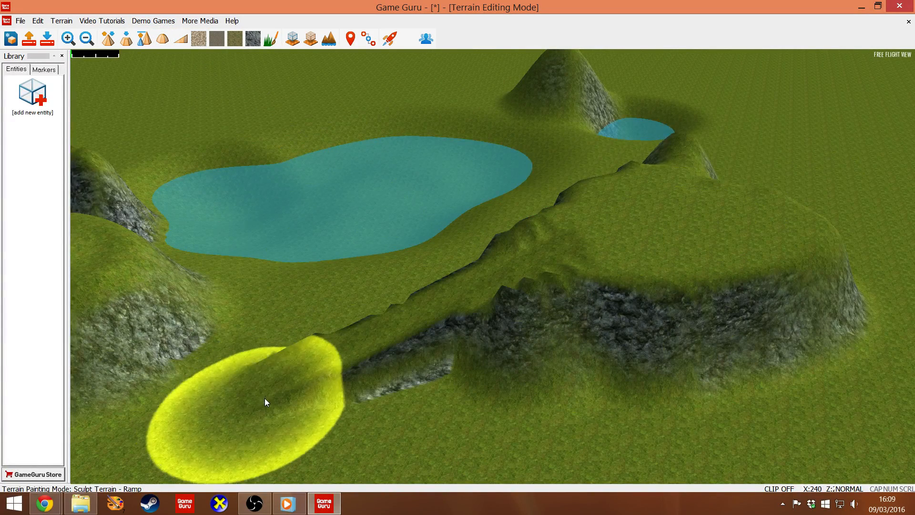
Smooth the ramp's jagged edges and its junction with the plateau using Blend sculpting.
{"action": "left_click", "coordinate": [162, 39]}
{"action": "mouse_move", "coordinate": [456, 339]}
{"action": "left_mouse_down"}
{"action": "mouse_move", "coordinate": [430, 336]}
{"action": "mouse_move", "coordinate": [529, 244]}
{"action": "left_mouse_up"}
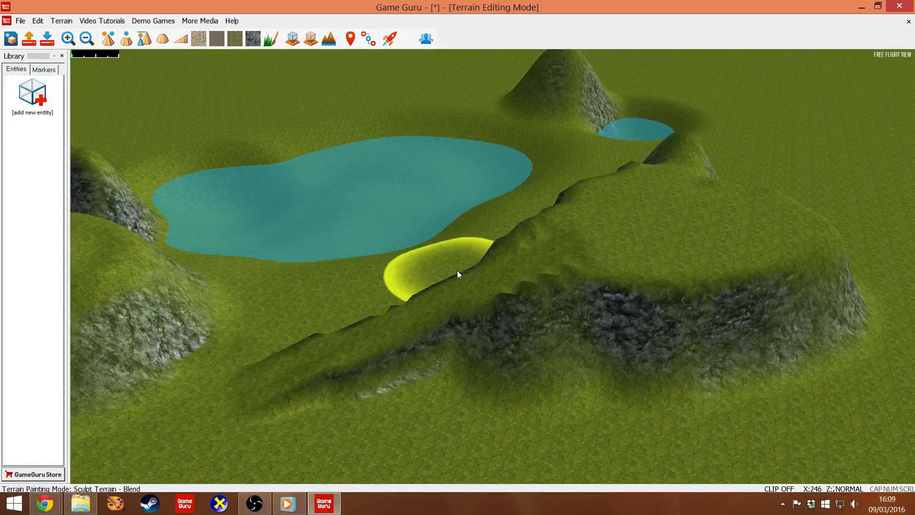
{"action": "mouse_move", "coordinate": [458, 274]}
{"action": "left_mouse_down"}
{"action": "mouse_move", "coordinate": [342, 332]}
{"action": "mouse_move", "coordinate": [469, 301]}
{"action": "mouse_move", "coordinate": [654, 156]}
{"action": "mouse_move", "coordinate": [641, 172]}
{"action": "mouse_move", "coordinate": [300, 360]}
{"action": "left_mouse_up"}
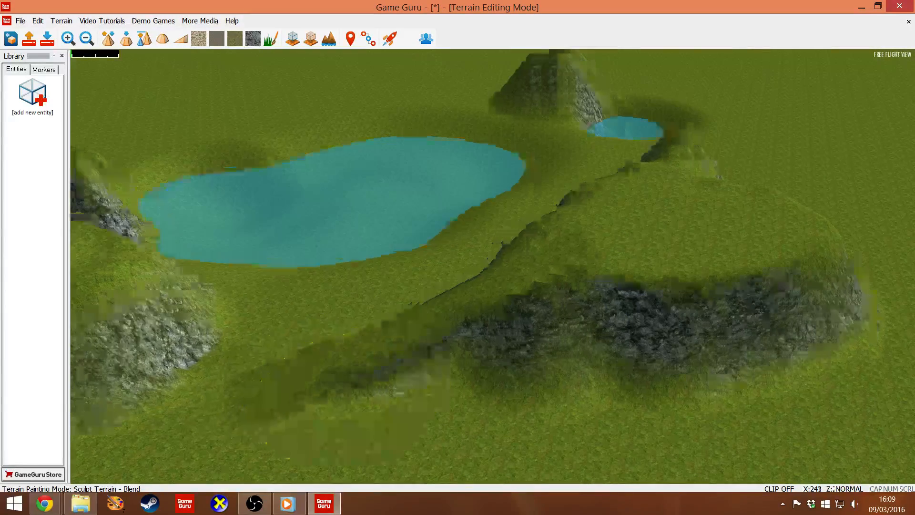
{"action": "right_click_drag", "start_coordinate": [303, 357], "coordinate": [405, 256]}
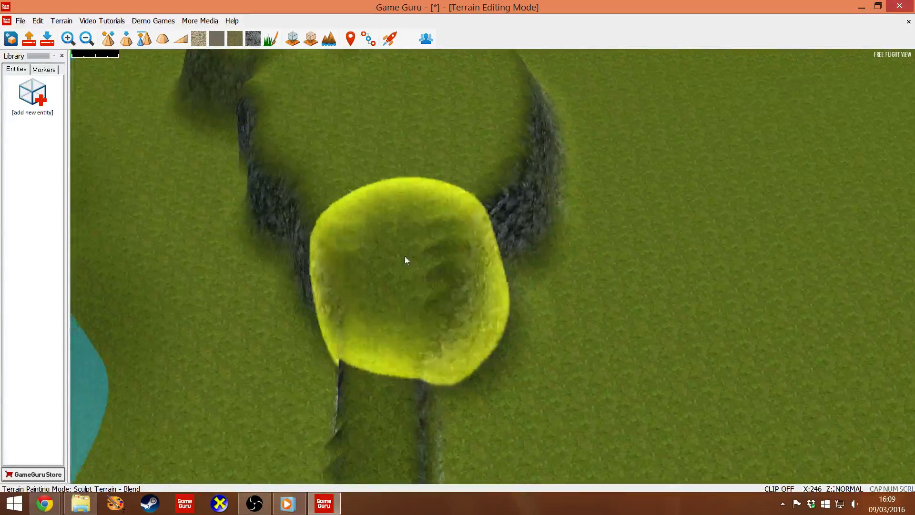
{"action": "mouse_move", "coordinate": [405, 256]}
{"action": "left_mouse_down"}
{"action": "mouse_move", "coordinate": [431, 250]}
{"action": "mouse_move", "coordinate": [293, 296]}
{"action": "mouse_move", "coordinate": [350, 402]}
{"action": "mouse_move", "coordinate": [337, 422]}
{"action": "mouse_move", "coordinate": [427, 405]}
{"action": "mouse_move", "coordinate": [433, 195]}
{"action": "mouse_move", "coordinate": [412, 118]}
{"action": "left_mouse_up"}
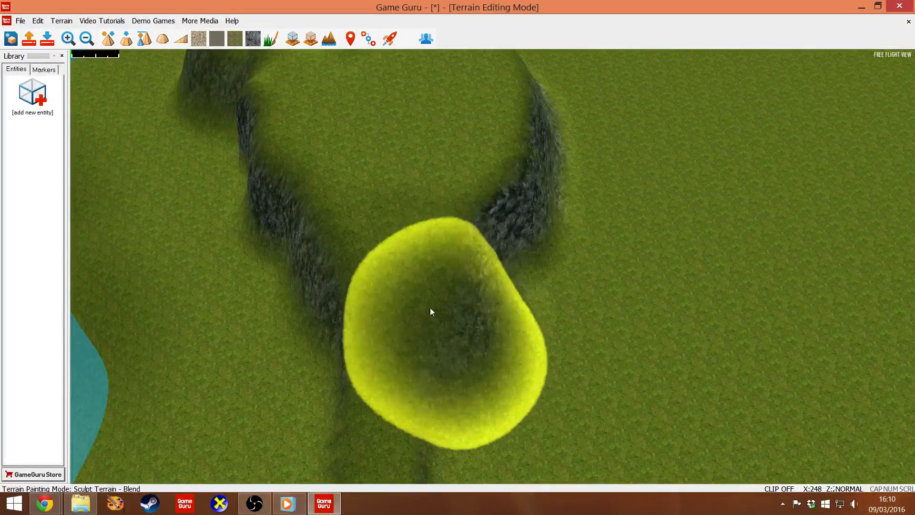
Dig a small round pond in the flat ground beyond the second plateau with Shape sculpting.
{"action": "mouse_move", "coordinate": [536, 145]}
{"action": "right_mouse_down"}
{"action": "mouse_move", "coordinate": [429, 143]}
{"action": "mouse_move", "coordinate": [505, 191]}
{"action": "right_mouse_up"}
{"action": "key", "text": "d"}
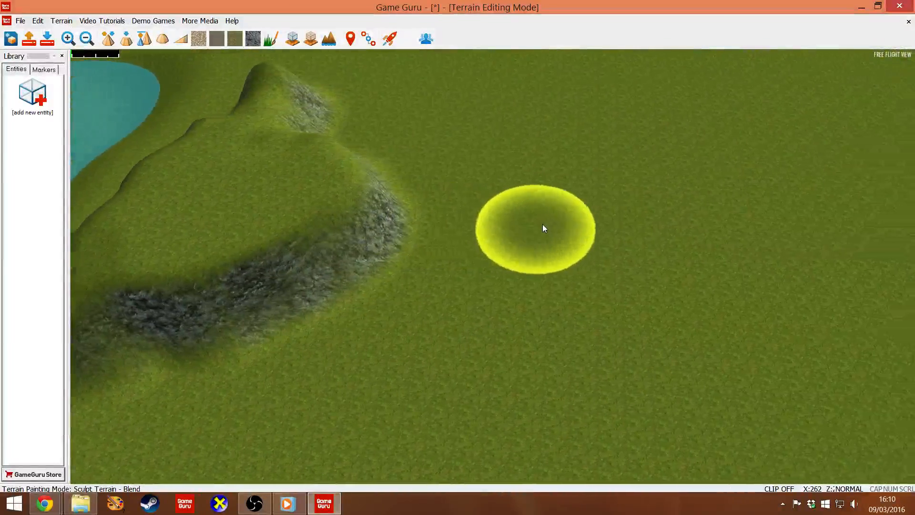
{"action": "key", "text": "1"}
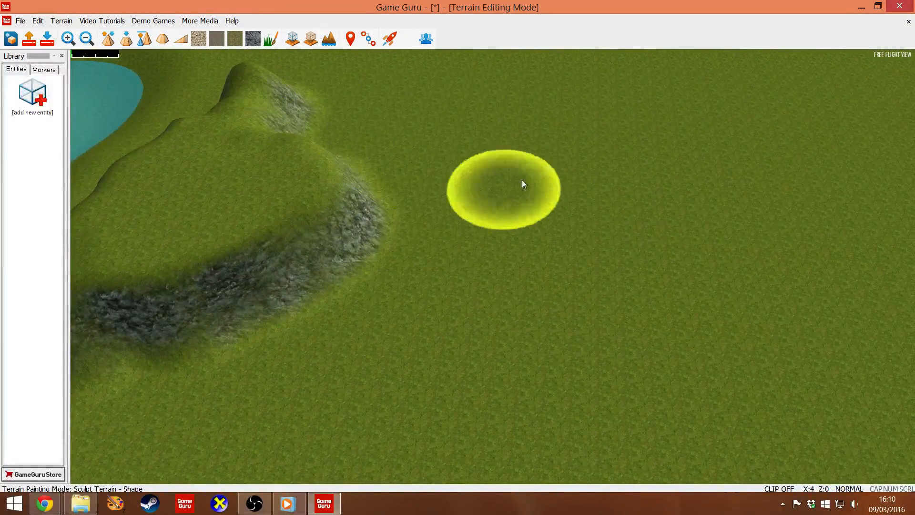
{"action": "left_click", "coordinate": [497, 147], "text": "shift"}
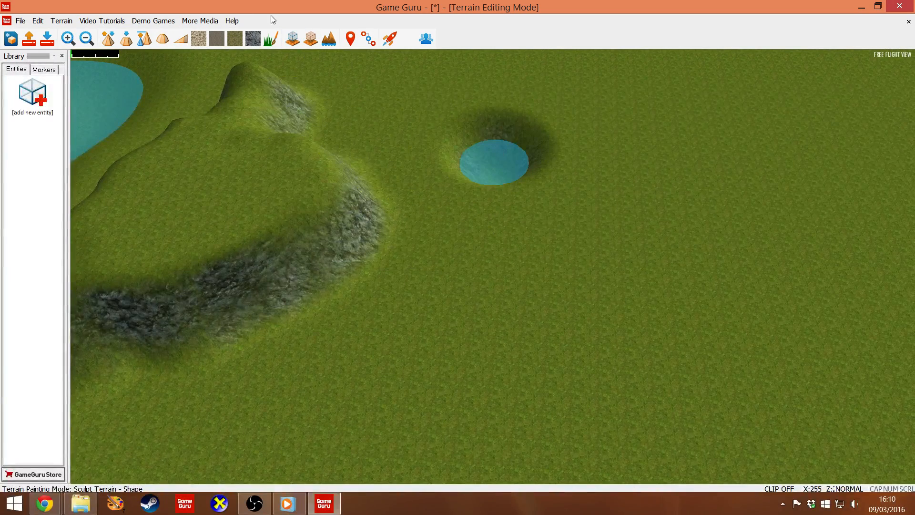
Paint a mostly faded Pave texture around the new pond and a Rock patch beside it.
{"action": "left_click", "coordinate": [204, 35]}
{"action": "mouse_move", "coordinate": [564, 275]}
{"action": "left_mouse_down"}
{"action": "mouse_move", "coordinate": [539, 260]}
{"action": "mouse_move", "coordinate": [477, 176]}
{"action": "mouse_move", "coordinate": [564, 186]}
{"action": "mouse_move", "coordinate": [564, 164]}
{"action": "mouse_move", "coordinate": [529, 249]}
{"action": "mouse_move", "coordinate": [253, 398]}
{"action": "mouse_move", "coordinate": [407, 302]}
{"action": "mouse_move", "coordinate": [506, 300]}
{"action": "mouse_move", "coordinate": [461, 259]}
{"action": "mouse_move", "coordinate": [470, 311]}
{"action": "mouse_move", "coordinate": [290, 390]}
{"action": "left_mouse_up"}
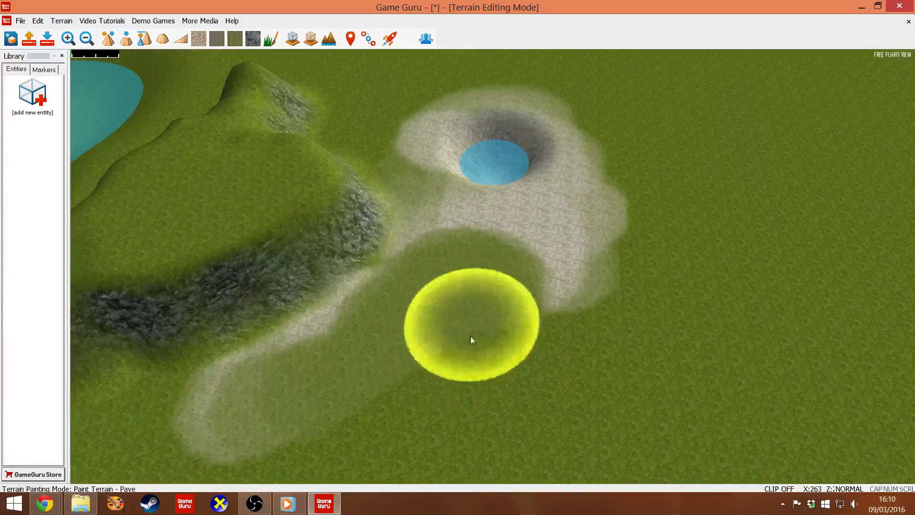
{"action": "mouse_move", "coordinate": [608, 270]}
{"action": "left_mouse_down"}
{"action": "mouse_move", "coordinate": [580, 237]}
{"action": "mouse_move", "coordinate": [470, 264]}
{"action": "mouse_move", "coordinate": [263, 388]}
{"action": "mouse_move", "coordinate": [395, 257]}
{"action": "mouse_move", "coordinate": [481, 210]}
{"action": "mouse_move", "coordinate": [451, 108]}
{"action": "mouse_move", "coordinate": [498, 125]}
{"action": "left_mouse_up"}
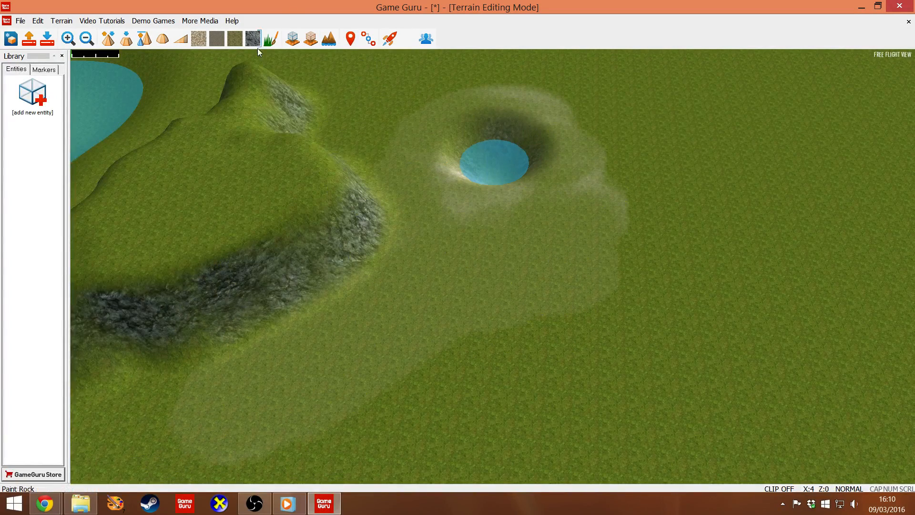
{"action": "left_click_drag", "start_coordinate": [615, 250], "coordinate": [667, 224]}
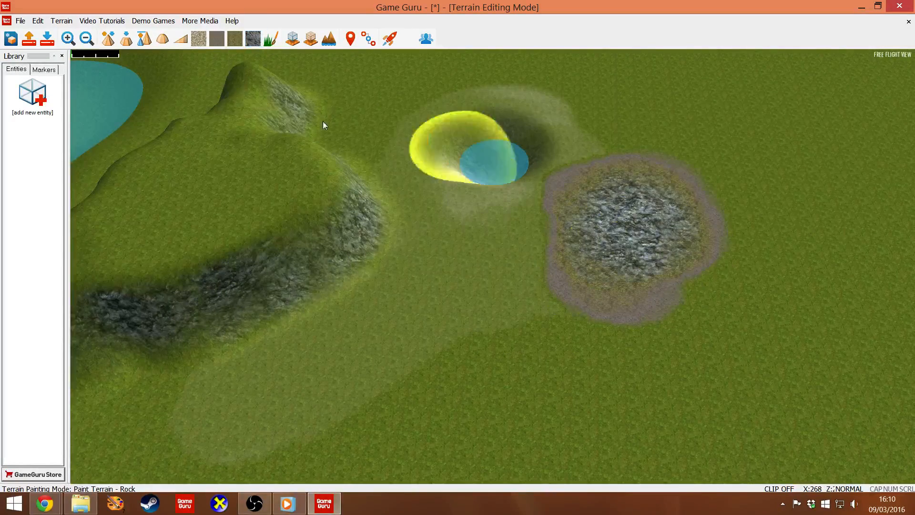
Paint a wide band of grass around the new pond and rock patch, past the ramp and up to the large lake.
{"action": "mouse_move", "coordinate": [355, 76]}
{"action": "left_mouse_down"}
{"action": "mouse_move", "coordinate": [425, 98]}
{"action": "mouse_move", "coordinate": [441, 90]}
{"action": "mouse_move", "coordinate": [602, 113]}
{"action": "mouse_move", "coordinate": [676, 102]}
{"action": "mouse_move", "coordinate": [776, 234]}
{"action": "mouse_move", "coordinate": [628, 370]}
{"action": "mouse_move", "coordinate": [527, 355]}
{"action": "mouse_move", "coordinate": [265, 422]}
{"action": "mouse_move", "coordinate": [487, 396]}
{"action": "left_mouse_up"}
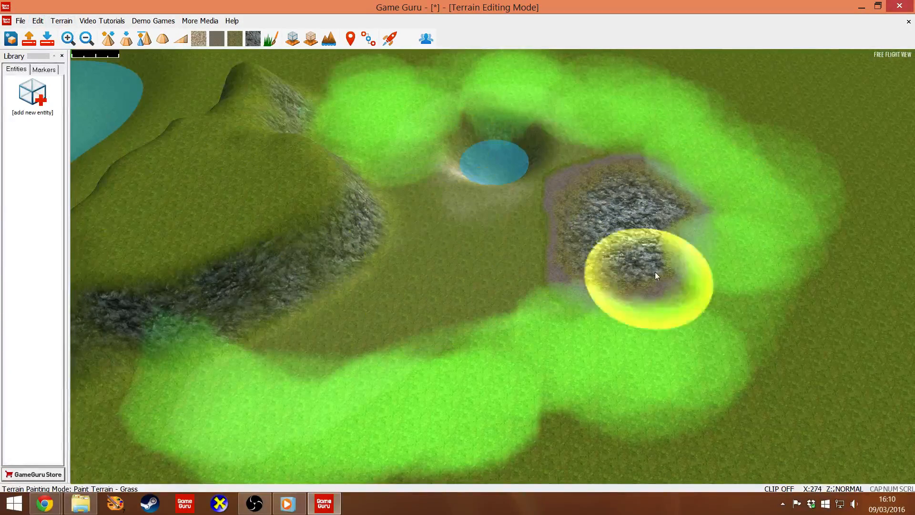
{"action": "mouse_move", "coordinate": [655, 272]}
{"action": "left_mouse_down"}
{"action": "mouse_move", "coordinate": [723, 172]}
{"action": "mouse_move", "coordinate": [462, 95]}
{"action": "mouse_move", "coordinate": [621, 84]}
{"action": "mouse_move", "coordinate": [796, 241]}
{"action": "mouse_move", "coordinate": [410, 425]}
{"action": "left_mouse_up"}
{"action": "mouse_move", "coordinate": [410, 424]}
{"action": "right_mouse_down"}
{"action": "mouse_move", "coordinate": [352, 433]}
{"action": "mouse_move", "coordinate": [363, 451]}
{"action": "right_mouse_up"}
{"action": "mouse_move", "coordinate": [361, 451]}
{"action": "left_mouse_down"}
{"action": "mouse_move", "coordinate": [361, 348]}
{"action": "mouse_move", "coordinate": [341, 325]}
{"action": "mouse_move", "coordinate": [342, 348]}
{"action": "mouse_move", "coordinate": [475, 253]}
{"action": "mouse_move", "coordinate": [428, 284]}
{"action": "mouse_move", "coordinate": [470, 443]}
{"action": "left_mouse_up"}
{"action": "mouse_move", "coordinate": [471, 442]}
{"action": "right_mouse_down"}
{"action": "mouse_move", "coordinate": [533, 437]}
{"action": "mouse_move", "coordinate": [426, 445]}
{"action": "right_mouse_up"}
{"action": "key", "text": "a"}
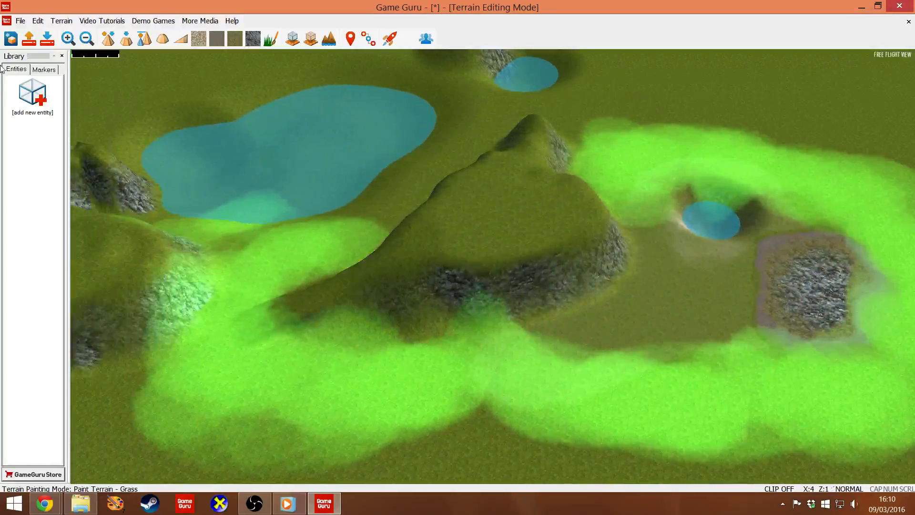
Place a Player Start marker on the rock patch beside the small pond.
{"action": "left_click", "coordinate": [44, 69]}
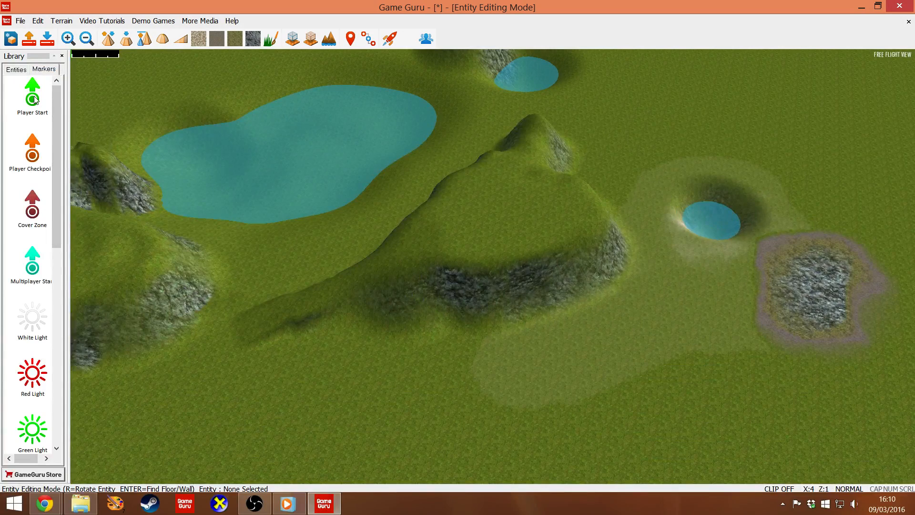
{"action": "key", "text": "s"}
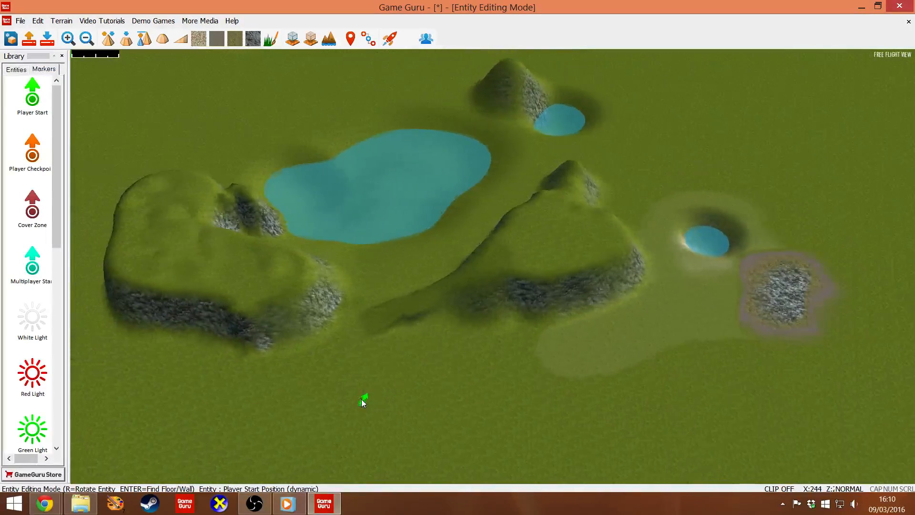
{"action": "key", "text": "a"}
{"action": "key", "text": "d"}
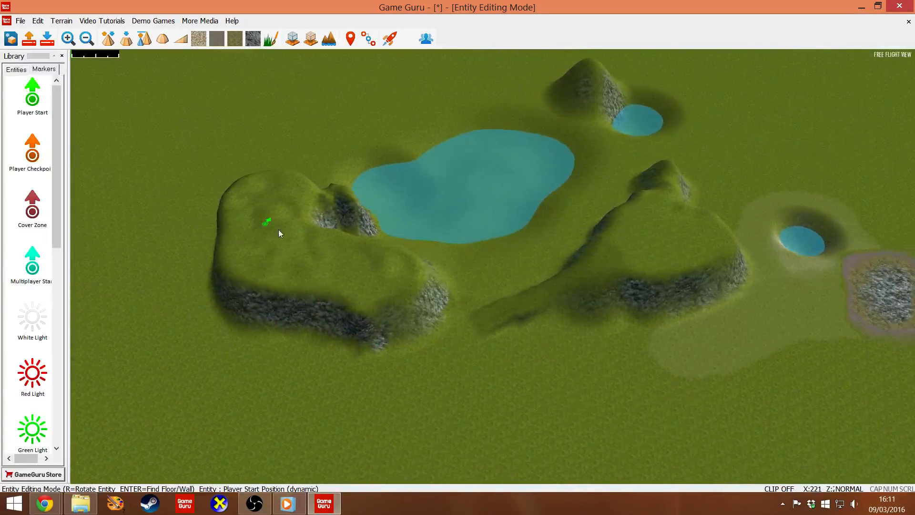
{"action": "key", "text": "d"}
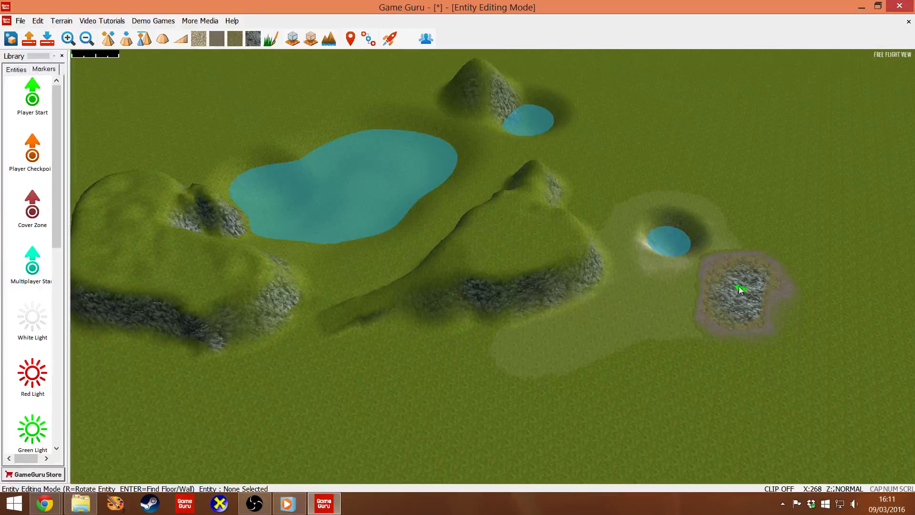
Test the level and walk through the painted grass around the second plateau to inspect the terrain in play.
{"action": "left_click", "coordinate": [390, 39]}
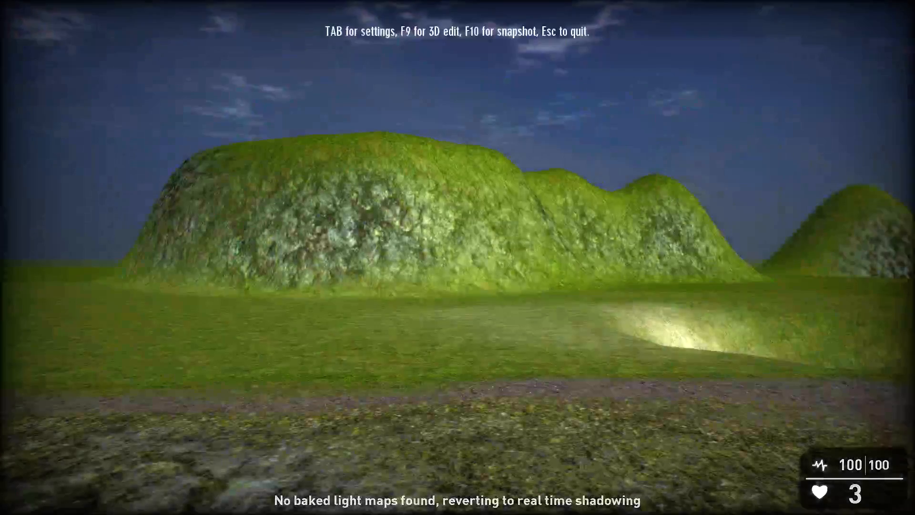
{"action": "key", "text": "w"}
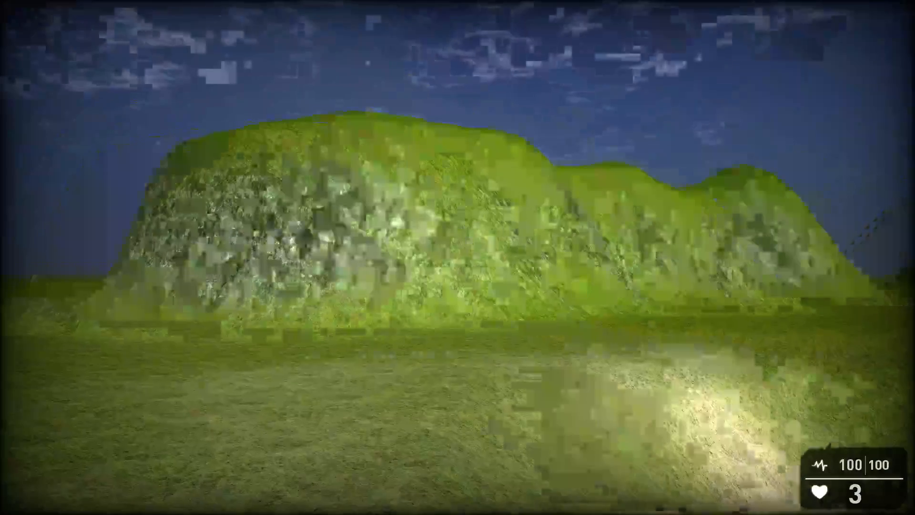
{"action": "key", "text": "w"}
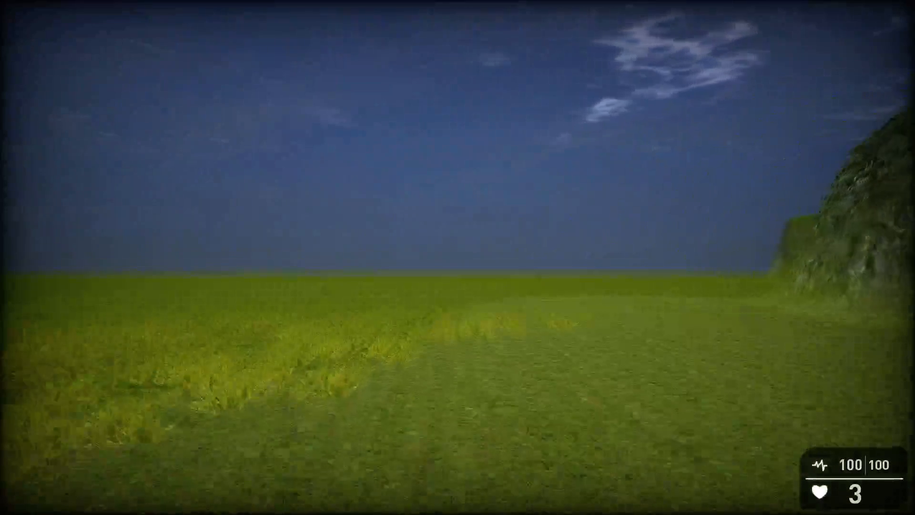
{"action": "key", "text": "w"}
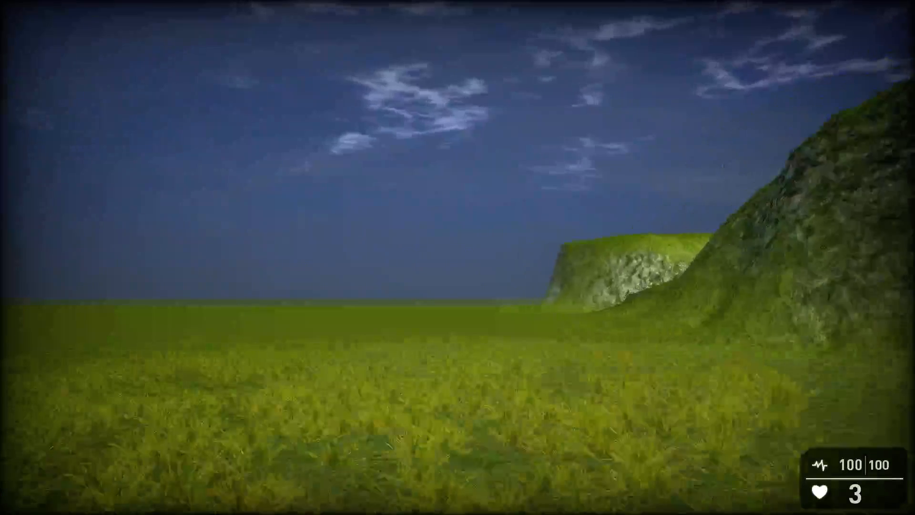
{"action": "key", "text": "s"}
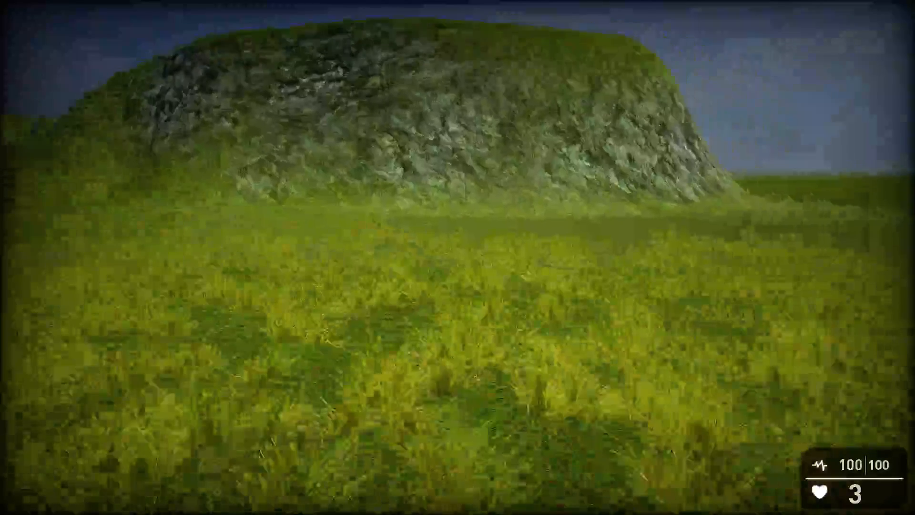
{"action": "key", "text": "s"}
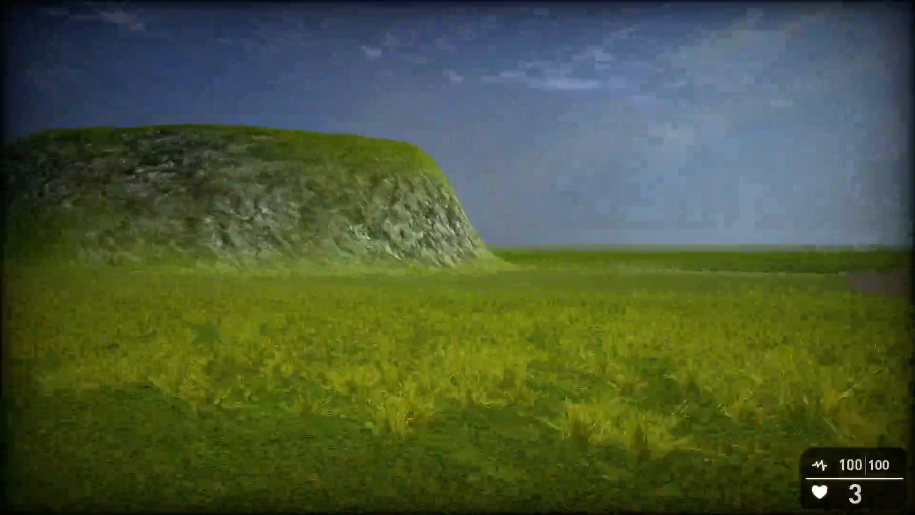
{"action": "key", "text": "s"}
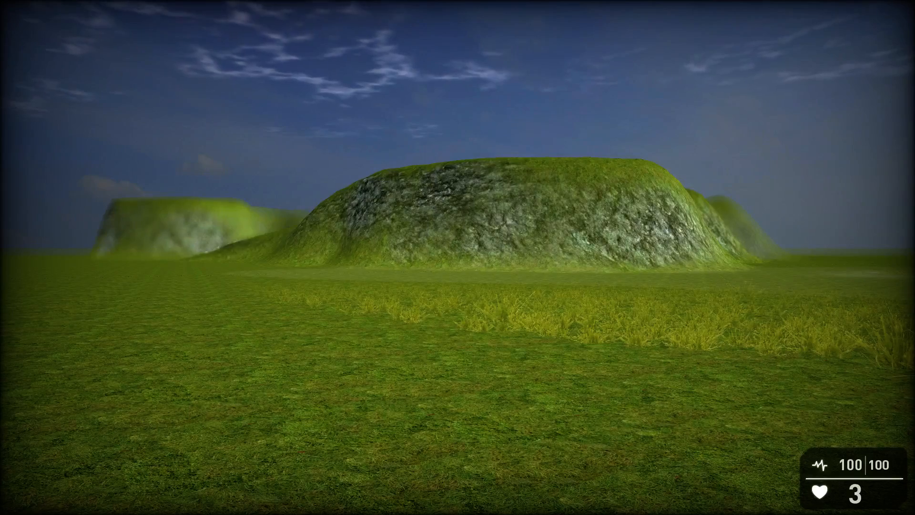
{"action": "key", "text": "s"}
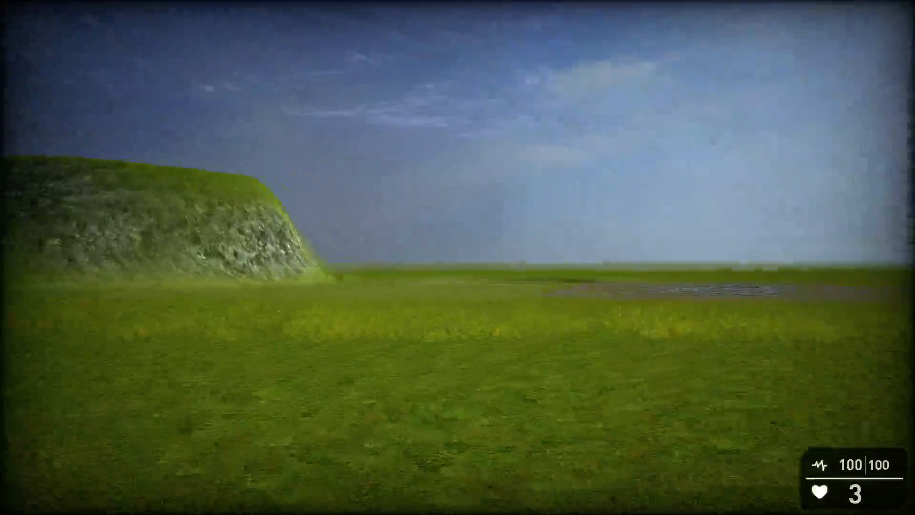
{"action": "key", "text": "a"}
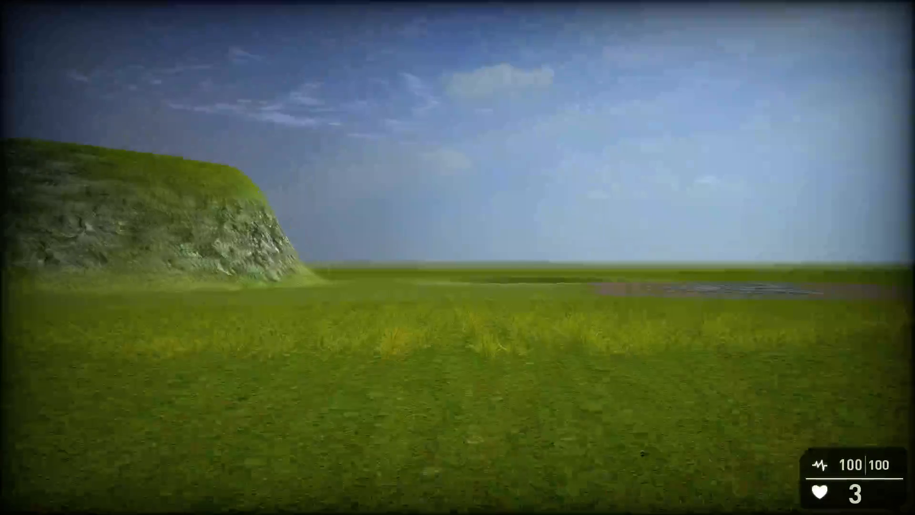
{"action": "key", "text": "w"}
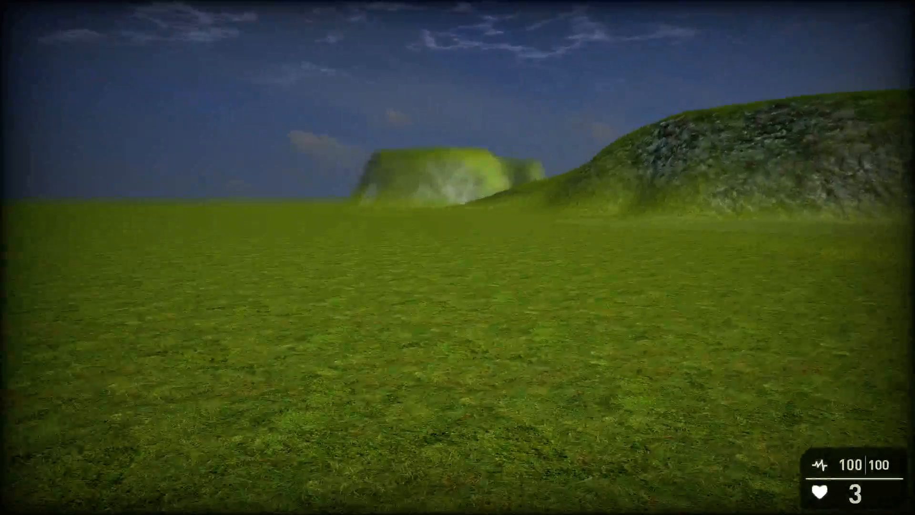
Enter in-game 3D editing, raise a pointed mound on the flat ground and dig a pit near it with Shape sculpting.
{"action": "key", "text": "F9"}
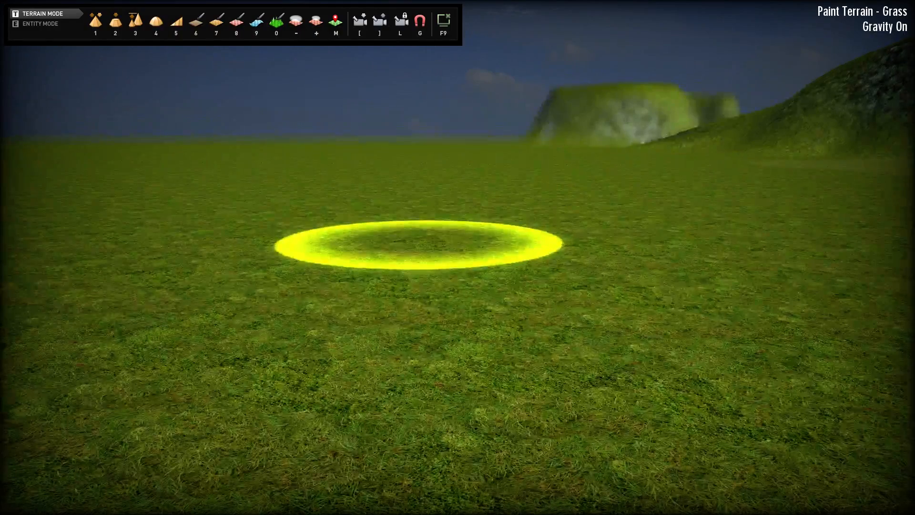
{"action": "key", "text": "1"}
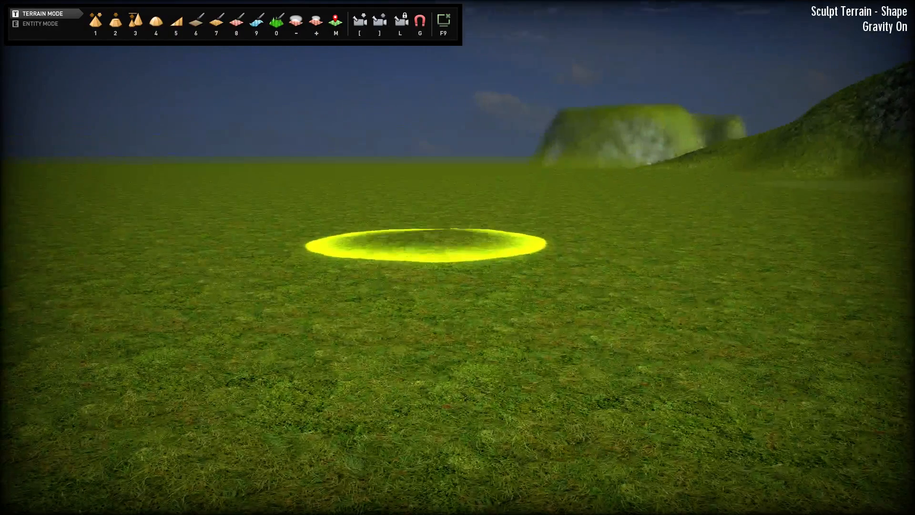
{"action": "left_click_drag", "start_coordinate": [444, 240], "coordinate": [444, 241]}
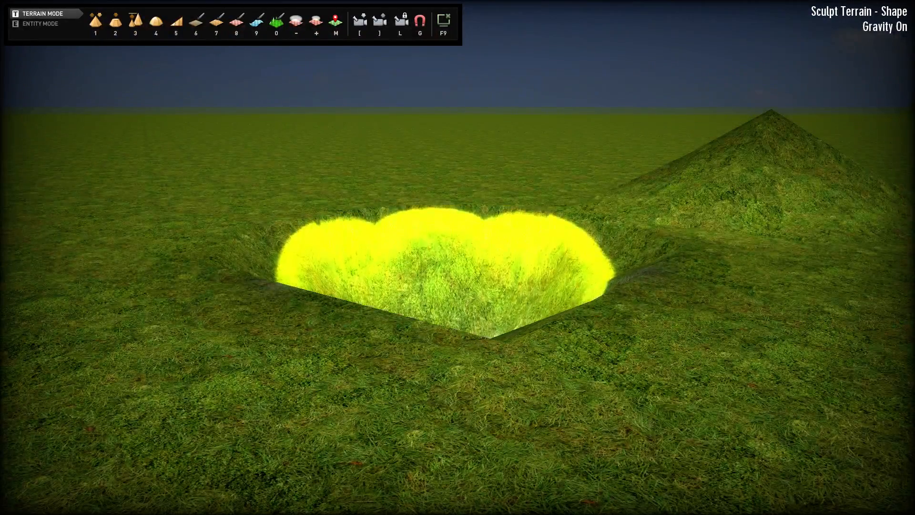
Deepen the new pit down to the water line with Shape sculpting.
{"action": "key", "text": "w"}
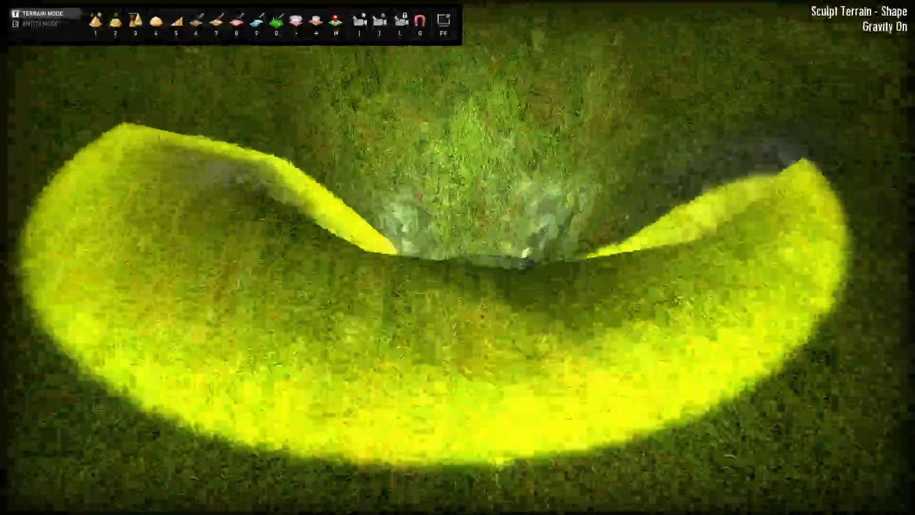
{"action": "key", "text": "w"}
{"action": "key", "text": "s"}
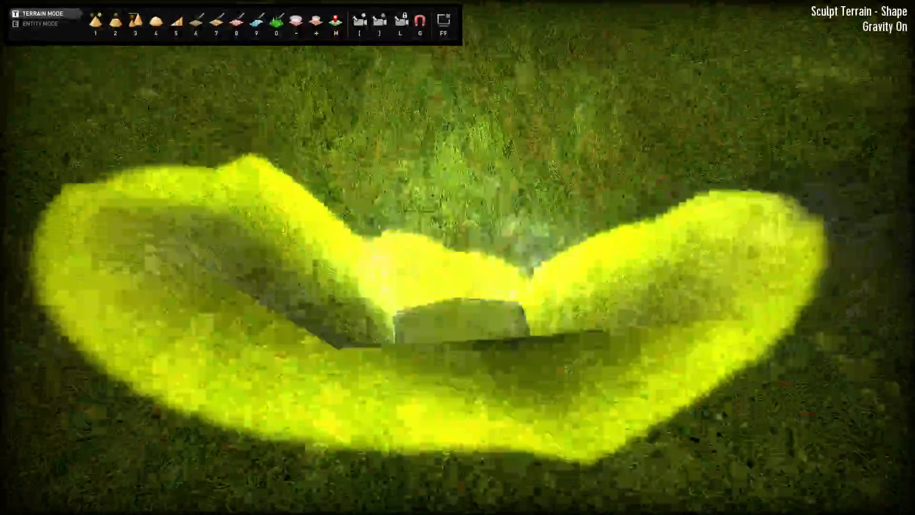
{"action": "left_click_drag", "start_coordinate": [457, 257], "coordinate": [458, 257]}
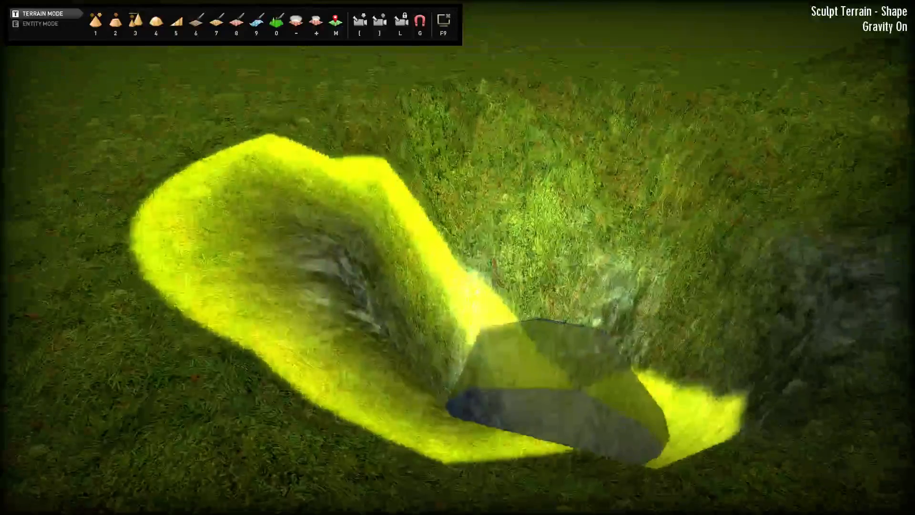
{"action": "key", "text": "s"}
{"action": "key", "text": "s"}
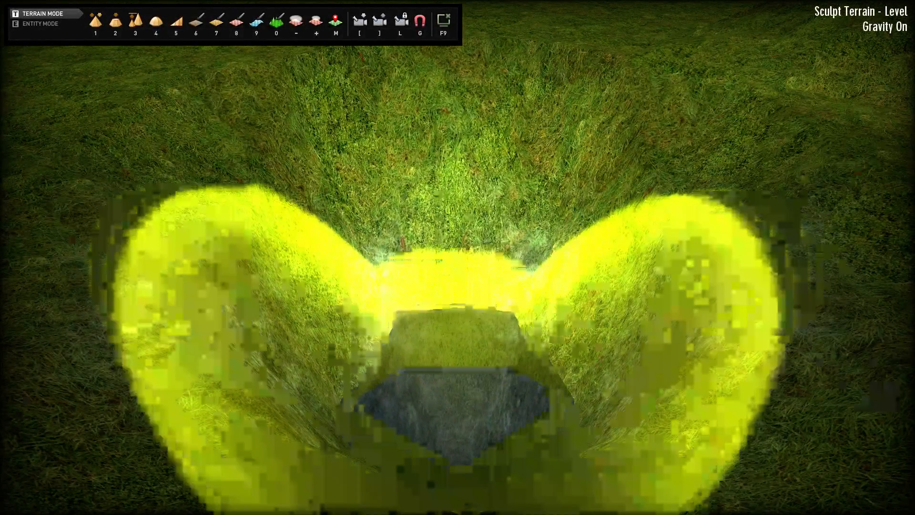
Widen the pit into a broad pond with evened banks using Level and Stored Level sculpting.
{"action": "left_click", "coordinate": [458, 257]}
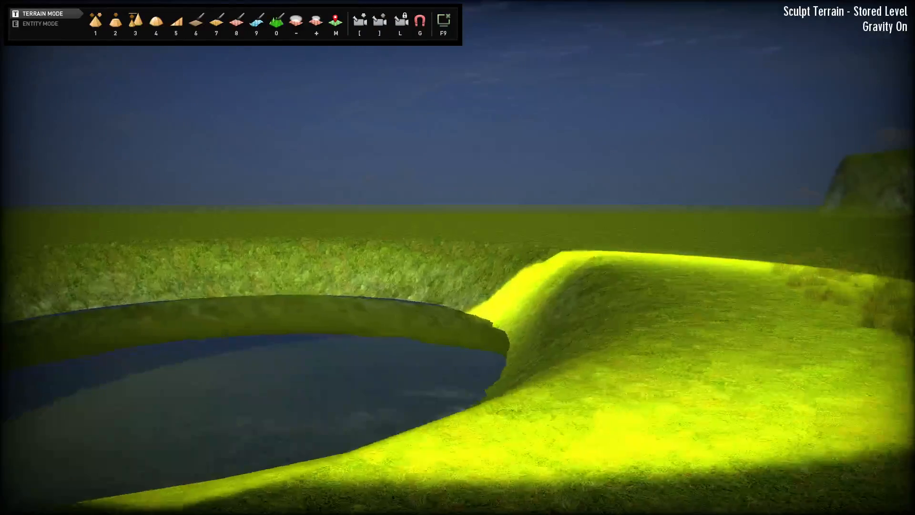
{"action": "key", "text": "s"}
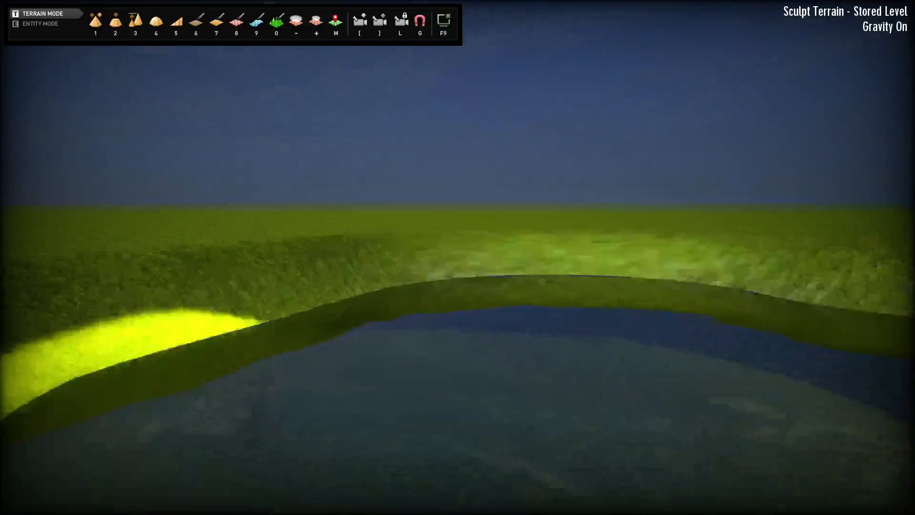
{"action": "key", "text": "w"}
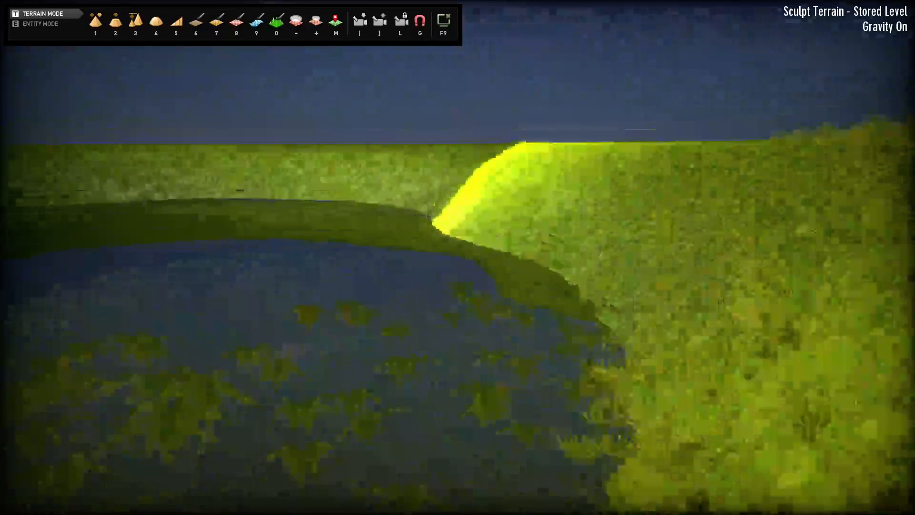
{"action": "key", "text": "s"}
{"action": "key", "text": "w"}
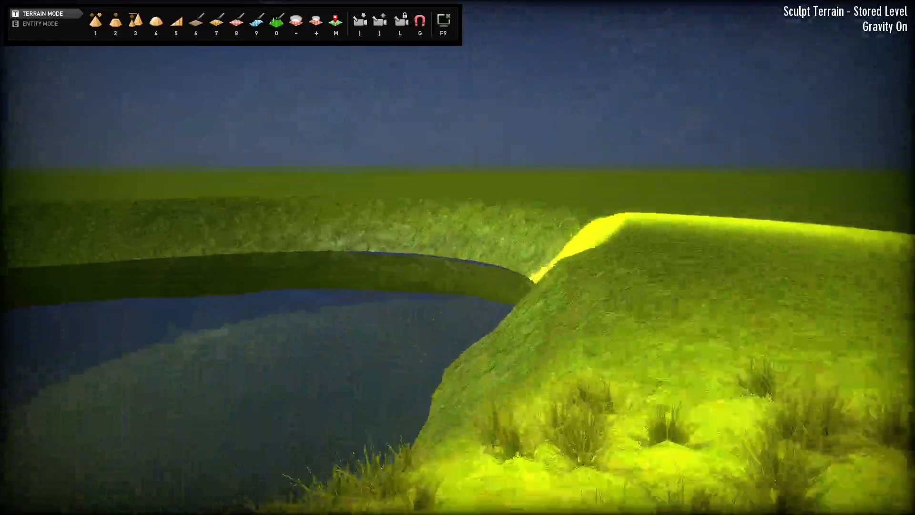
{"action": "key", "text": "s"}
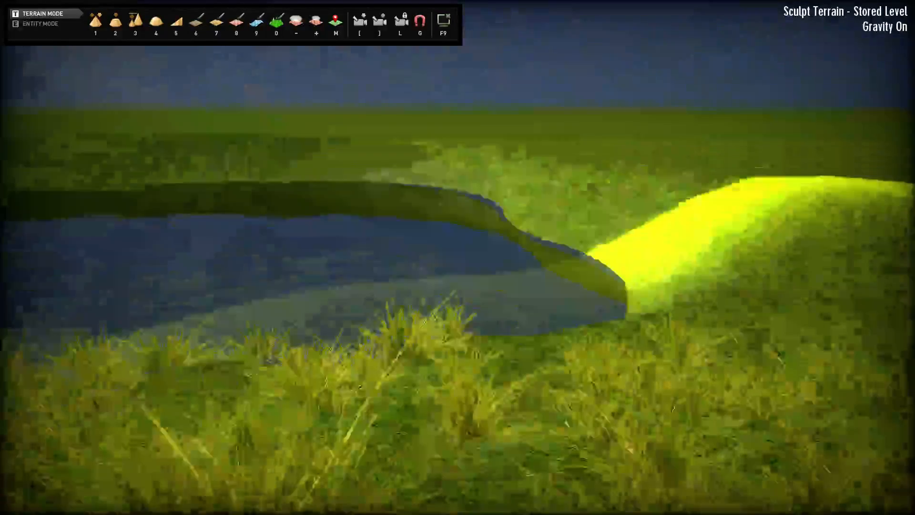
{"action": "key", "text": "s"}
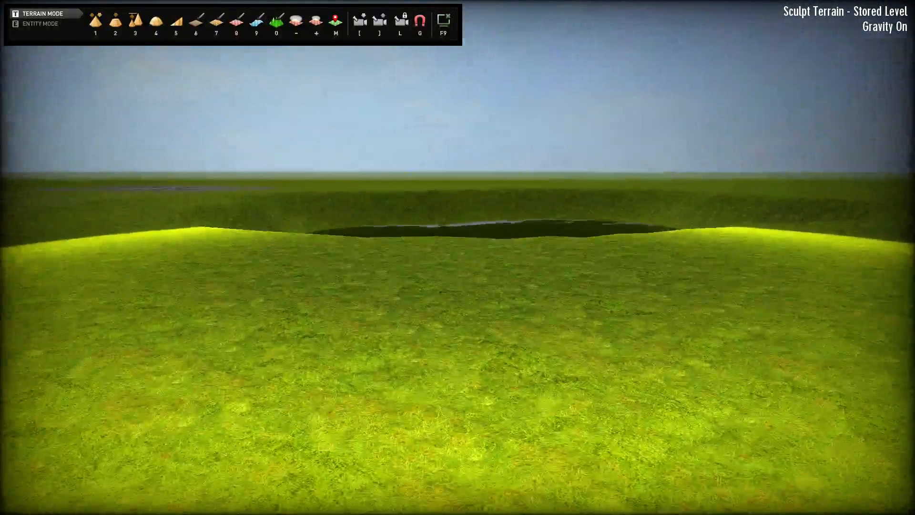
{"action": "key", "text": "s"}
Paint grass over the flat ground beside the new pond, toward the rocky plateau.
{"action": "left_click_drag", "start_coordinate": [458, 257], "coordinate": [458, 257]}
{"action": "key", "text": "w"}
{"action": "key", "text": "w"}
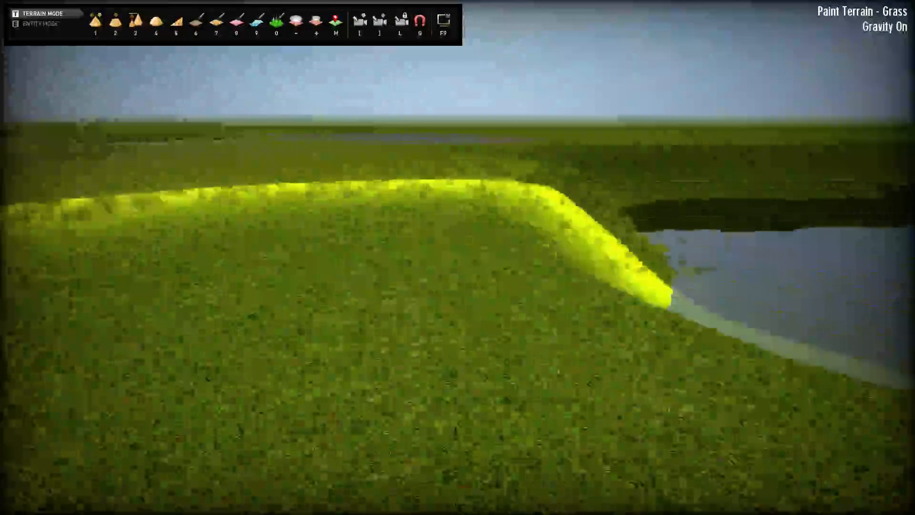
{"action": "key", "text": "w"}
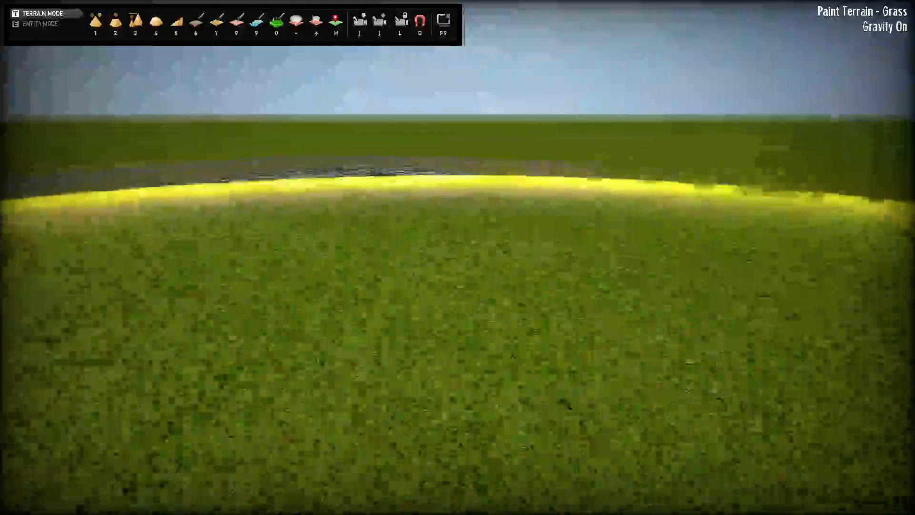
{"action": "key", "text": "w"}
{"action": "left_click_drag", "start_coordinate": [458, 257], "coordinate": [457, 257]}
{"action": "key", "text": "w"}
{"action": "key", "text": "w"}
{"action": "key", "text": "w"}
{"action": "key", "text": "w"}
{"action": "key", "text": "w"}
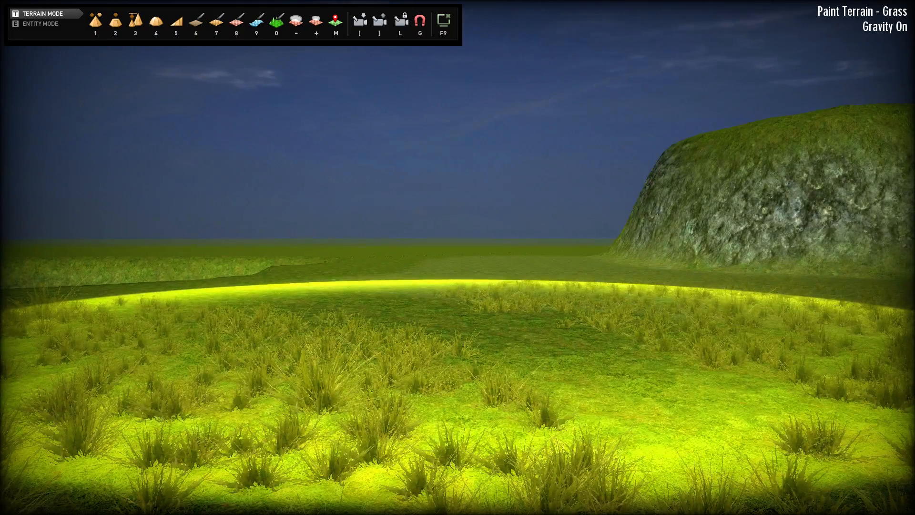
Turn gravity off and fly above the first plateau with the camera height locked.
{"action": "key", "text": "w"}
{"action": "left_click_drag", "start_coordinate": [457, 257], "coordinate": [458, 257]}
{"action": "key", "text": "w"}
{"action": "key", "text": "s"}
{"action": "key", "text": "w"}
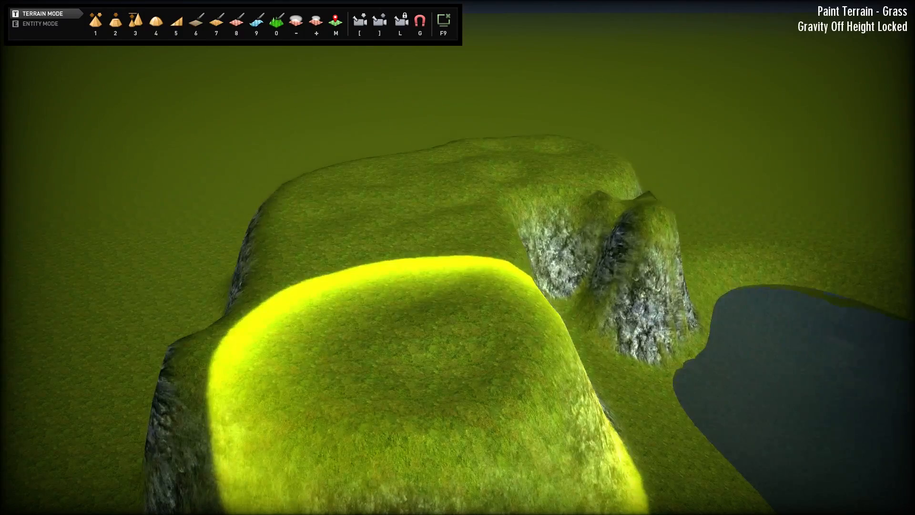
Paint Rock texture over the first plateau from the air.
{"action": "key", "text": "9"}
{"action": "left_click", "coordinate": [457, 257]}
{"action": "mouse_move", "coordinate": [432, 419]}
{"action": "left_mouse_down"}
{"action": "mouse_move", "coordinate": [445, 410]}
{"action": "mouse_move", "coordinate": [429, 422]}
{"action": "mouse_move", "coordinate": [424, 453]}
{"action": "mouse_move", "coordinate": [353, 443]}
{"action": "mouse_move", "coordinate": [419, 500]}
{"action": "mouse_move", "coordinate": [439, 443]}
{"action": "mouse_move", "coordinate": [441, 338]}
{"action": "mouse_move", "coordinate": [453, 310]}
{"action": "mouse_move", "coordinate": [457, 329]}
{"action": "mouse_move", "coordinate": [458, 415]}
{"action": "mouse_move", "coordinate": [419, 405]}
{"action": "mouse_move", "coordinate": [410, 271]}
{"action": "mouse_move", "coordinate": [460, 353]}
{"action": "mouse_move", "coordinate": [451, 381]}
{"action": "mouse_move", "coordinate": [440, 339]}
{"action": "mouse_move", "coordinate": [419, 348]}
{"action": "mouse_move", "coordinate": [398, 326]}
{"action": "mouse_move", "coordinate": [420, 336]}
{"action": "mouse_move", "coordinate": [410, 329]}
{"action": "left_mouse_up"}
{"action": "key", "text": "w"}
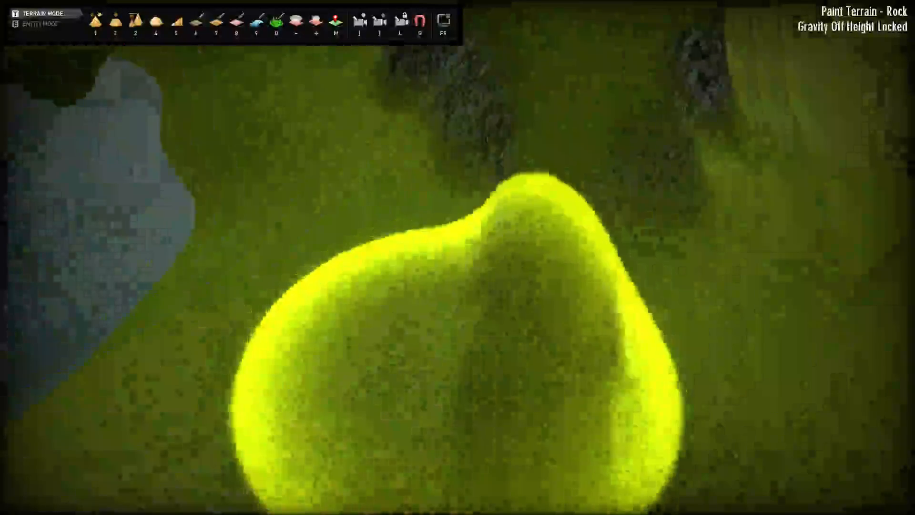
Unlock the camera height and fly down beside the large lake toward the hills.
{"action": "key", "text": "s"}
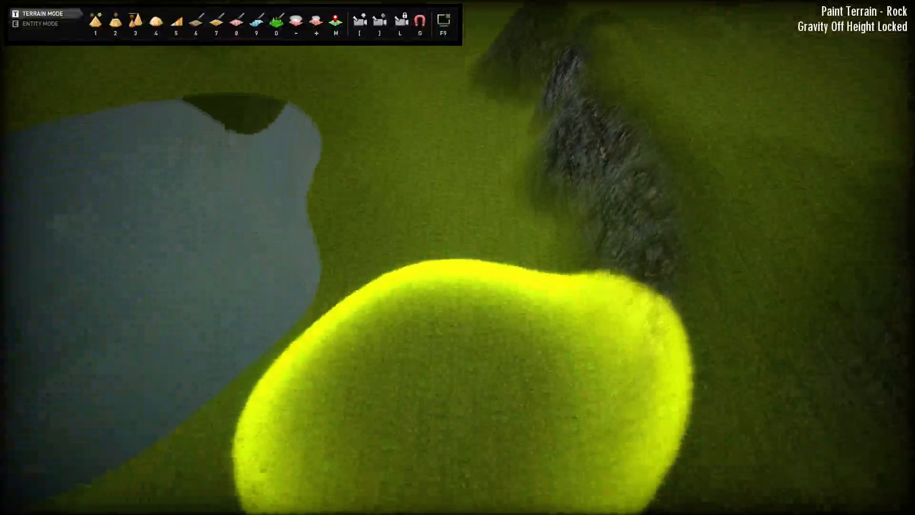
{"action": "key", "text": "l"}
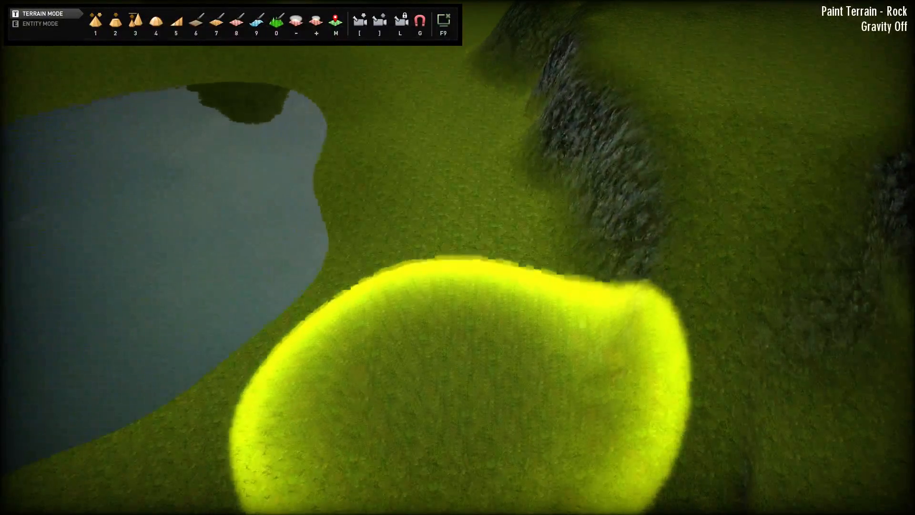
{"action": "key", "text": "w"}
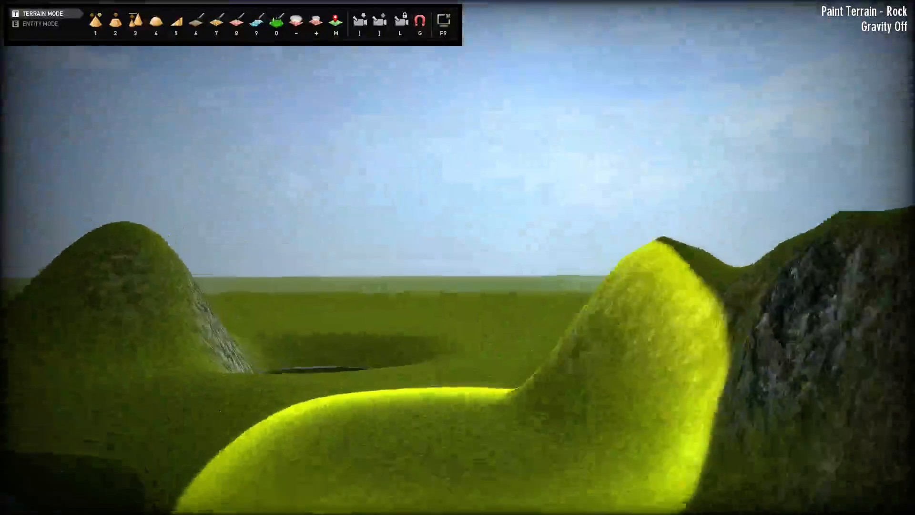
Fly over the lakes and hills in 3D edit mode and inspect the Rock texture from several sides.
{"action": "key", "text": "w"}
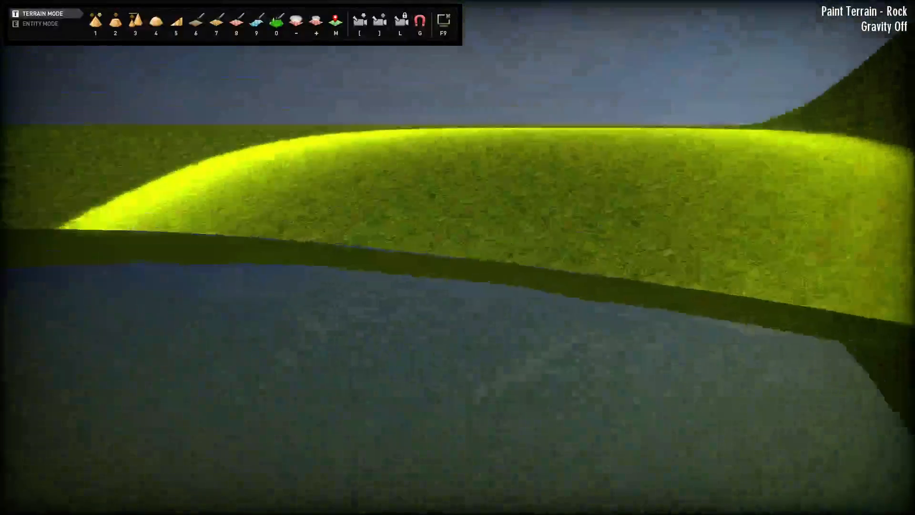
{"action": "key", "text": "w"}
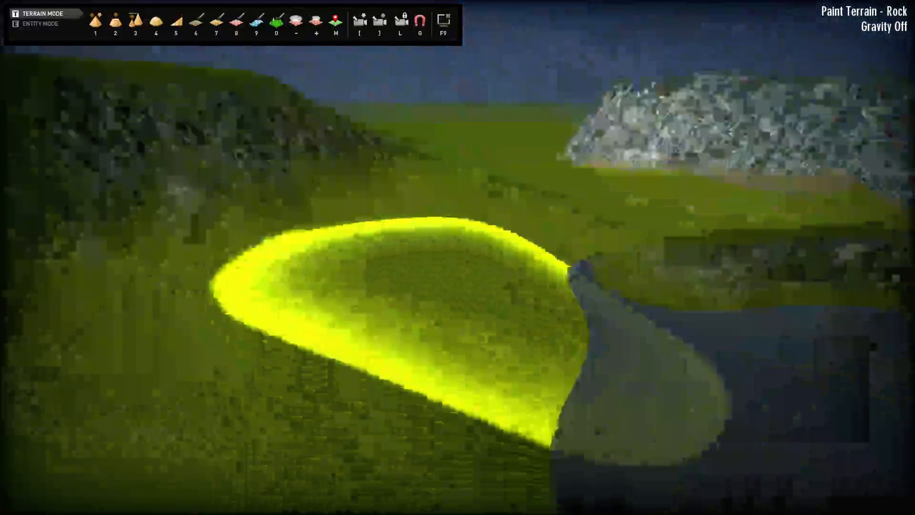
{"action": "key", "text": "s"}
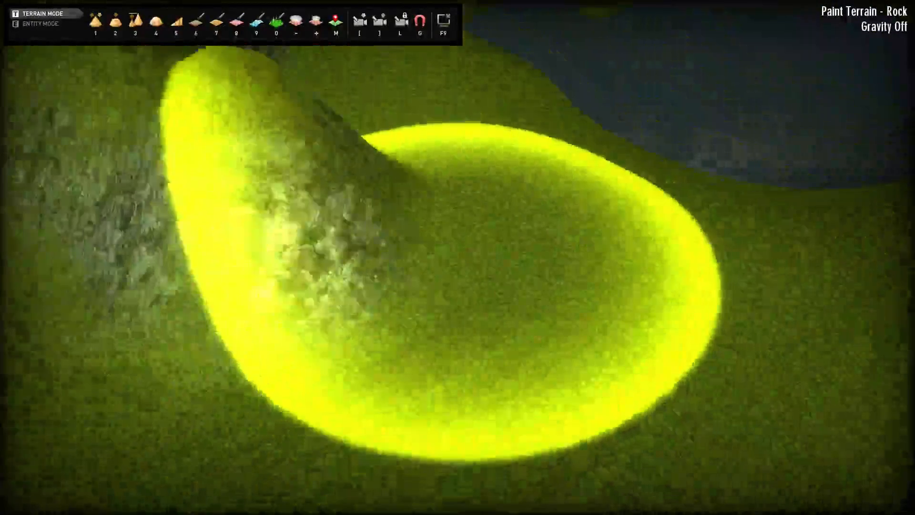
{"action": "key", "text": "w"}
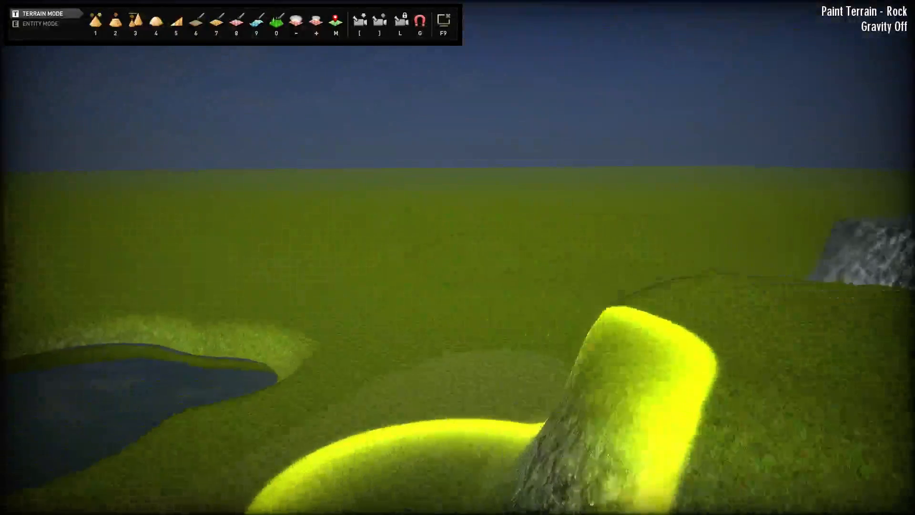
{"action": "key", "text": "w"}
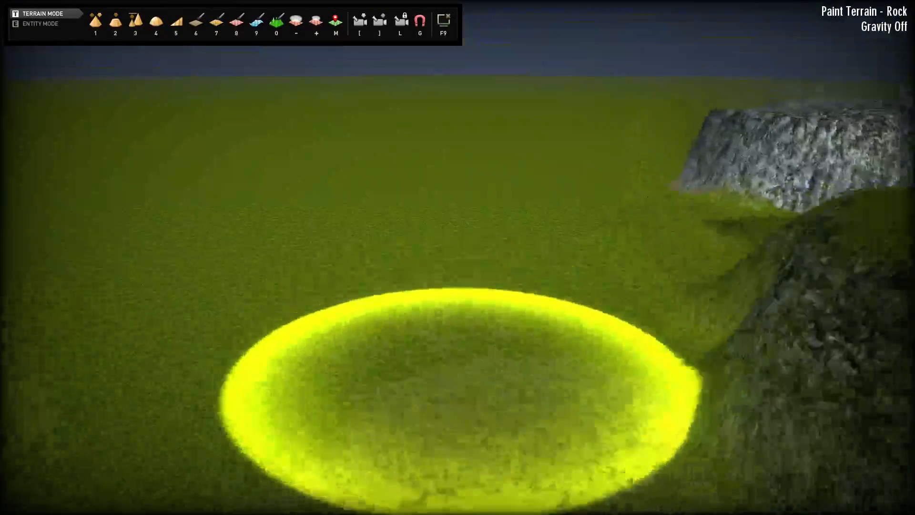
{"action": "key", "text": "a"}
{"action": "key", "text": "w"}
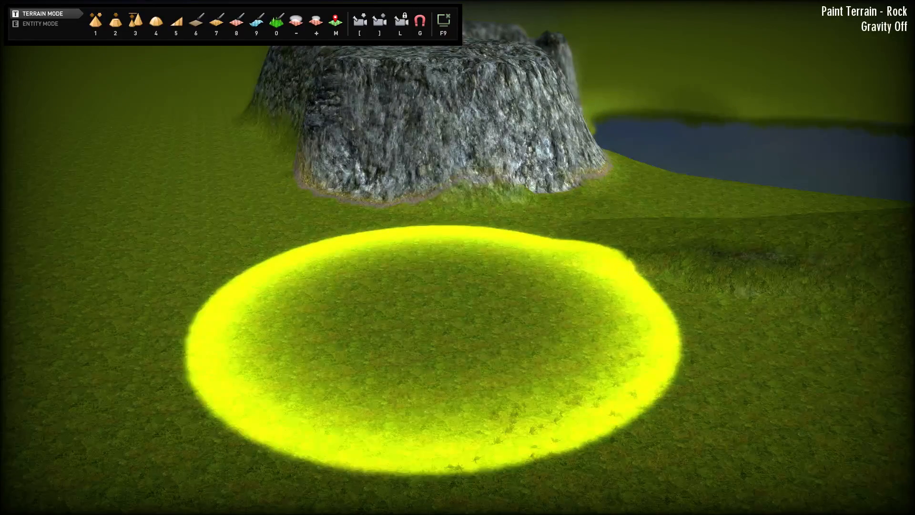
Test the level on foot, walking past the rocky hill to the tall rock plateau, and return to the main editor.
{"action": "key", "text": "F9"}
{"action": "key", "text": "w"}
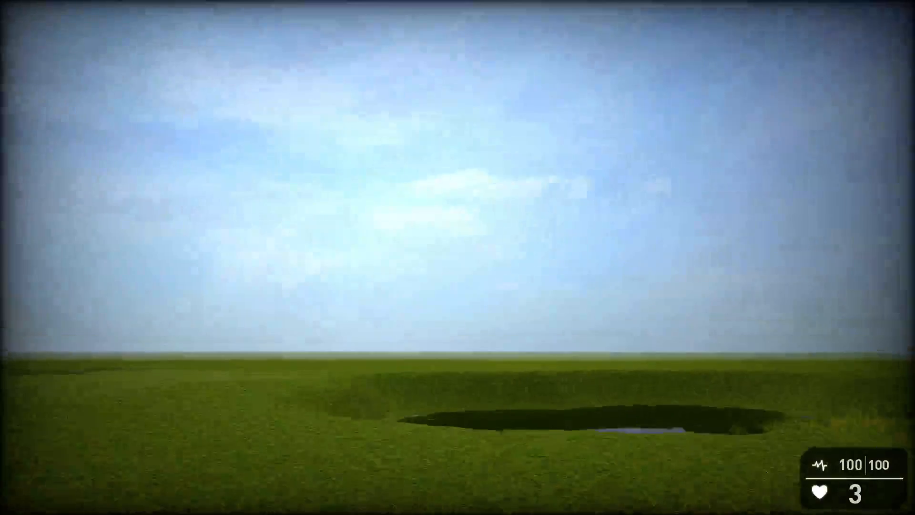
{"action": "key", "text": "w"}
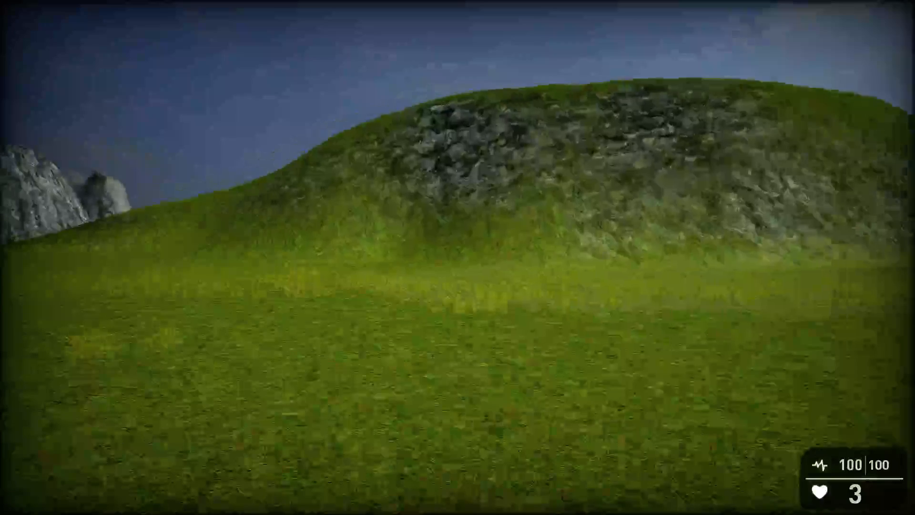
{"action": "key", "text": "w"}
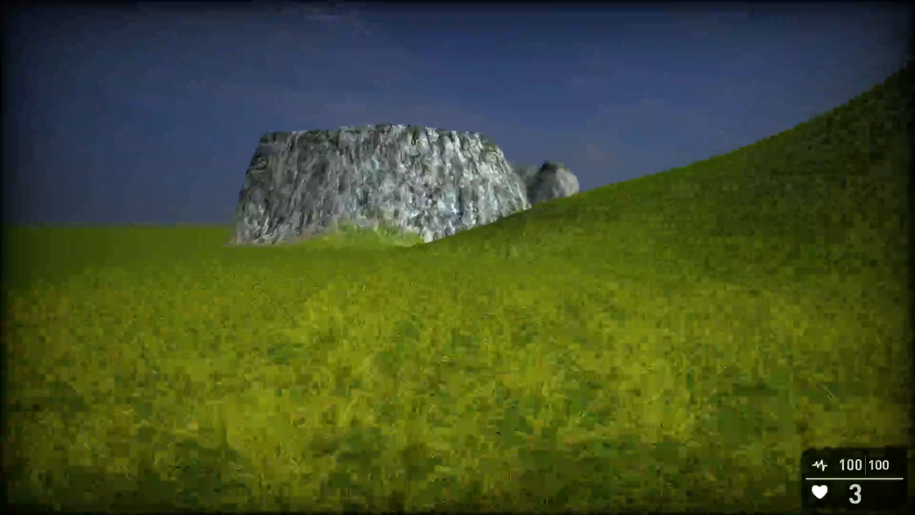
{"action": "key", "text": "w"}
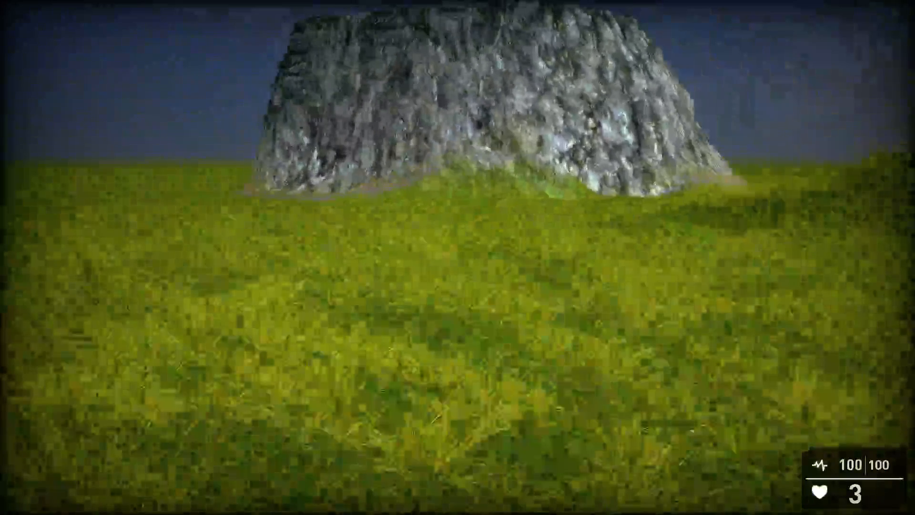
{"action": "key", "text": "w"}
{"action": "key", "text": "Escape"}
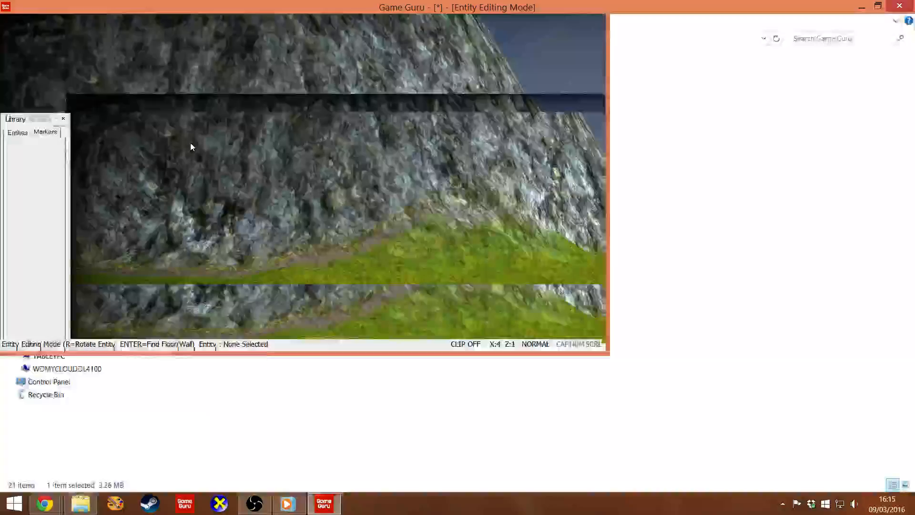
Activate grass painting and survey the grass coverage around the lakes and plateaus from above.
{"action": "scroll", "coordinate": [644, 361], "scroll_direction": "up", "scroll_amount": 5}
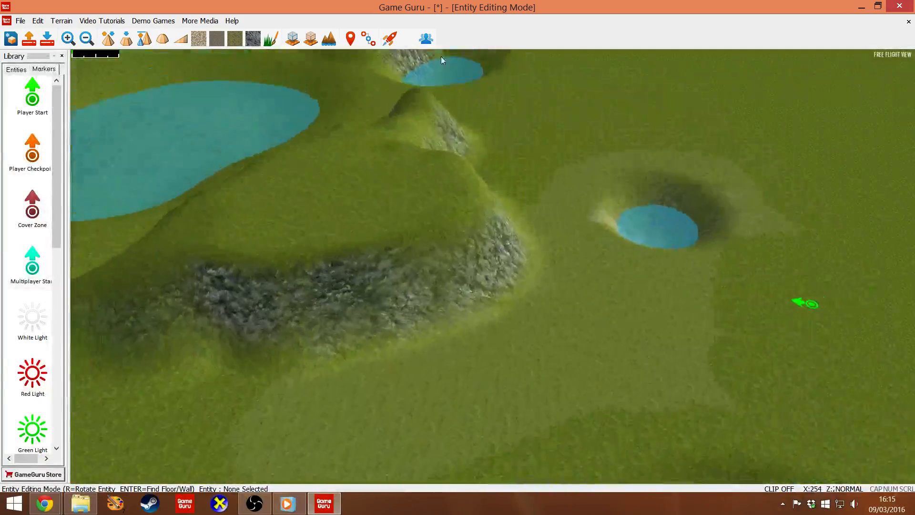
{"action": "left_click", "coordinate": [271, 39]}
{"action": "mouse_move", "coordinate": [432, 229]}
{"action": "right_mouse_down"}
{"action": "mouse_move", "coordinate": [505, 295]}
{"action": "mouse_move", "coordinate": [572, 305]}
{"action": "mouse_move", "coordinate": [662, 353]}
{"action": "right_mouse_up"}
{"action": "key", "text": "d"}
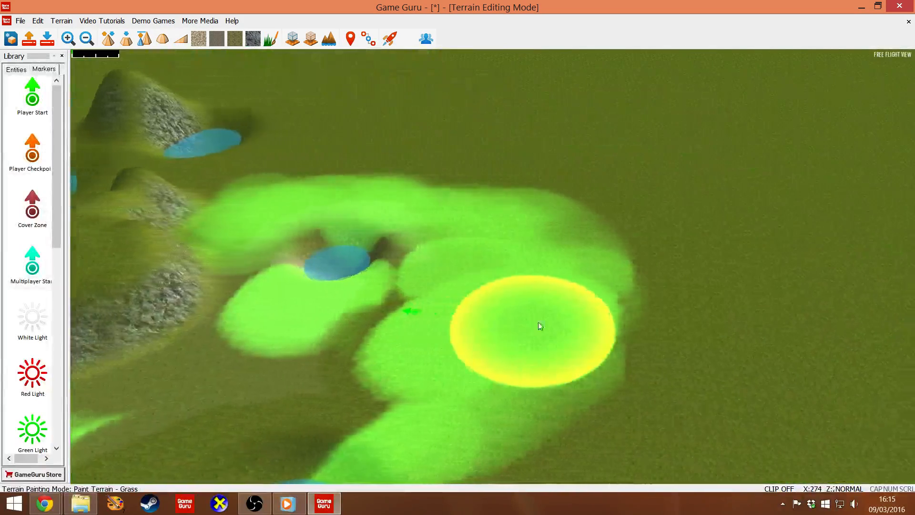
{"action": "right_click_drag", "start_coordinate": [542, 325], "coordinate": [580, 337]}
{"action": "key", "text": "s"}
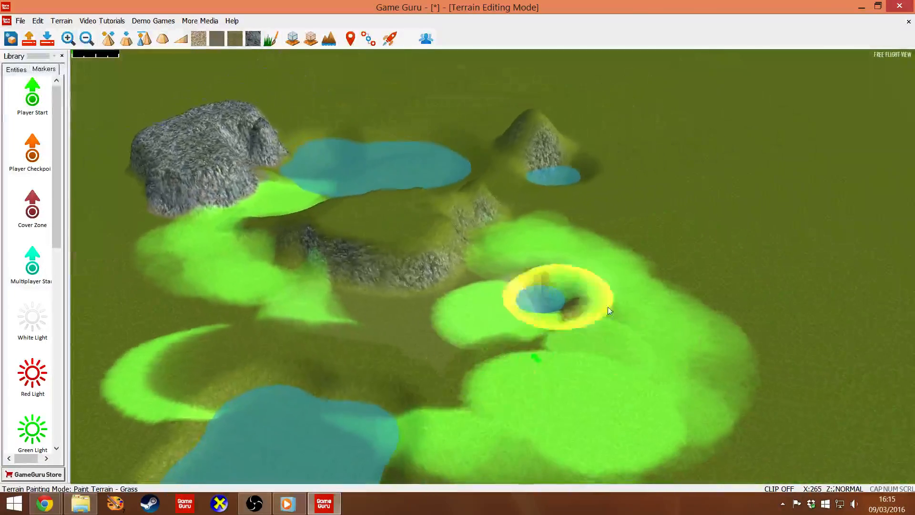
{"action": "key", "text": "a"}
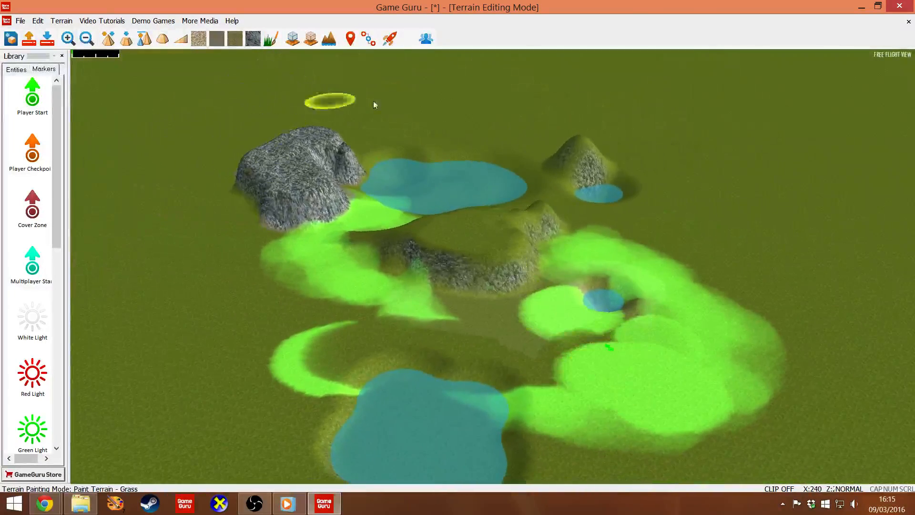
{"action": "mouse_move", "coordinate": [546, 356]}
{"action": "right_mouse_down"}
{"action": "mouse_move", "coordinate": [477, 328]}
{"action": "mouse_move", "coordinate": [598, 372]}
{"action": "right_mouse_up"}
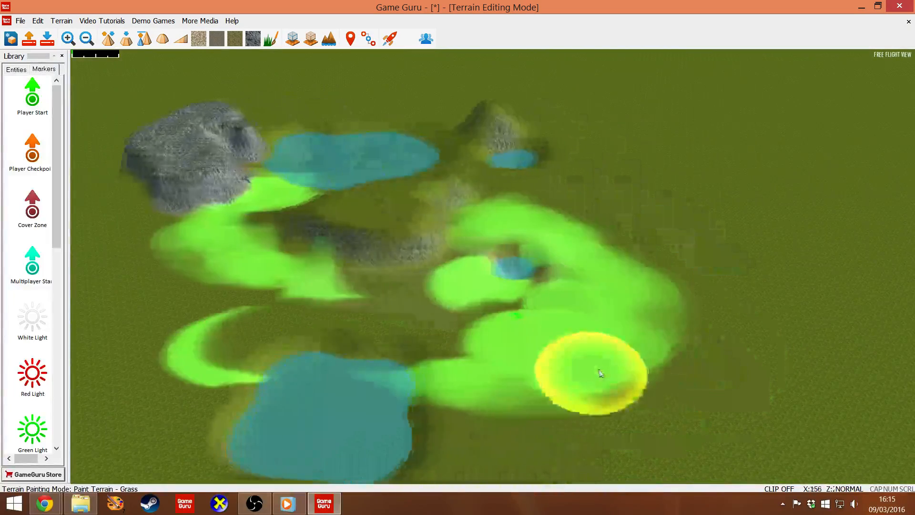
{"action": "key", "text": "d"}
{"action": "key", "text": "w"}
{"action": "key", "text": "a"}
{"action": "key", "text": "a"}
{"action": "key", "text": "w"}
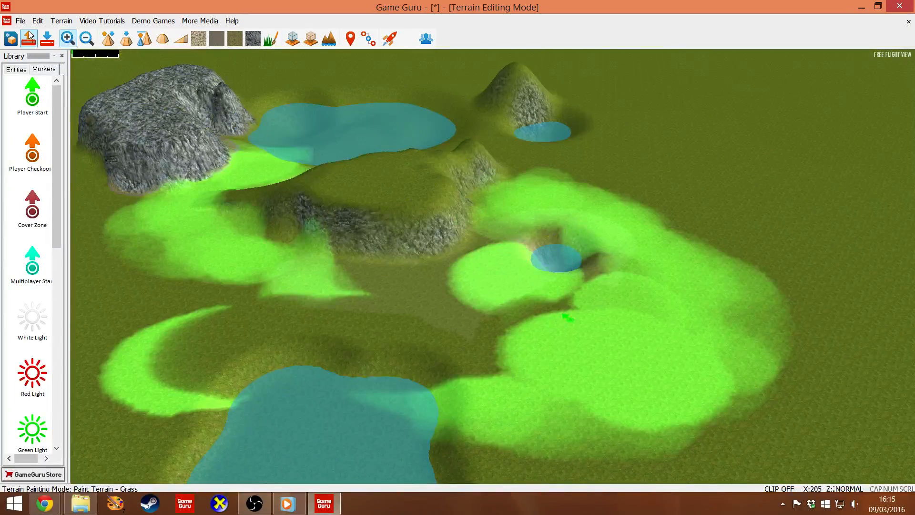
Save the level over the existing _teststuff.fpm file in the mapbank folder.
{"action": "left_click", "coordinate": [53, 40]}
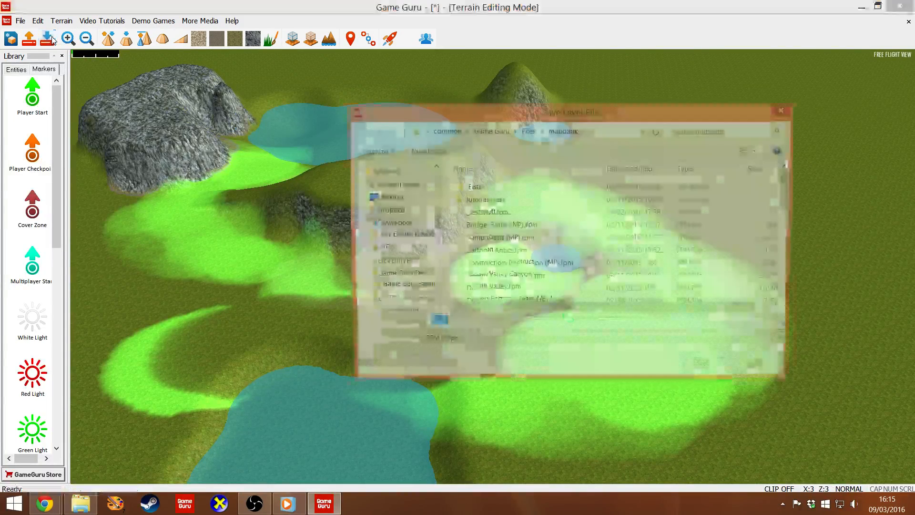
{"action": "double_click", "coordinate": [503, 212]}
{"action": "key", "text": "y"}
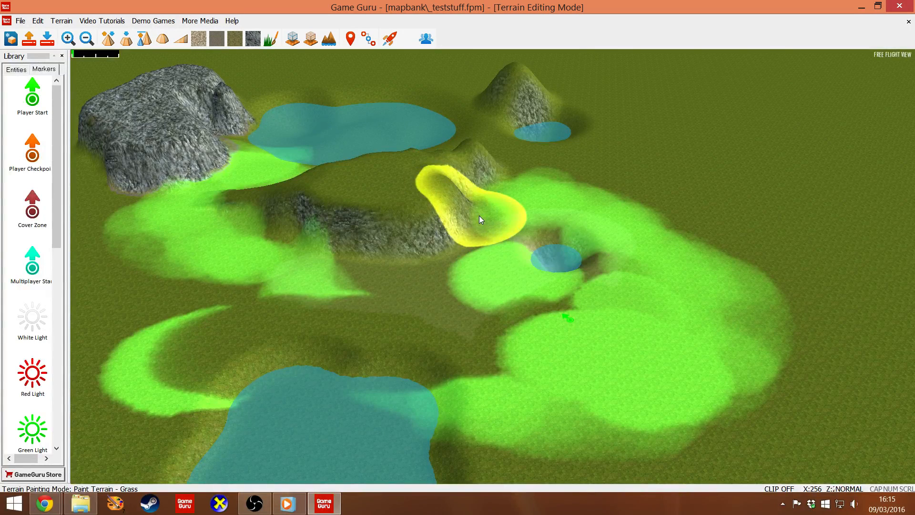
Shift the player start marker slightly toward the low plateau and place a White Light between that plateau and the small pond.
{"action": "key", "text": "e"}
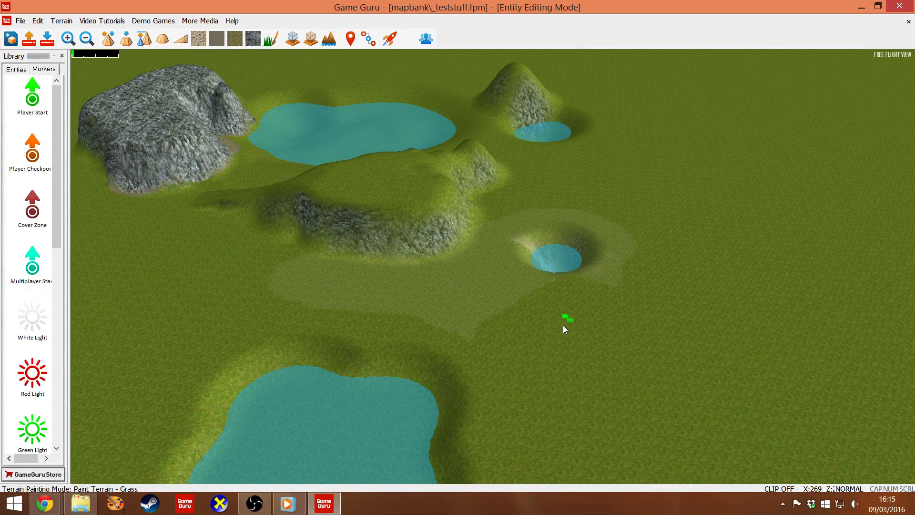
{"action": "left_click", "coordinate": [566, 318]}
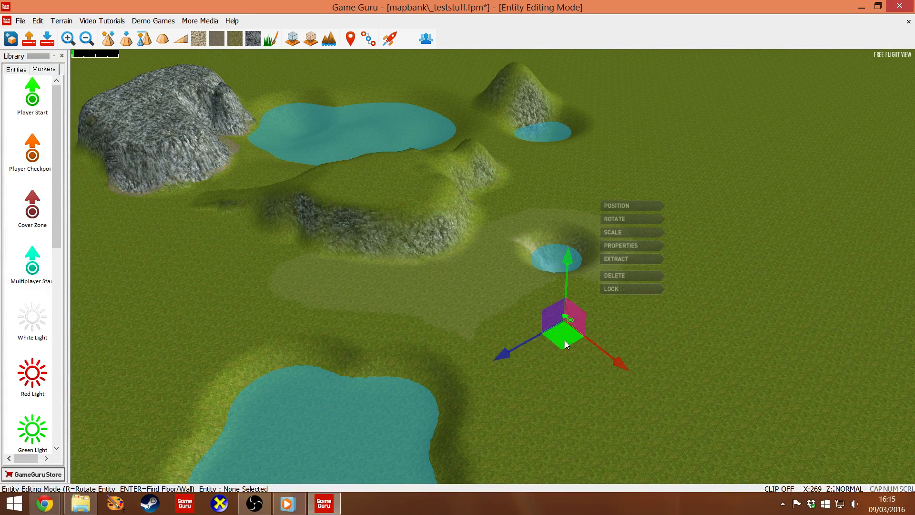
{"action": "mouse_move", "coordinate": [565, 340]}
{"action": "left_mouse_down"}
{"action": "mouse_move", "coordinate": [517, 346]}
{"action": "mouse_move", "coordinate": [531, 337]}
{"action": "left_mouse_up"}
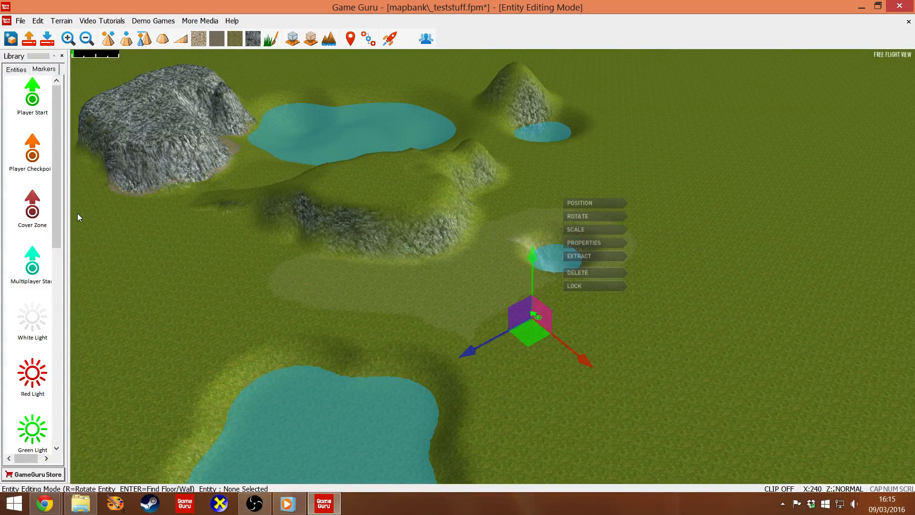
{"action": "left_click", "coordinate": [33, 319]}
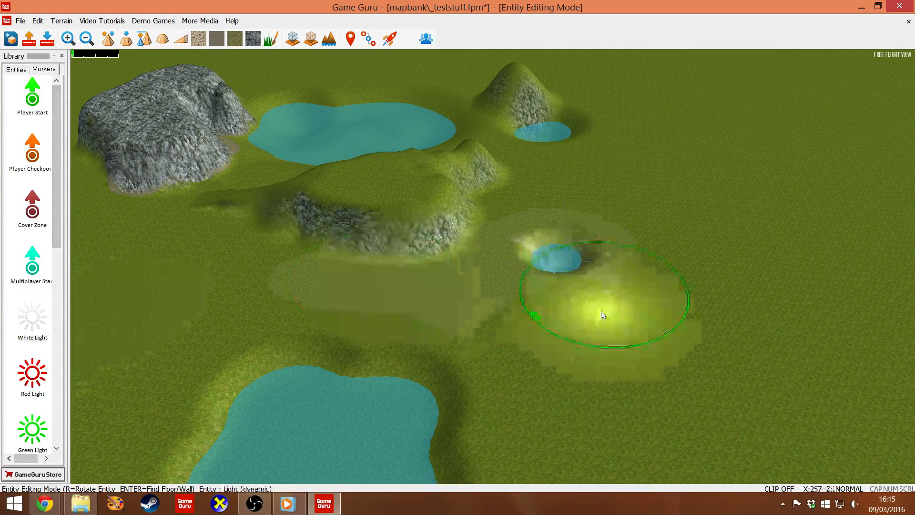
{"action": "left_click", "coordinate": [485, 277]}
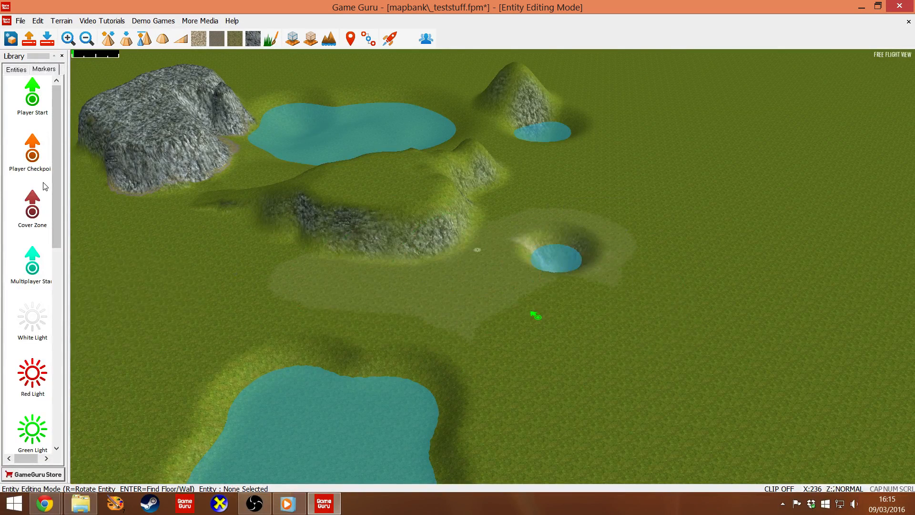
Place a Player Checkpoint between the tall rock and the low plateau and stretch its zone across the passage.
{"action": "left_click", "coordinate": [33, 153]}
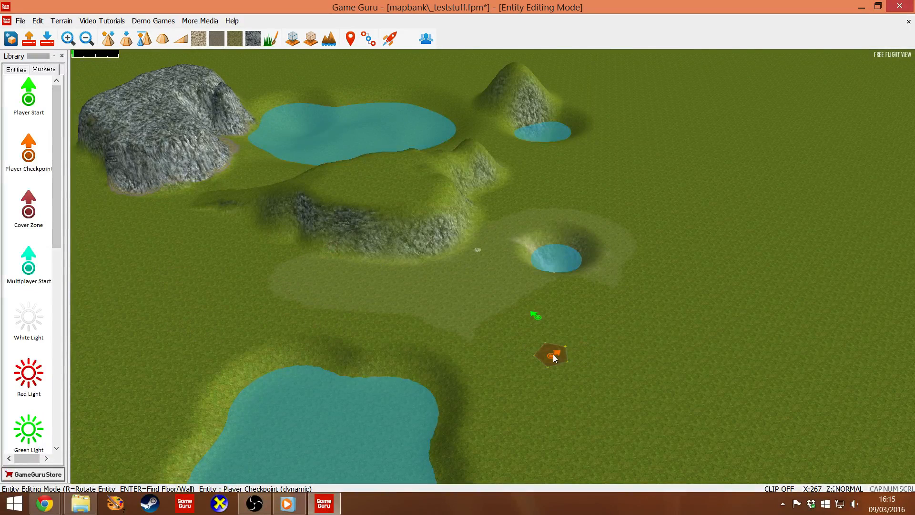
{"action": "left_click", "coordinate": [210, 203]}
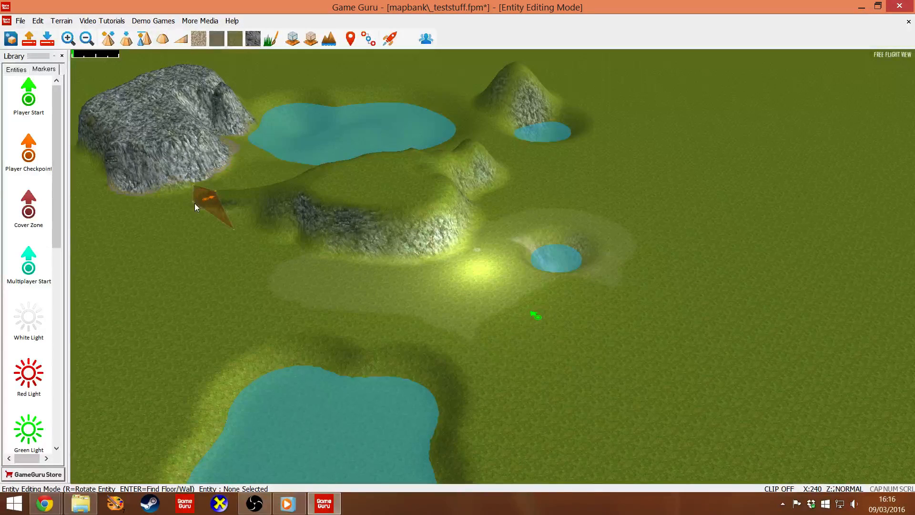
{"action": "left_click_drag", "start_coordinate": [195, 203], "coordinate": [194, 230]}
{"action": "mouse_move", "coordinate": [219, 193]}
{"action": "left_mouse_down"}
{"action": "mouse_move", "coordinate": [238, 179]}
{"action": "mouse_move", "coordinate": [252, 203]}
{"action": "mouse_move", "coordinate": [227, 180]}
{"action": "left_mouse_up"}
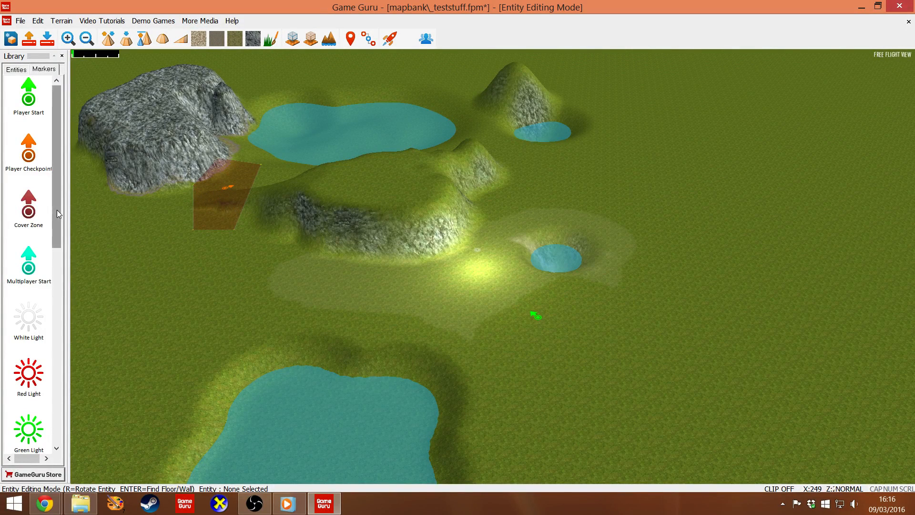
Place a Trigger Zone on the flat ground below the low plateau, and a Win Zone and a Story Zone on top of it.
{"action": "left_click_drag", "start_coordinate": [58, 206], "coordinate": [72, 423]}
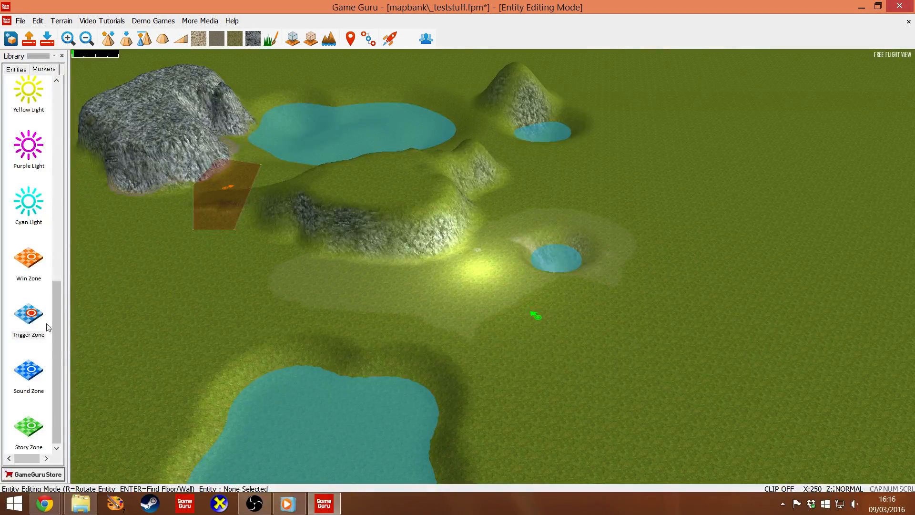
{"action": "left_click", "coordinate": [293, 264]}
{"action": "left_click", "coordinate": [36, 260]}
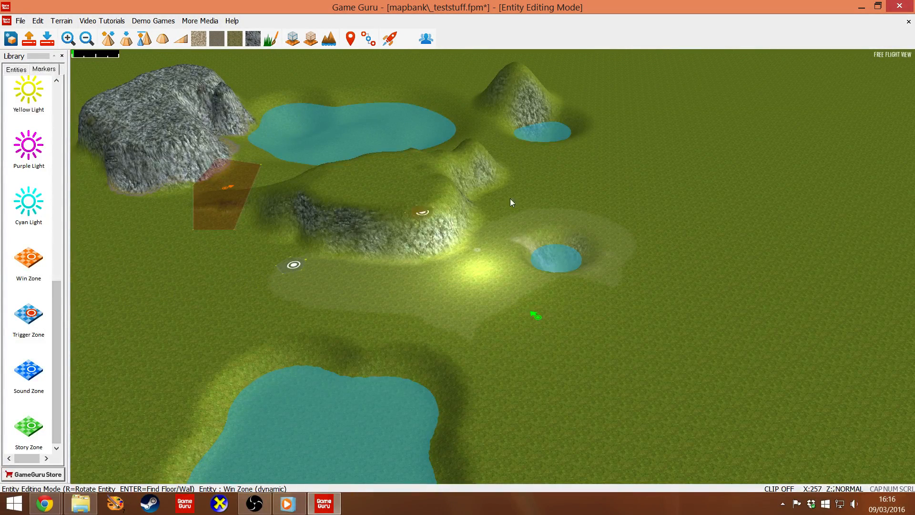
{"action": "left_click", "coordinate": [405, 185]}
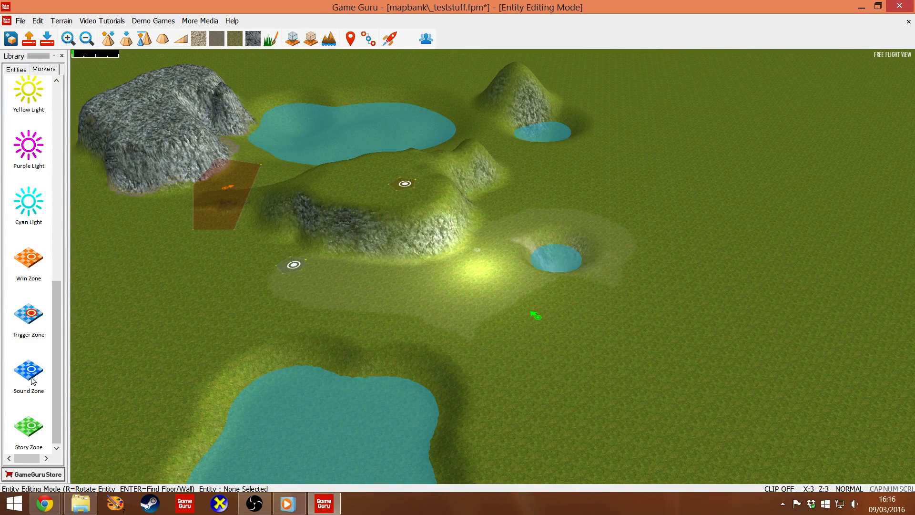
{"action": "left_click", "coordinate": [27, 429]}
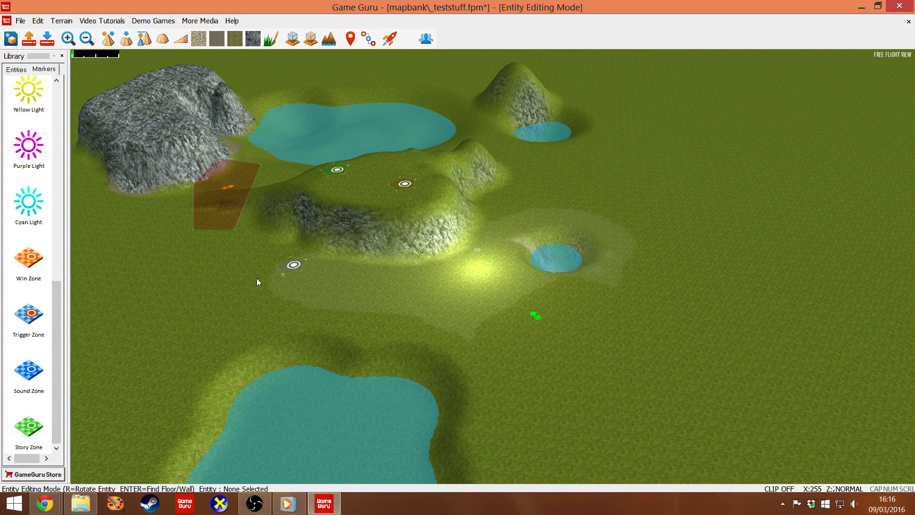
Add the Barrel (Explosive) entity from the Barrels category and place four of them between the white light and the large lake.
{"action": "left_click", "coordinate": [15, 71]}
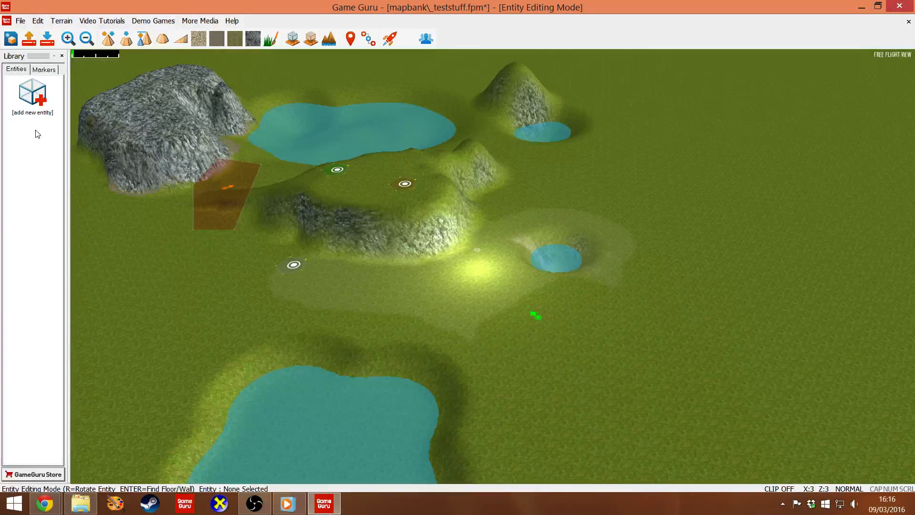
{"action": "left_click", "coordinate": [31, 94]}
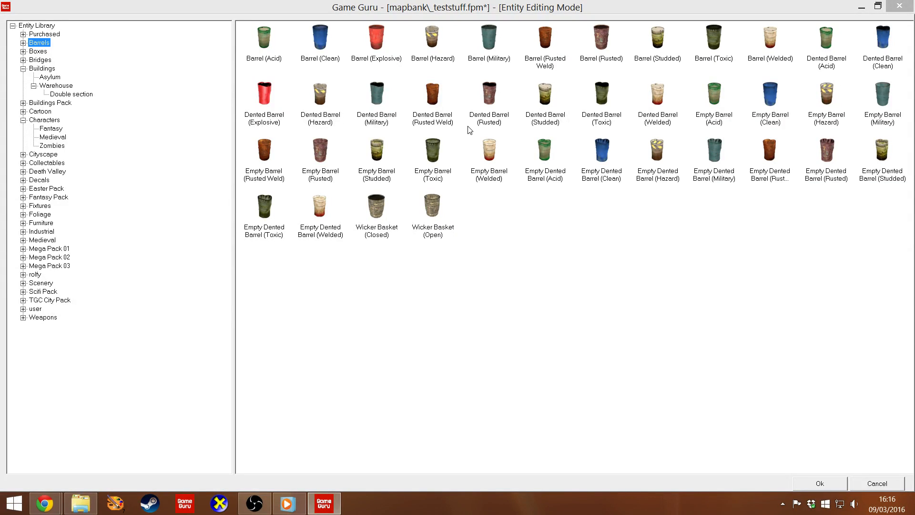
{"action": "double_click", "coordinate": [381, 42]}
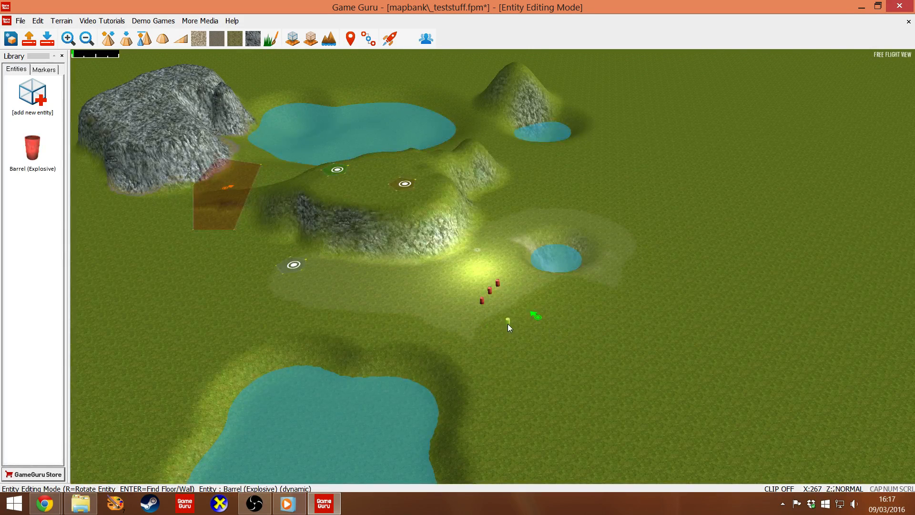
{"action": "left_click", "coordinate": [488, 328]}
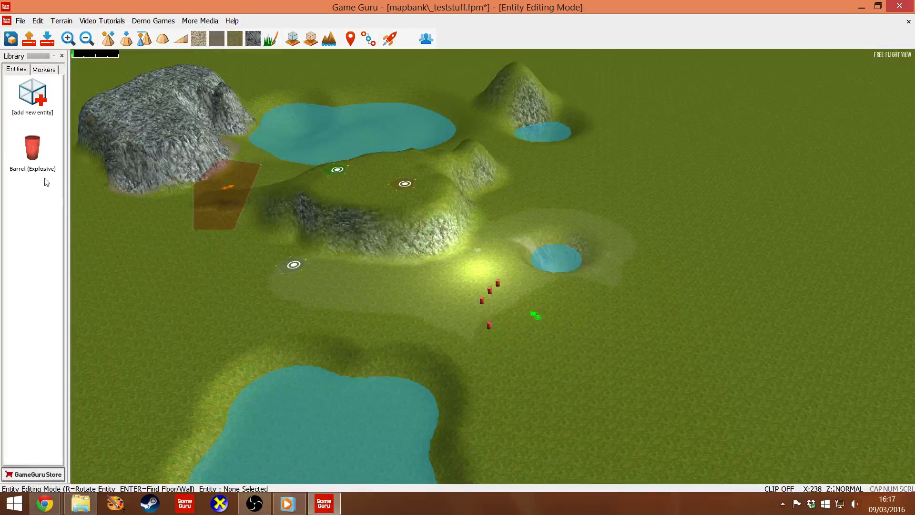
Scatter about twelve more explosive barrels on the flat ground between the low plateau and the large lake.
{"action": "left_click", "coordinate": [23, 146]}
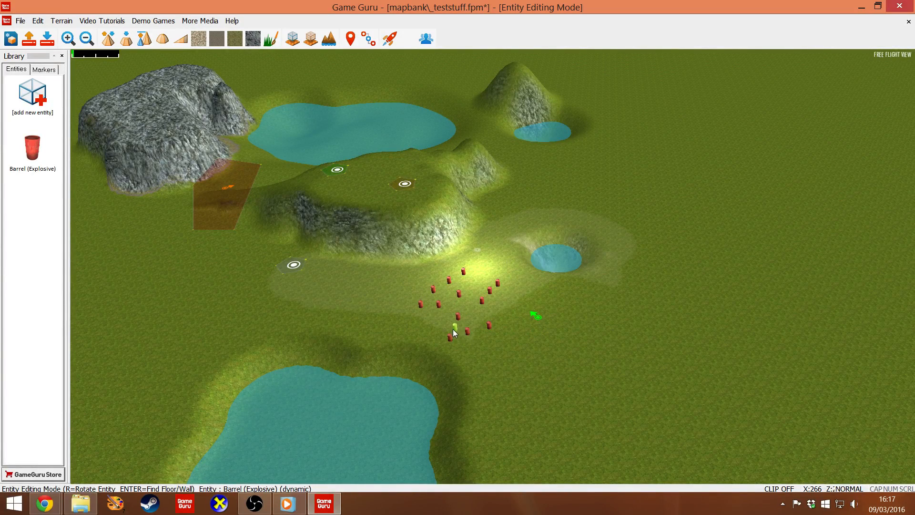
{"action": "left_click", "coordinate": [425, 331]}
{"action": "left_click", "coordinate": [410, 279]}
{"action": "left_click", "coordinate": [26, 143]}
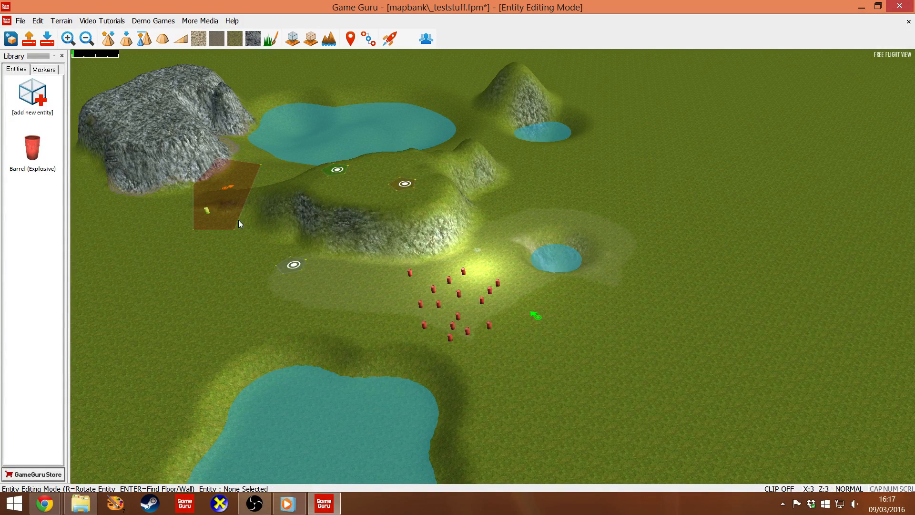
{"action": "right_click", "coordinate": [367, 293]}
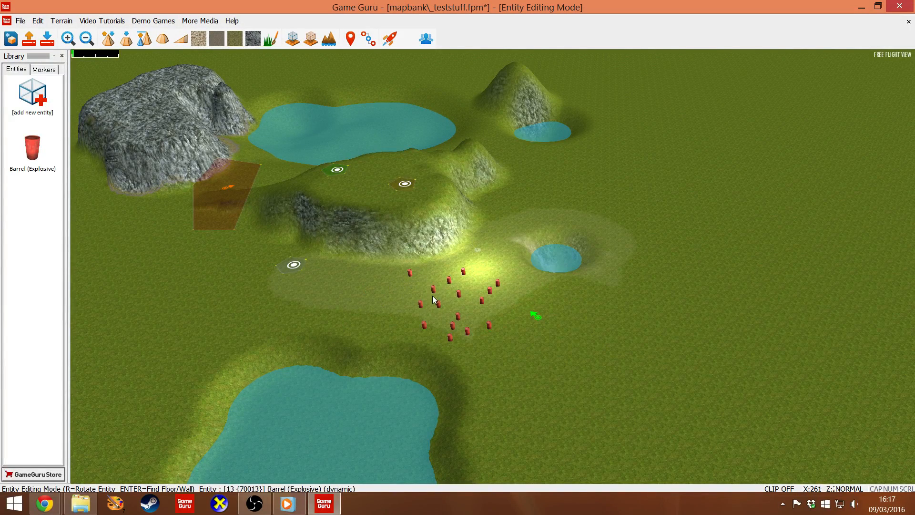
Add the Structure (Combat Building) entity from the Buildings category and place it on the flat grass beside the small pond.
{"action": "left_click", "coordinate": [32, 94]}
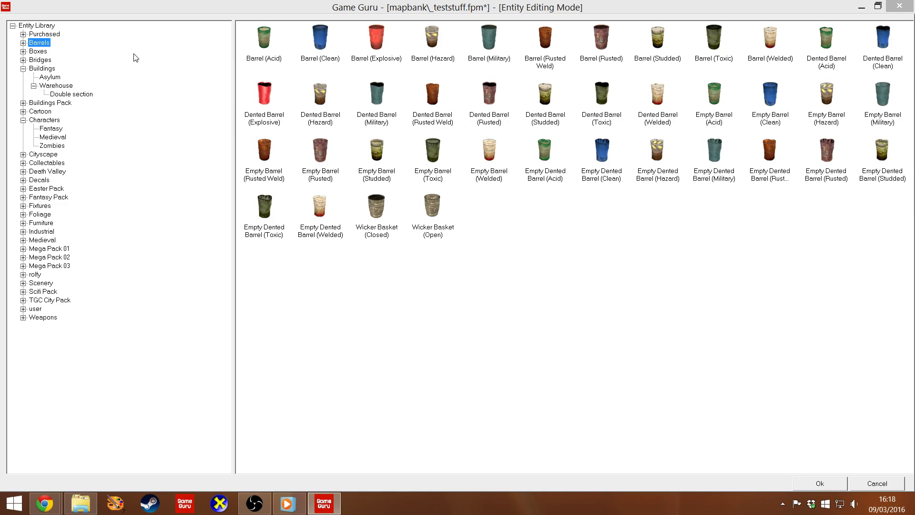
{"action": "left_click", "coordinate": [49, 69]}
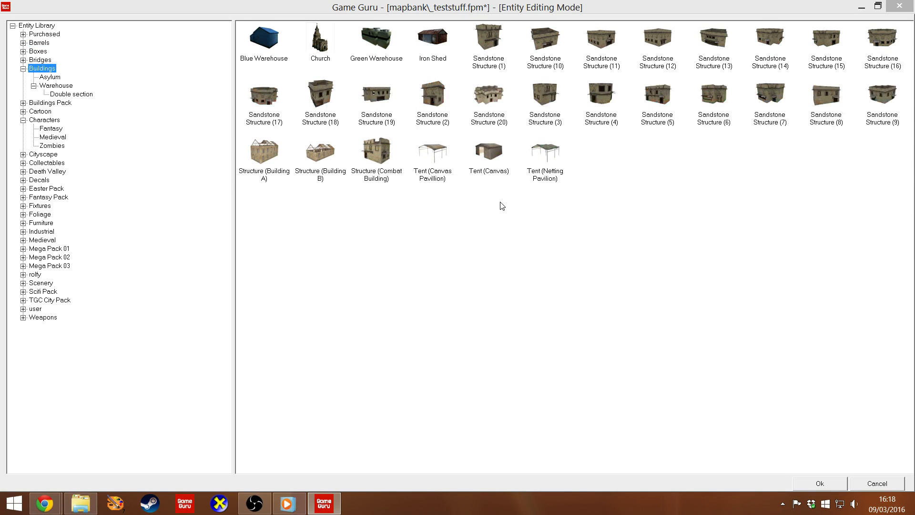
{"action": "double_click", "coordinate": [381, 153]}
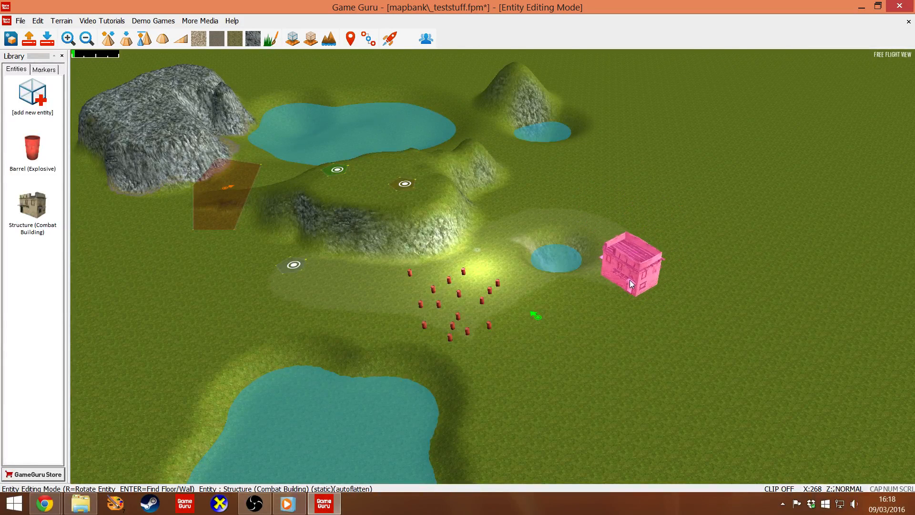
{"action": "left_click", "coordinate": [630, 280]}
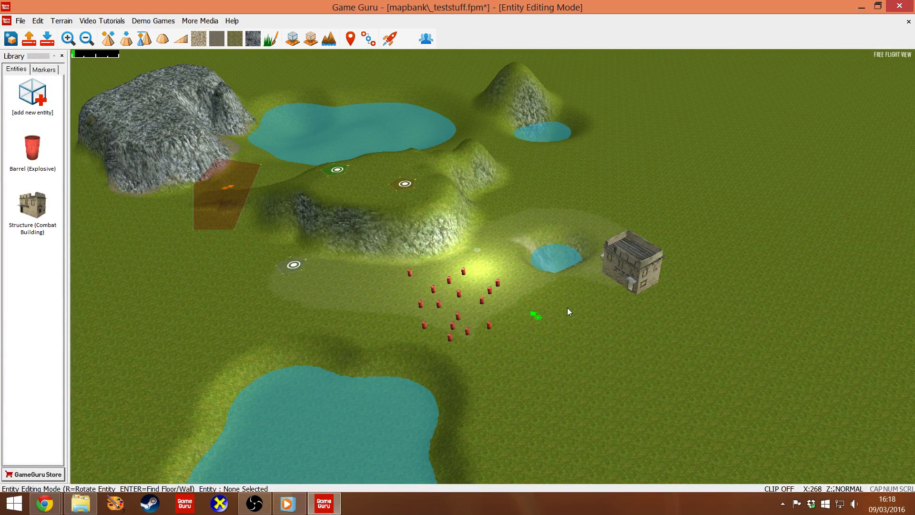
Move the player start marker away from the barrels and turn it to face the combat building.
{"action": "left_click", "coordinate": [536, 316]}
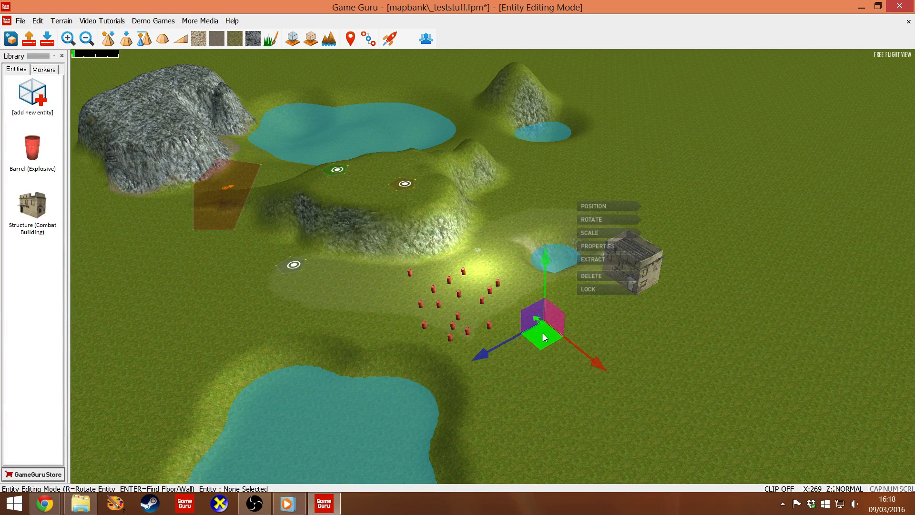
{"action": "left_click_drag", "start_coordinate": [544, 334], "coordinate": [567, 333]}
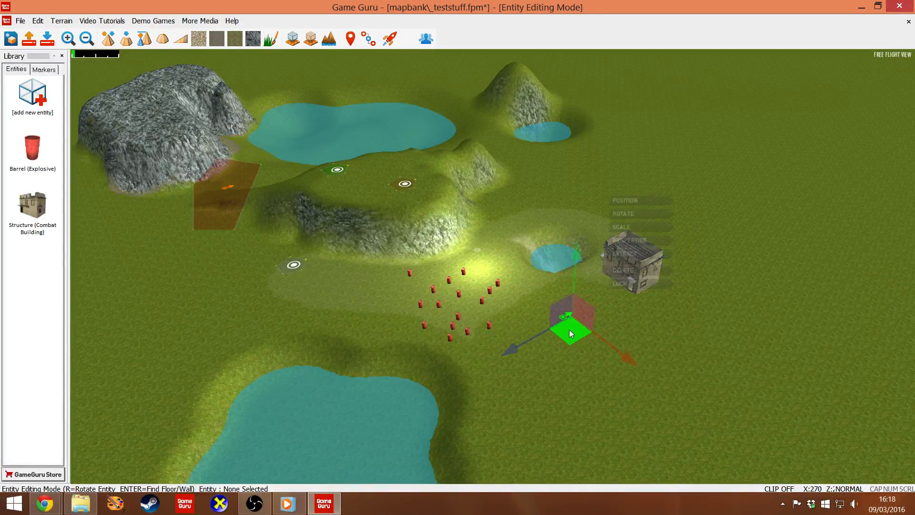
{"action": "left_click", "coordinate": [570, 368]}
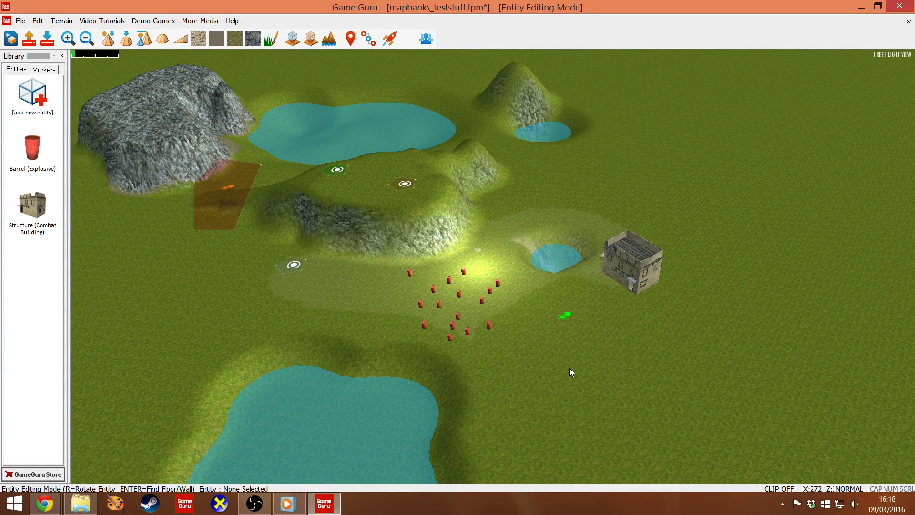
Review the quick key help for the entity editing shortcuts, including the three grid modes.
{"action": "key", "text": "F1"}
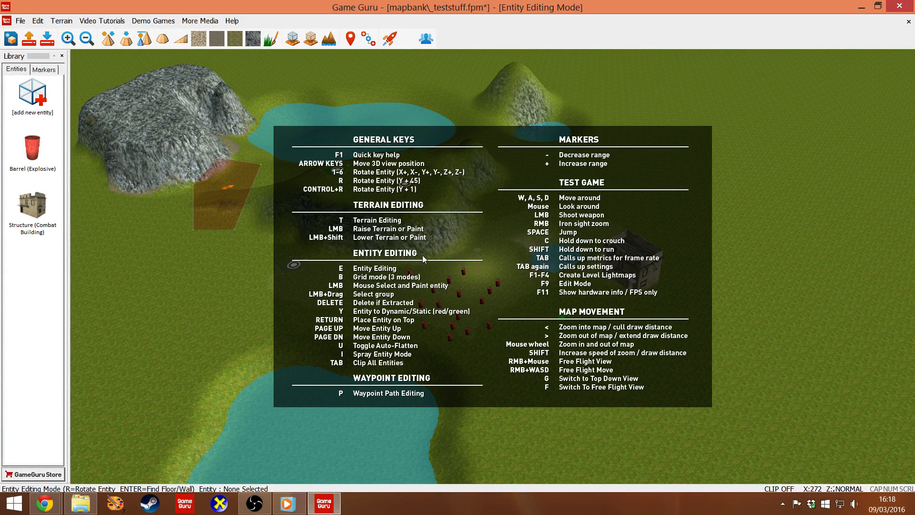
{"action": "key", "text": "F1"}
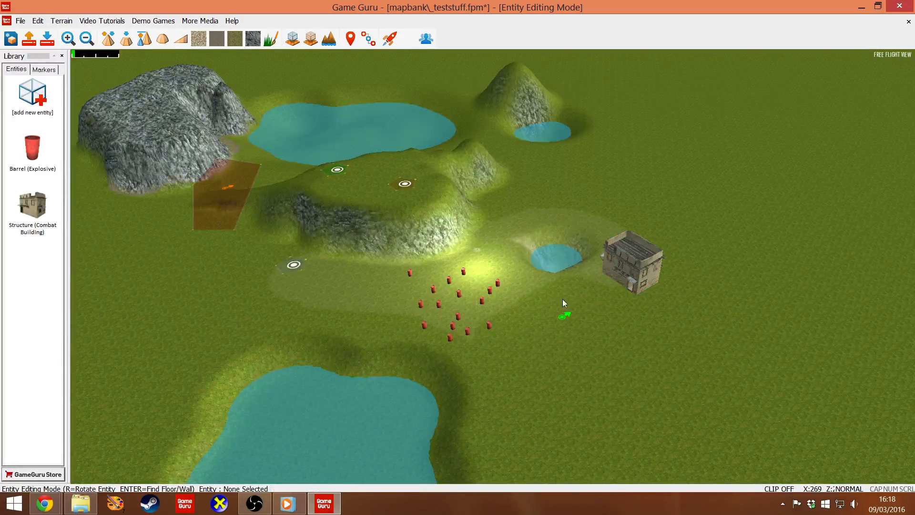
Add the Modular Wall (3) entity from the Scenery category to the level's entity library.
{"action": "right_click_drag", "start_coordinate": [563, 299], "coordinate": [582, 310]}
{"action": "key", "text": "w"}
{"action": "key", "text": "s"}
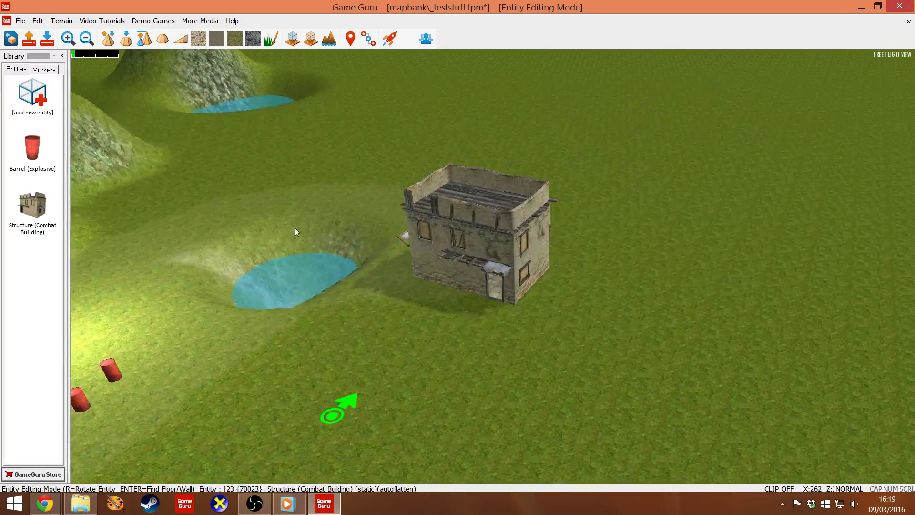
{"action": "left_click", "coordinate": [32, 93]}
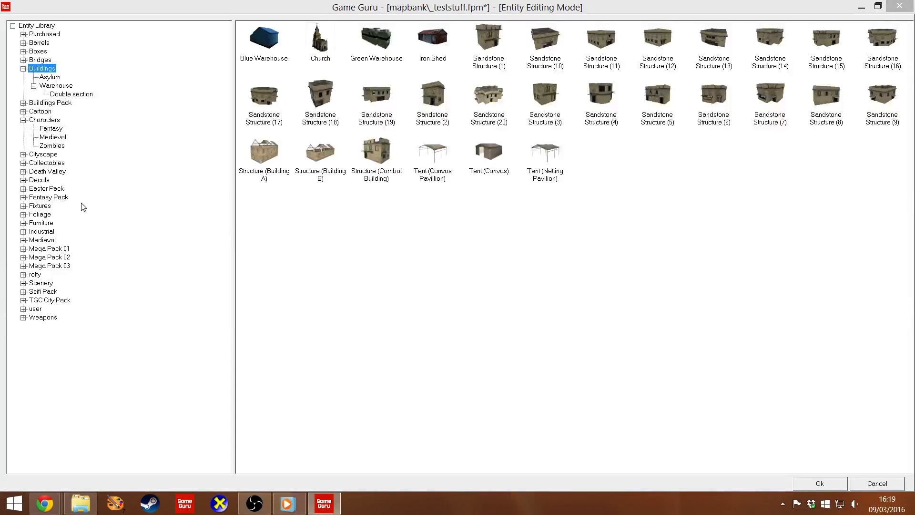
{"action": "left_click", "coordinate": [41, 283]}
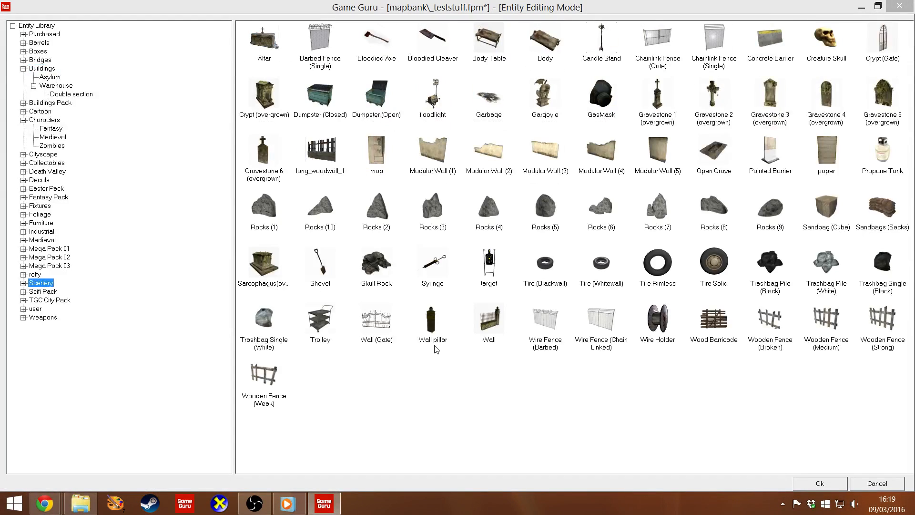
{"action": "double_click", "coordinate": [545, 150]}
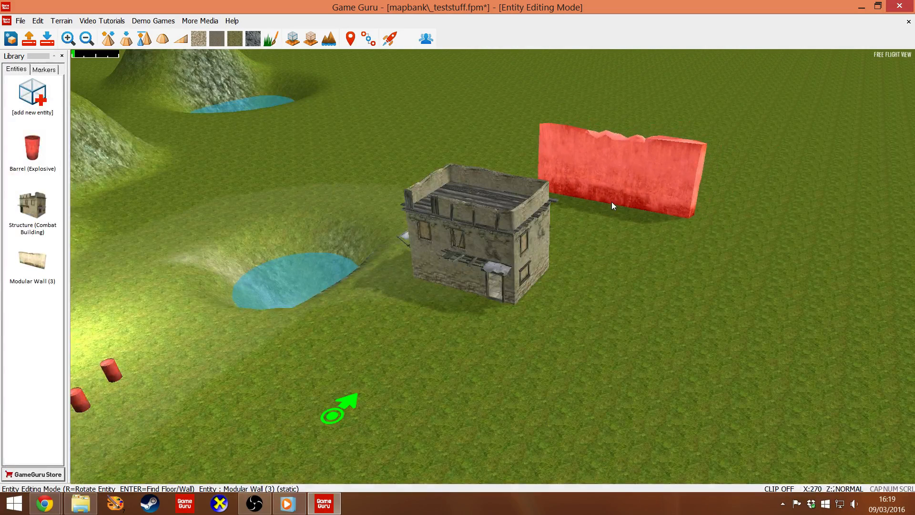
Switch entity placement to GRID mode and place five parallel Modular Wall (3) pieces in a tight row behind the combat building.
{"action": "key", "text": "z"}
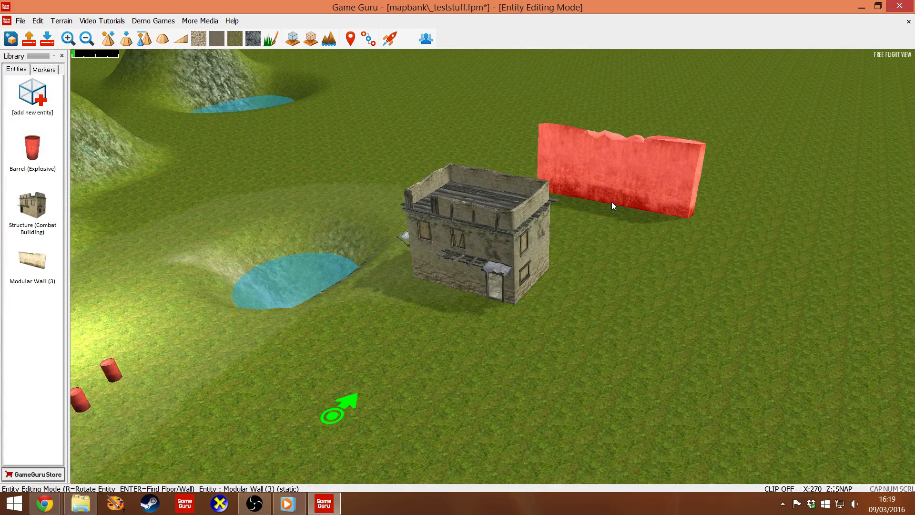
{"action": "key", "text": "z"}
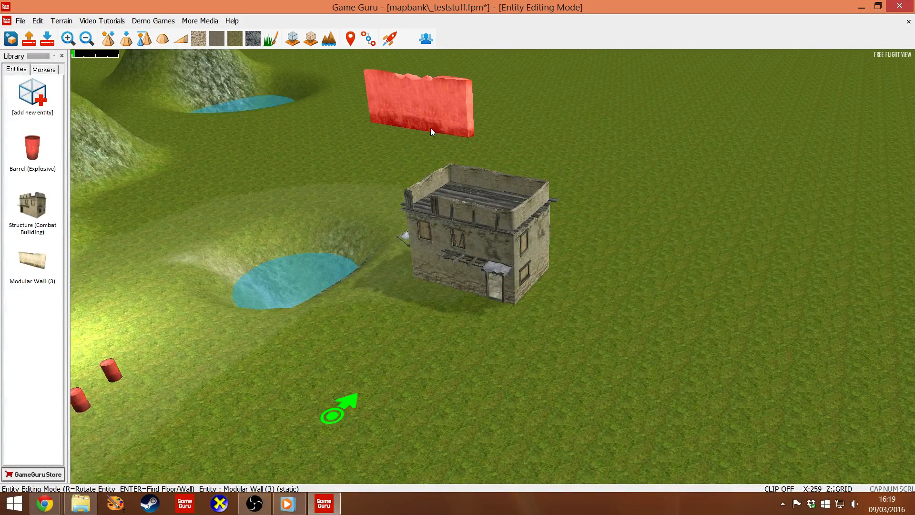
{"action": "left_click", "coordinate": [423, 133]}
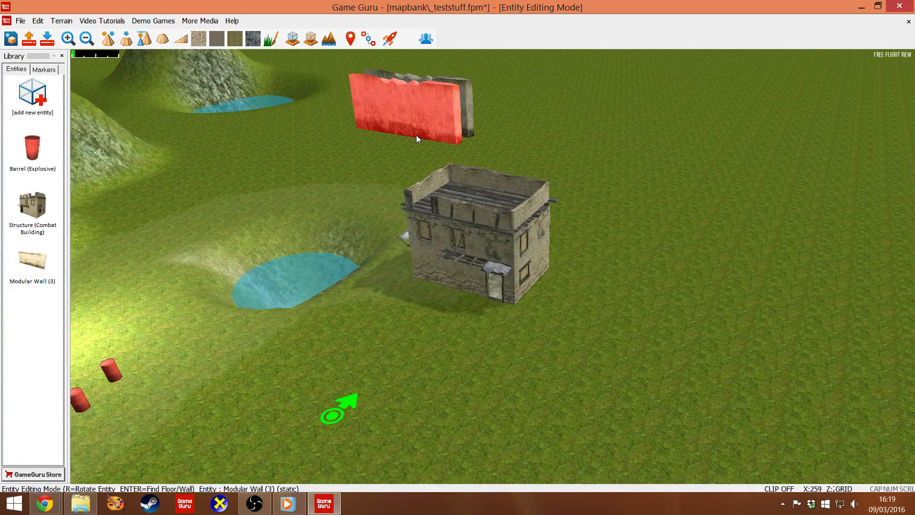
{"action": "left_click", "coordinate": [415, 135]}
{"action": "left_click", "coordinate": [402, 139]}
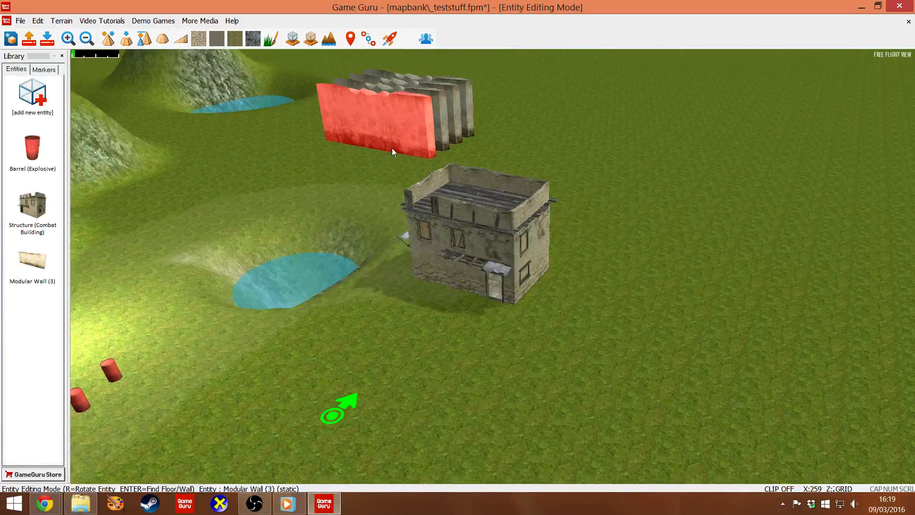
{"action": "left_click", "coordinate": [365, 155]}
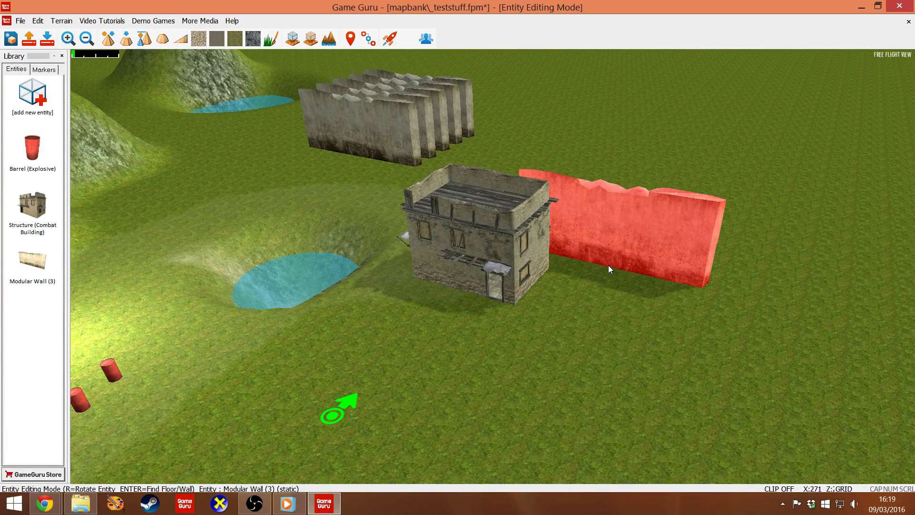
Switch entity placement to SNAP mode and join two Modular Wall (3) pieces end to end behind the combat building.
{"action": "key", "text": "g"}
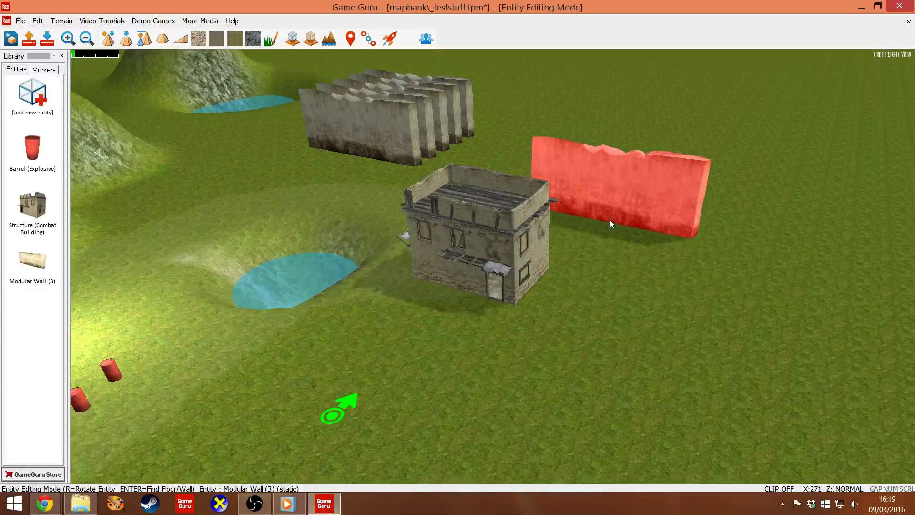
{"action": "key", "text": "g"}
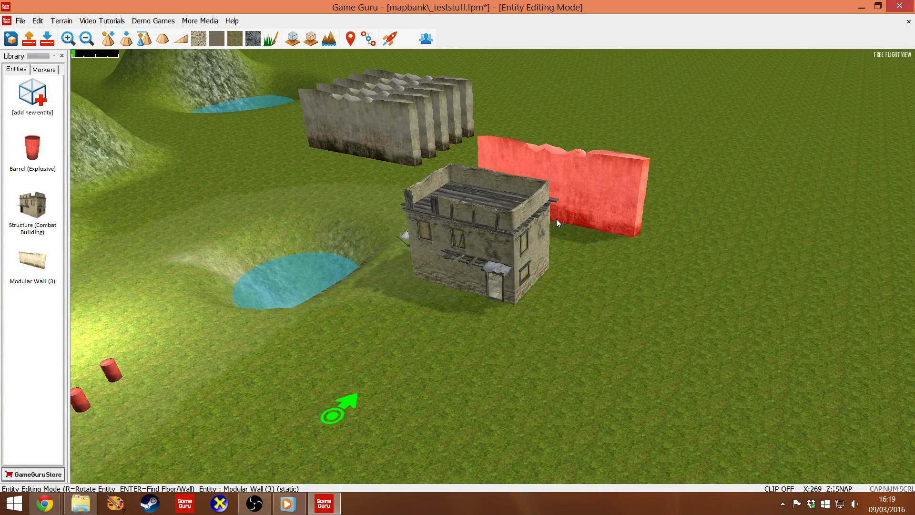
{"action": "left_click", "coordinate": [556, 219]}
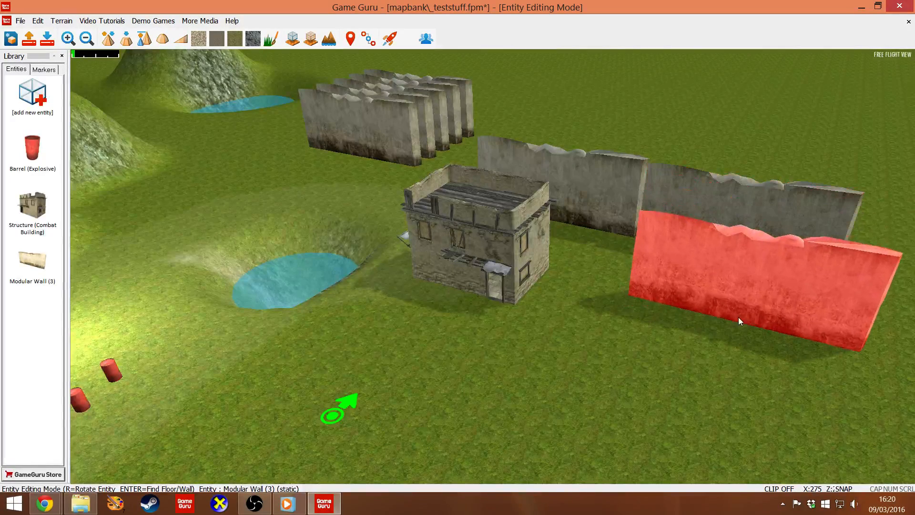
Extend the joined wall with two more pieces, each rotated a further 45 degrees so it curves around the grass beside the building.
{"action": "key", "text": "r"}
{"action": "key", "text": "d"}
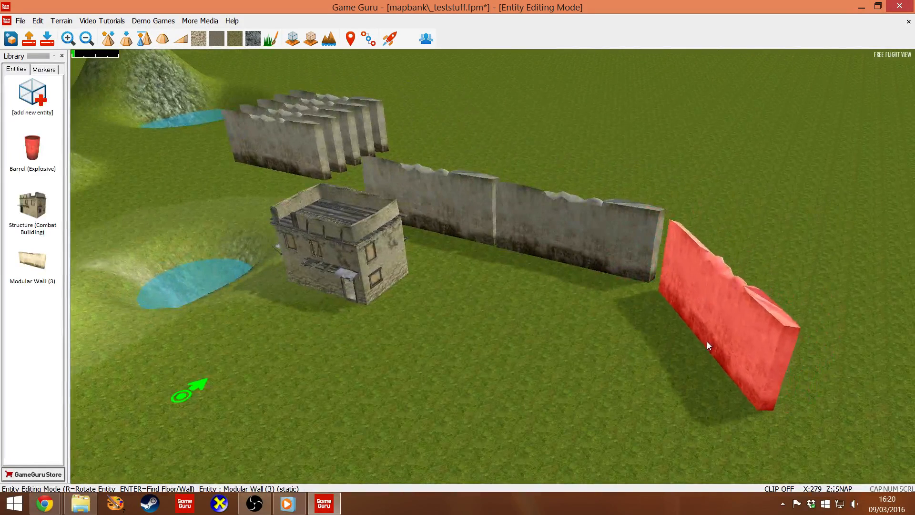
{"action": "left_click", "coordinate": [699, 334]}
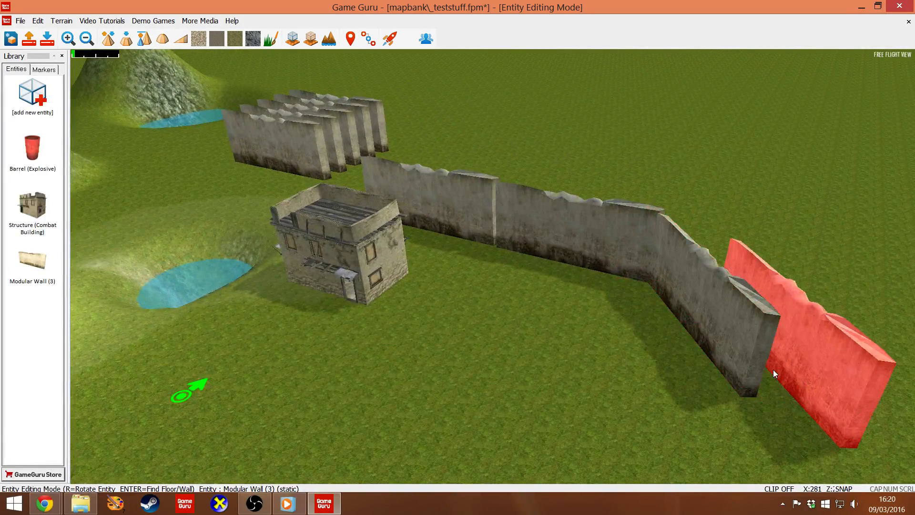
{"action": "key", "text": "r"}
{"action": "right_click_drag", "start_coordinate": [650, 439], "coordinate": [772, 439]}
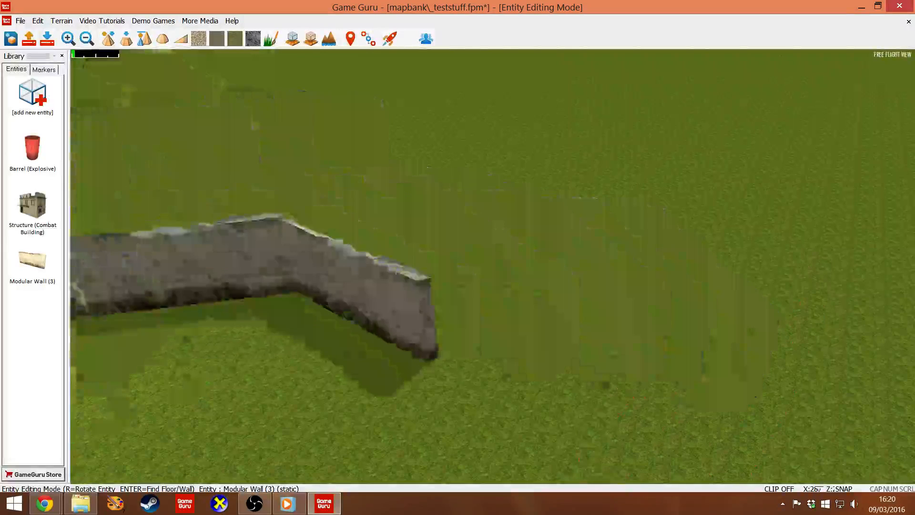
{"action": "key", "text": "a"}
{"action": "key", "text": "s"}
{"action": "key", "text": "d"}
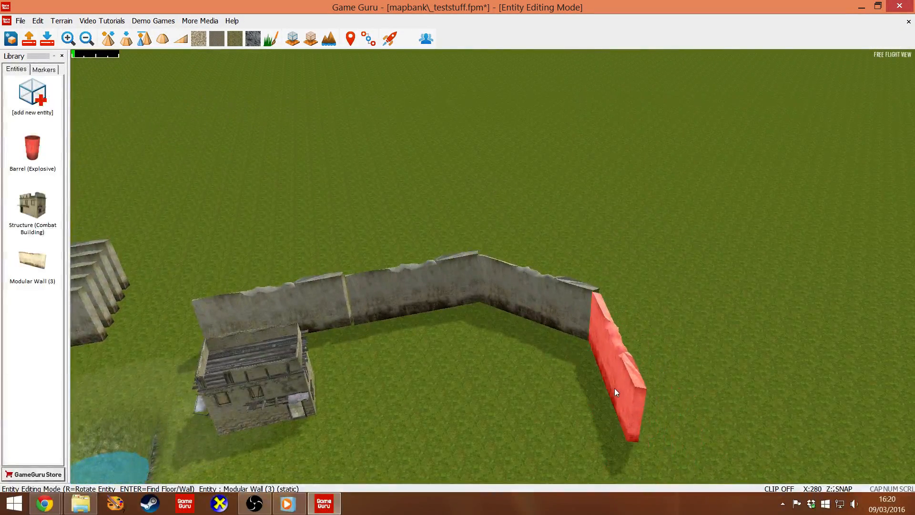
{"action": "left_click", "coordinate": [614, 388]}
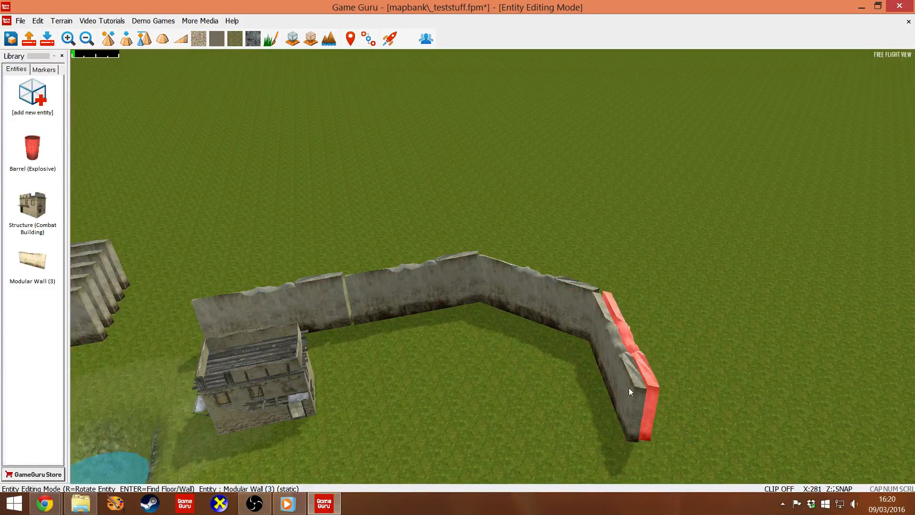
Inspect the combat building and its doorway up close, with the finished walls behind it.
{"action": "mouse_move", "coordinate": [604, 383]}
{"action": "right_mouse_down"}
{"action": "mouse_move", "coordinate": [667, 385]}
{"action": "mouse_move", "coordinate": [615, 410]}
{"action": "mouse_move", "coordinate": [648, 441]}
{"action": "mouse_move", "coordinate": [669, 444]}
{"action": "mouse_move", "coordinate": [505, 420]}
{"action": "mouse_move", "coordinate": [672, 410]}
{"action": "mouse_move", "coordinate": [605, 419]}
{"action": "mouse_move", "coordinate": [548, 405]}
{"action": "mouse_move", "coordinate": [535, 429]}
{"action": "mouse_move", "coordinate": [518, 385]}
{"action": "mouse_move", "coordinate": [544, 372]}
{"action": "mouse_move", "coordinate": [510, 329]}
{"action": "mouse_move", "coordinate": [519, 330]}
{"action": "mouse_move", "coordinate": [453, 386]}
{"action": "mouse_move", "coordinate": [500, 393]}
{"action": "mouse_move", "coordinate": [475, 372]}
{"action": "right_mouse_up"}
{"action": "key", "text": "w"}
{"action": "key", "text": "s"}
{"action": "key", "text": "s"}
{"action": "key", "text": "w"}
{"action": "key", "text": "s"}
{"action": "key", "text": "w"}
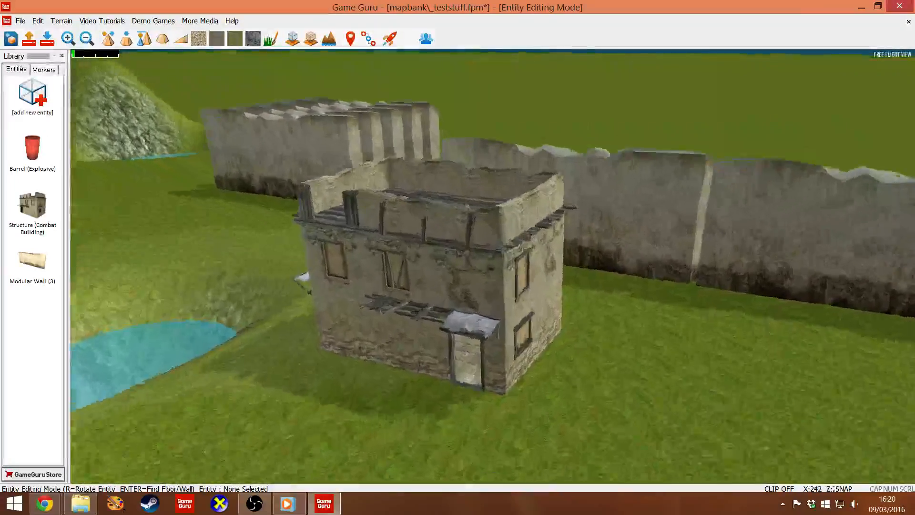
{"action": "key", "text": "s"}
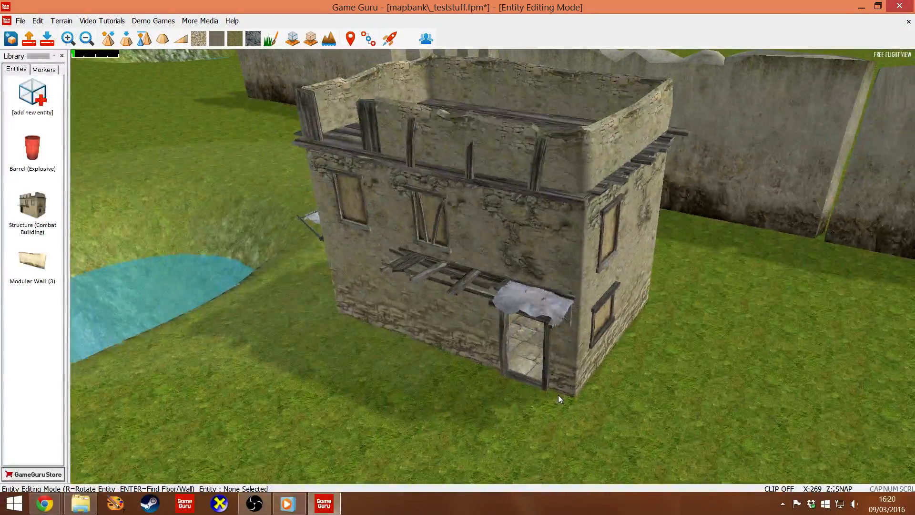
Add a Pew from the Furniture entities and place it inside the combat building, facing away from the windowed end wall.
{"action": "left_click", "coordinate": [32, 96]}
{"action": "left_click", "coordinate": [39, 206]}
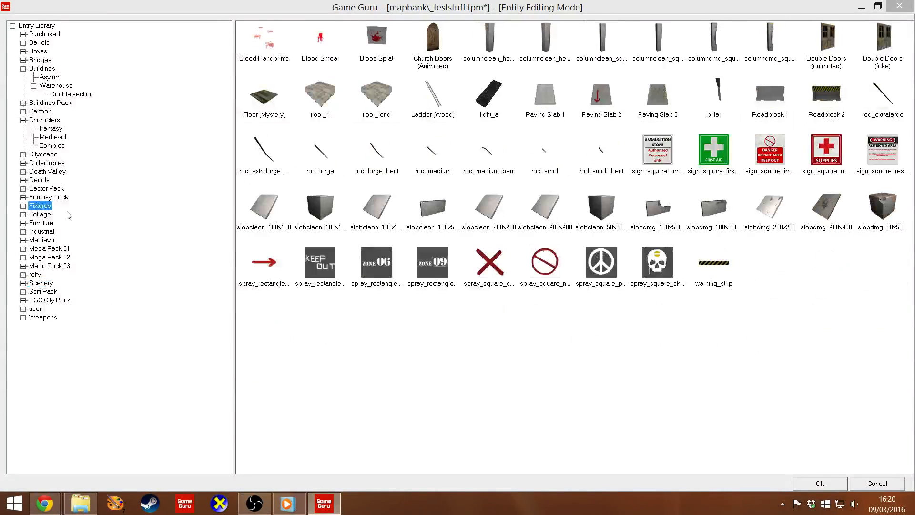
{"action": "left_click", "coordinate": [42, 215]}
{"action": "left_click", "coordinate": [42, 223]}
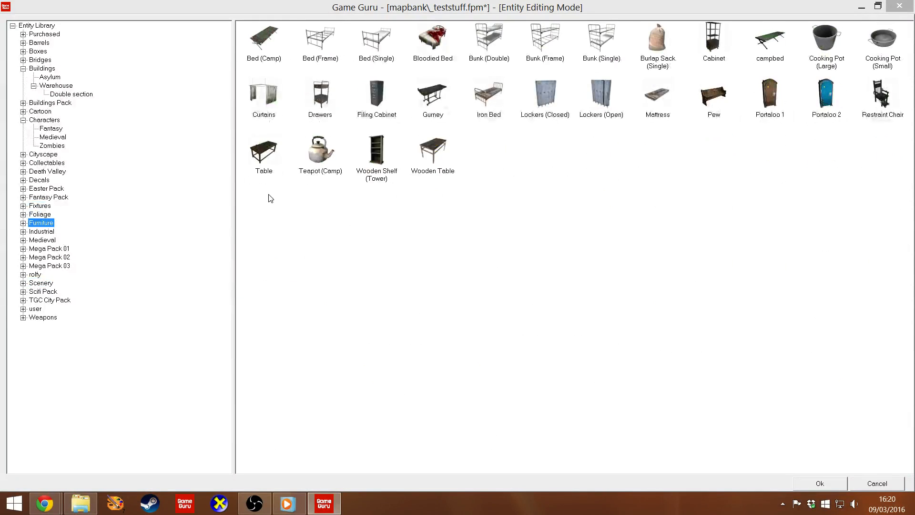
{"action": "double_click", "coordinate": [713, 97]}
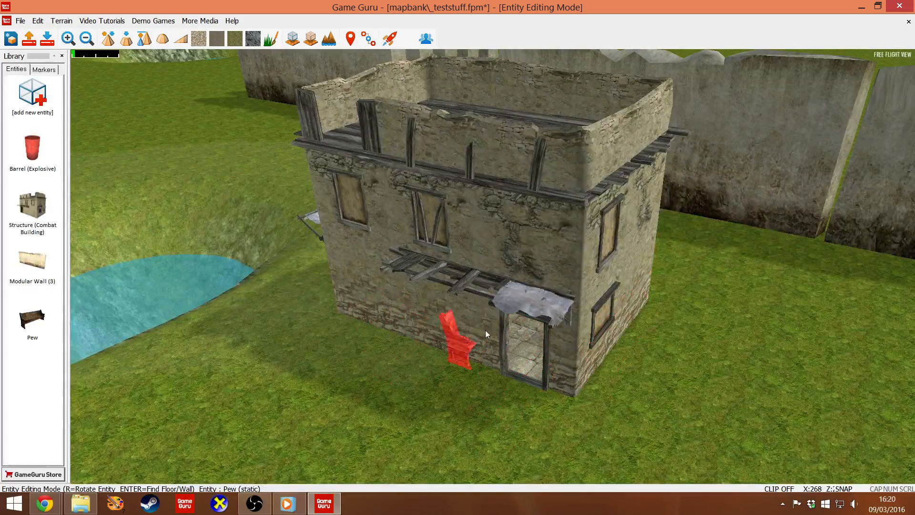
{"action": "right_click_drag", "start_coordinate": [477, 343], "coordinate": [410, 327]}
{"action": "key", "text": "w"}
{"action": "key", "text": "w"}
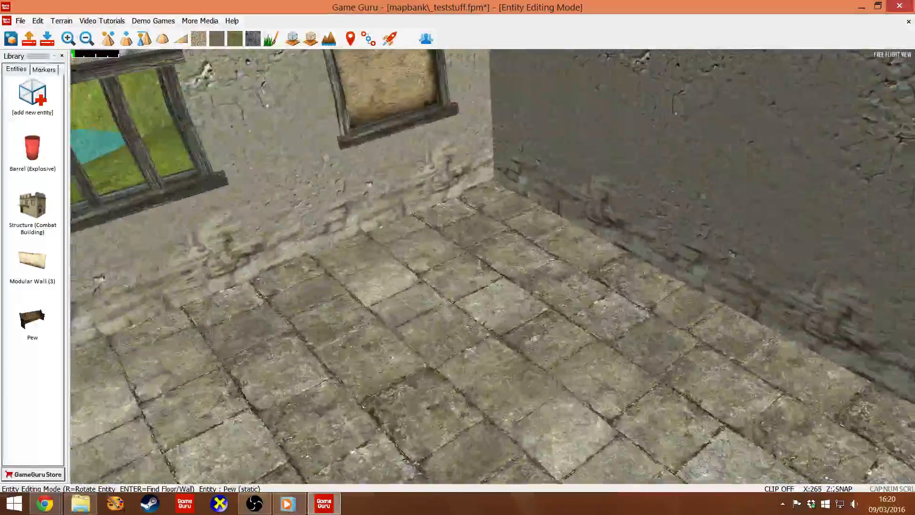
{"action": "left_click", "coordinate": [376, 280]}
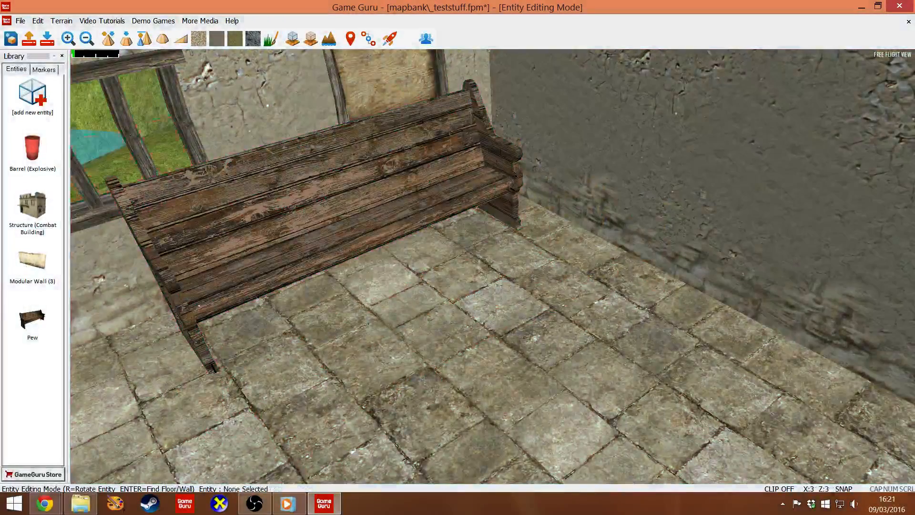
Place a second Pew along the adjacent side wall and shift the first pew away from the corner between them.
{"action": "left_click", "coordinate": [32, 319]}
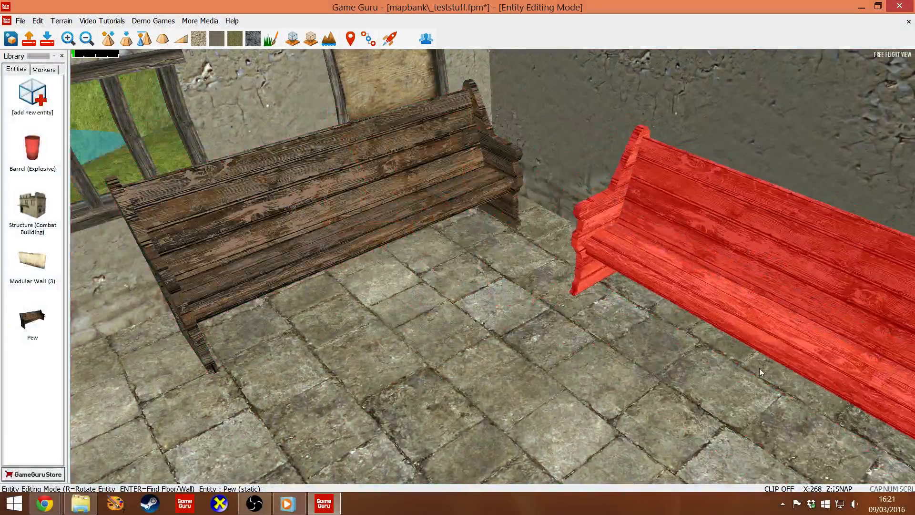
{"action": "left_click", "coordinate": [759, 369]}
{"action": "right_click_drag", "start_coordinate": [758, 369], "coordinate": [787, 367]}
{"action": "key", "text": "s"}
{"action": "key", "text": "w"}
{"action": "key", "text": "s"}
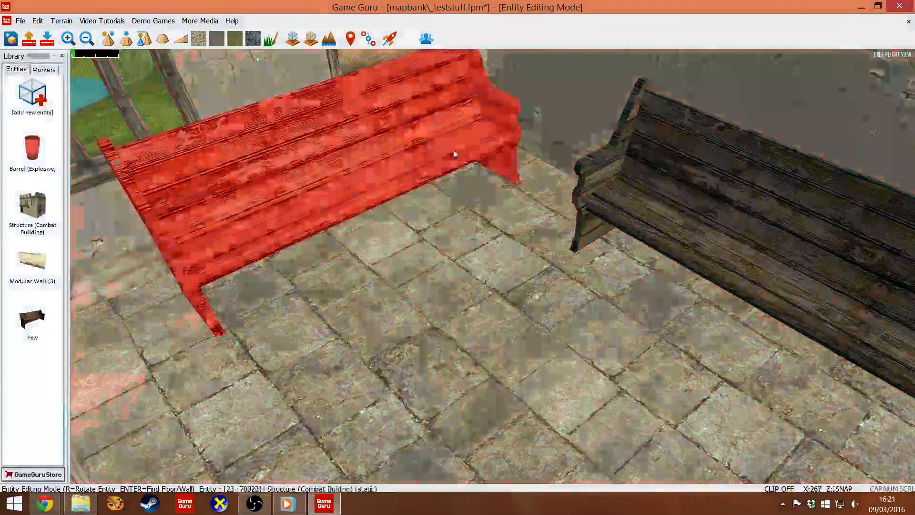
{"action": "left_click", "coordinate": [454, 155]}
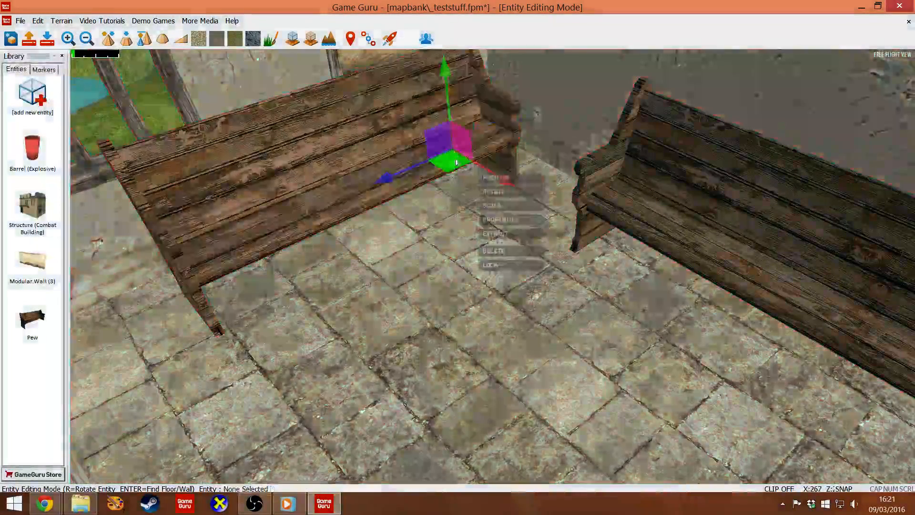
{"action": "left_click_drag", "start_coordinate": [452, 163], "coordinate": [373, 211]}
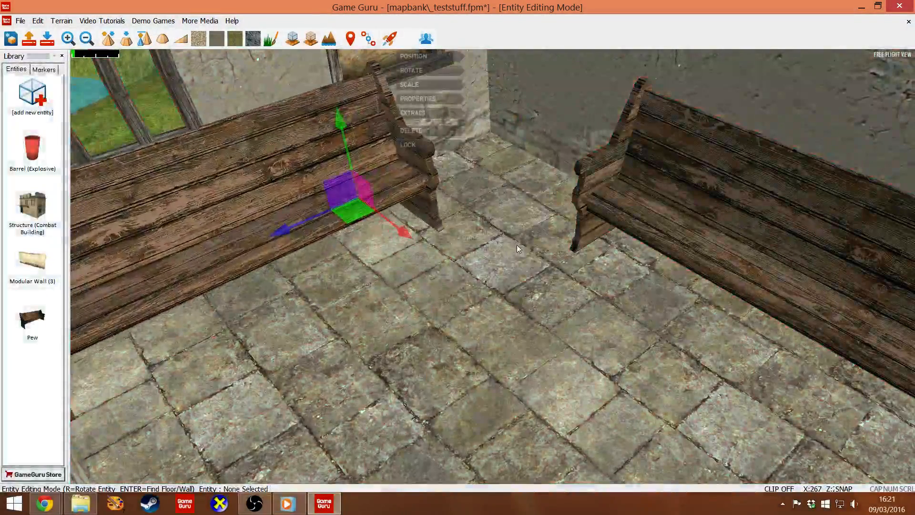
Clip the view of the combat building from above so that the ground floor and both pews are exposed.
{"action": "left_click", "coordinate": [488, 287]}
{"action": "key", "text": "s"}
{"action": "mouse_move", "coordinate": [477, 322]}
{"action": "right_mouse_down"}
{"action": "mouse_move", "coordinate": [476, 311]}
{"action": "mouse_move", "coordinate": [506, 310]}
{"action": "mouse_move", "coordinate": [479, 318]}
{"action": "right_mouse_up"}
{"action": "key", "text": "w"}
{"action": "key", "text": "s"}
{"action": "right_click_drag", "start_coordinate": [519, 341], "coordinate": [519, 336]}
{"action": "key", "text": "w"}
{"action": "scroll", "coordinate": [519, 336], "scroll_direction": "up", "scroll_amount": 4}
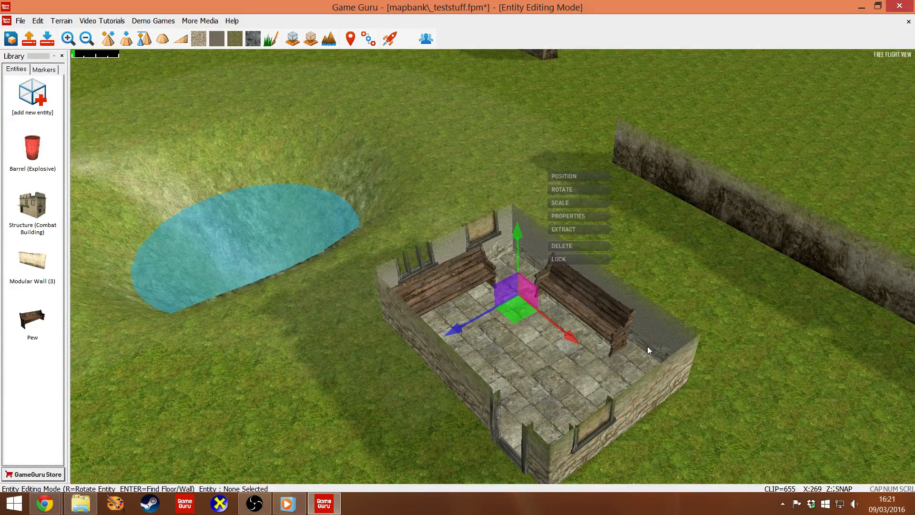
Examine the combat building cut away at different clipping heights, from the upper storey down to bare ground.
{"action": "scroll", "coordinate": [647, 346], "scroll_direction": "down", "scroll_amount": 2}
{"action": "scroll", "coordinate": [647, 346], "scroll_direction": "up", "scroll_amount": 5}
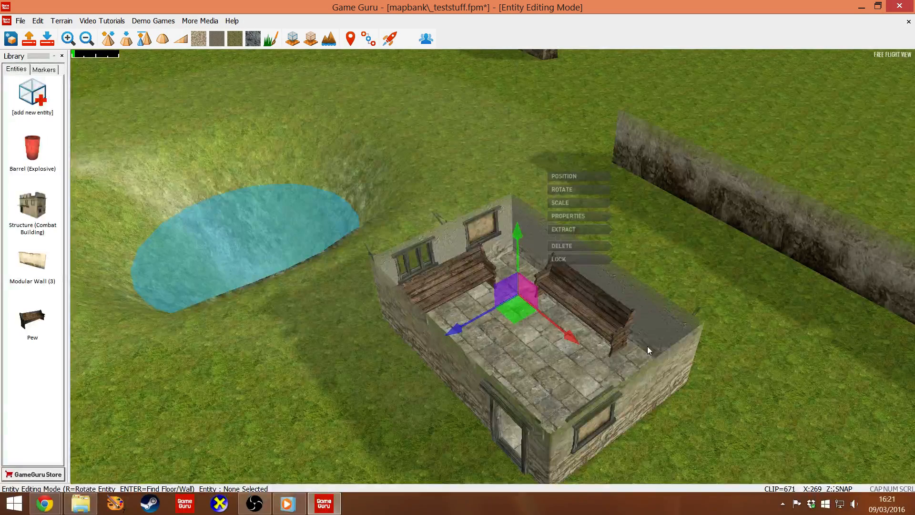
{"action": "scroll", "coordinate": [647, 347], "scroll_direction": "up", "scroll_amount": 10}
{"action": "scroll", "coordinate": [647, 346], "scroll_direction": "down", "scroll_amount": 11}
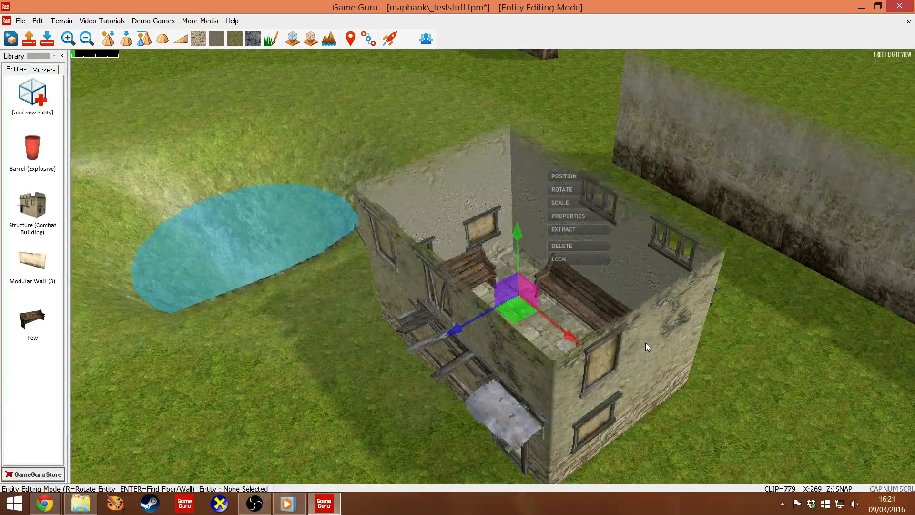
{"action": "scroll", "coordinate": [637, 323], "scroll_direction": "down", "scroll_amount": 3}
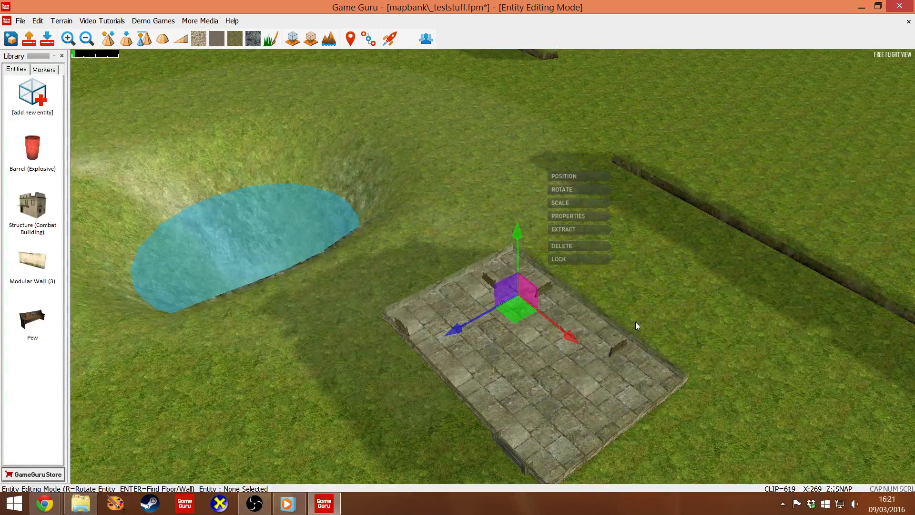
{"action": "scroll", "coordinate": [636, 322], "scroll_direction": "up", "scroll_amount": 4}
{"action": "scroll", "coordinate": [636, 327], "scroll_direction": "down", "scroll_amount": 8}
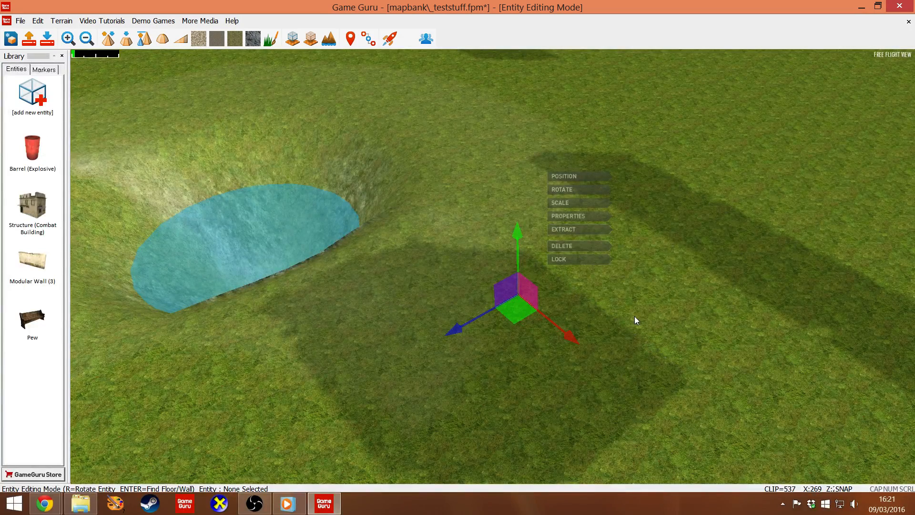
{"action": "scroll", "coordinate": [636, 317], "scroll_direction": "up", "scroll_amount": 12}
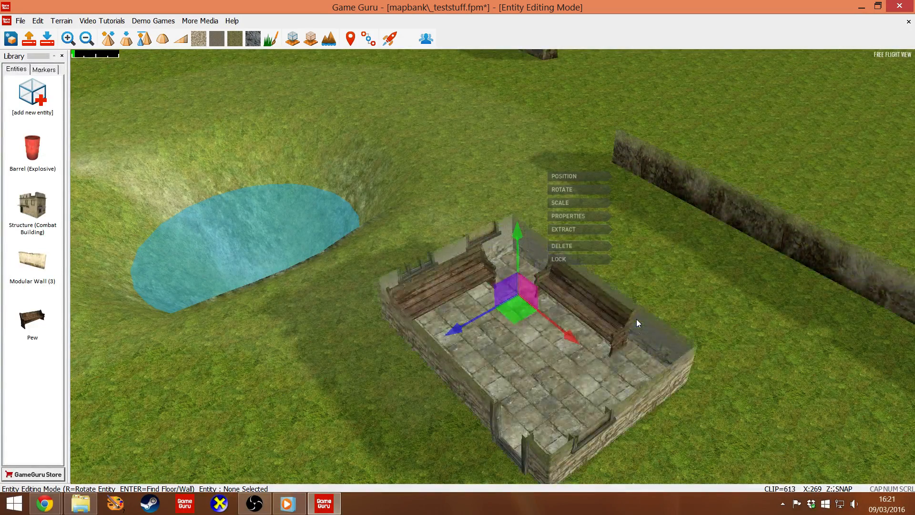
Raise the clipping height to the building's full roof, and lower it to 691 to expose the ground floor.
{"action": "scroll", "coordinate": [637, 323], "scroll_direction": "up", "scroll_amount": 10}
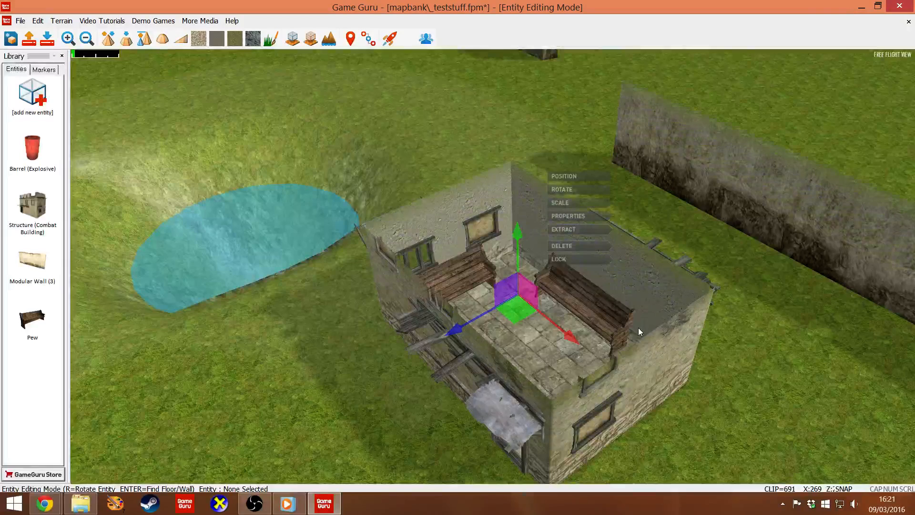
{"action": "scroll", "coordinate": [644, 341], "scroll_direction": "up", "scroll_amount": 5}
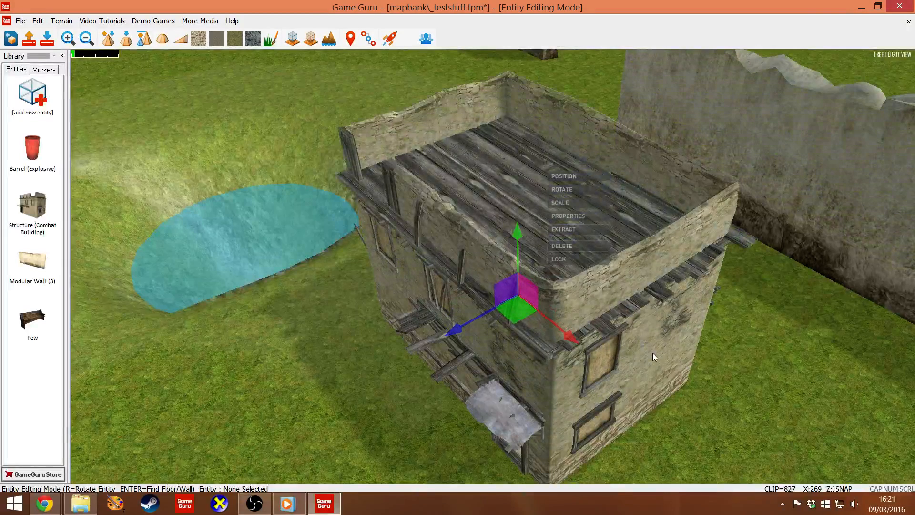
{"action": "scroll", "coordinate": [653, 353], "scroll_direction": "down", "scroll_amount": 11}
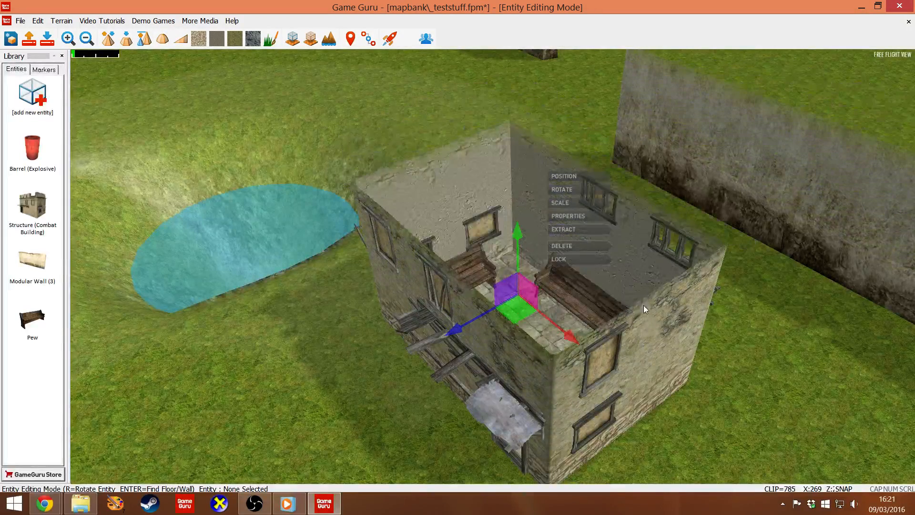
{"action": "scroll", "coordinate": [637, 290], "scroll_direction": "down", "scroll_amount": 2}
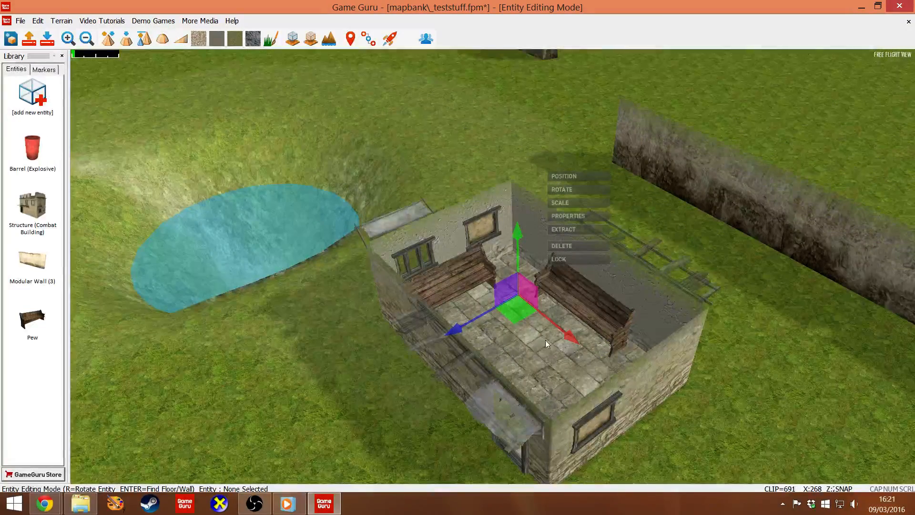
{"action": "scroll", "coordinate": [630, 265], "scroll_direction": "down", "scroll_amount": 2}
Adjust the first pew against the windowed end wall and move the second pew along its side wall to the far corner.
{"action": "key", "text": "w"}
{"action": "key", "text": "s"}
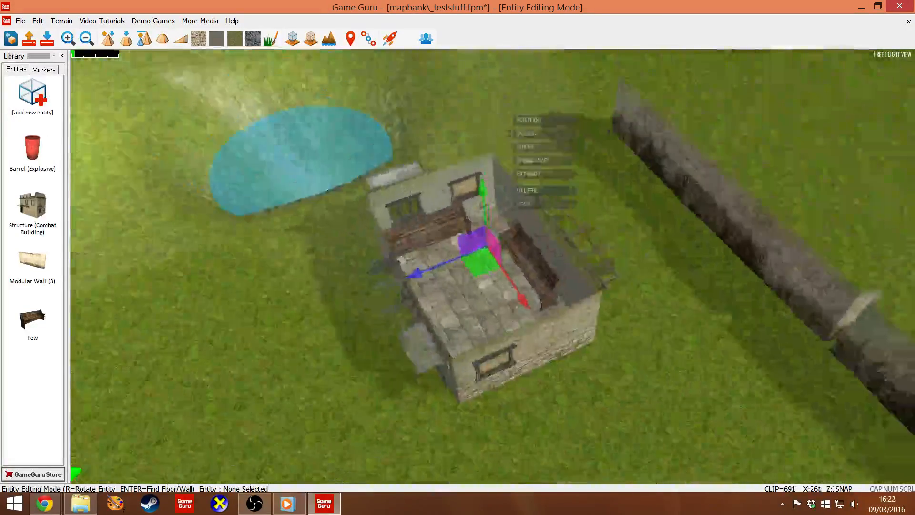
{"action": "key", "text": "w"}
{"action": "key", "text": "w"}
{"action": "key", "text": "s"}
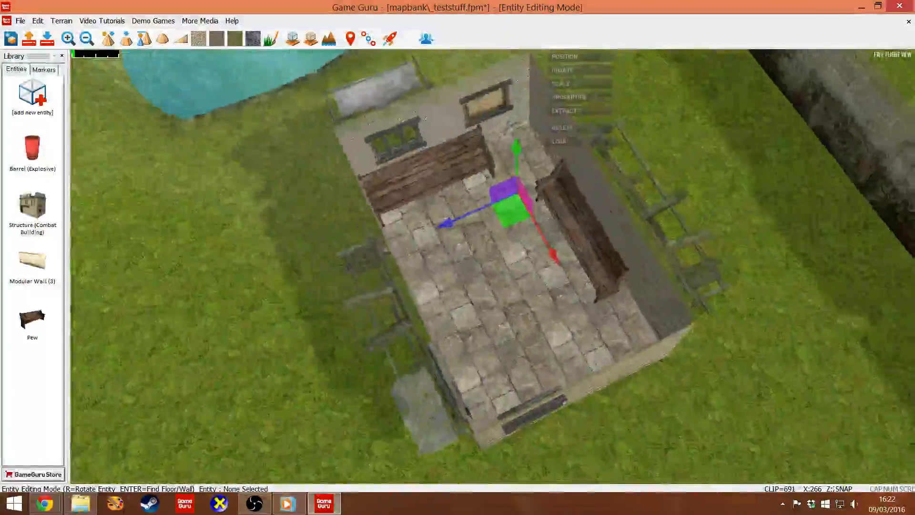
{"action": "key", "text": "w"}
{"action": "left_click", "coordinate": [339, 121]}
{"action": "mouse_move", "coordinate": [331, 161]}
{"action": "left_mouse_down"}
{"action": "mouse_move", "coordinate": [345, 157]}
{"action": "mouse_move", "coordinate": [325, 157]}
{"action": "mouse_move", "coordinate": [334, 153]}
{"action": "mouse_move", "coordinate": [323, 142]}
{"action": "mouse_move", "coordinate": [328, 146]}
{"action": "left_mouse_up"}
{"action": "left_click", "coordinate": [623, 233]}
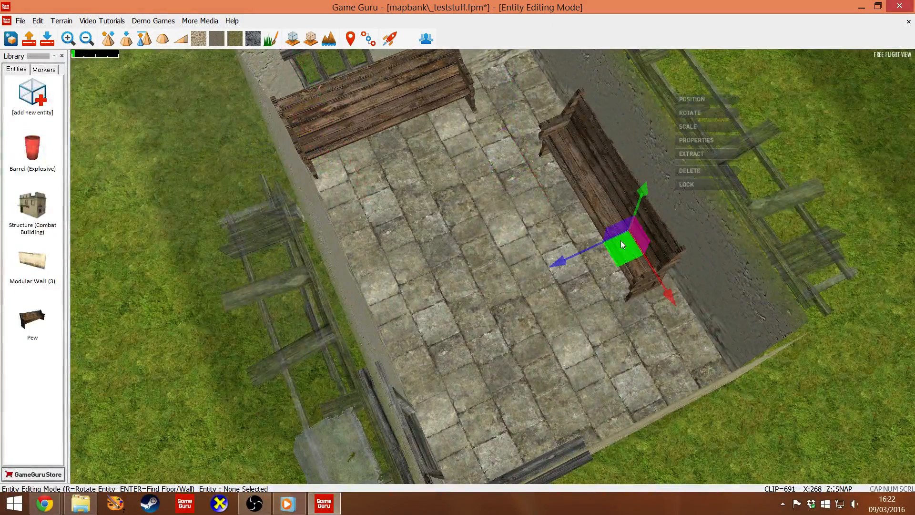
{"action": "left_click_drag", "start_coordinate": [620, 240], "coordinate": [684, 332]}
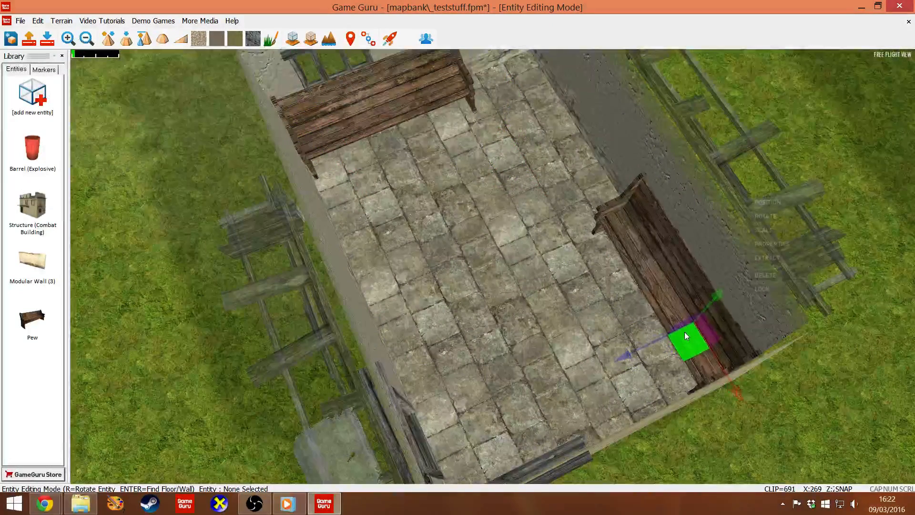
Add a Mattress from the Furniture entities, rotate it to lie diagonally and place it on the floor near the first pew.
{"action": "left_click", "coordinate": [33, 95]}
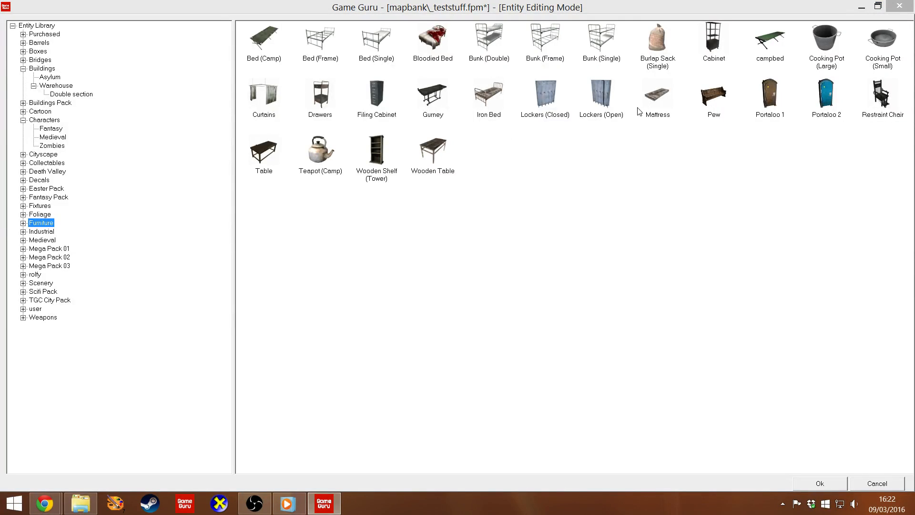
{"action": "double_click", "coordinate": [656, 93]}
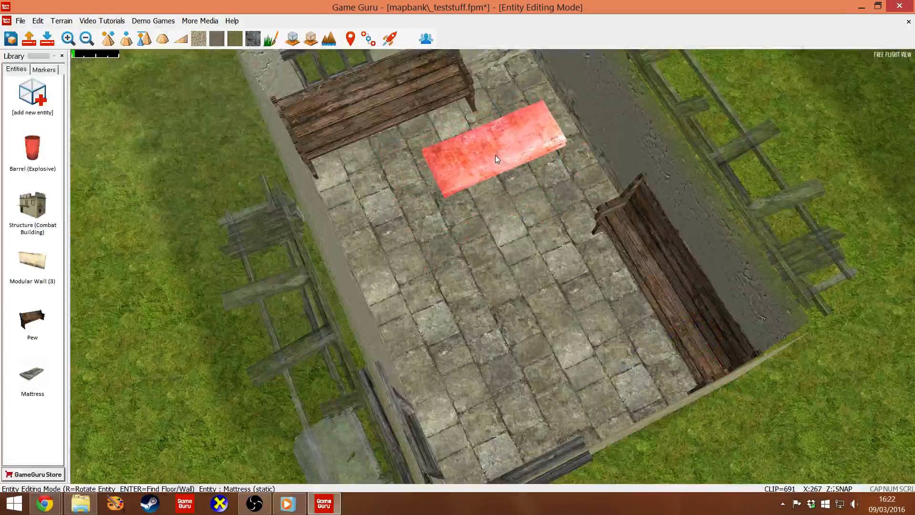
{"action": "key", "text": "r"}
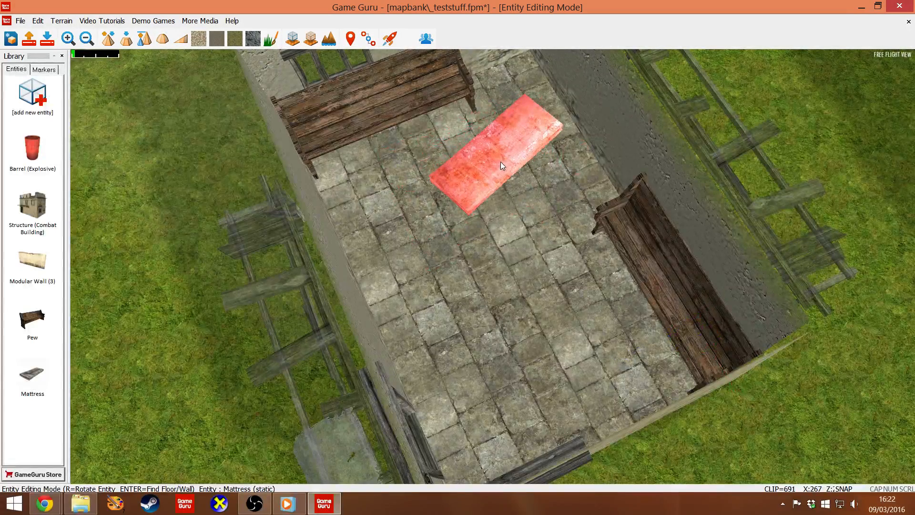
{"action": "key", "text": "r"}
{"action": "key", "text": "r"}
{"action": "key", "text": "r"}
{"action": "key", "text": "r"}
{"action": "key", "text": "r"}
{"action": "key", "text": "r"}
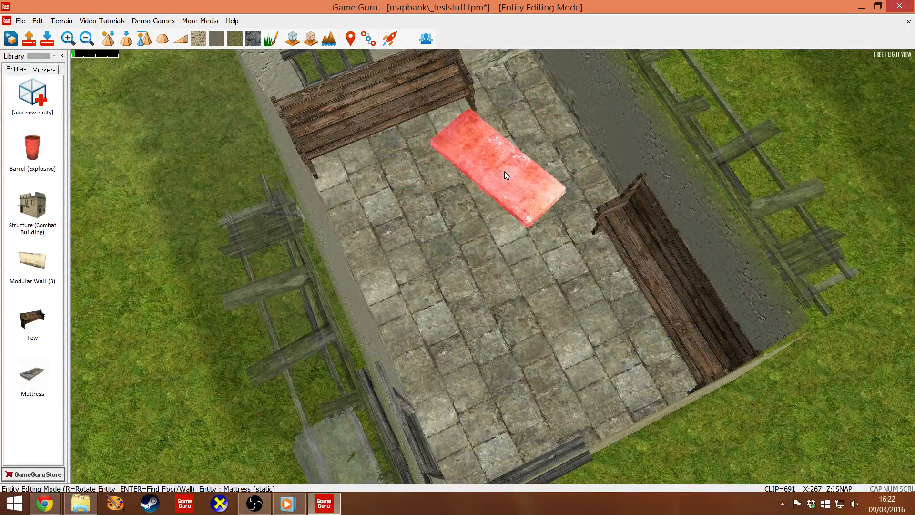
{"action": "key", "text": "r"}
{"action": "key", "text": "r"}
{"action": "key", "text": "r"}
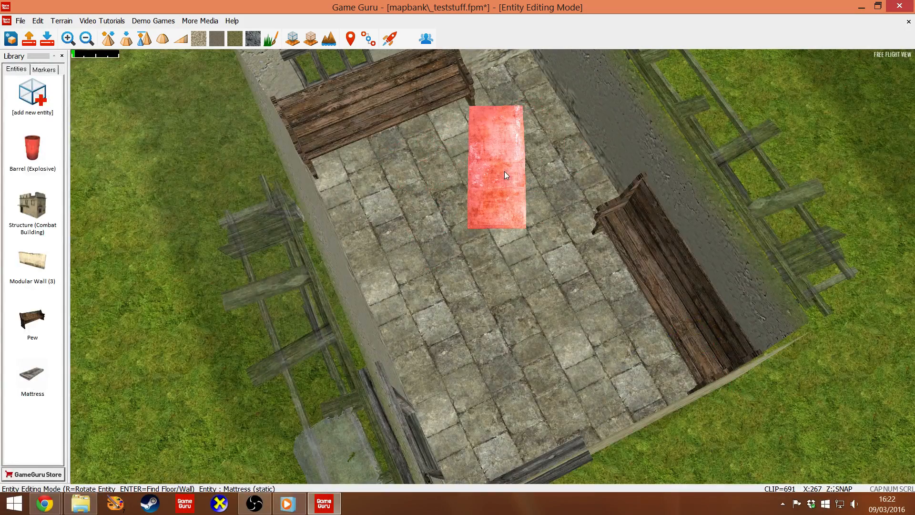
{"action": "key", "text": "r"}
{"action": "key", "text": "r"}
{"action": "key", "text": "r"}
{"action": "key", "text": "r"}
{"action": "key", "text": "r"}
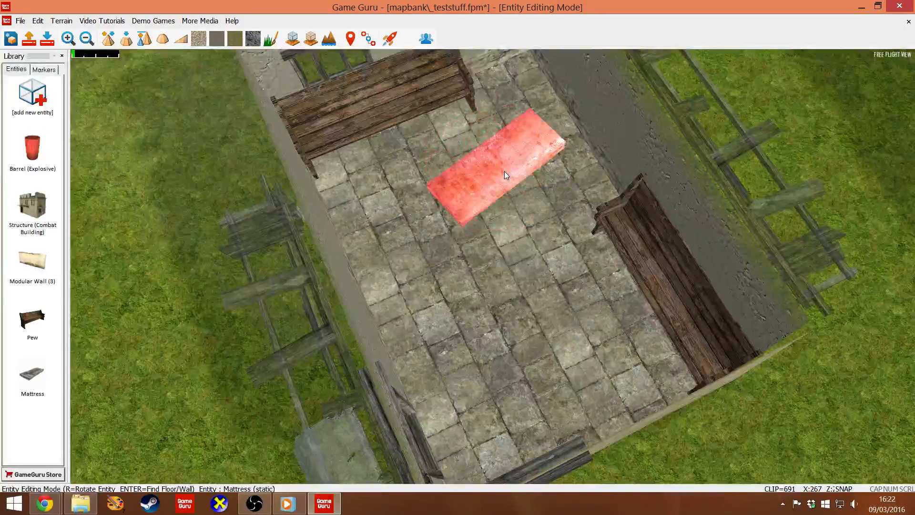
{"action": "key", "text": "r"}
{"action": "key", "text": "r"}
{"action": "key", "text": "r"}
{"action": "key", "text": "r"}
{"action": "key", "text": "r"}
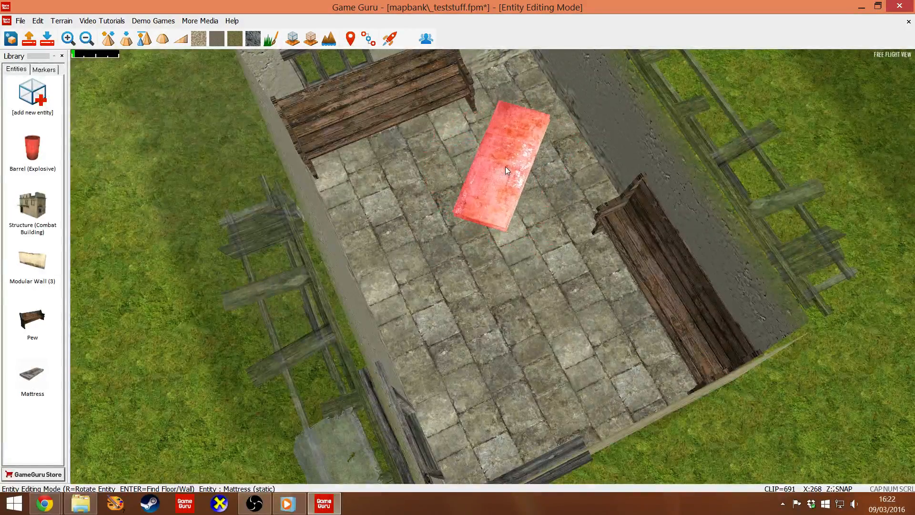
{"action": "left_click", "coordinate": [497, 160]}
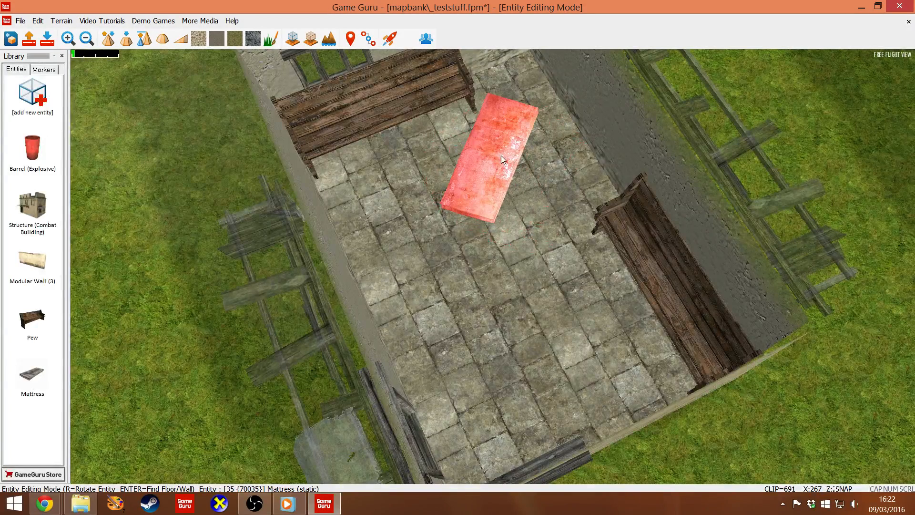
Select the mattress and the pews in turn to inspect their positioning widgets.
{"action": "left_click", "coordinate": [493, 204]}
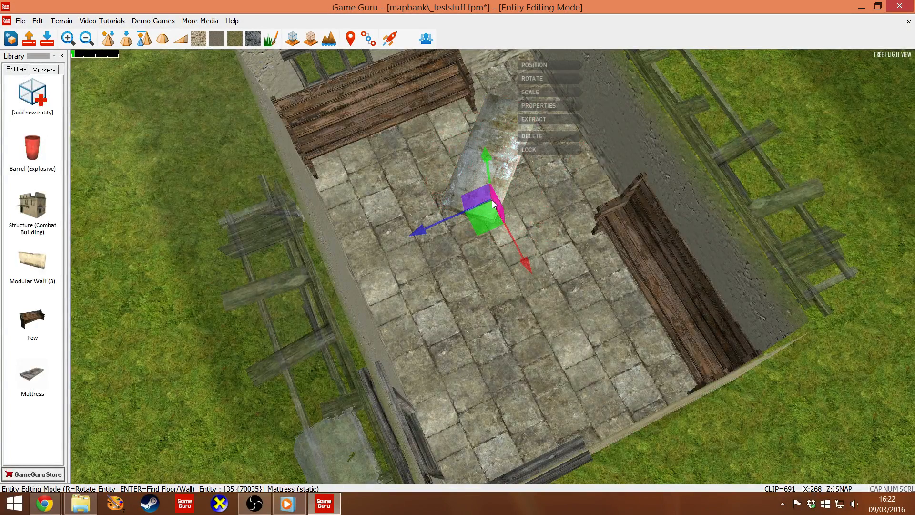
{"action": "left_click", "coordinate": [188, 178]}
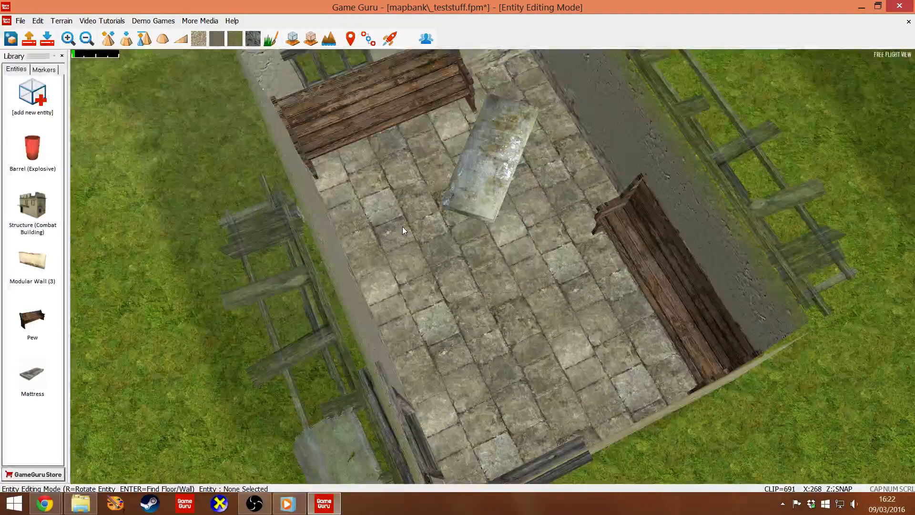
{"action": "left_click", "coordinate": [347, 81]}
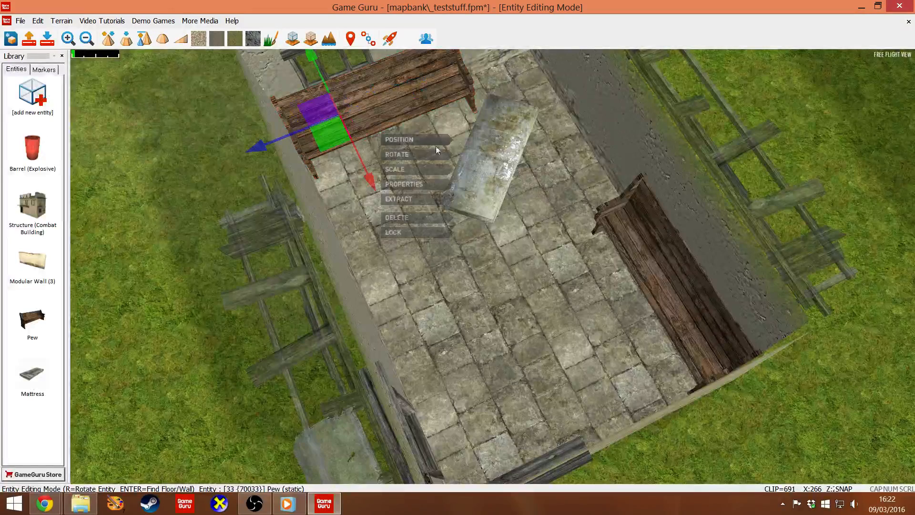
{"action": "left_click", "coordinate": [647, 240]}
{"action": "left_click", "coordinate": [484, 174]}
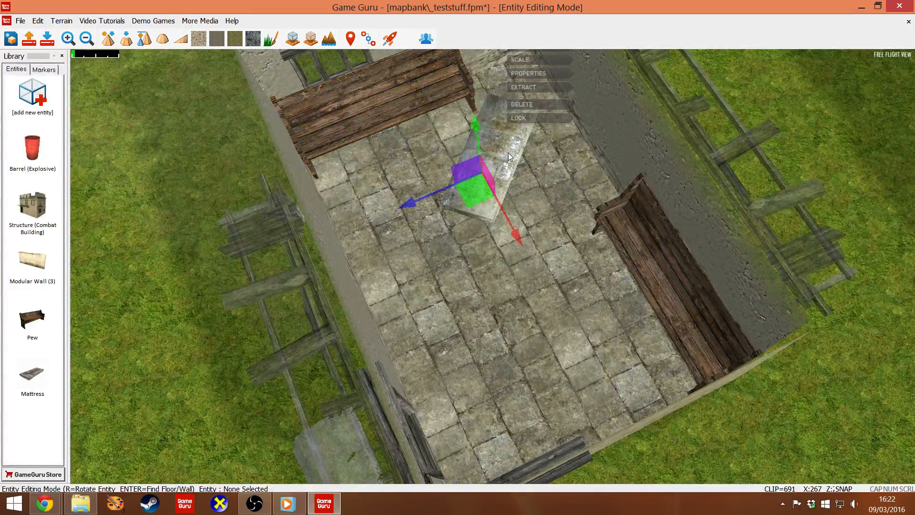
Examine the whole building from above with clipping off, and return to the furnished ground floor with clipping at 691.
{"action": "scroll", "coordinate": [500, 165], "scroll_direction": "down", "scroll_amount": 6}
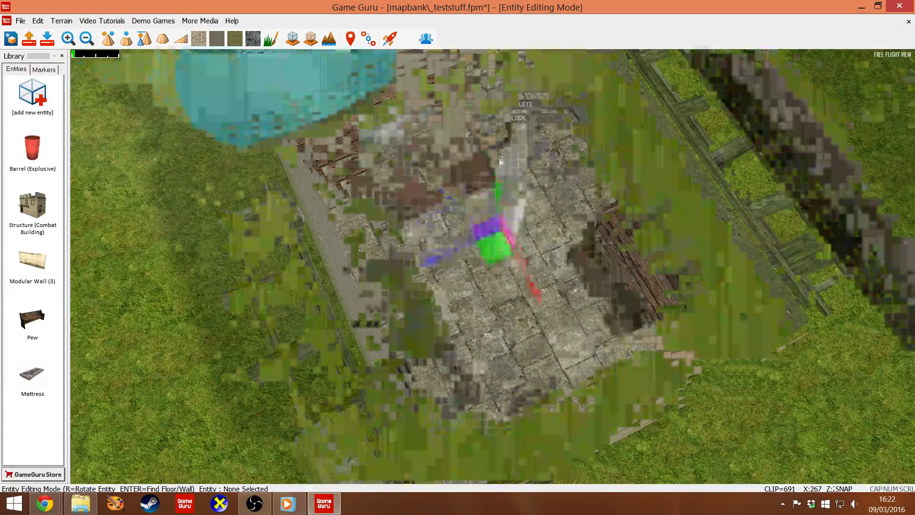
{"action": "scroll", "coordinate": [520, 229], "scroll_direction": "up", "scroll_amount": 4}
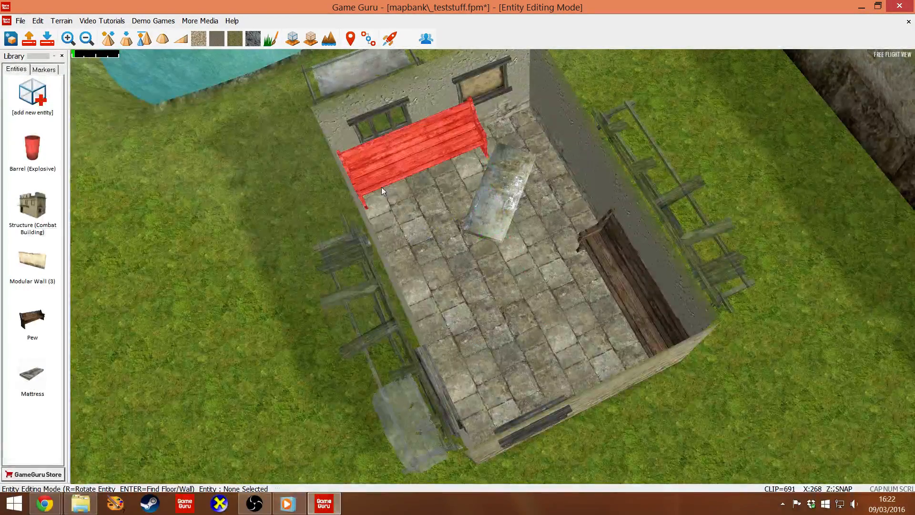
{"action": "scroll", "coordinate": [468, 299], "scroll_direction": "up", "scroll_amount": 3}
{"action": "scroll", "coordinate": [471, 291], "scroll_direction": "down", "scroll_amount": 2}
{"action": "scroll", "coordinate": [472, 291], "scroll_direction": "down", "scroll_amount": 5}
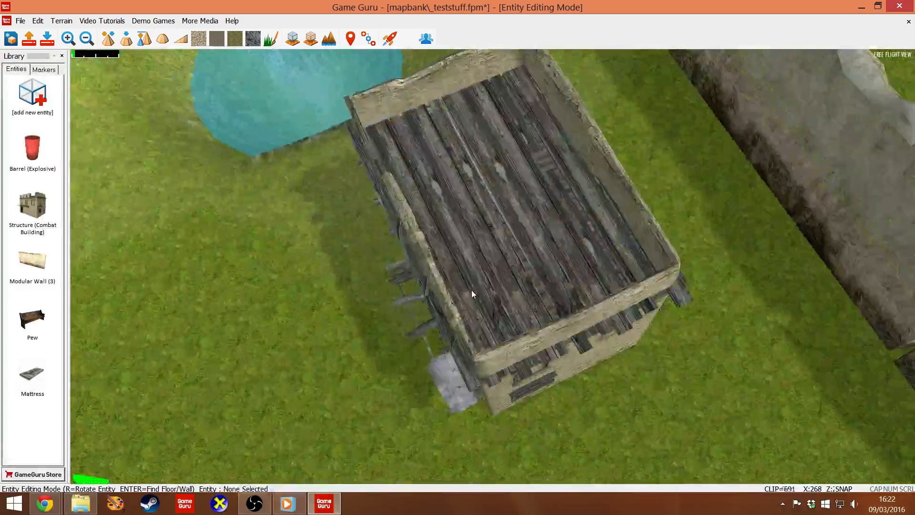
{"action": "middle_click_drag", "start_coordinate": [518, 304], "coordinate": [630, 287]}
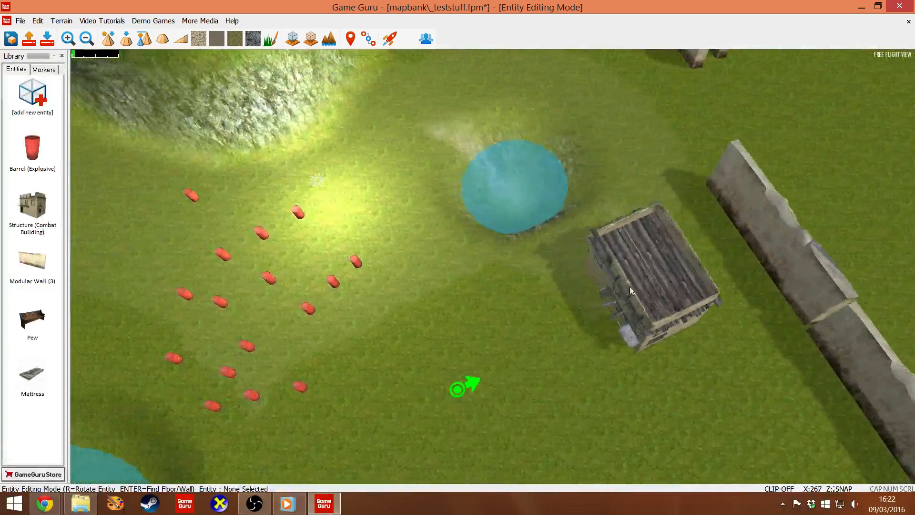
{"action": "left_click", "coordinate": [649, 288]}
{"action": "left_click_drag", "start_coordinate": [648, 289], "coordinate": [642, 304]}
{"action": "key", "text": "w"}
{"action": "right_click_drag", "start_coordinate": [643, 301], "coordinate": [591, 284]}
{"action": "key", "text": "w"}
{"action": "right_click_drag", "start_coordinate": [422, 189], "coordinate": [377, 186]}
{"action": "key", "text": "w"}
{"action": "key", "text": "s"}
{"action": "right_click_drag", "start_coordinate": [377, 238], "coordinate": [423, 243]}
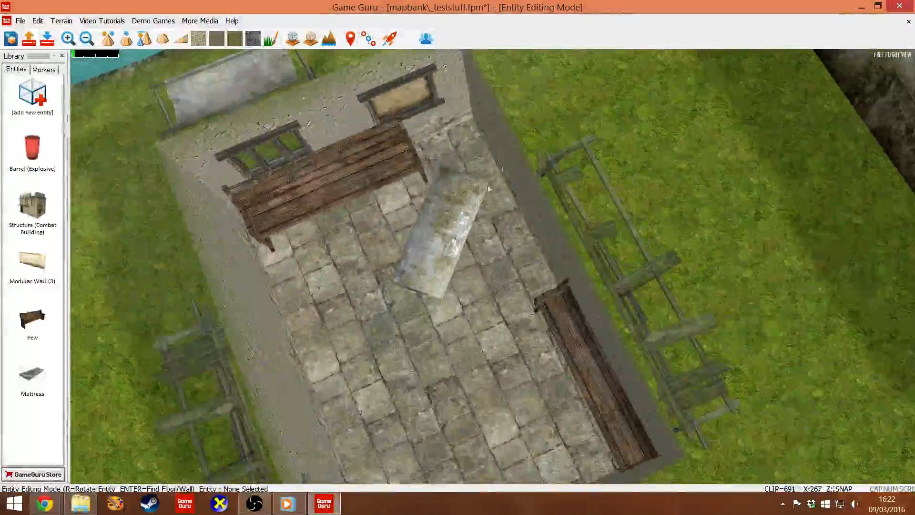
Select the mattress and slide it across the floor, a little farther from the pew at the windowed end wall.
{"action": "key", "text": "w"}
{"action": "left_click", "coordinate": [423, 244]}
{"action": "mouse_move", "coordinate": [423, 244]}
{"action": "left_mouse_down"}
{"action": "mouse_move", "coordinate": [415, 258]}
{"action": "mouse_move", "coordinate": [428, 254]}
{"action": "left_mouse_up"}
{"action": "left_click", "coordinate": [252, 180]}
{"action": "left_click", "coordinate": [334, 256]}
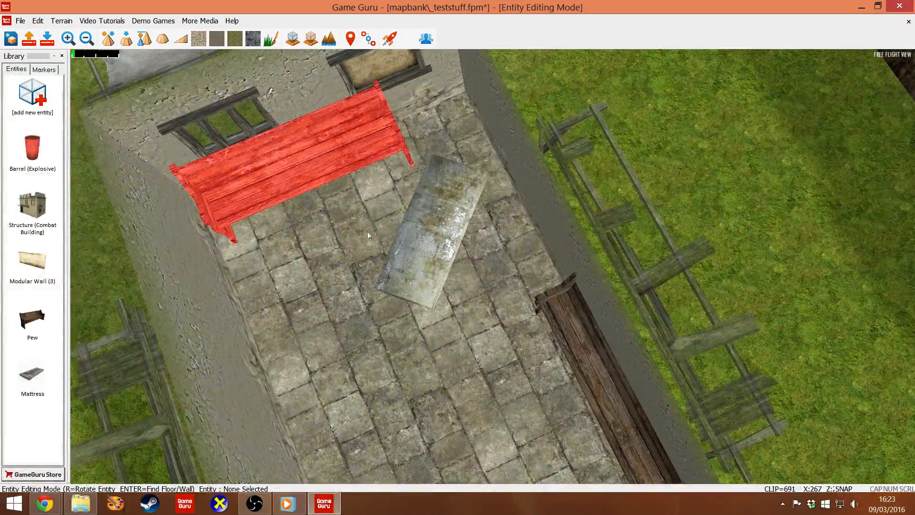
{"action": "left_click", "coordinate": [414, 275]}
{"action": "mouse_move", "coordinate": [414, 275]}
{"action": "left_mouse_down"}
{"action": "mouse_move", "coordinate": [388, 310]}
{"action": "mouse_move", "coordinate": [407, 282]}
{"action": "left_mouse_up"}
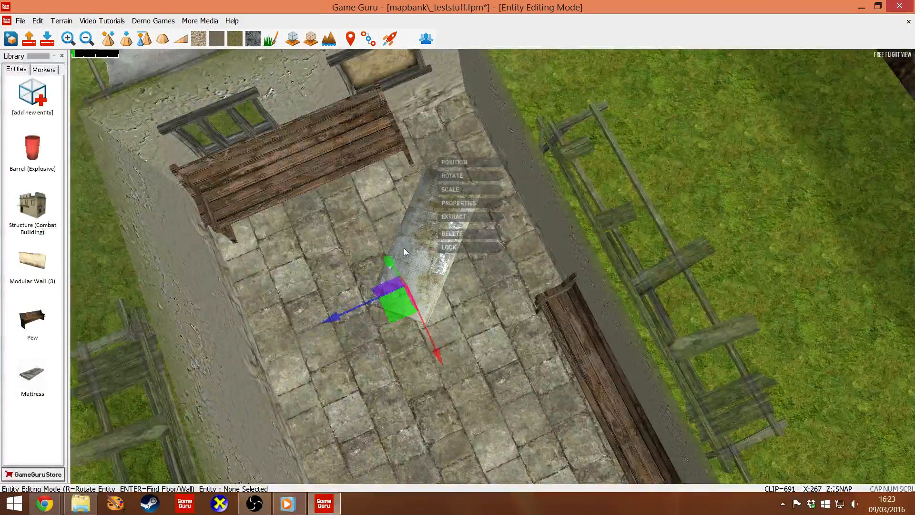
{"action": "left_click_drag", "start_coordinate": [404, 248], "coordinate": [443, 245]}
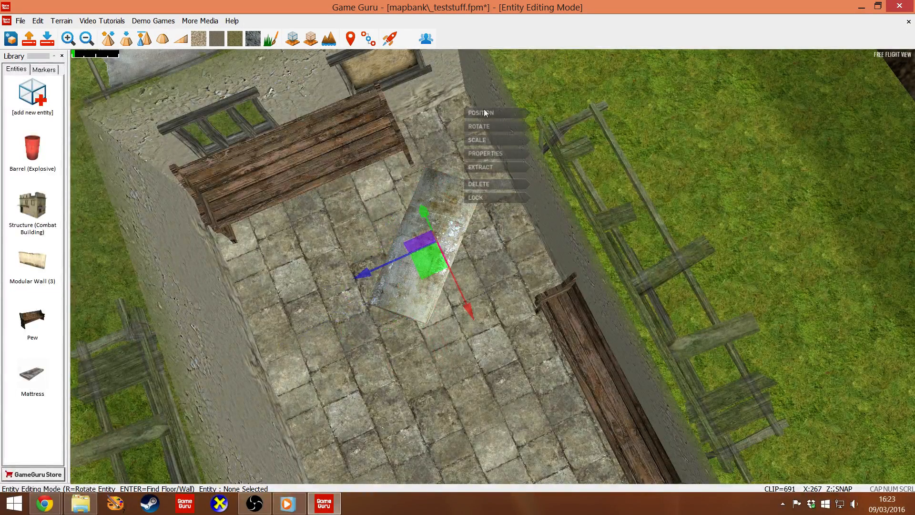
{"action": "left_click_drag", "start_coordinate": [437, 256], "coordinate": [406, 290]}
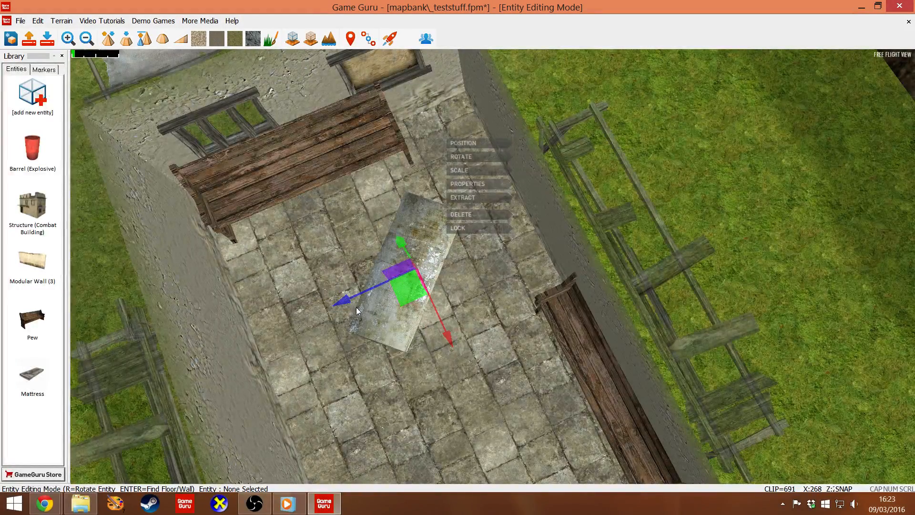
Rotate and tilt the mattress, and raise it into place leaning against the side wall near the first pew.
{"action": "left_click", "coordinate": [467, 157]}
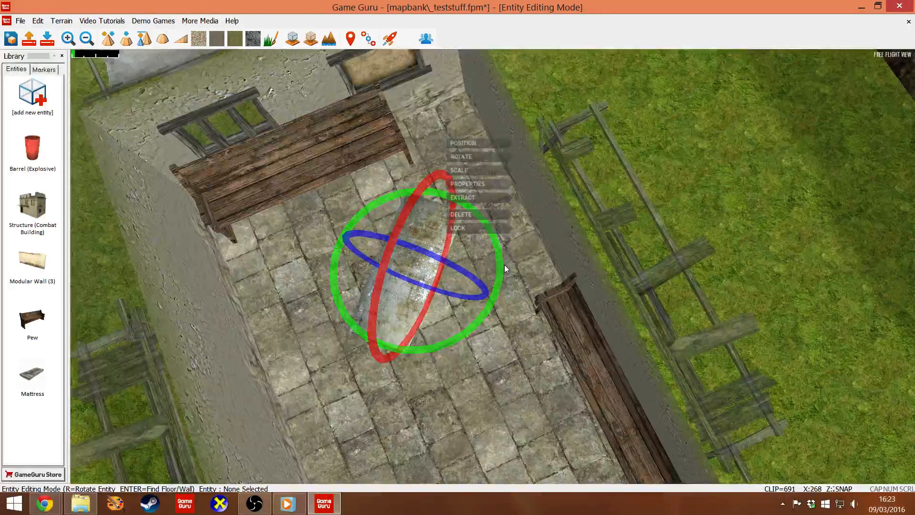
{"action": "left_click_drag", "start_coordinate": [502, 266], "coordinate": [450, 308]}
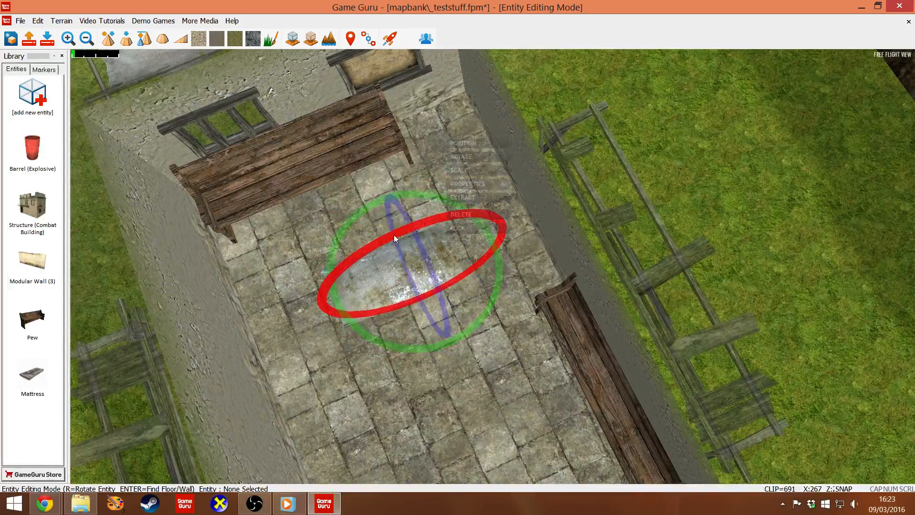
{"action": "left_click", "coordinate": [465, 144]}
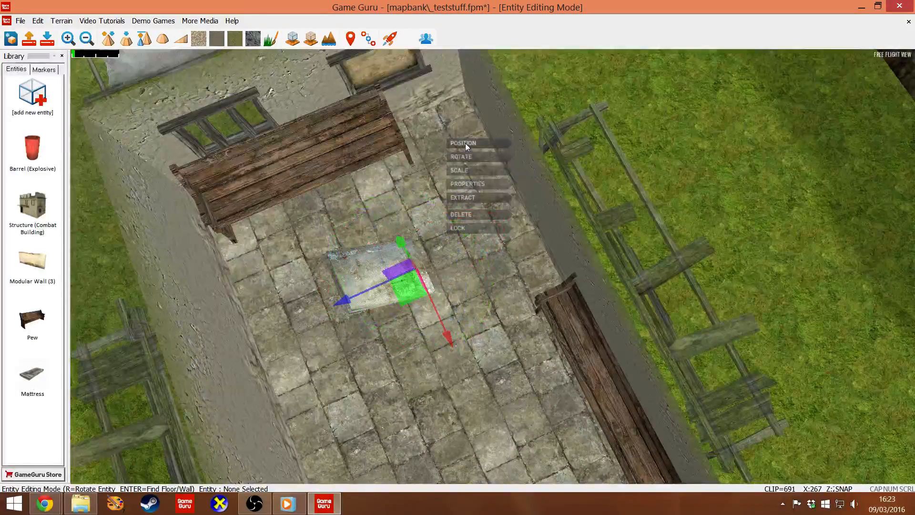
{"action": "left_click_drag", "start_coordinate": [400, 288], "coordinate": [307, 323]}
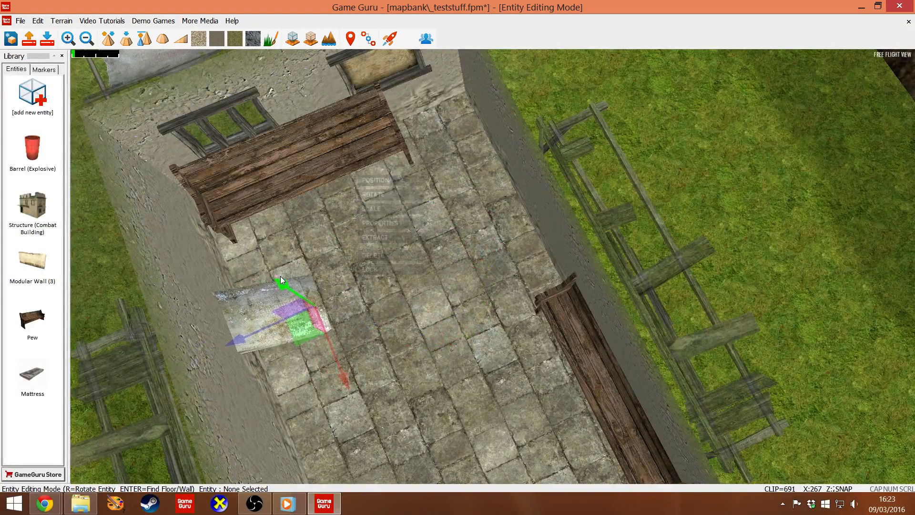
{"action": "mouse_move", "coordinate": [281, 276]}
{"action": "left_mouse_down"}
{"action": "mouse_move", "coordinate": [255, 280]}
{"action": "mouse_move", "coordinate": [267, 284]}
{"action": "left_mouse_up"}
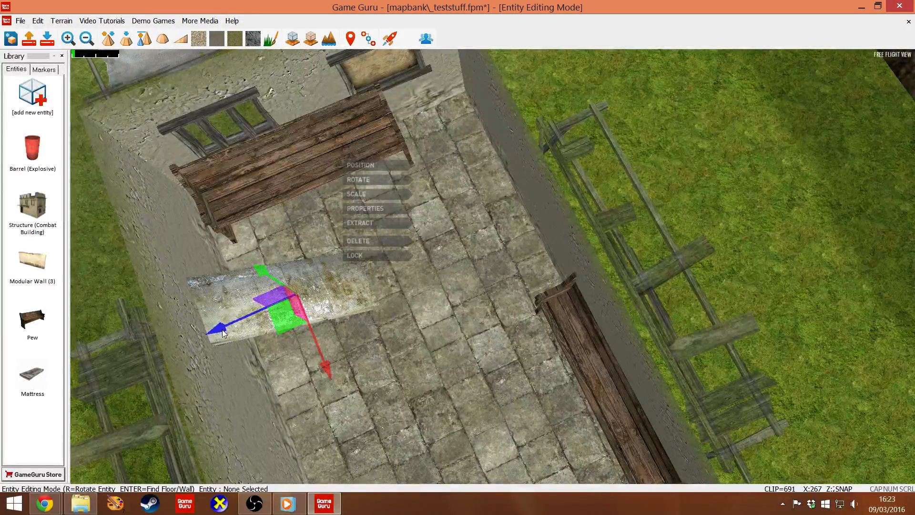
{"action": "left_click_drag", "start_coordinate": [221, 332], "coordinate": [223, 331]}
Inspect how the tilted mattress leans against the side wall, from close up and from outside the building.
{"action": "right_click_drag", "start_coordinate": [493, 267], "coordinate": [763, 200]}
{"action": "key", "text": "w"}
{"action": "right_click_drag", "start_coordinate": [448, 234], "coordinate": [401, 315]}
{"action": "key", "text": "w"}
{"action": "key", "text": "w"}
{"action": "key", "text": "s"}
{"action": "key", "text": "s"}
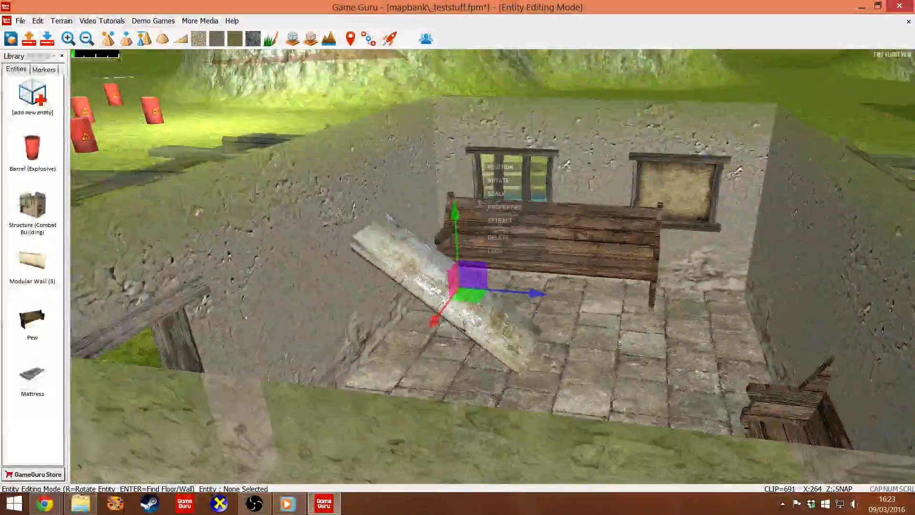
{"action": "key", "text": "w"}
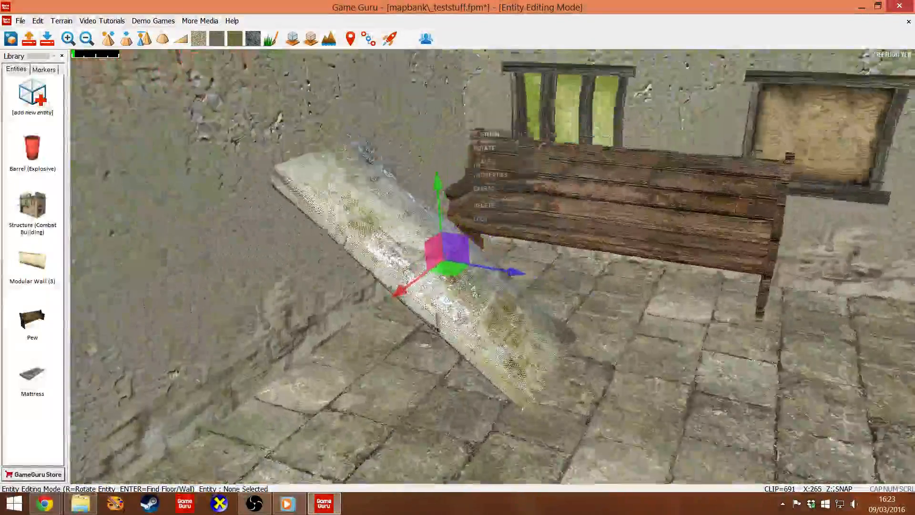
{"action": "key", "text": "s"}
{"action": "key", "text": "d"}
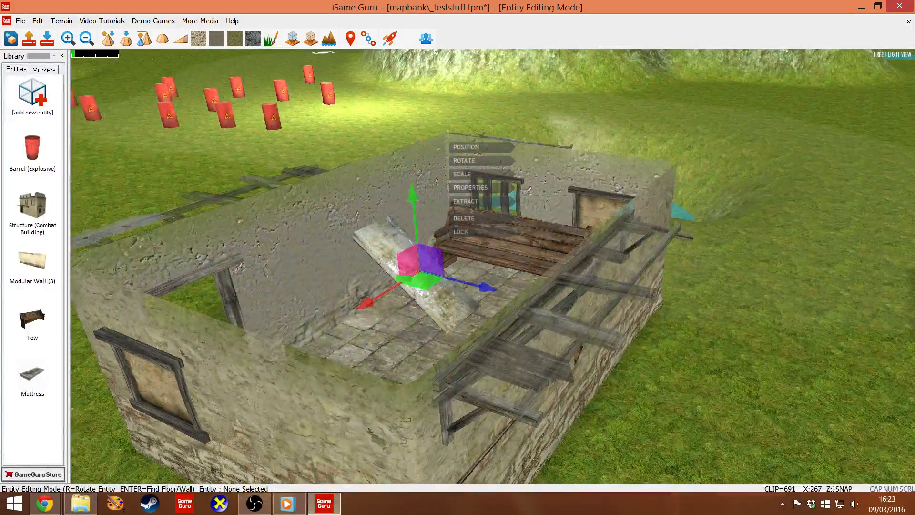
{"action": "key", "text": "a"}
Scale the pew at the windowed end wall down in length, height and depth.
{"action": "right_click_drag", "start_coordinate": [305, 272], "coordinate": [427, 291]}
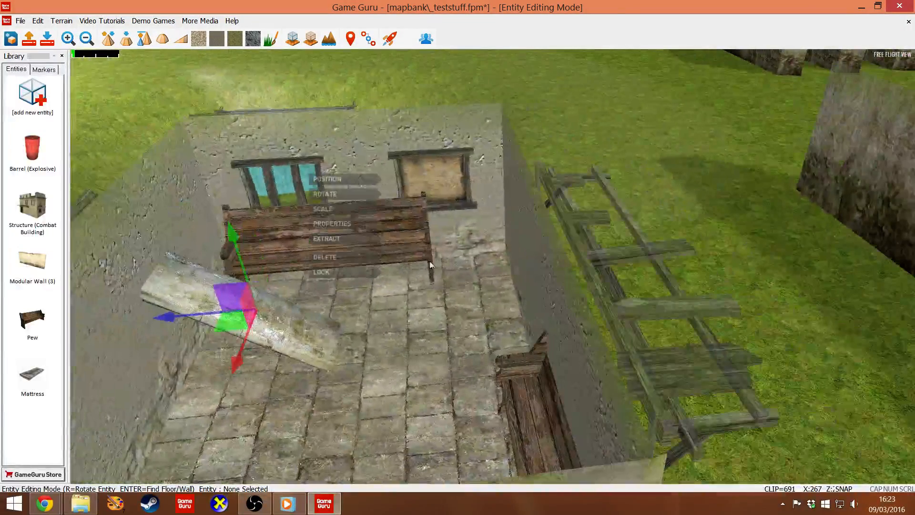
{"action": "left_click", "coordinate": [412, 254]}
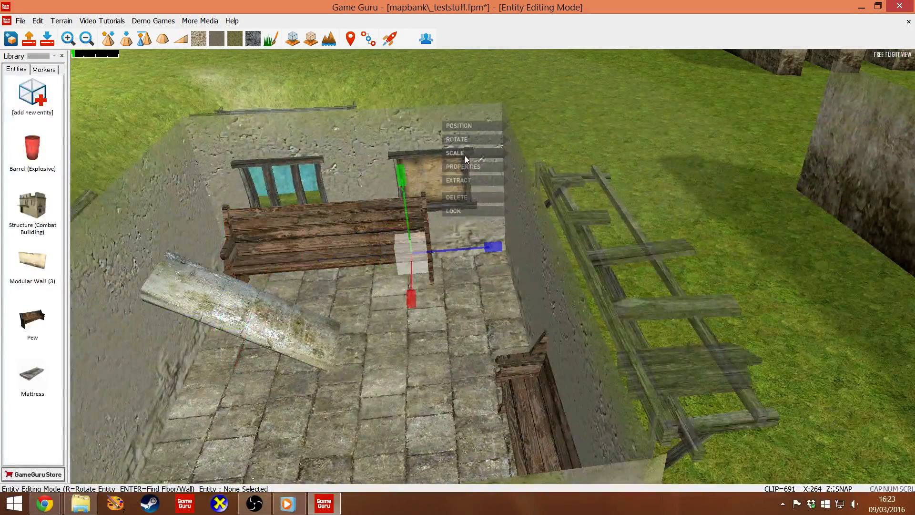
{"action": "left_click_drag", "start_coordinate": [495, 248], "coordinate": [461, 237]}
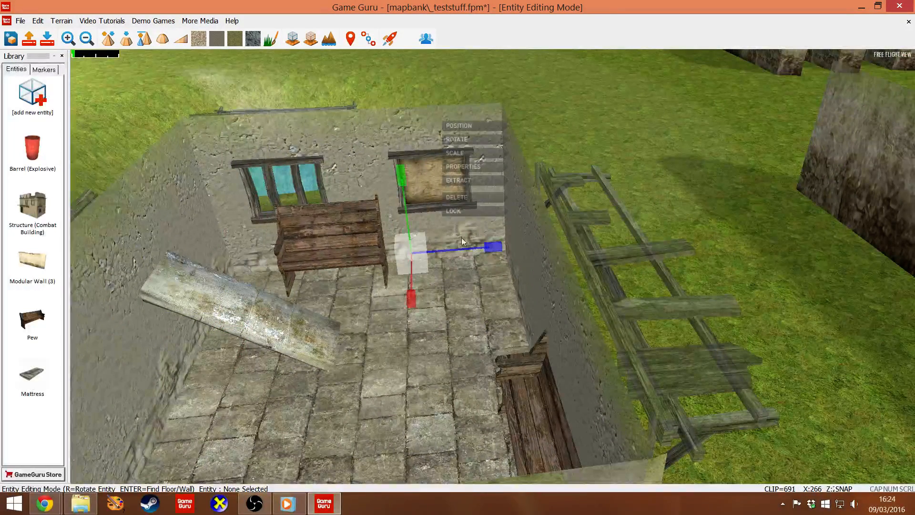
{"action": "left_click_drag", "start_coordinate": [399, 174], "coordinate": [402, 200]}
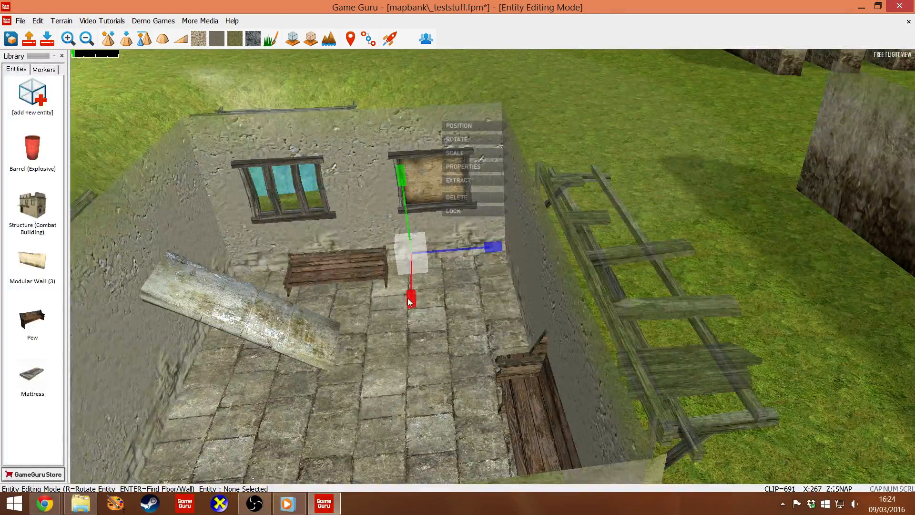
{"action": "mouse_move", "coordinate": [410, 299]}
{"action": "left_mouse_down"}
{"action": "mouse_move", "coordinate": [413, 284]}
{"action": "mouse_move", "coordinate": [456, 281]}
{"action": "mouse_move", "coordinate": [425, 270]}
{"action": "mouse_move", "coordinate": [419, 290]}
{"action": "left_mouse_up"}
Scale the second pew down uniformly and reposition it on the floor against its side wall.
{"action": "right_click_drag", "start_coordinate": [419, 290], "coordinate": [567, 289]}
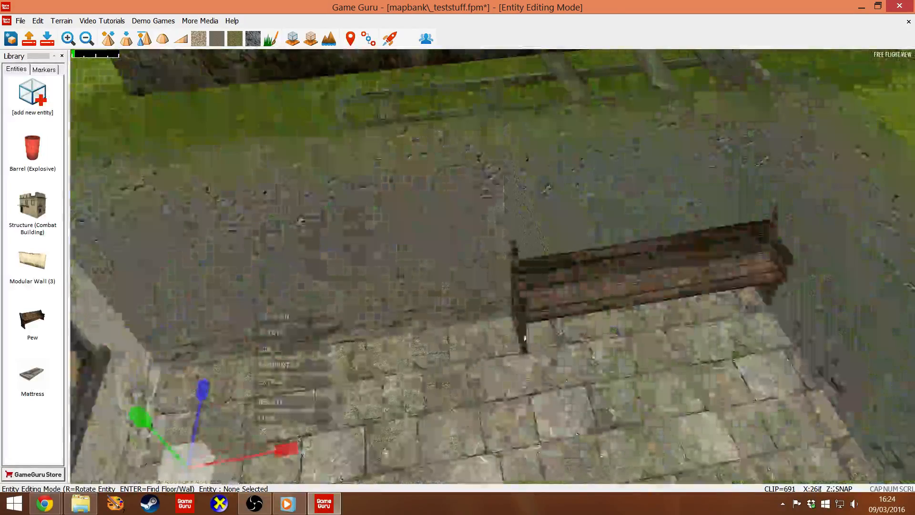
{"action": "left_click", "coordinate": [574, 289]}
{"action": "left_click", "coordinate": [619, 216]}
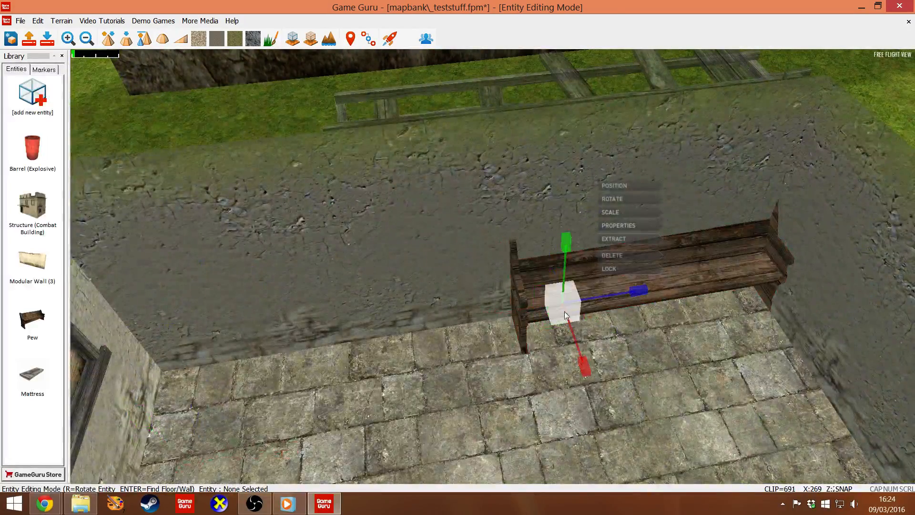
{"action": "left_click_drag", "start_coordinate": [564, 310], "coordinate": [608, 305]}
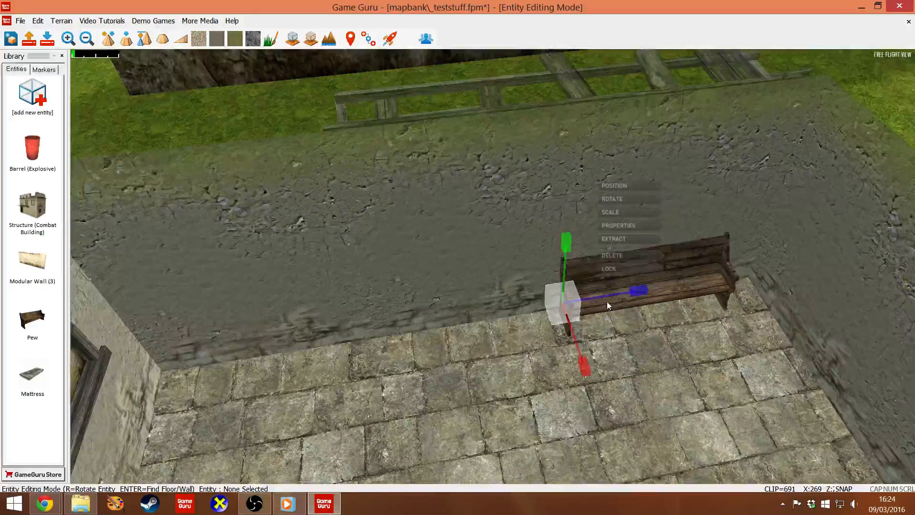
{"action": "left_click", "coordinate": [613, 186]}
{"action": "left_click_drag", "start_coordinate": [553, 315], "coordinate": [580, 329]}
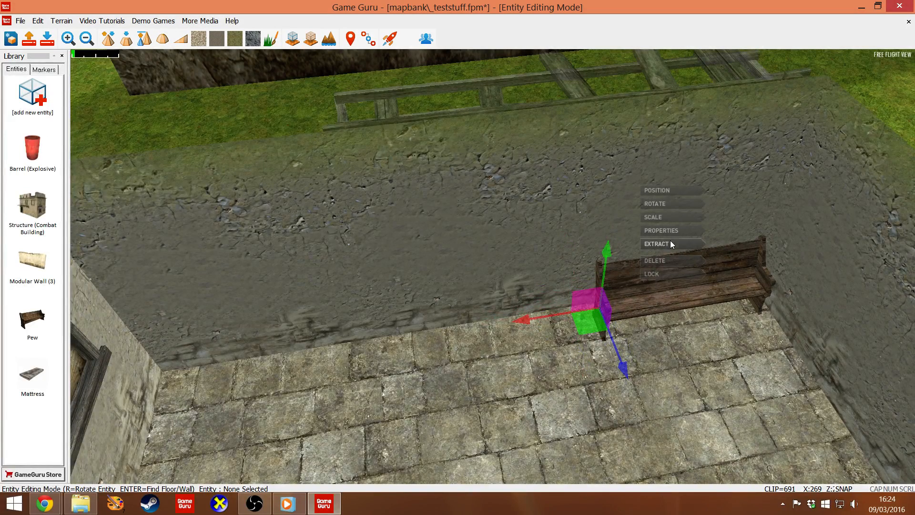
{"action": "left_click_drag", "start_coordinate": [595, 326], "coordinate": [577, 341]}
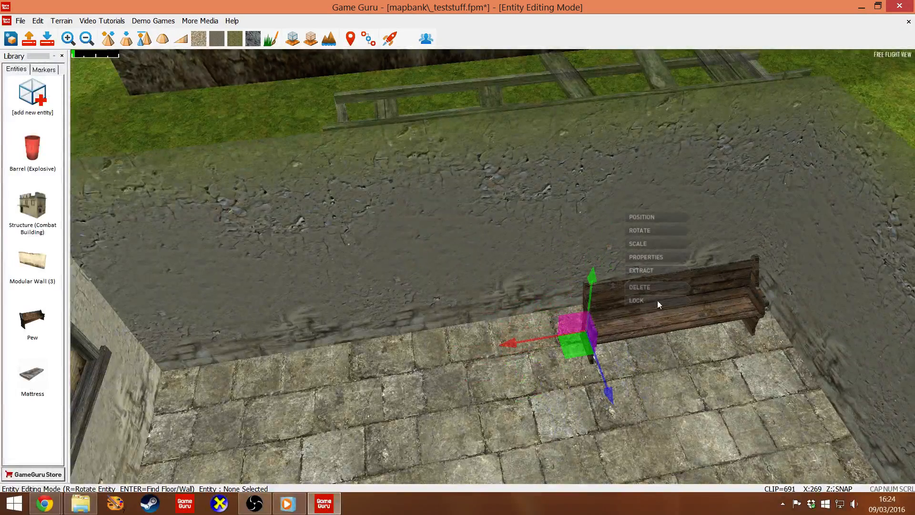
Extract the scaled-down pew and place three of them end to end along the side wall.
{"action": "left_click", "coordinate": [651, 272]}
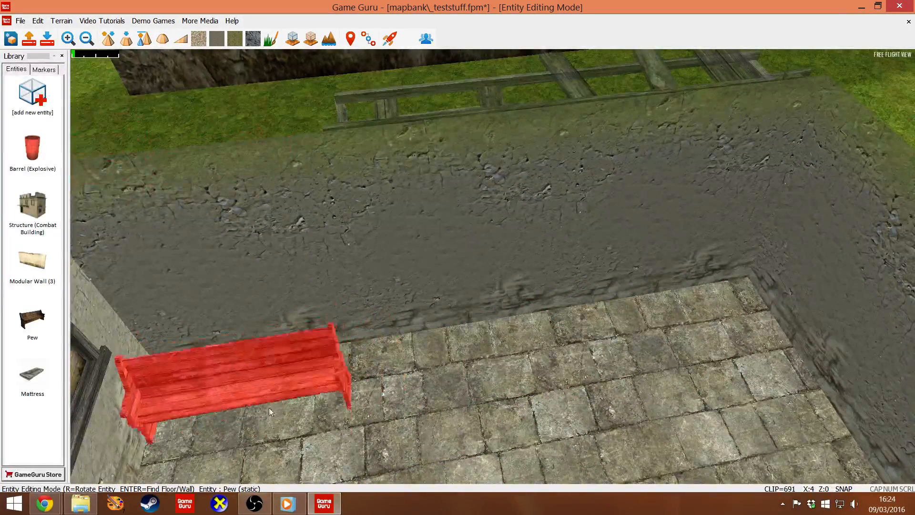
{"action": "left_click", "coordinate": [279, 365]}
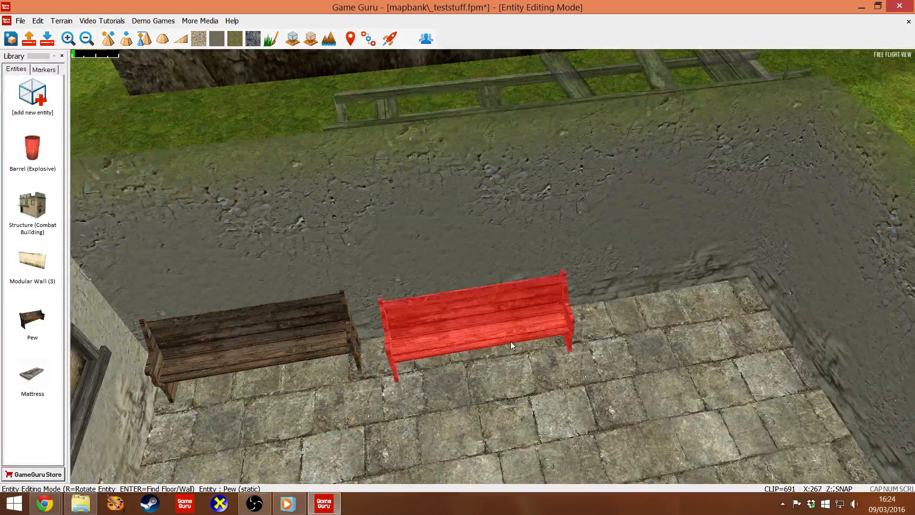
{"action": "left_click", "coordinate": [449, 335]}
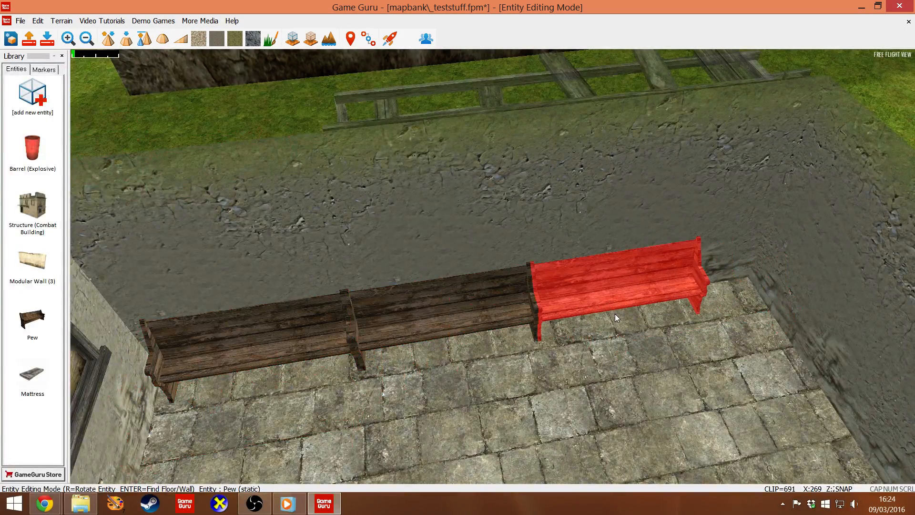
{"action": "left_click", "coordinate": [598, 315]}
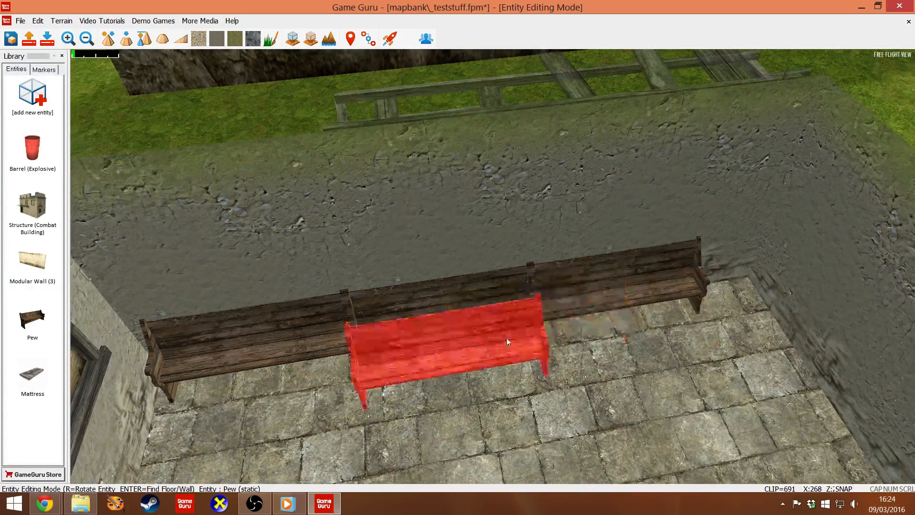
{"action": "right_click", "coordinate": [547, 330]}
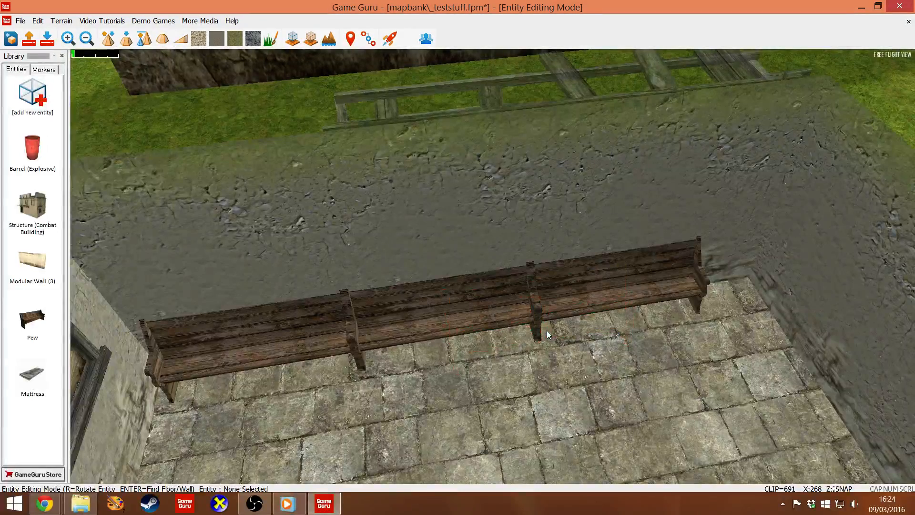
Examine the joins between the three pews up close and the whole row from above.
{"action": "key", "text": "w"}
{"action": "right_click_drag", "start_coordinate": [547, 331], "coordinate": [472, 329]}
{"action": "key", "text": "w"}
{"action": "key", "text": "w"}
{"action": "key", "text": "s"}
{"action": "key", "text": "w"}
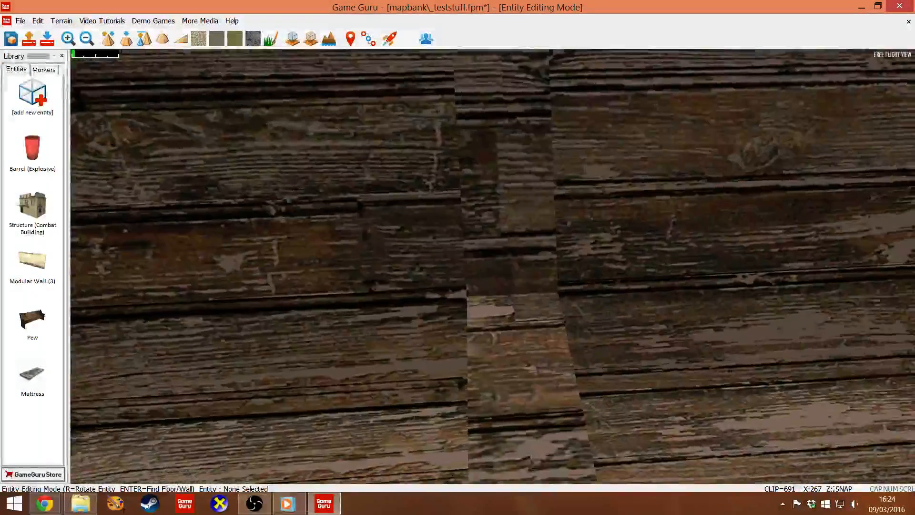
{"action": "key", "text": "s"}
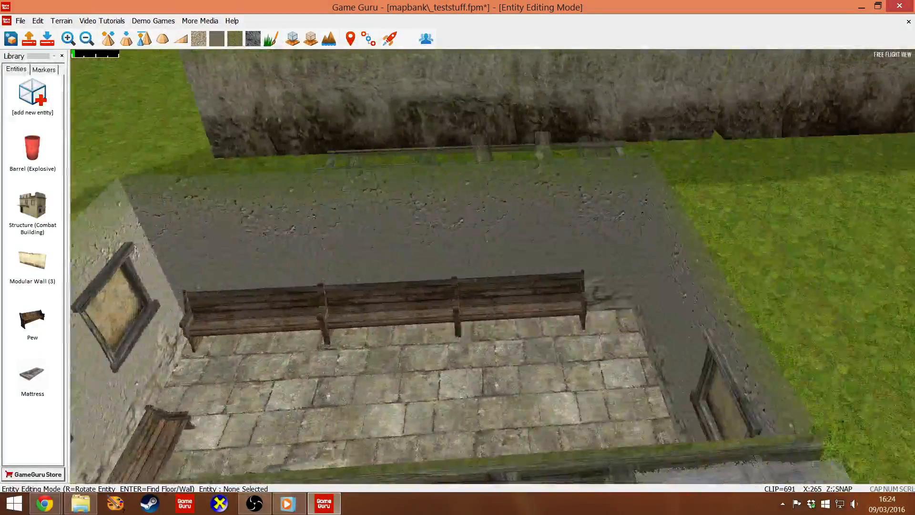
{"action": "right_click_drag", "start_coordinate": [615, 310], "coordinate": [591, 316]}
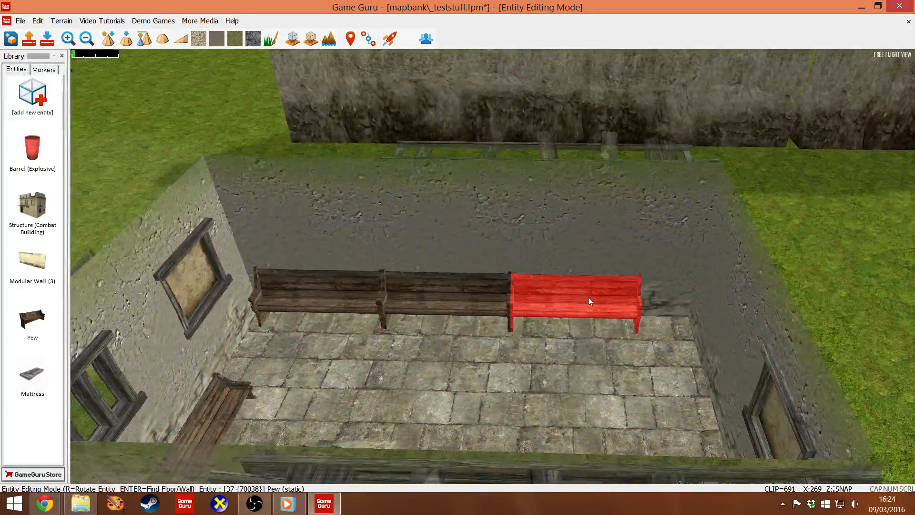
Move the end pew and the middle pew along the side wall to leave gaps between the three pews.
{"action": "left_click", "coordinate": [590, 302]}
{"action": "left_click_drag", "start_coordinate": [604, 294], "coordinate": [622, 307]}
{"action": "left_click", "coordinate": [485, 309]}
{"action": "left_click_drag", "start_coordinate": [487, 317], "coordinate": [498, 314]}
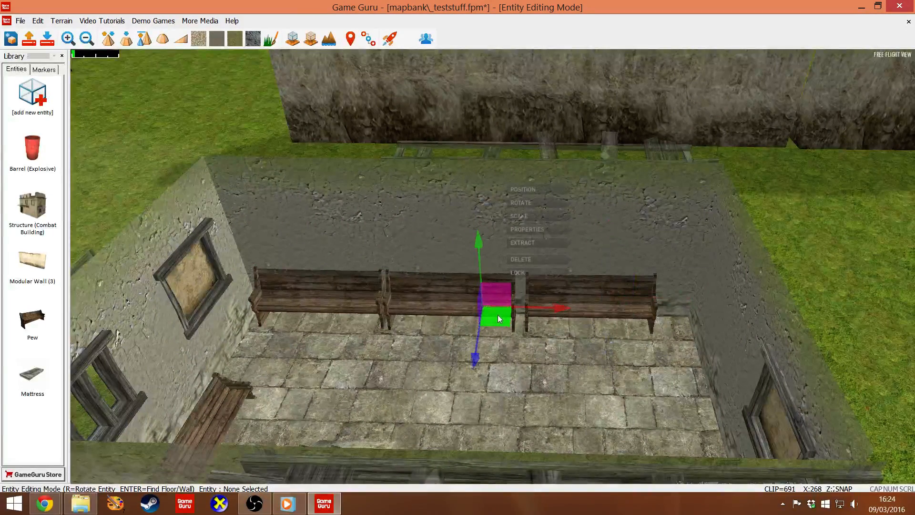
Rotate the middle and end pews slightly and shift the end pew a little along and out from the side wall.
{"action": "left_click", "coordinate": [537, 208]}
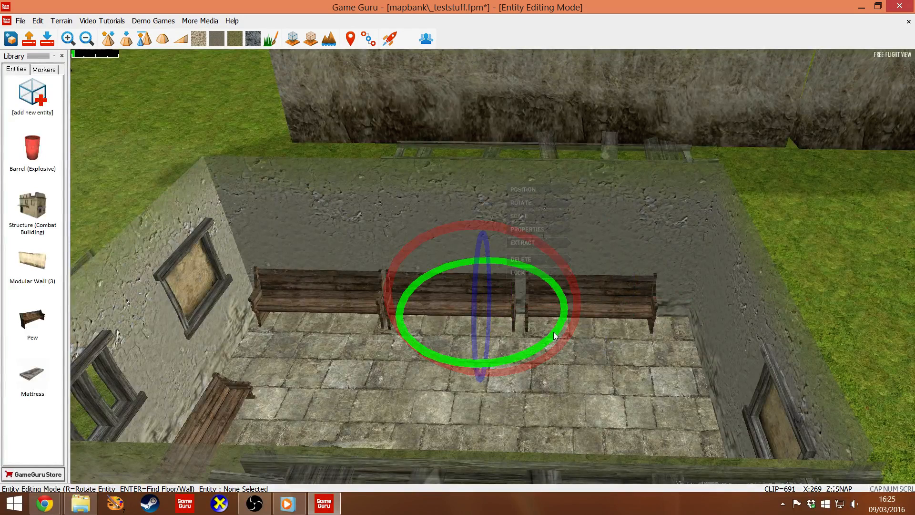
{"action": "left_click", "coordinate": [529, 190]}
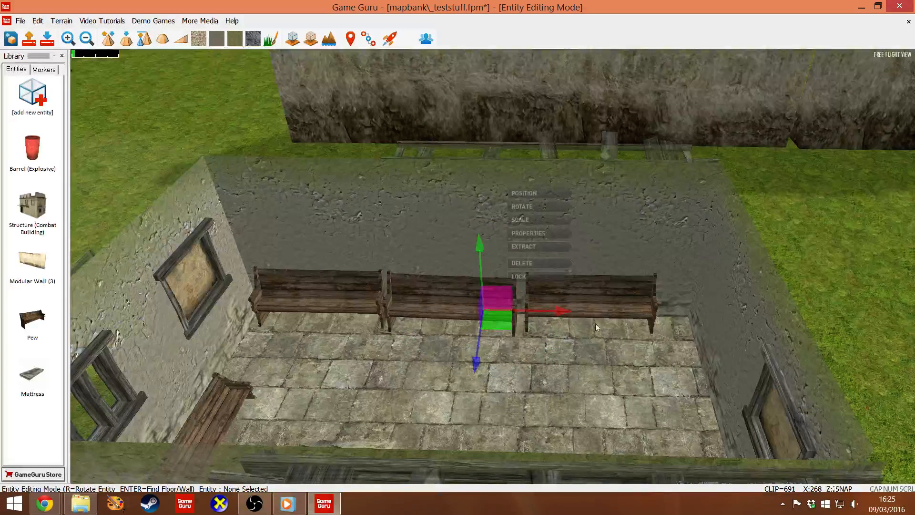
{"action": "left_click", "coordinate": [608, 304]}
{"action": "key", "text": "r"}
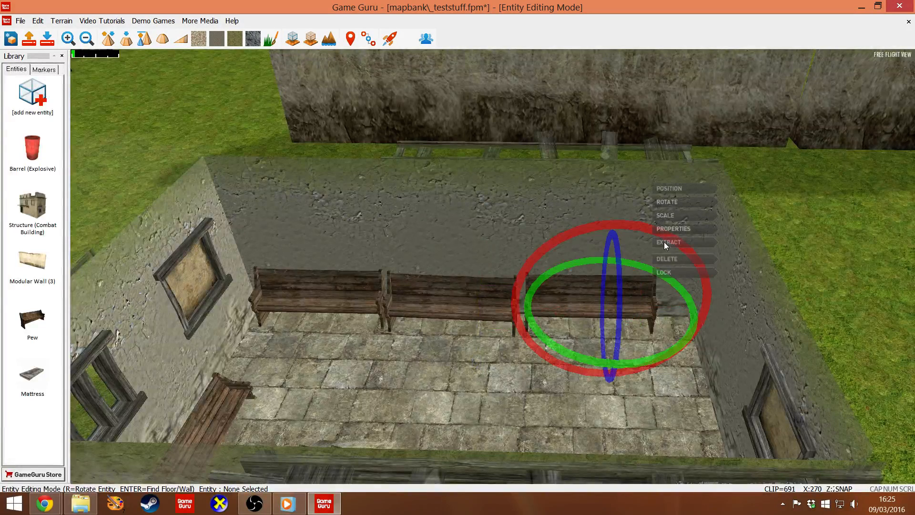
{"action": "left_click_drag", "start_coordinate": [548, 341], "coordinate": [550, 343]}
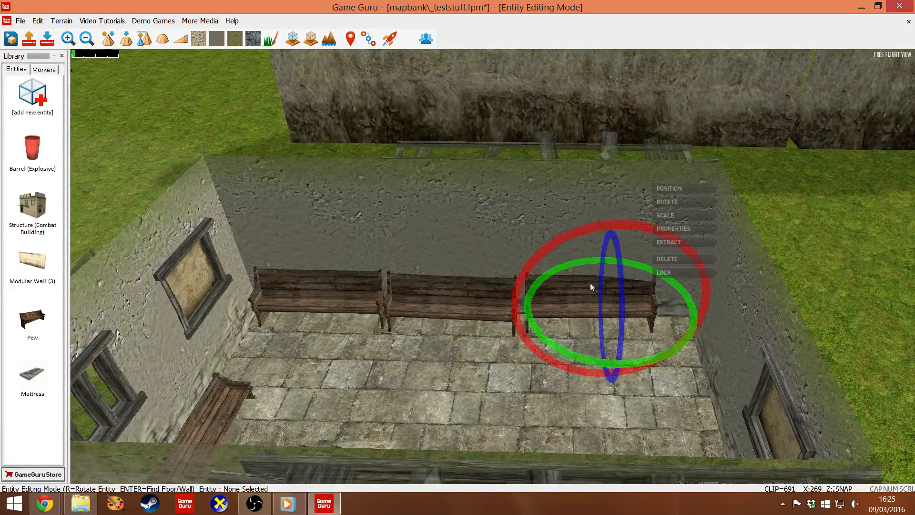
{"action": "left_click", "coordinate": [671, 193]}
{"action": "left_click_drag", "start_coordinate": [631, 318], "coordinate": [637, 322]}
{"action": "left_click", "coordinate": [534, 371]}
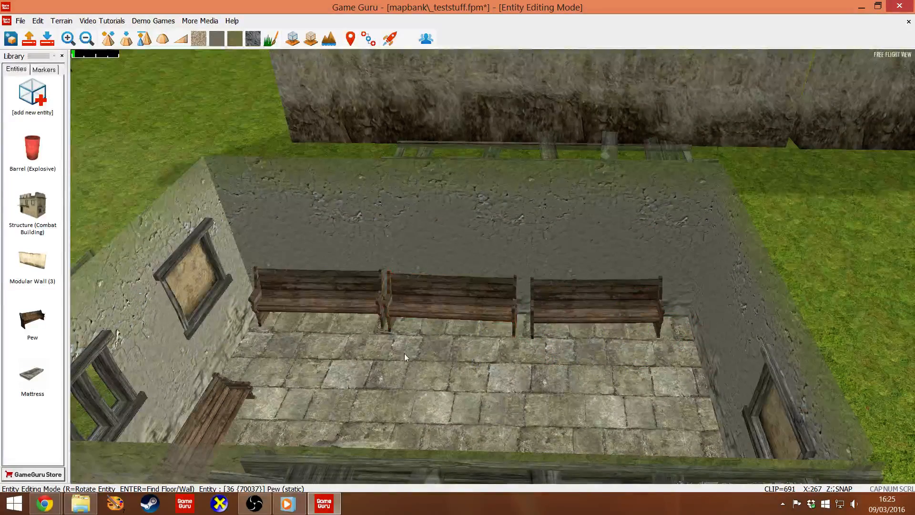
Examine the middle pew's Strength, Speed, IsImmobile and Physics Friction properties and close them without applying any change.
{"action": "right_click_drag", "start_coordinate": [411, 368], "coordinate": [462, 407]}
{"action": "key", "text": "s"}
{"action": "key", "text": "w"}
{"action": "scroll", "coordinate": [447, 390], "scroll_direction": "up", "scroll_amount": 3}
{"action": "key", "text": "s"}
{"action": "key", "text": "w"}
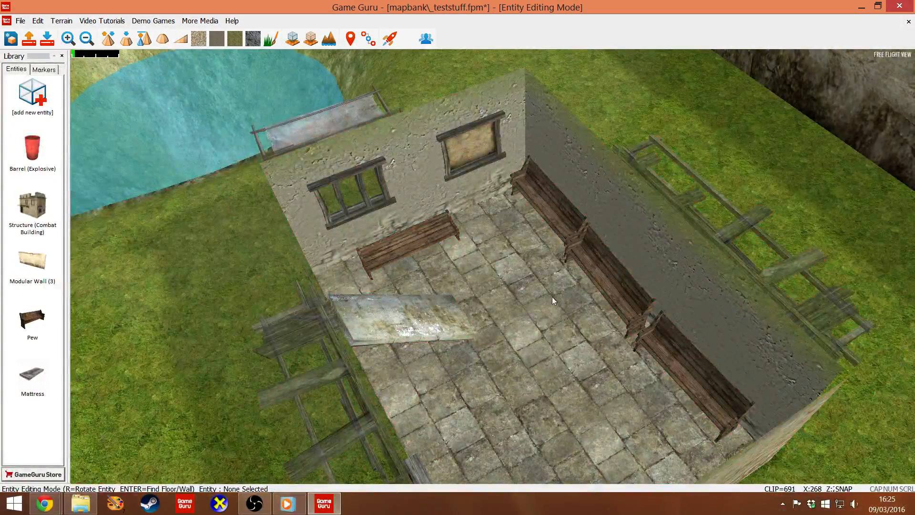
{"action": "left_click", "coordinate": [570, 265]}
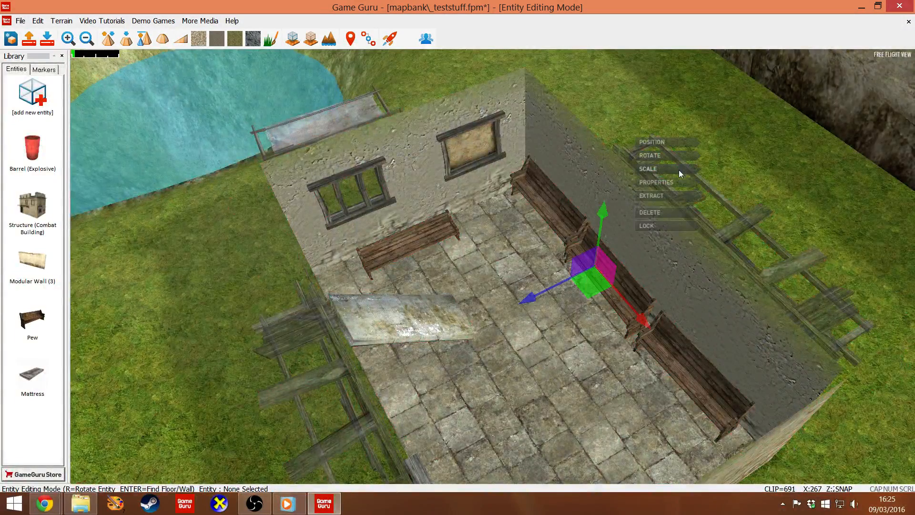
{"action": "left_click", "coordinate": [677, 182]}
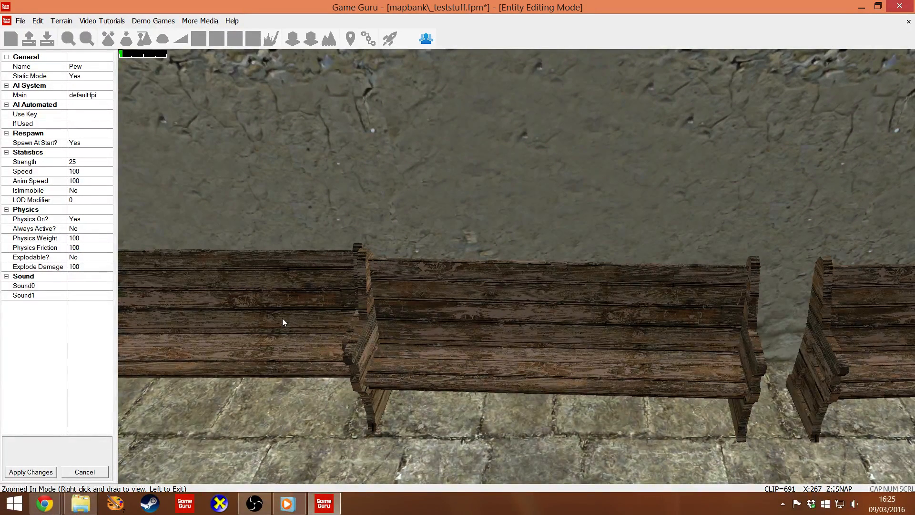
{"action": "left_click", "coordinate": [34, 165]}
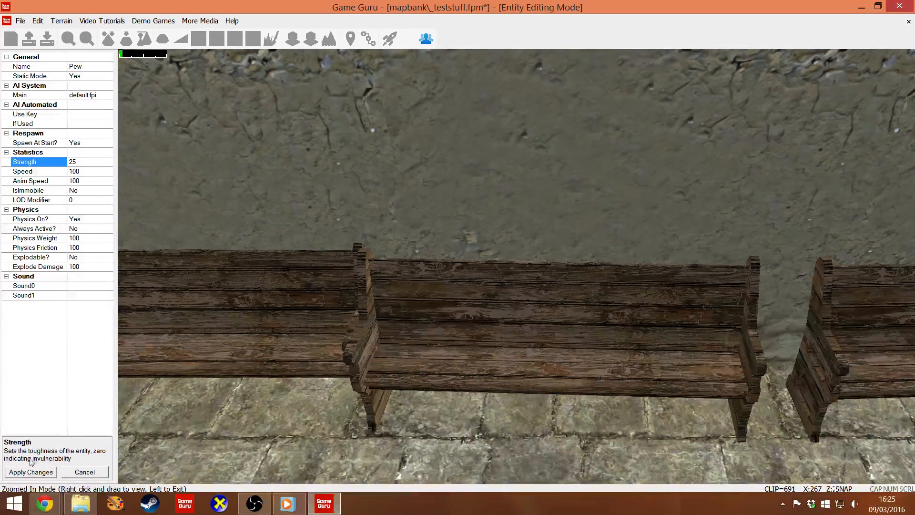
{"action": "left_click", "coordinate": [46, 173]}
{"action": "left_click", "coordinate": [47, 191]}
{"action": "left_click", "coordinate": [36, 251]}
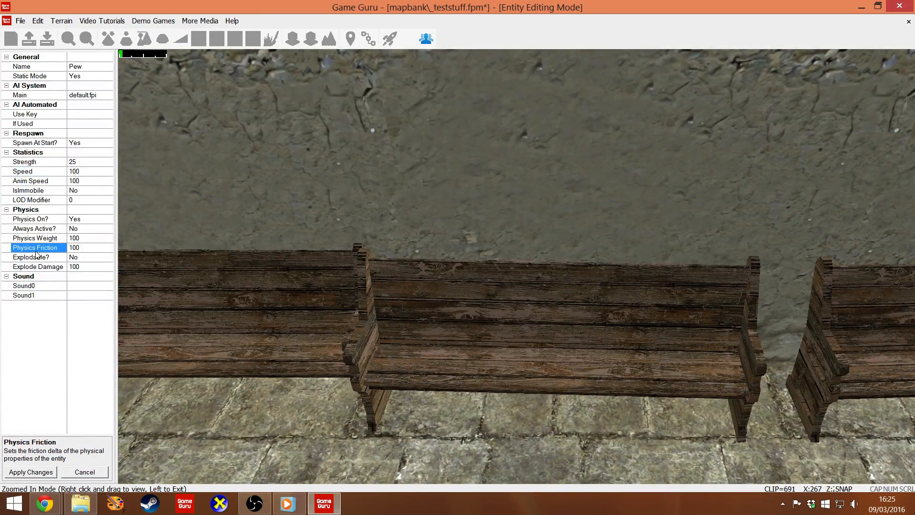
{"action": "left_click", "coordinate": [77, 175]}
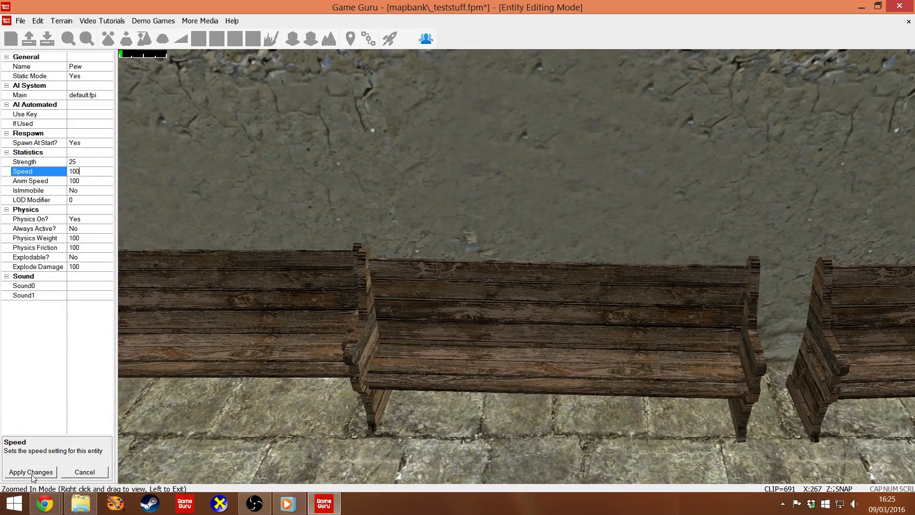
{"action": "left_click", "coordinate": [76, 473]}
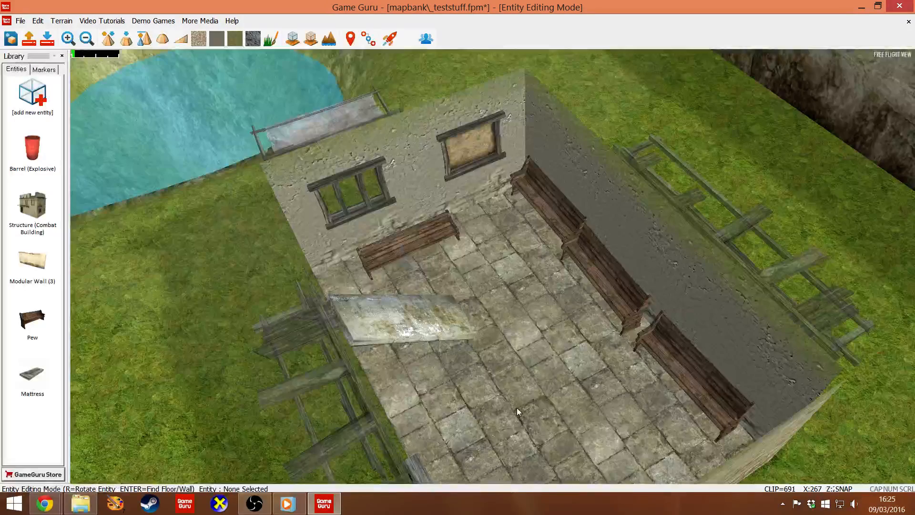
Place a Yellow Light marker on the open floor in the middle of the pew room.
{"action": "right_click_drag", "start_coordinate": [517, 407], "coordinate": [568, 424]}
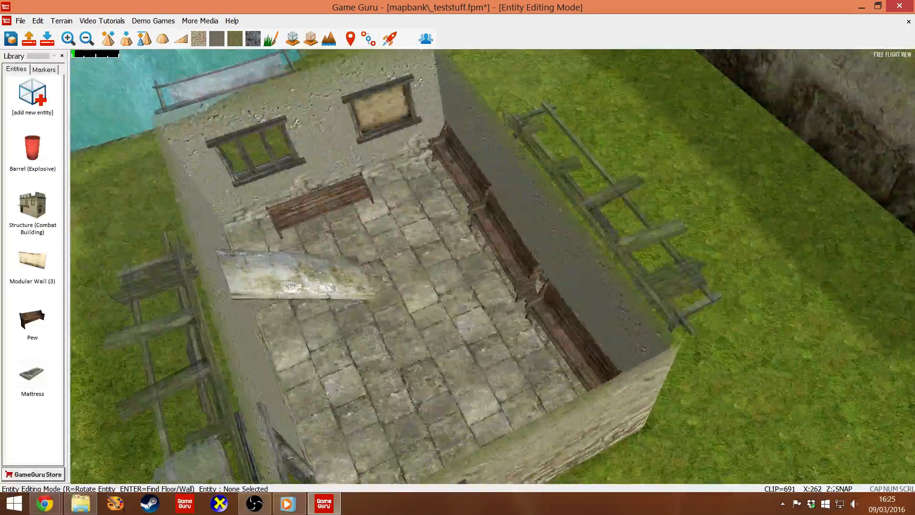
{"action": "left_click", "coordinate": [44, 69]}
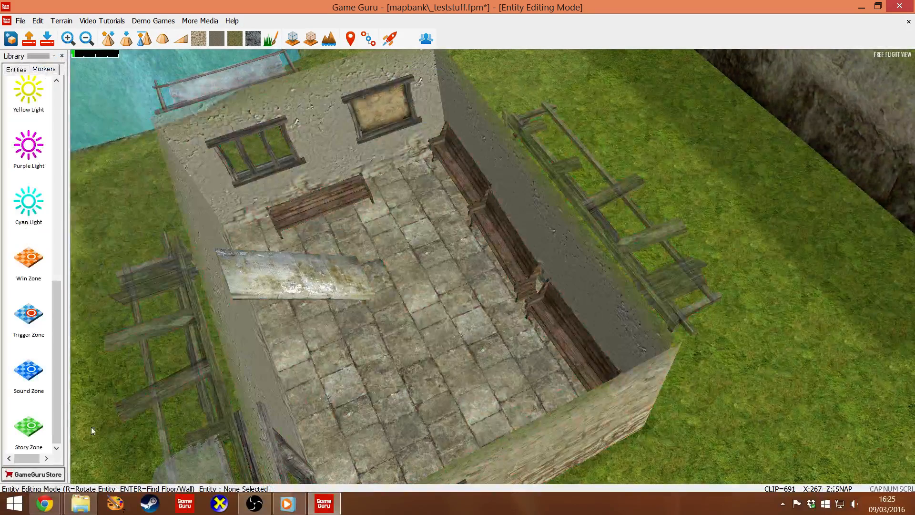
{"action": "left_click_drag", "start_coordinate": [58, 403], "coordinate": [59, 345]}
{"action": "left_click", "coordinate": [40, 233]}
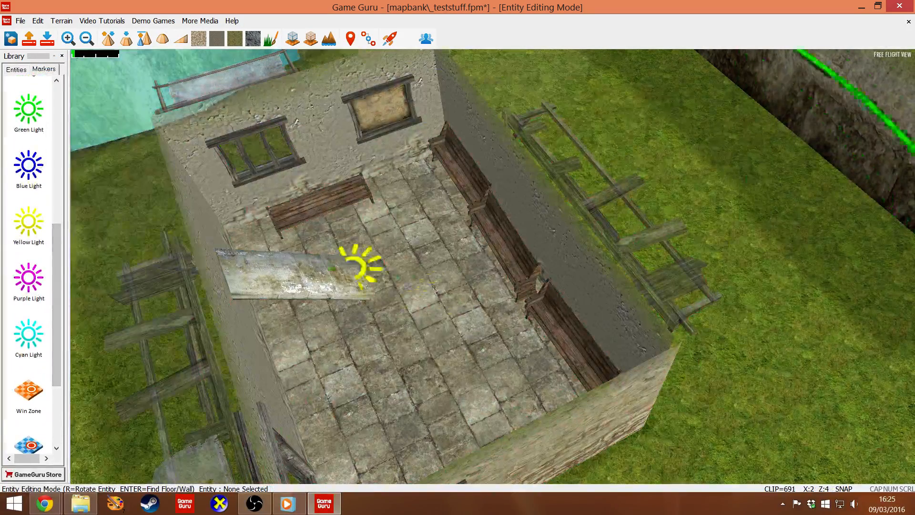
{"action": "left_click", "coordinate": [428, 329]}
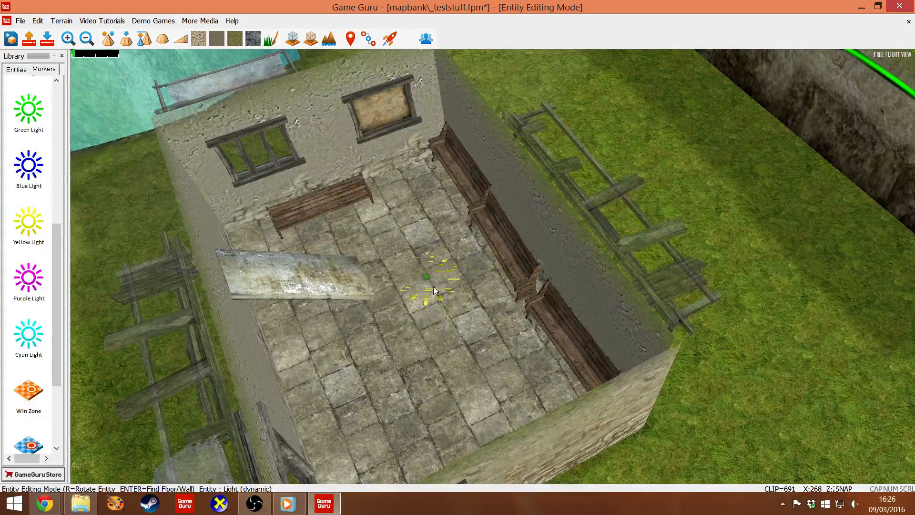
{"action": "left_click", "coordinate": [419, 292]}
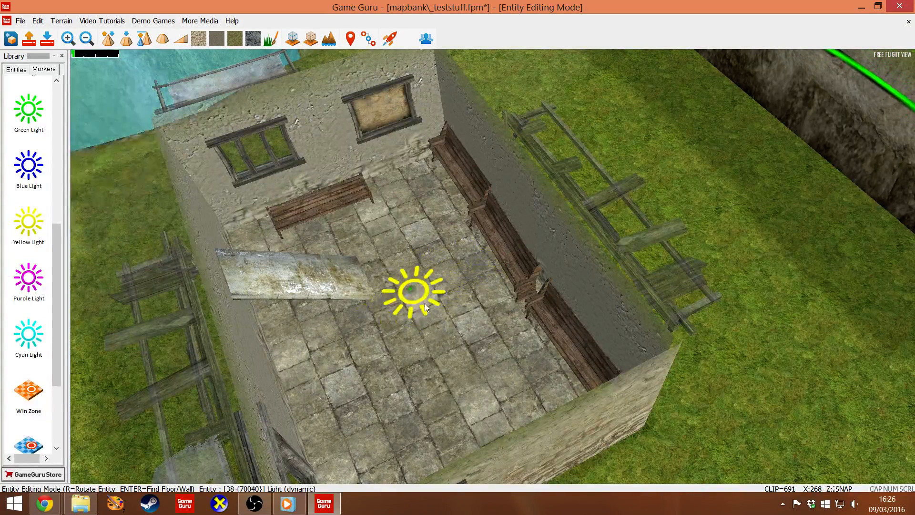
Lift the yellow light off the floor and adjust its position across the room near the corner pews.
{"action": "left_click", "coordinate": [425, 303]}
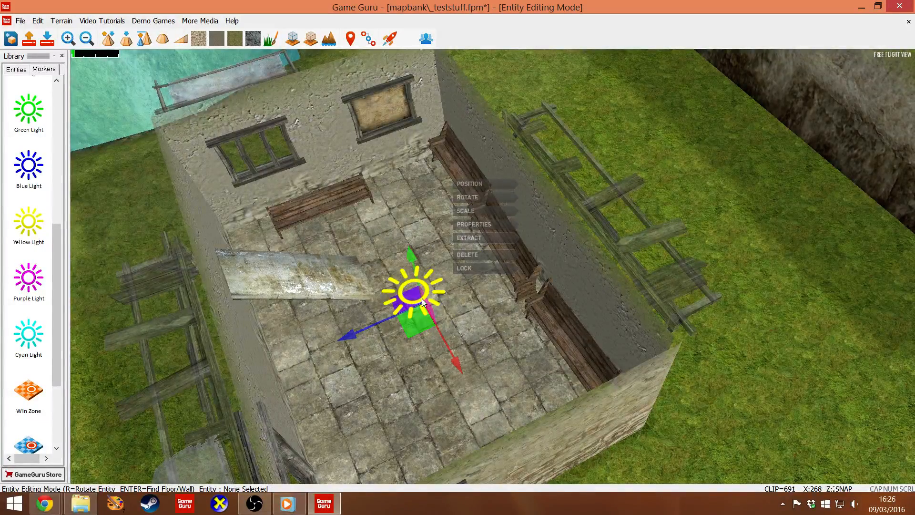
{"action": "left_click_drag", "start_coordinate": [413, 261], "coordinate": [396, 194]}
{"action": "left_click_drag", "start_coordinate": [332, 273], "coordinate": [310, 286]}
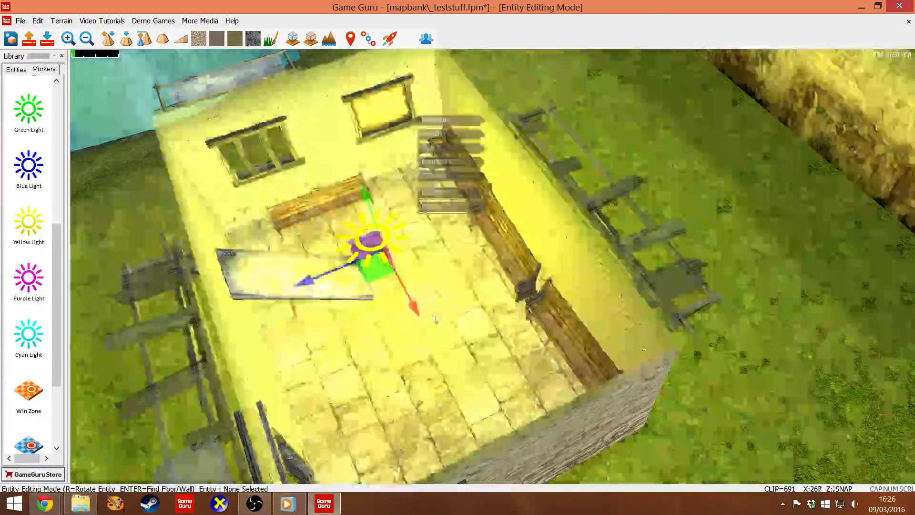
{"action": "left_click_drag", "start_coordinate": [416, 309], "coordinate": [427, 332]}
{"action": "right_click_drag", "start_coordinate": [427, 332], "coordinate": [483, 279]}
{"action": "key", "text": "s"}
{"action": "key", "text": "w"}
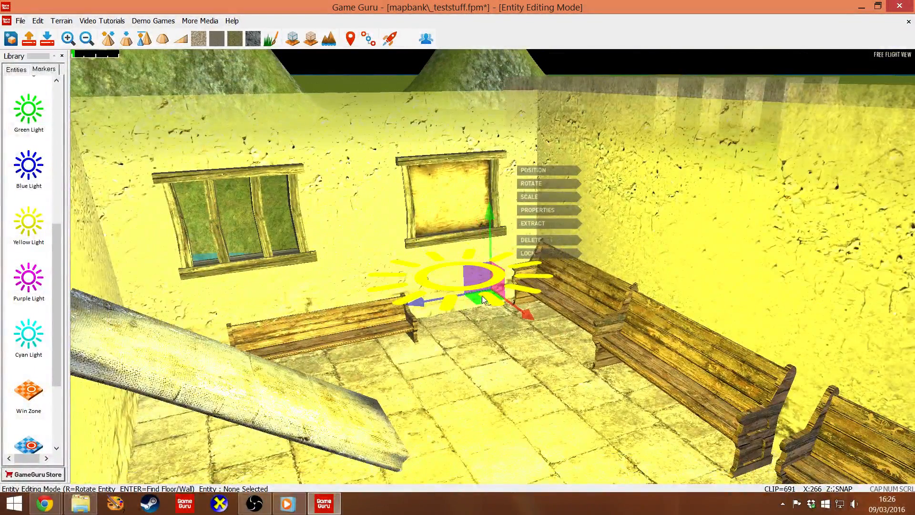
{"action": "left_click_drag", "start_coordinate": [479, 280], "coordinate": [536, 285]}
{"action": "left_click_drag", "start_coordinate": [514, 211], "coordinate": [515, 302]}
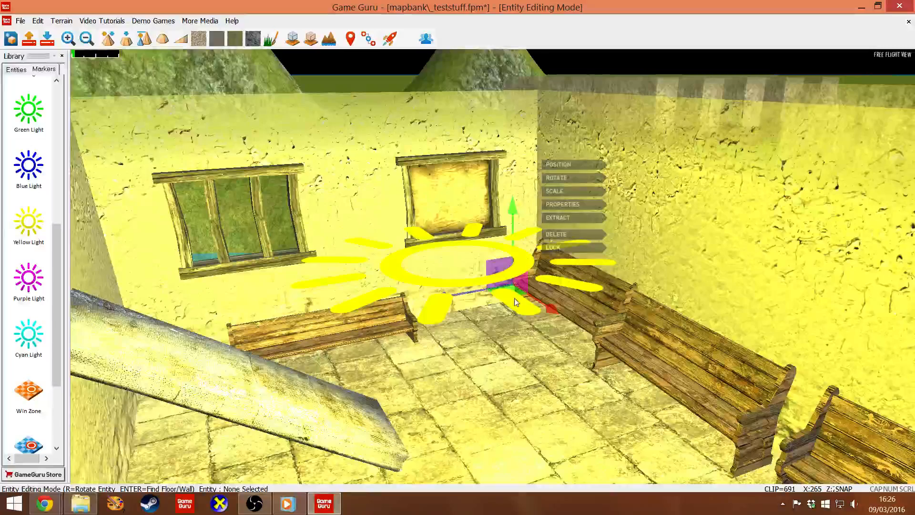
Raise the yellow light closer to the room's wooden ceiling.
{"action": "right_click_drag", "start_coordinate": [492, 294], "coordinate": [482, 271]}
{"action": "key", "text": "w"}
{"action": "key", "text": "w"}
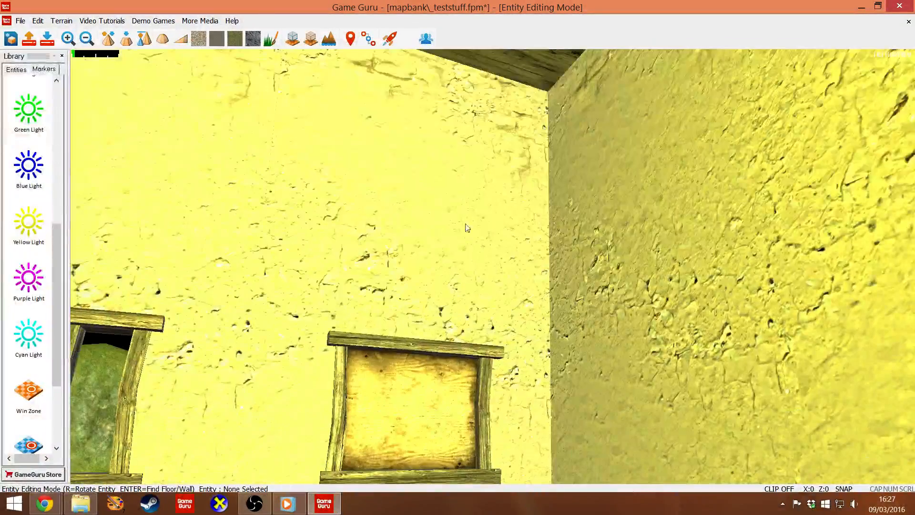
{"action": "right_click_drag", "start_coordinate": [467, 228], "coordinate": [467, 177]}
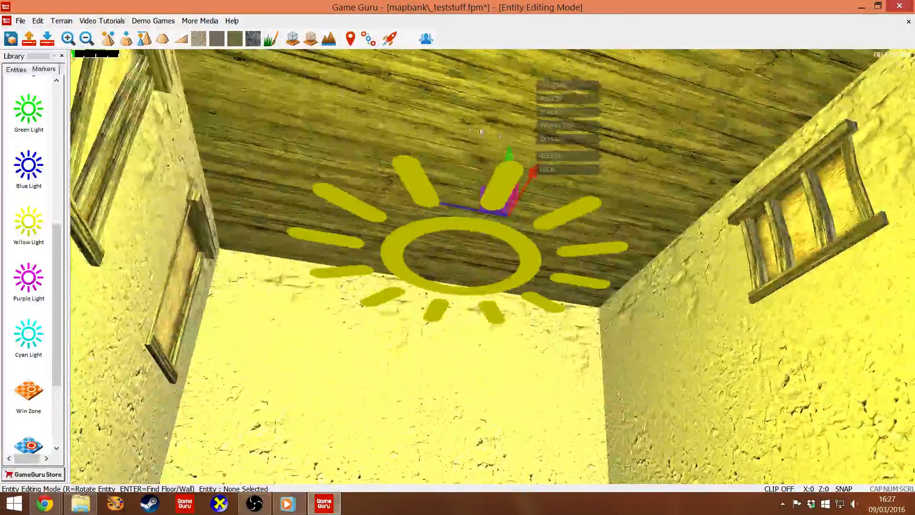
{"action": "left_click_drag", "start_coordinate": [511, 149], "coordinate": [513, 92]}
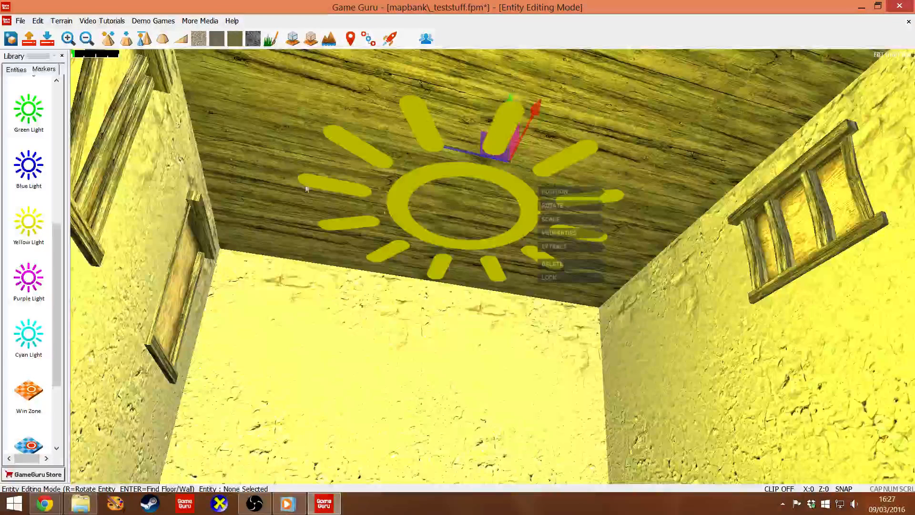
Browse the entity library's Scenery, Furniture, Foliage, Fixtures and Fantasy Pack categories for an object to add.
{"action": "left_click", "coordinate": [19, 70]}
{"action": "left_click", "coordinate": [43, 93]}
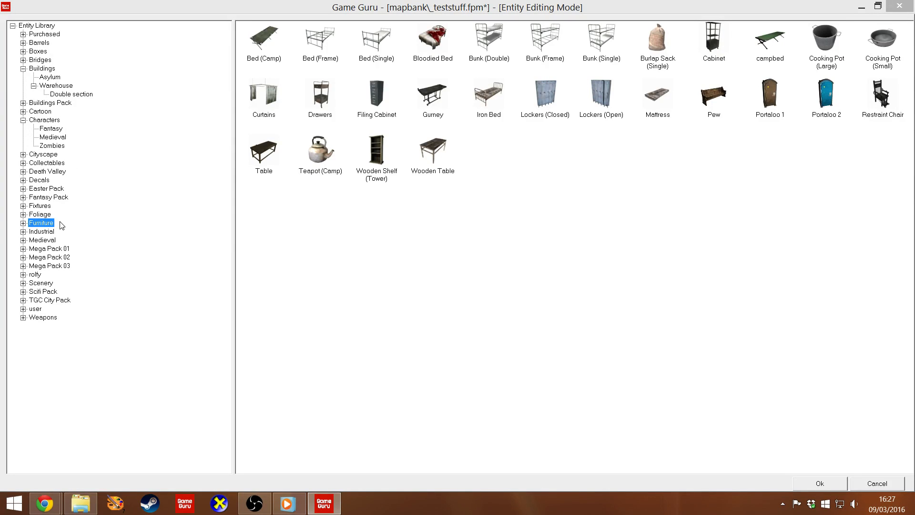
{"action": "left_click", "coordinate": [43, 283]}
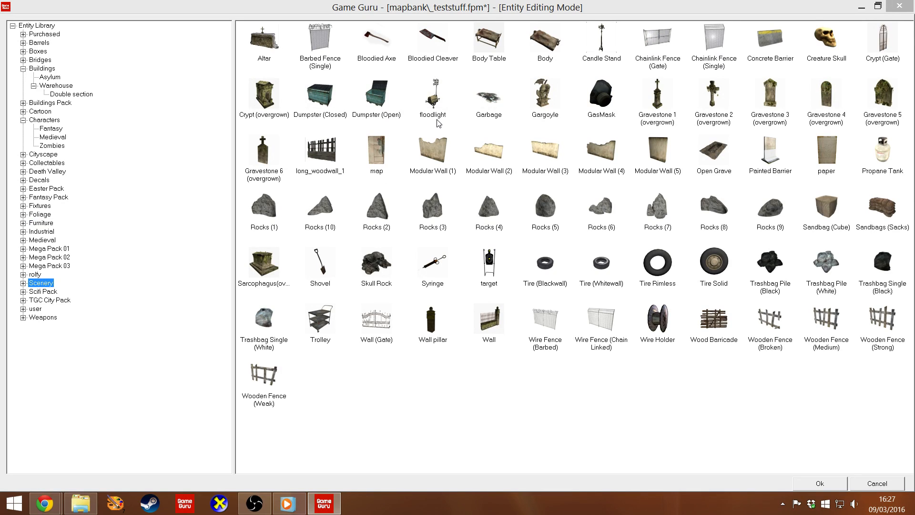
{"action": "left_click", "coordinate": [47, 223]}
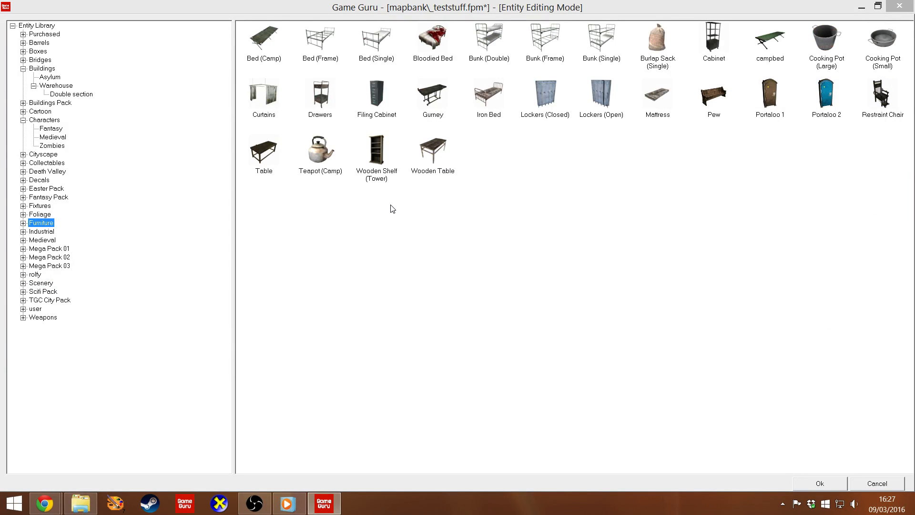
{"action": "left_click", "coordinate": [45, 215]}
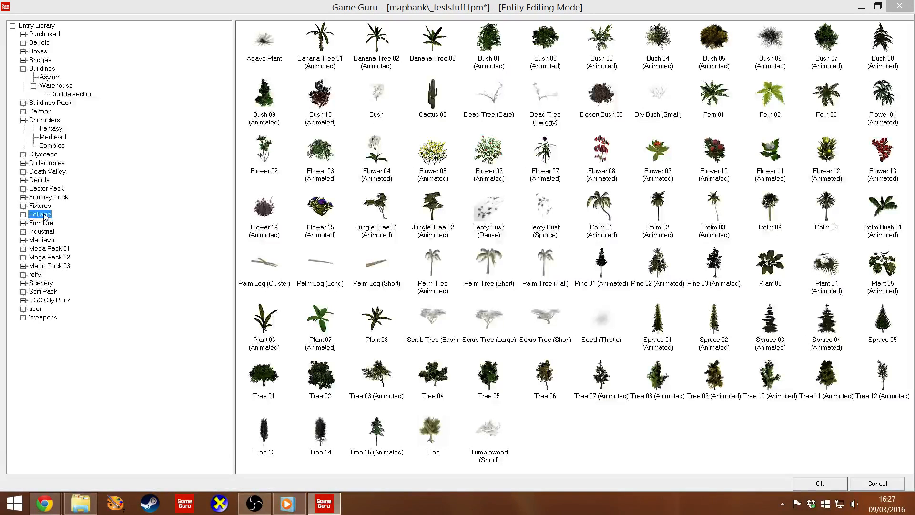
{"action": "left_click", "coordinate": [38, 207]}
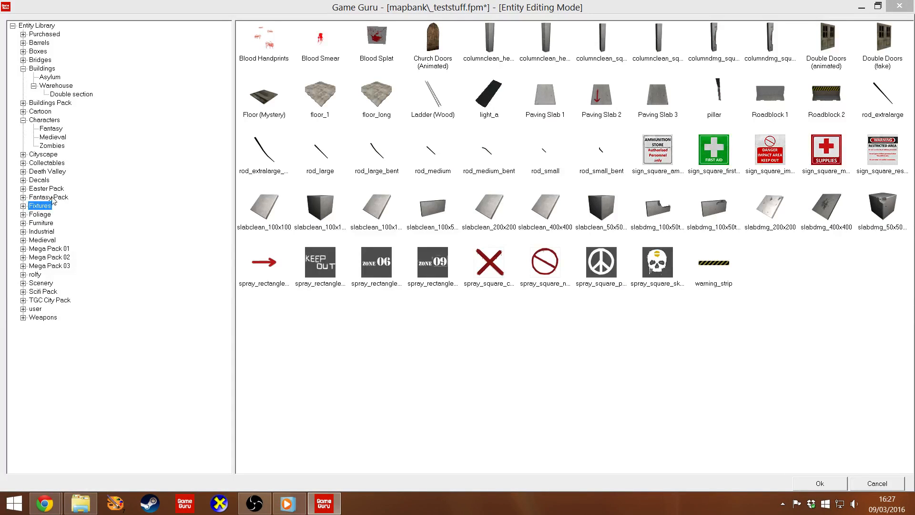
{"action": "left_click", "coordinate": [51, 198]}
Browse the entity library's Buildings, Buildings Pack, Cartoon, TGC City Pack, rolfy and user categories for a suitable object.
{"action": "left_click", "coordinate": [43, 69]}
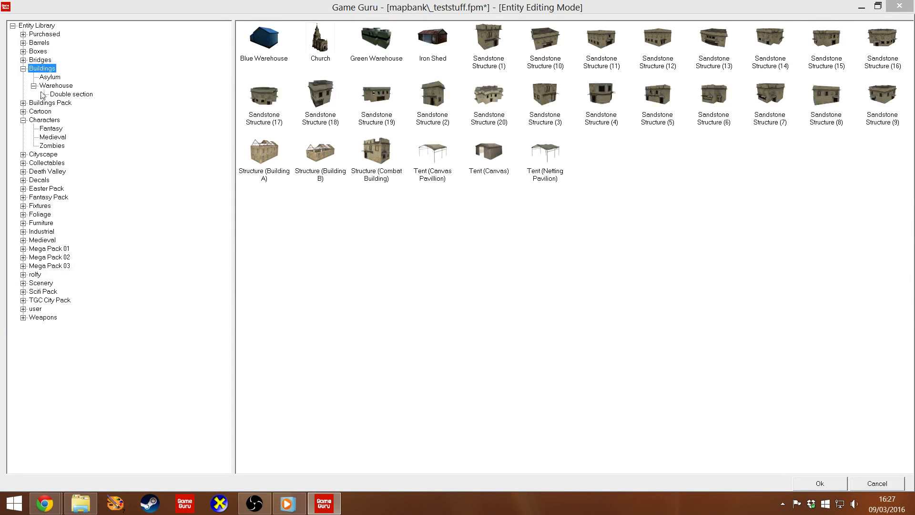
{"action": "left_click", "coordinate": [45, 111]}
{"action": "left_click", "coordinate": [51, 103]}
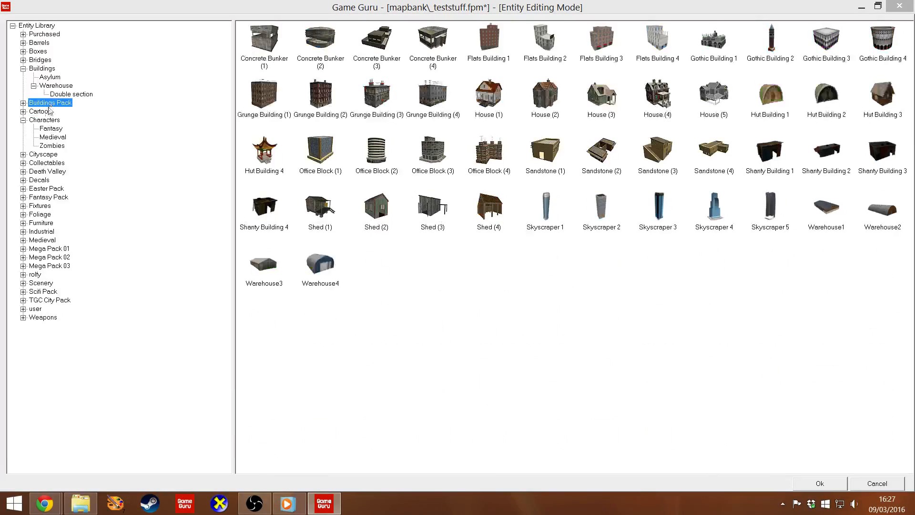
{"action": "left_click", "coordinate": [45, 112]}
{"action": "left_click", "coordinate": [51, 301]}
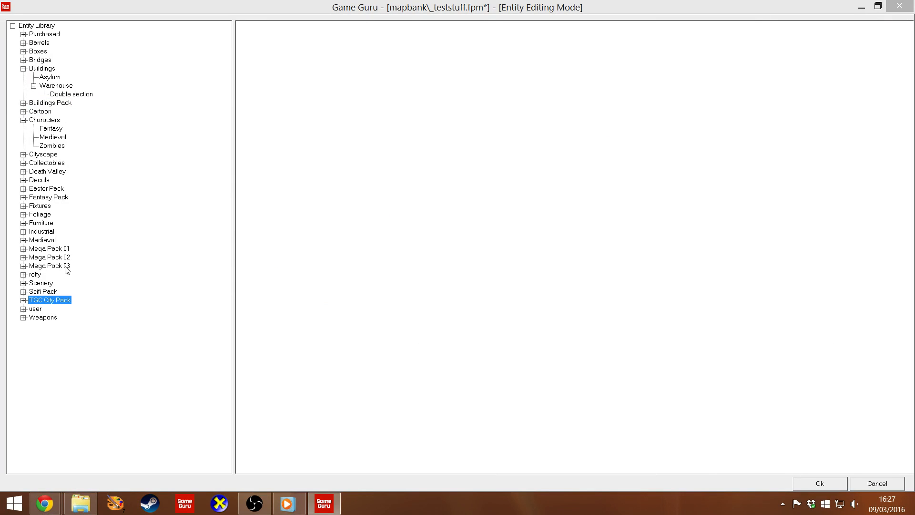
{"action": "left_click", "coordinate": [34, 276]}
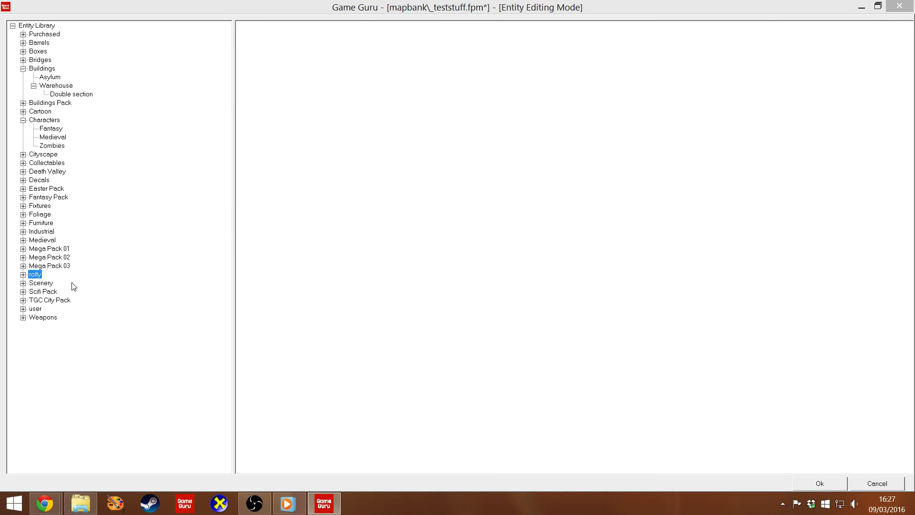
{"action": "left_click", "coordinate": [37, 310]}
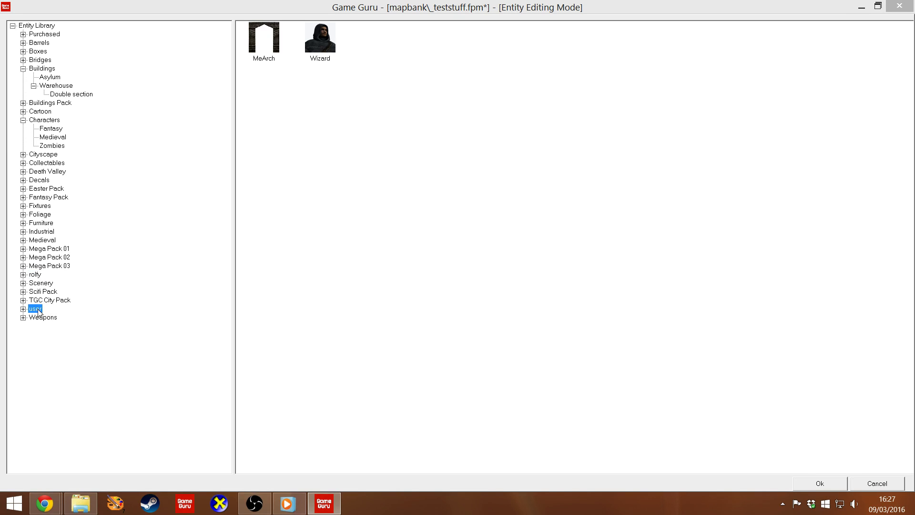
Expand the library's Purchased category and look through its RECENT items and first artist folders.
{"action": "double_click", "coordinate": [45, 35]}
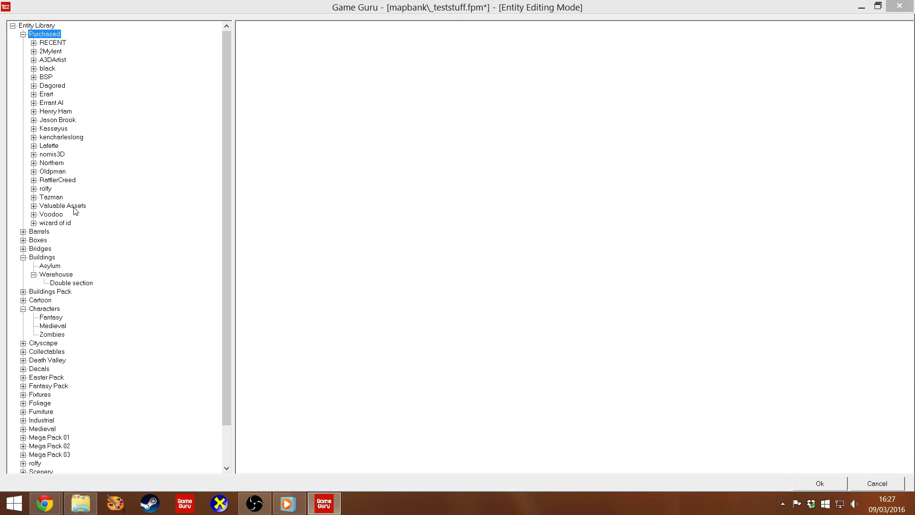
{"action": "left_click", "coordinate": [60, 44]}
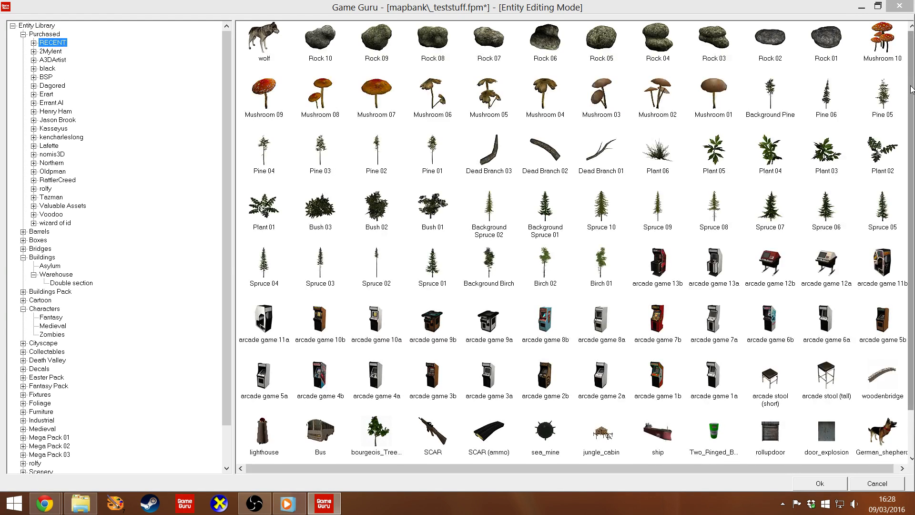
{"action": "scroll", "coordinate": [688, 371], "scroll_direction": "down", "scroll_amount": 1}
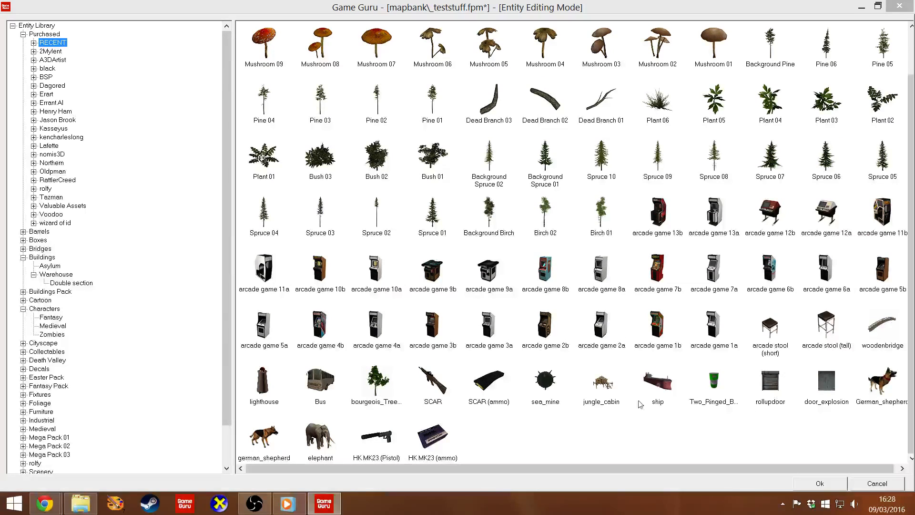
{"action": "left_click", "coordinate": [53, 52]}
{"action": "left_click", "coordinate": [56, 61]}
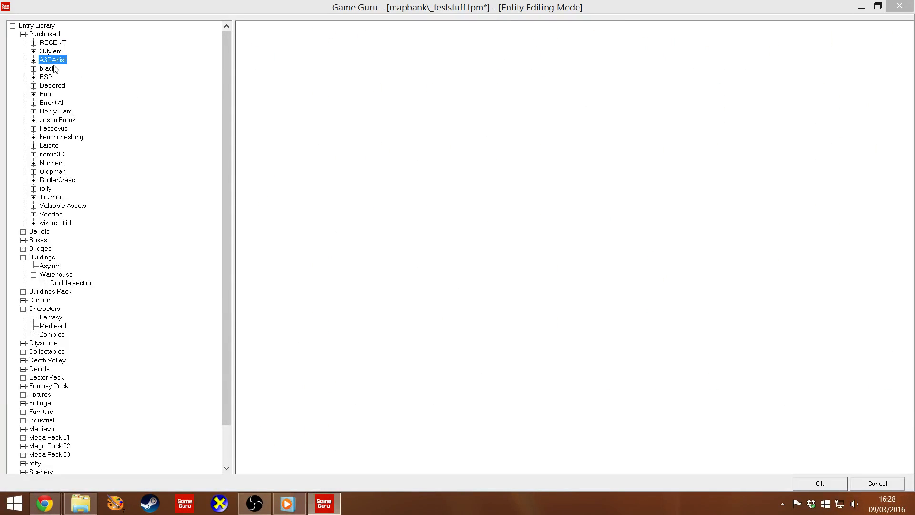
Examine the purchased scenery, Forest Vegetation Pack and weapons in the black, BSP and Dagored folders.
{"action": "double_click", "coordinate": [49, 69]}
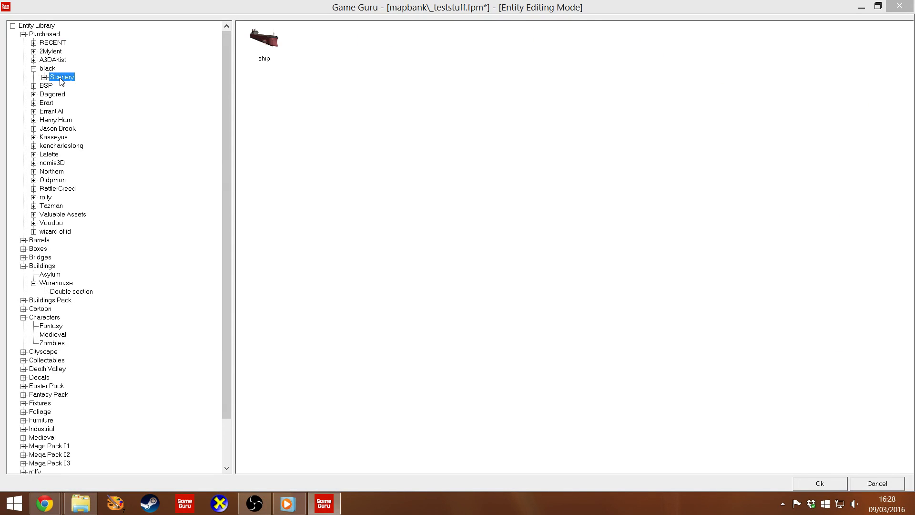
{"action": "double_click", "coordinate": [52, 86]}
{"action": "left_click", "coordinate": [63, 95]}
{"action": "double_click", "coordinate": [63, 95]}
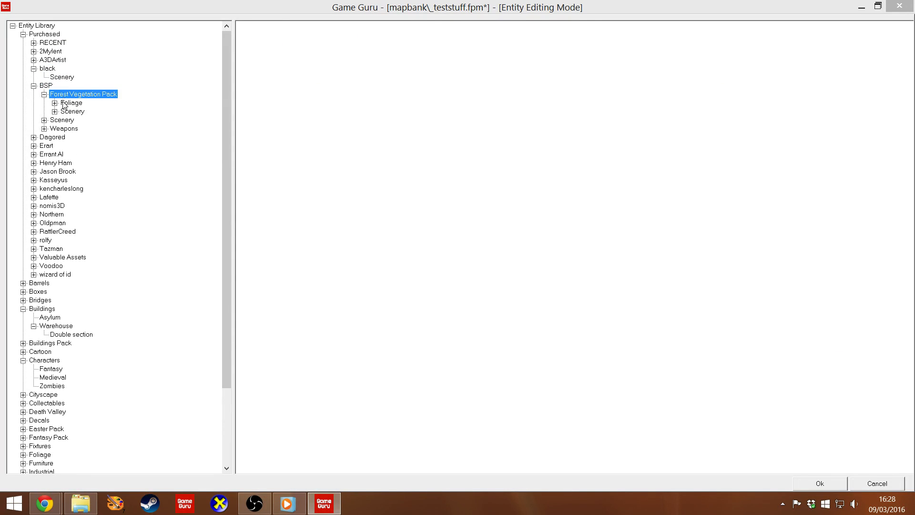
{"action": "left_click", "coordinate": [70, 103]}
{"action": "left_click", "coordinate": [72, 112]}
{"action": "left_click", "coordinate": [62, 128]}
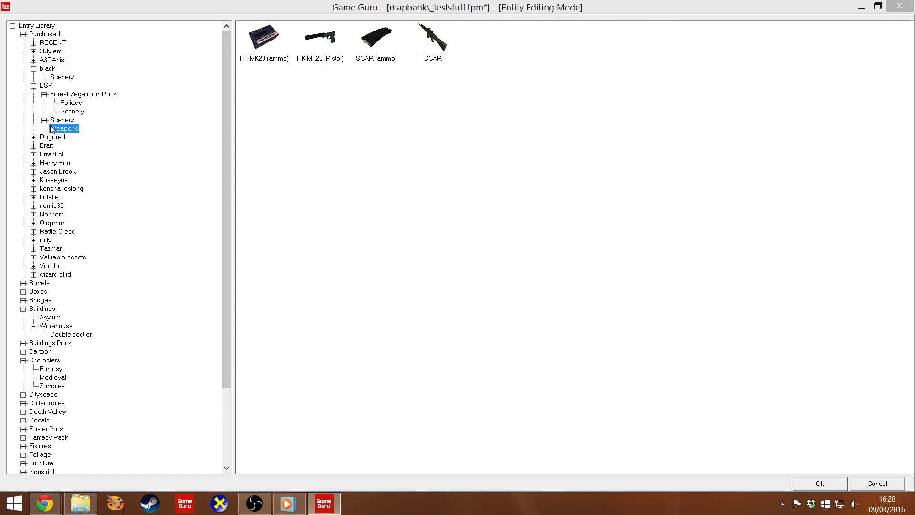
{"action": "left_click", "coordinate": [61, 120]}
{"action": "left_click", "coordinate": [53, 138]}
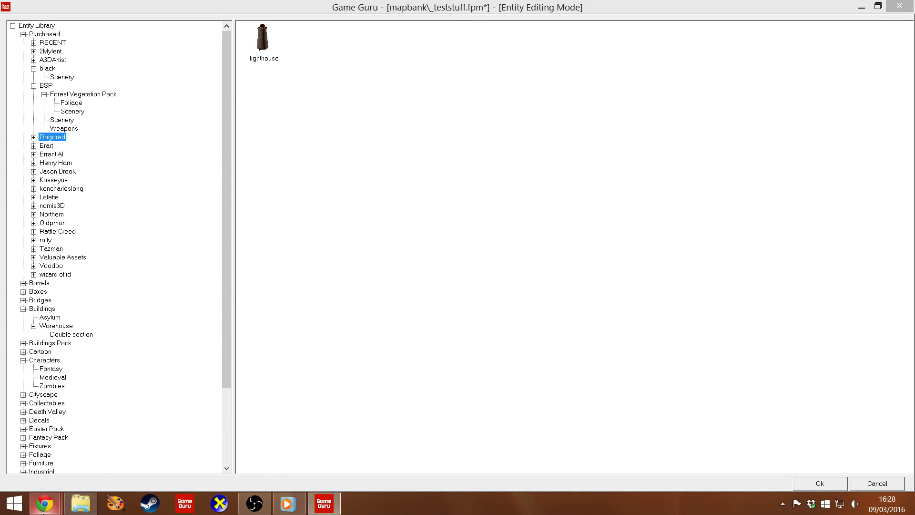
Switch to the GameGuru website in Chrome and open its asset store.
{"action": "left_click", "coordinate": [45, 506]}
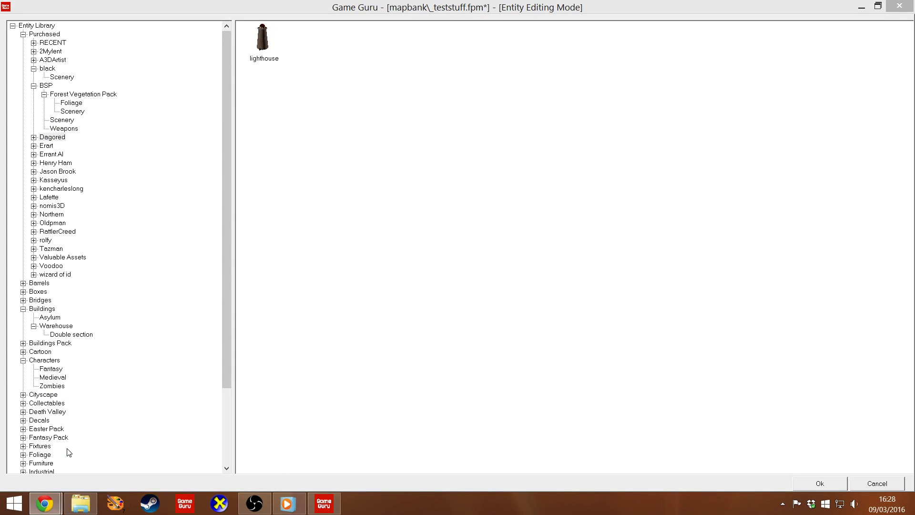
{"action": "left_click", "coordinate": [45, 505]}
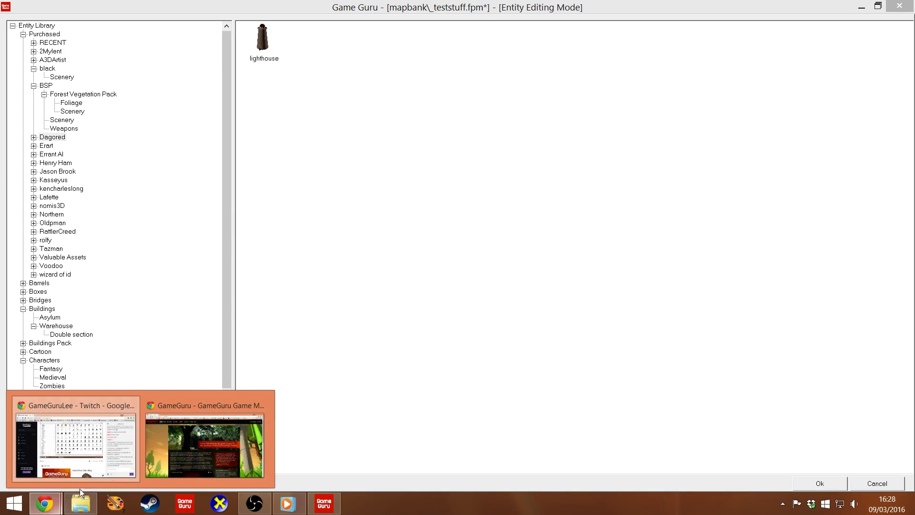
{"action": "left_click", "coordinate": [203, 446]}
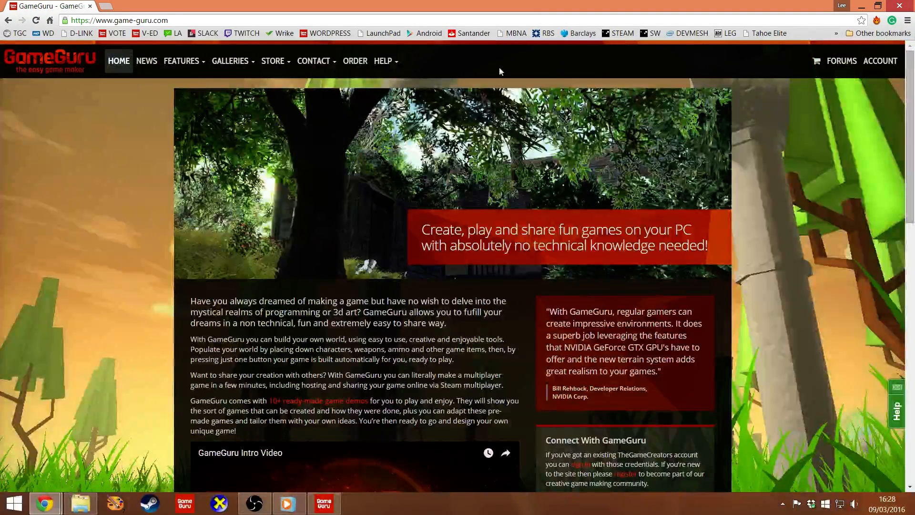
{"action": "mouse_move", "coordinate": [264, 62]}
{"action": "left_click", "coordinate": [290, 89]}
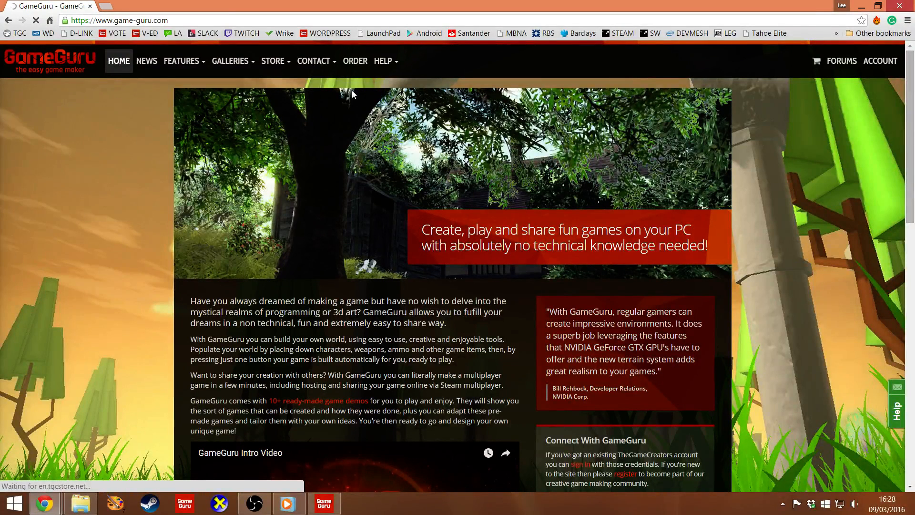
{"action": "mouse_move", "coordinate": [275, 62]}
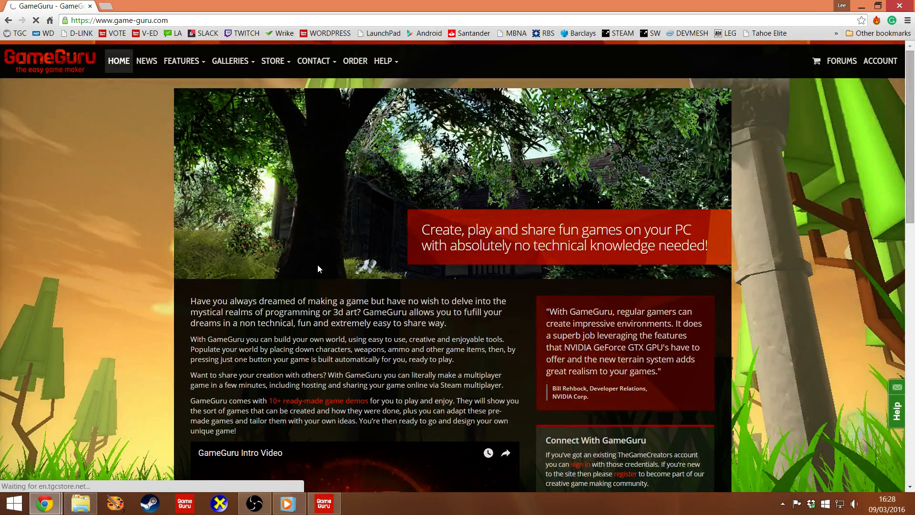
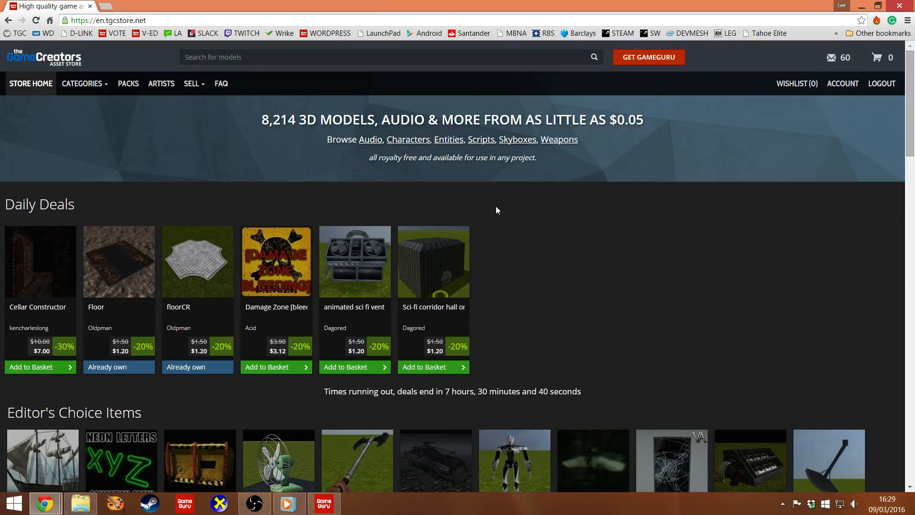
Search the asset store for "light" and look through the light models offered.
{"action": "scroll", "coordinate": [243, 173], "scroll_direction": "down", "scroll_amount": 6}
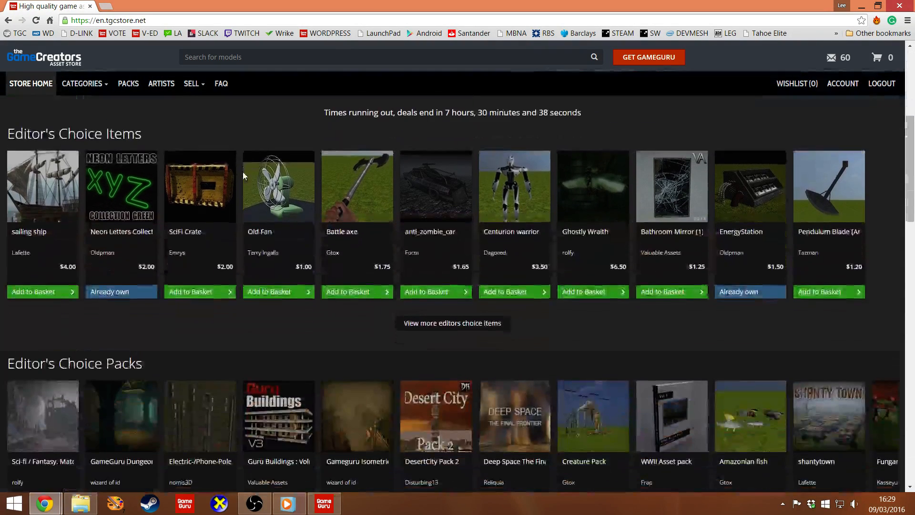
{"action": "scroll", "coordinate": [243, 173], "scroll_direction": "up", "scroll_amount": 6}
{"action": "left_click", "coordinate": [273, 58]}
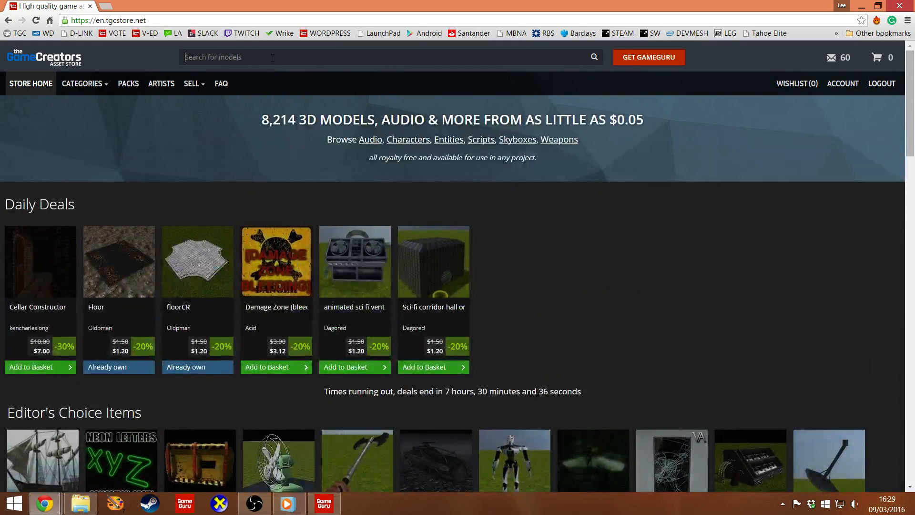
{"action": "type", "text": "light"}
{"action": "key", "text": "Return"}
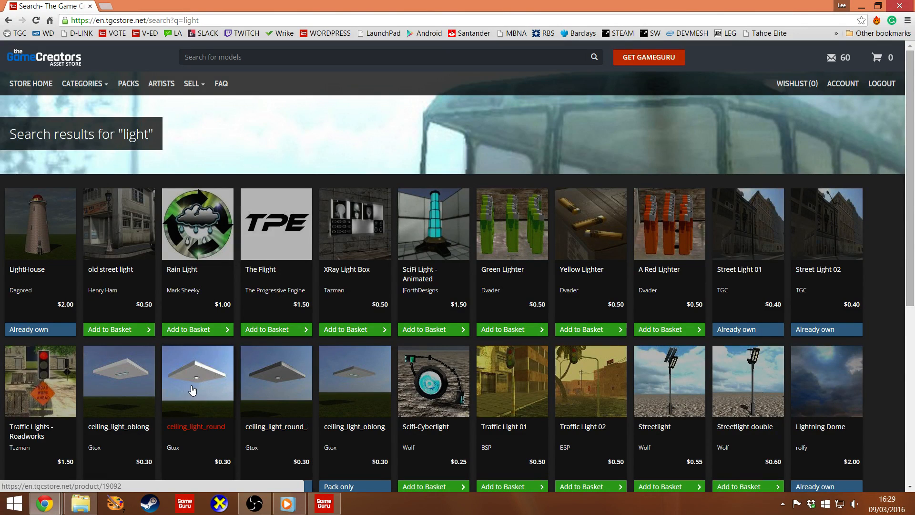
{"action": "scroll", "coordinate": [339, 382], "scroll_direction": "down", "scroll_amount": 4}
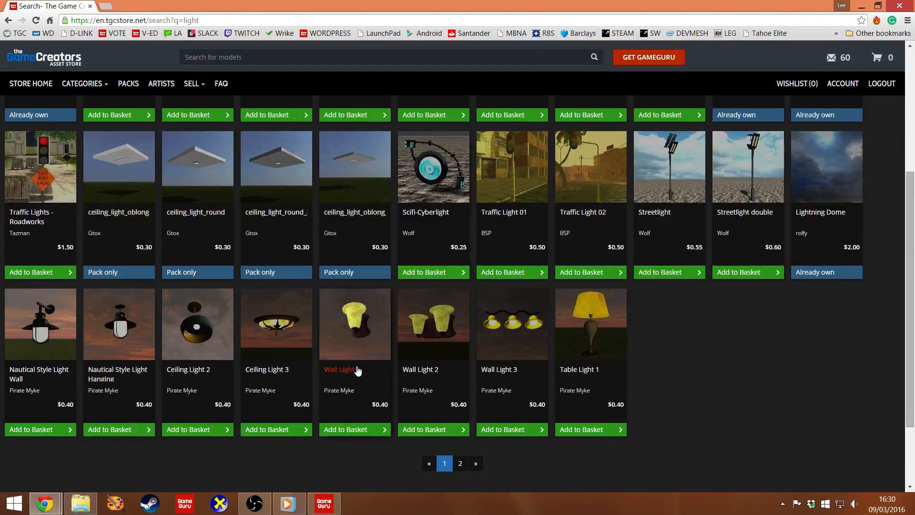
Switch back to Game Guru and close the entity library without adding an object.
{"action": "left_click", "coordinate": [324, 504]}
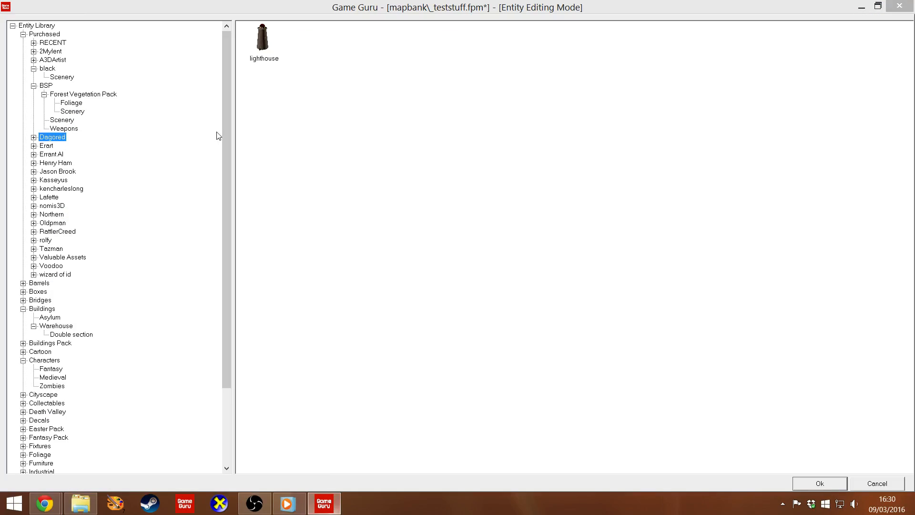
{"action": "left_click", "coordinate": [890, 486]}
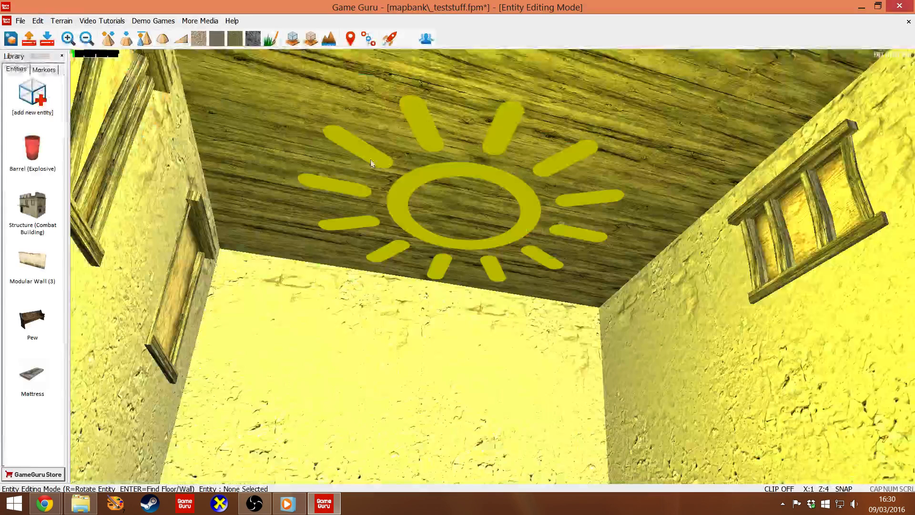
{"action": "left_click", "coordinate": [20, 22]}
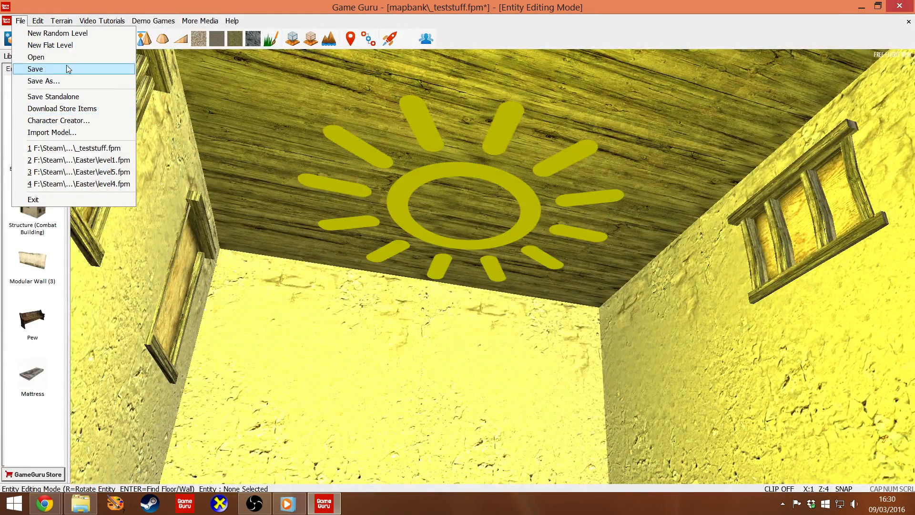
{"action": "left_click", "coordinate": [88, 6]}
Add Mushroom 01 from the recent purchased items to the level's entities.
{"action": "left_click", "coordinate": [18, 103]}
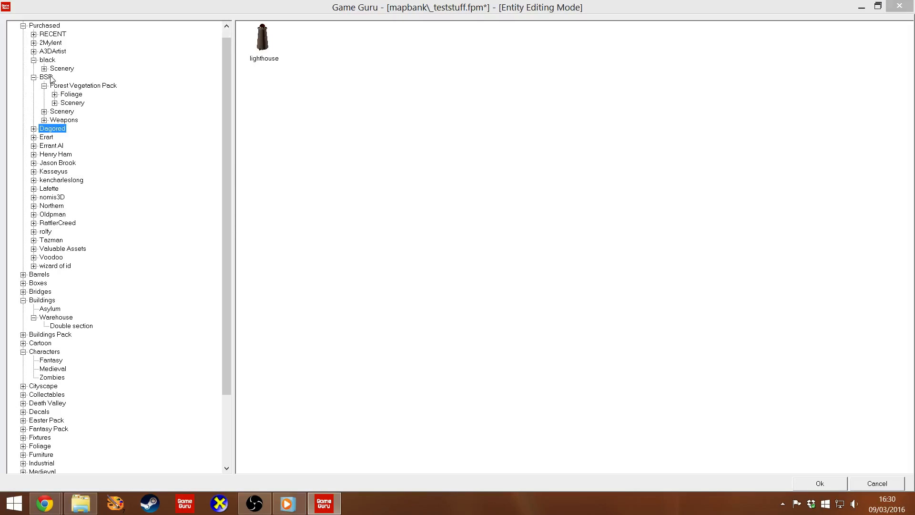
{"action": "left_click", "coordinate": [52, 34]}
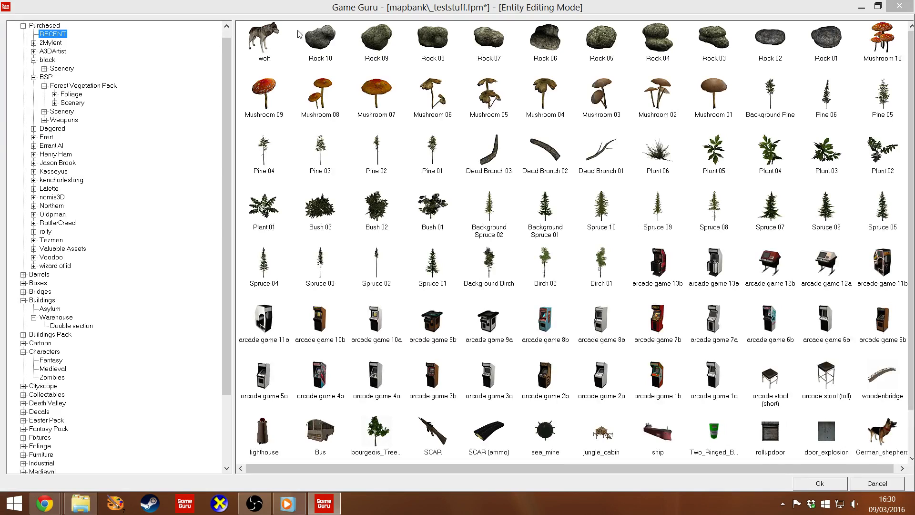
{"action": "scroll", "coordinate": [257, 31], "scroll_direction": "up", "scroll_amount": 1}
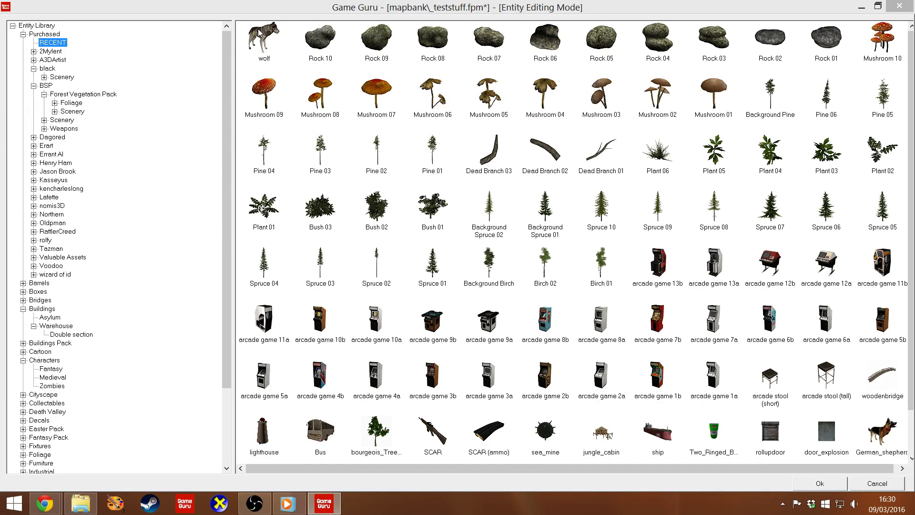
{"action": "left_click", "coordinate": [267, 41]}
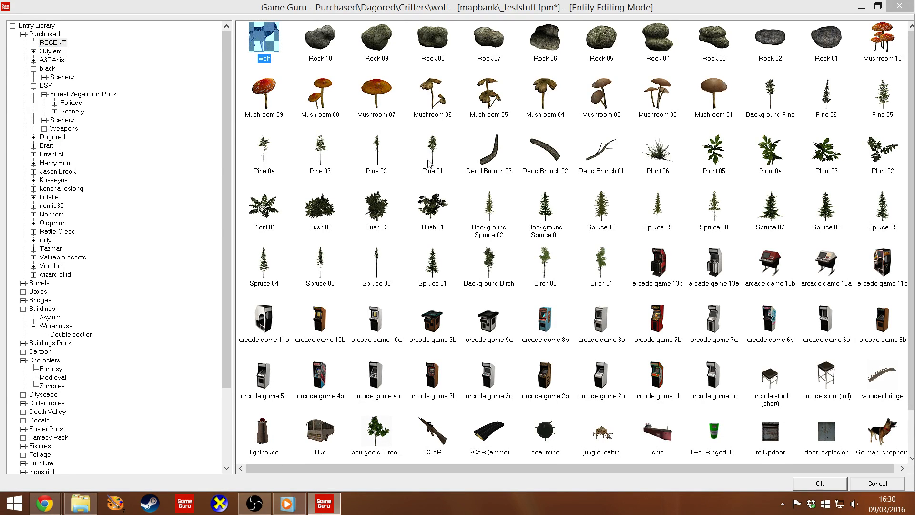
{"action": "left_click", "coordinate": [718, 92]}
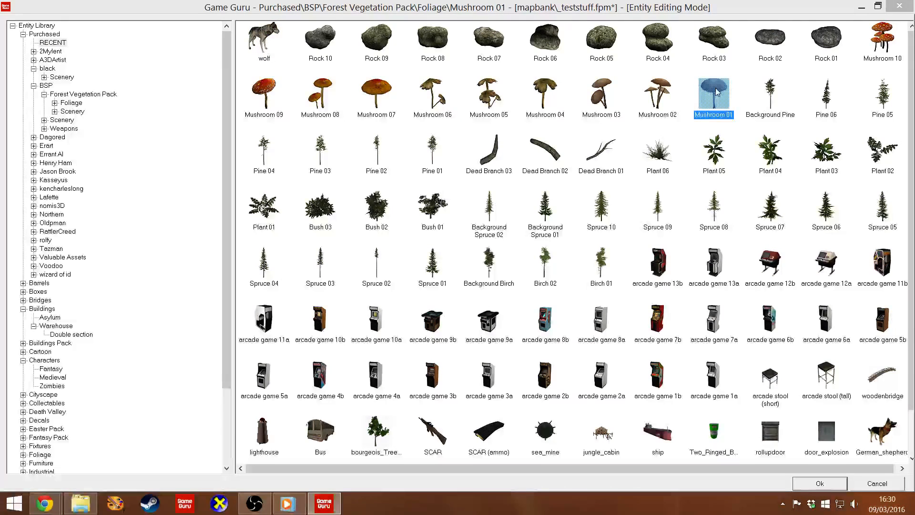
{"action": "left_click", "coordinate": [817, 483]}
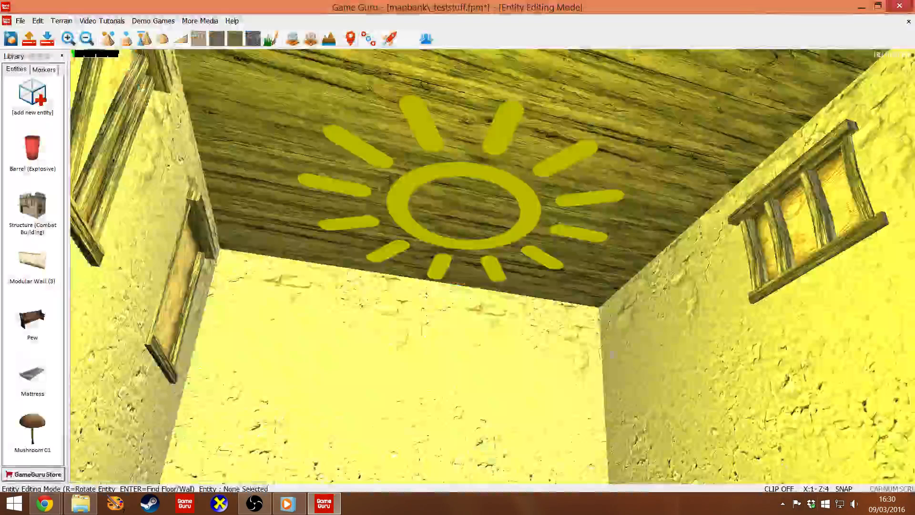
Place the Mushroom 01 on the open grass outside the building, near the green start marker.
{"action": "right_click_drag", "start_coordinate": [451, 411], "coordinate": [591, 506]}
{"action": "key", "text": "w"}
{"action": "right_click_drag", "start_coordinate": [638, 219], "coordinate": [648, 304]}
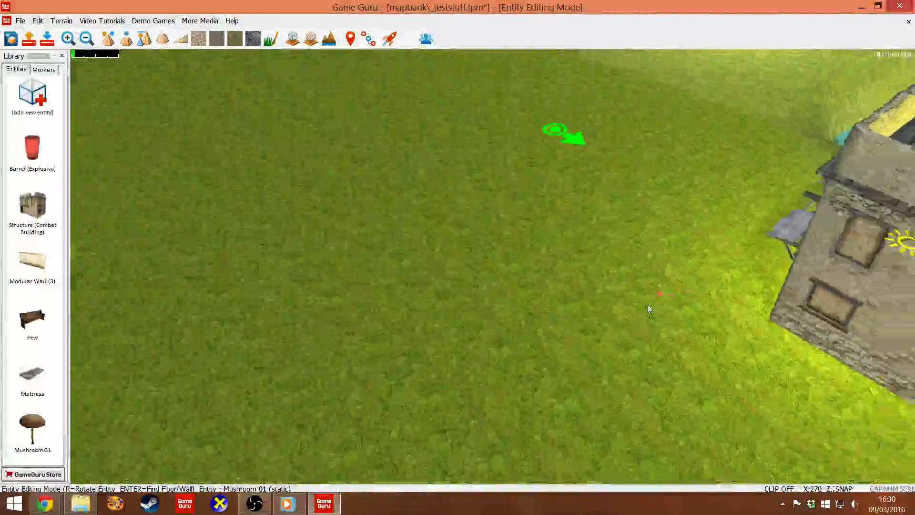
{"action": "key", "text": "w"}
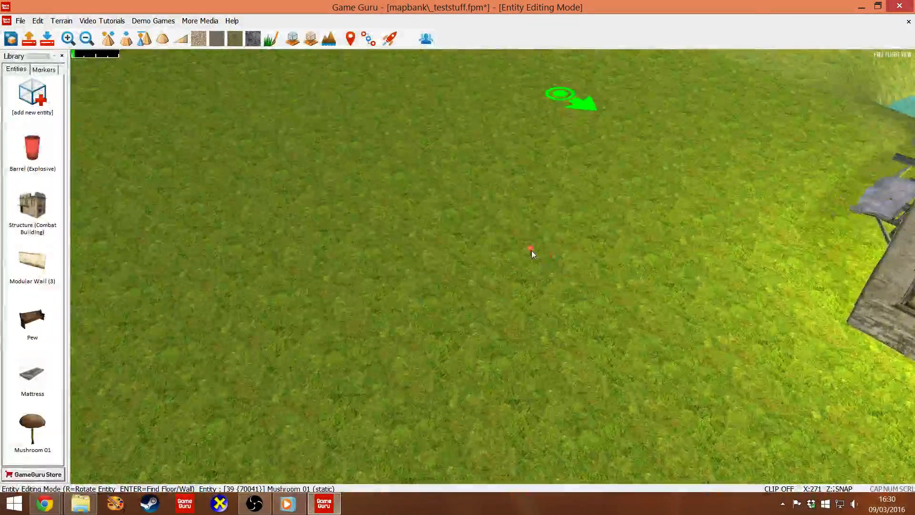
{"action": "left_click", "coordinate": [531, 250]}
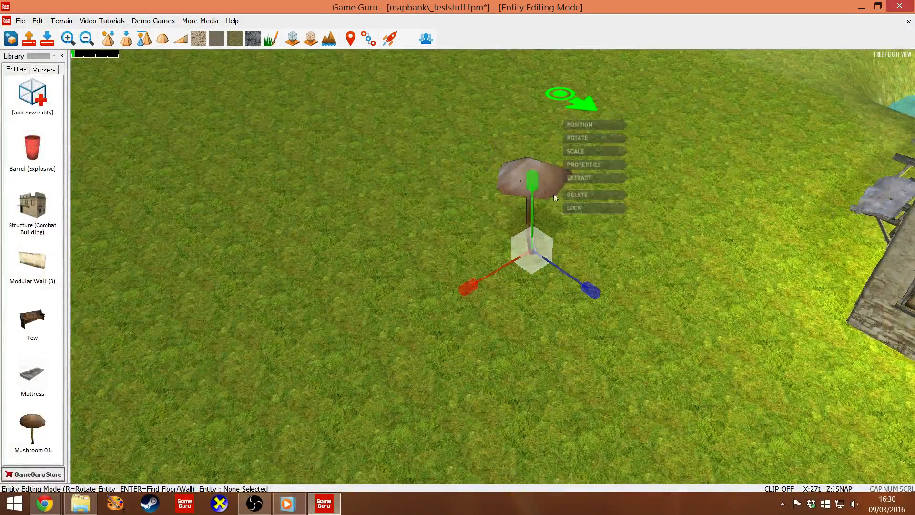
Rotate the mushroom upside down and raise it until its cap clears the grass.
{"action": "left_click", "coordinate": [589, 137]}
{"action": "left_click_drag", "start_coordinate": [520, 165], "coordinate": [419, 155]}
{"action": "left_click_drag", "start_coordinate": [597, 321], "coordinate": [566, 124]}
{"action": "left_click", "coordinate": [567, 124]}
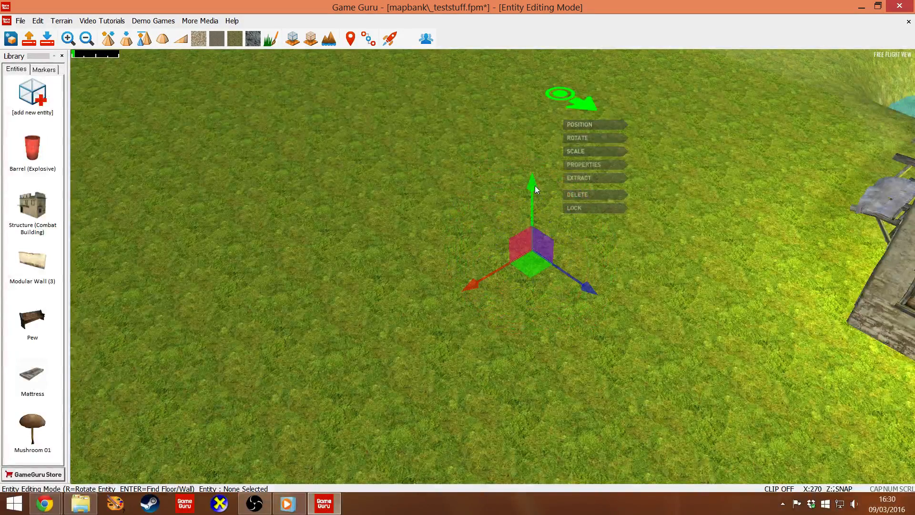
{"action": "left_click_drag", "start_coordinate": [535, 188], "coordinate": [541, 88]}
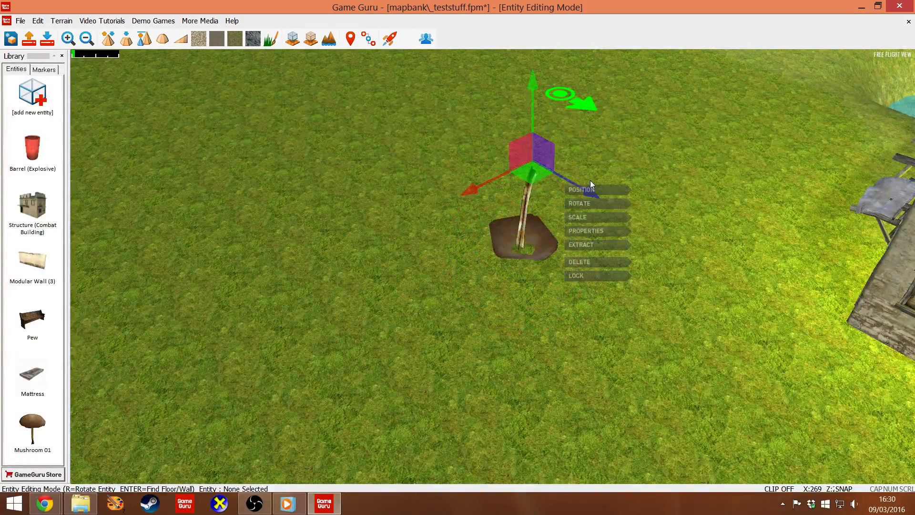
{"action": "left_click_drag", "start_coordinate": [536, 80], "coordinate": [535, 69]}
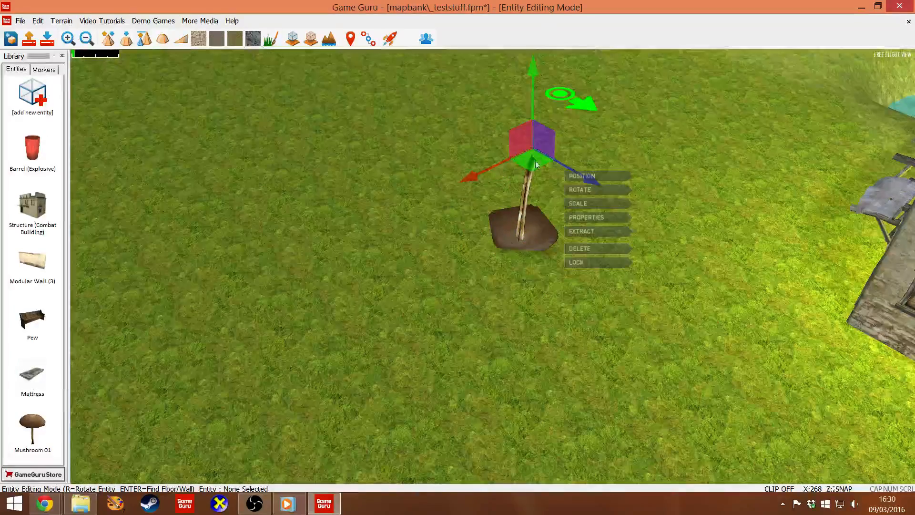
Move the upside-down mushroom across the grass and into the combat building.
{"action": "right_click_drag", "start_coordinate": [535, 162], "coordinate": [527, 264]}
{"action": "key", "text": "a"}
{"action": "left_click", "coordinate": [541, 370]}
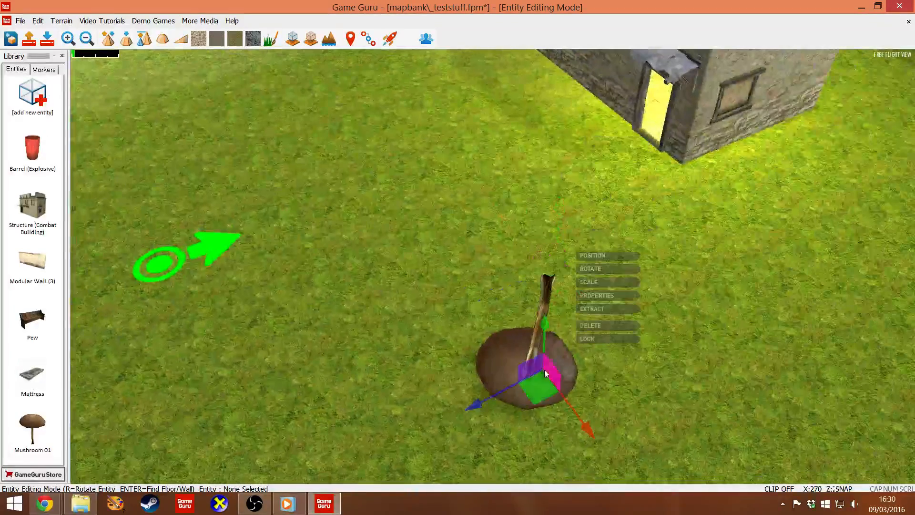
{"action": "left_click_drag", "start_coordinate": [542, 394], "coordinate": [625, 77]}
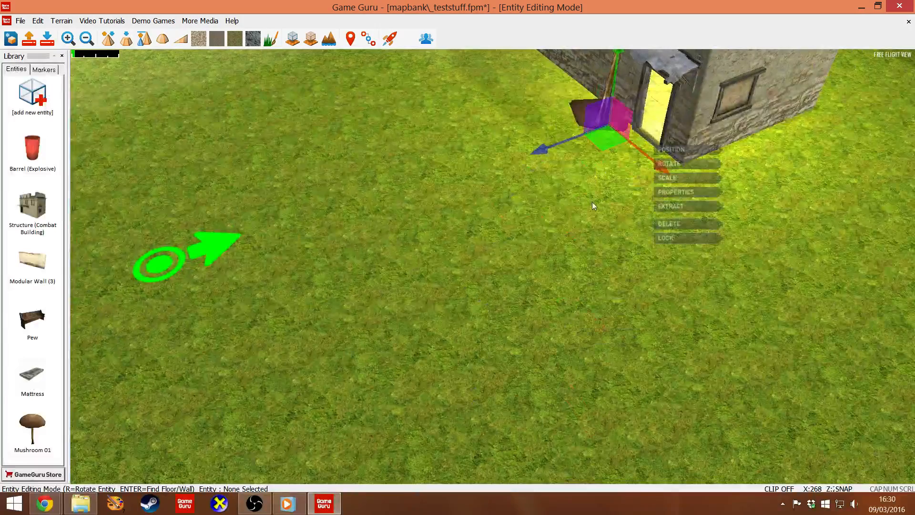
{"action": "key", "text": "w"}
{"action": "right_click_drag", "start_coordinate": [592, 201], "coordinate": [592, 181]}
{"action": "left_click_drag", "start_coordinate": [520, 233], "coordinate": [705, 21]}
{"action": "key", "text": "w"}
{"action": "right_click_drag", "start_coordinate": [705, 96], "coordinate": [743, 54]}
{"action": "left_click_drag", "start_coordinate": [513, 386], "coordinate": [520, 97]}
Raise the upside-down mushroom against the wooden ceiling inside the building so it hangs like a lampshade.
{"action": "right_click_drag", "start_coordinate": [521, 98], "coordinate": [531, 52]}
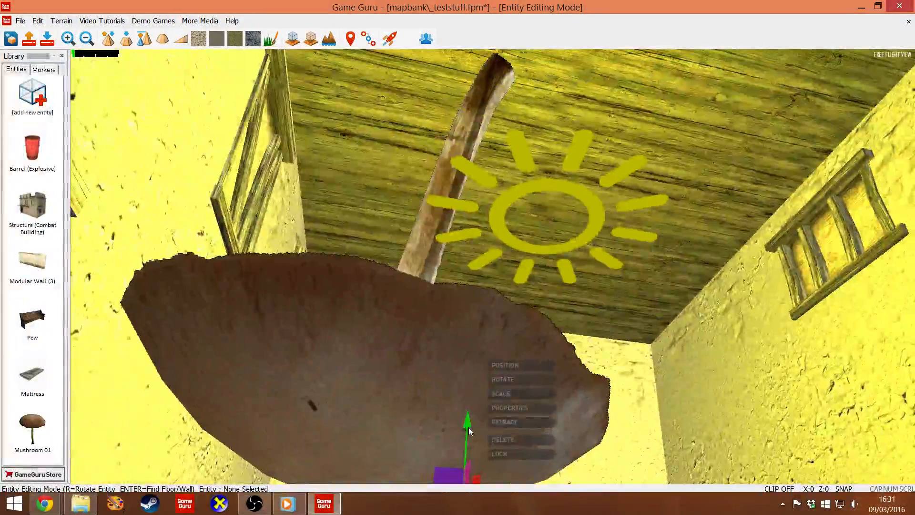
{"action": "left_click_drag", "start_coordinate": [470, 431], "coordinate": [592, 95]}
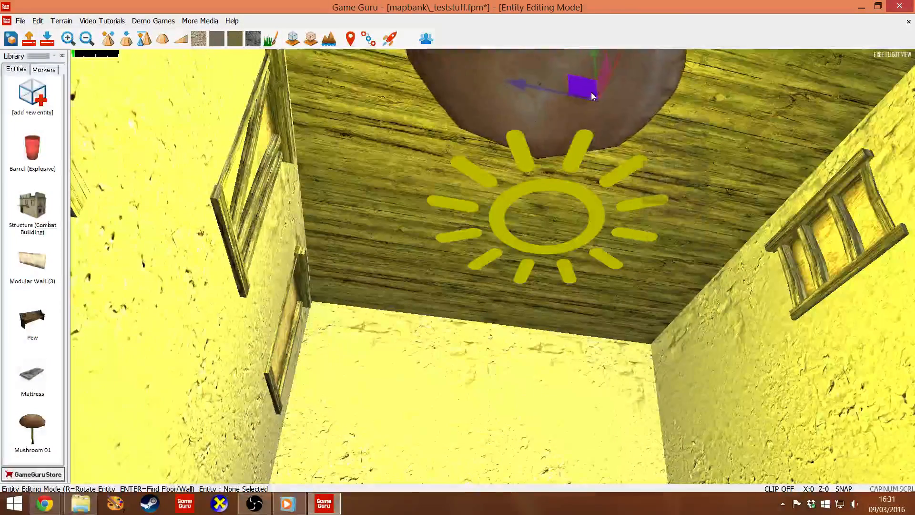
{"action": "right_click_drag", "start_coordinate": [593, 96], "coordinate": [505, 181]}
{"action": "key", "text": "s"}
{"action": "key", "text": "w"}
{"action": "key", "text": "s"}
{"action": "key", "text": "w"}
{"action": "key", "text": "s"}
{"action": "key", "text": "s"}
{"action": "right_click_drag", "start_coordinate": [597, 323], "coordinate": [650, 347]}
{"action": "key", "text": "s"}
{"action": "left_click_drag", "start_coordinate": [619, 263], "coordinate": [540, 98]}
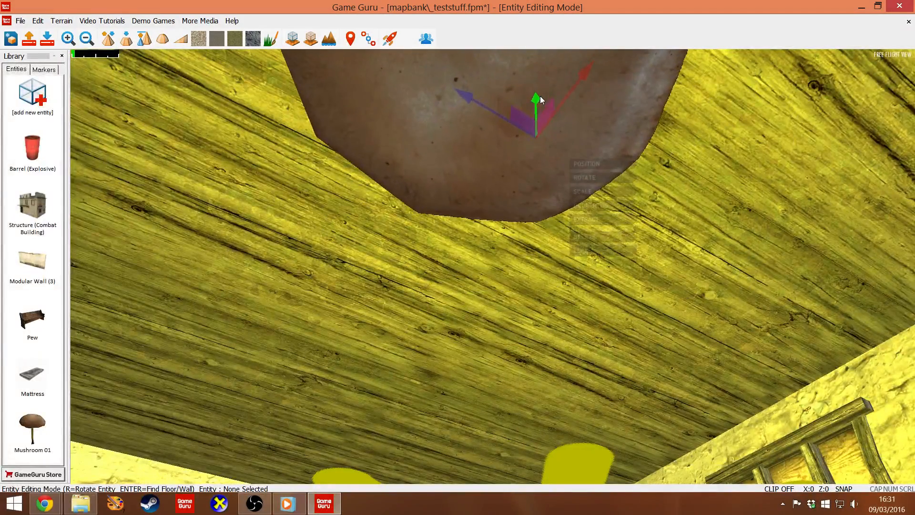
Examine where the mushroom's stalk passes through the building's roof, then clear the selection.
{"action": "right_click_drag", "start_coordinate": [540, 98], "coordinate": [527, 148]}
{"action": "key", "text": "w"}
{"action": "key", "text": "s"}
{"action": "right_click_drag", "start_coordinate": [544, 258], "coordinate": [476, 307]}
{"action": "key", "text": "w"}
{"action": "key", "text": "s"}
{"action": "key", "text": "d"}
{"action": "key", "text": "w"}
{"action": "left_click", "coordinate": [354, 156]}
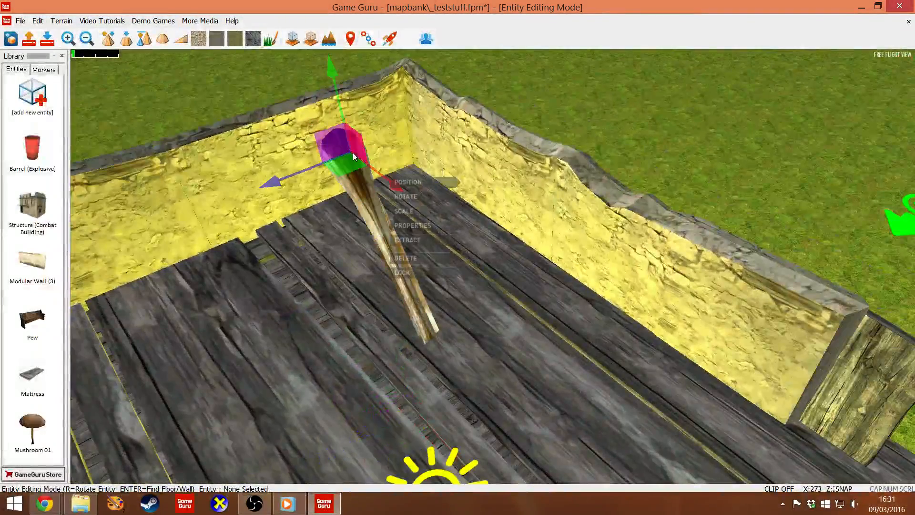
{"action": "left_click", "coordinate": [573, 84]}
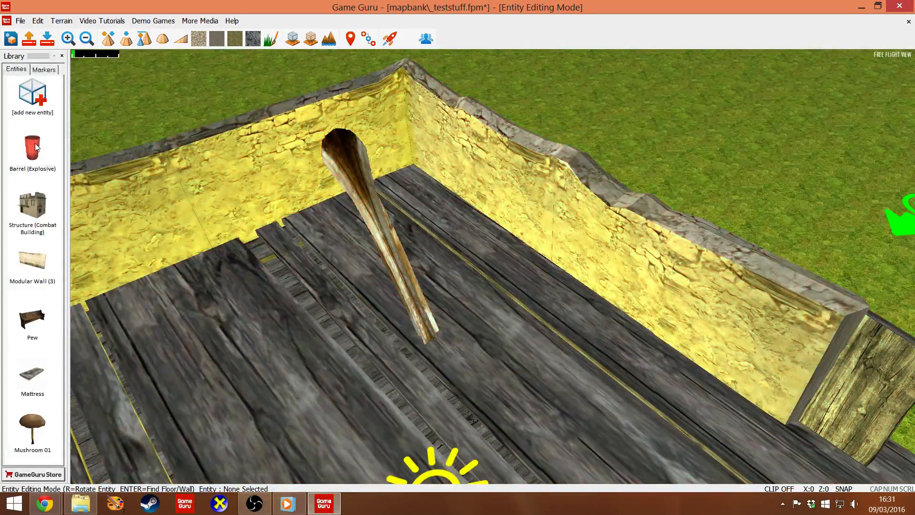
Place an explosive barrel on the building's roof, scale it up and position it over the protruding mushroom stalk.
{"action": "left_click", "coordinate": [35, 143]}
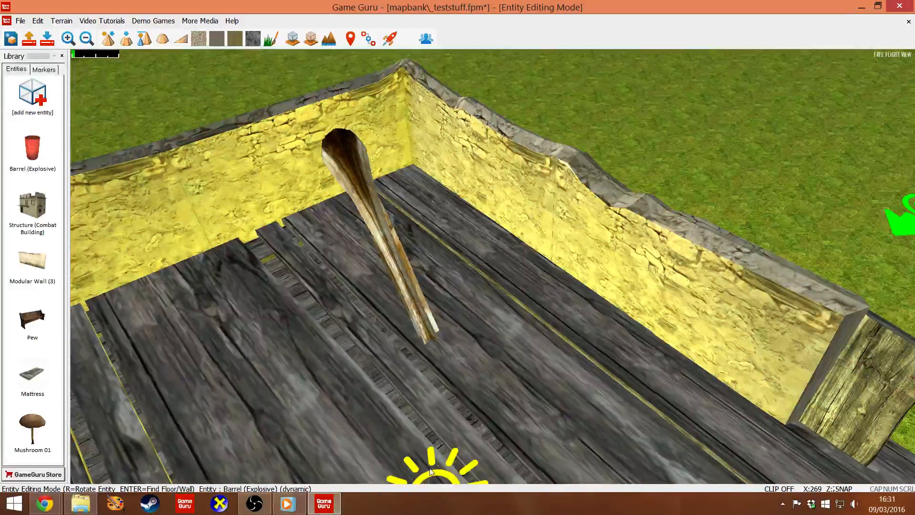
{"action": "key", "text": "s"}
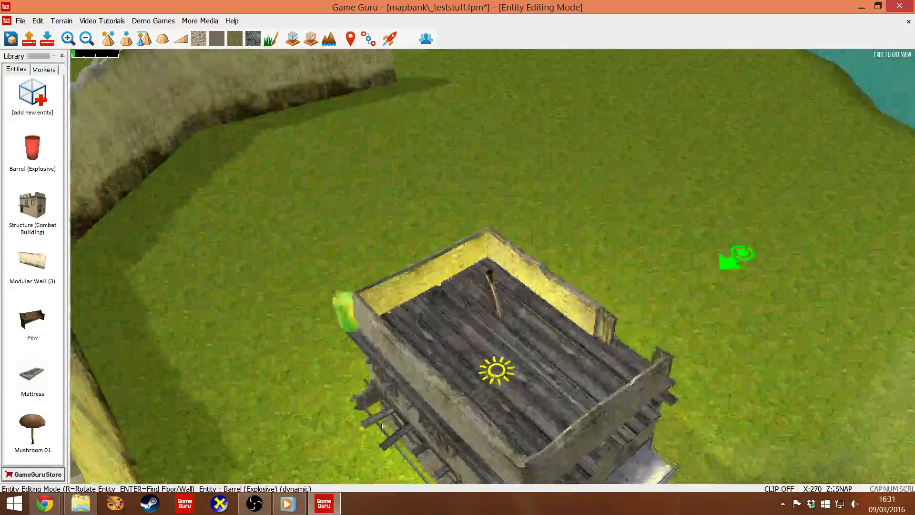
{"action": "left_click", "coordinate": [471, 438]}
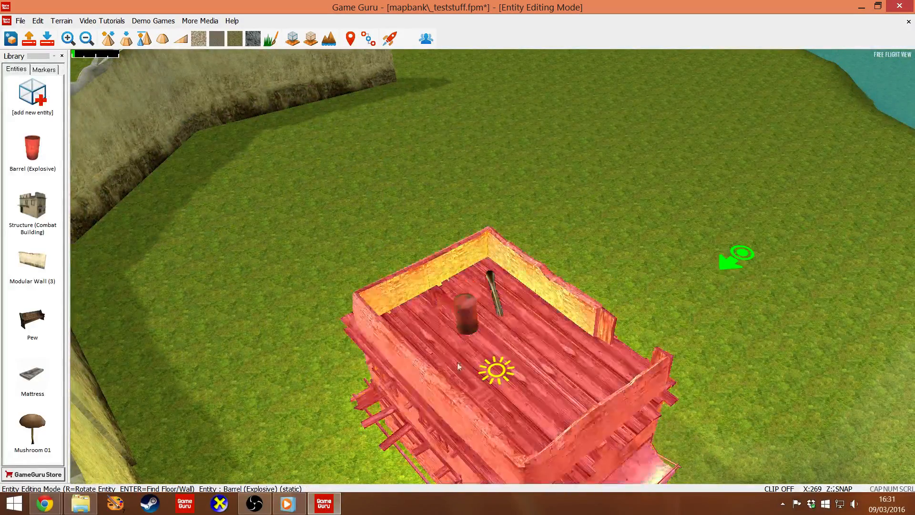
{"action": "left_click", "coordinate": [465, 320]}
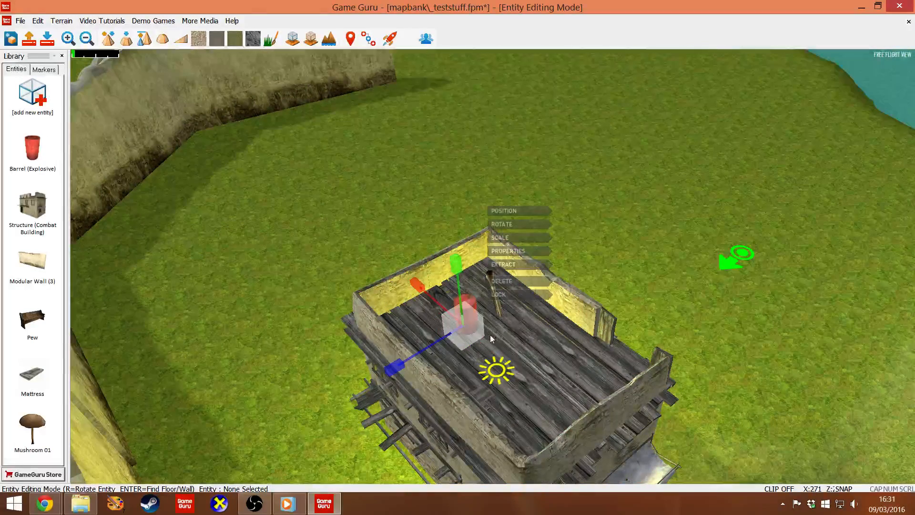
{"action": "left_click_drag", "start_coordinate": [480, 334], "coordinate": [485, 245]}
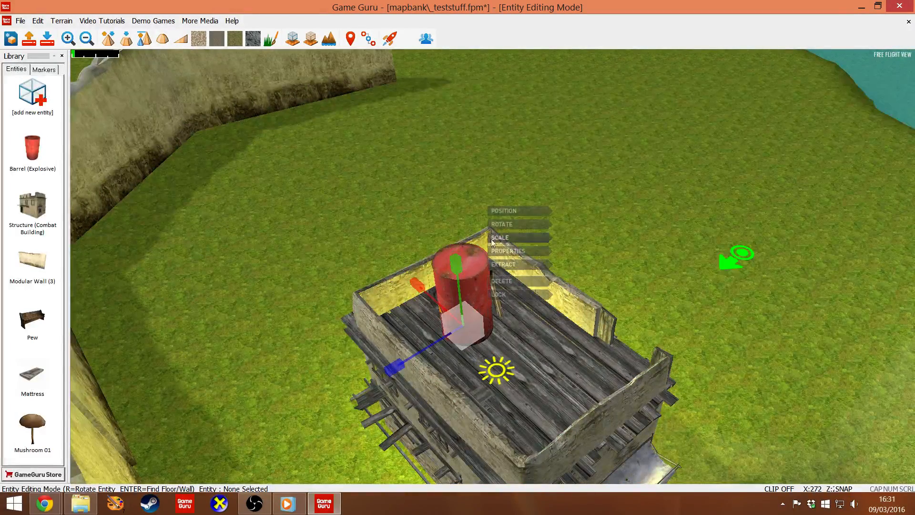
{"action": "mouse_move", "coordinate": [484, 319]}
{"action": "left_mouse_down"}
{"action": "mouse_move", "coordinate": [477, 322]}
{"action": "mouse_move", "coordinate": [486, 327]}
{"action": "left_mouse_up"}
Clip away the building's upper part and shift the yellow light marker beneath the hanging mushroom.
{"action": "key", "text": "a"}
{"action": "right_click_drag", "start_coordinate": [404, 330], "coordinate": [591, 225]}
{"action": "key", "text": "w"}
{"action": "key", "text": "s"}
{"action": "key", "text": "w"}
{"action": "key", "text": "w"}
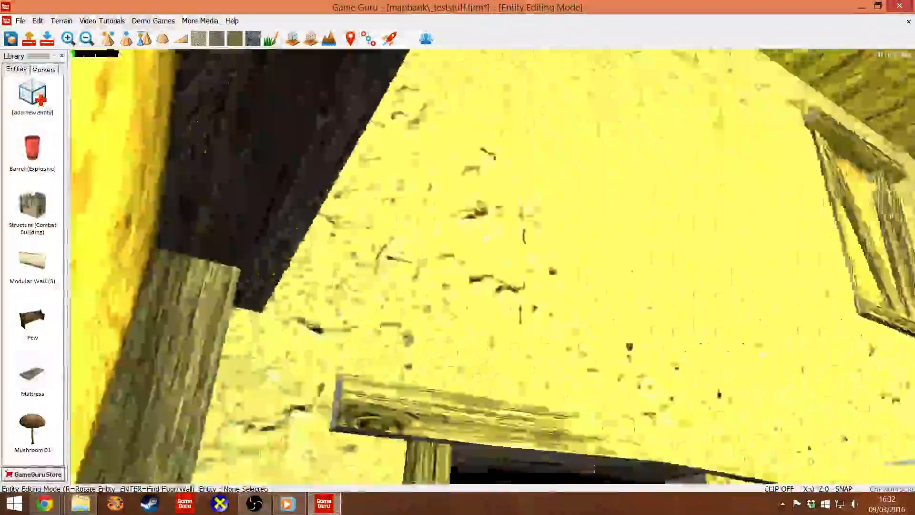
{"action": "key", "text": "s"}
{"action": "right_click_drag", "start_coordinate": [520, 307], "coordinate": [442, 345]}
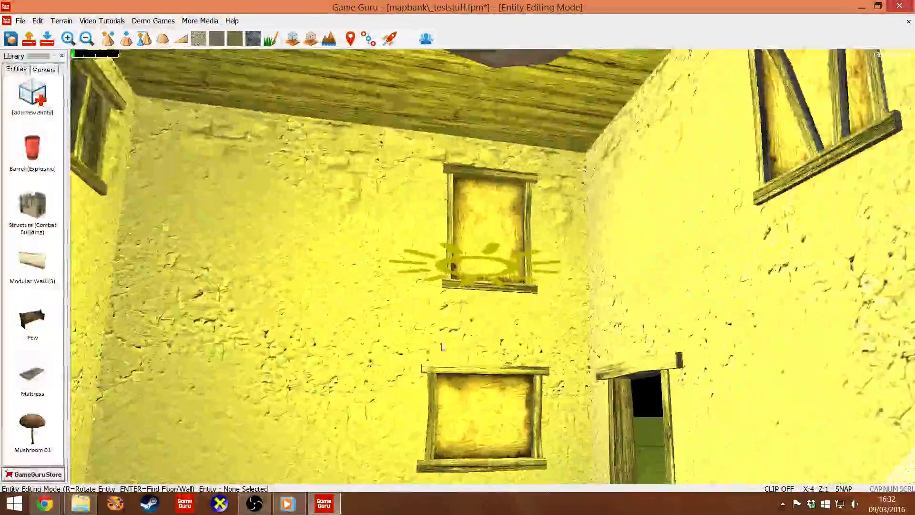
{"action": "left_click", "coordinate": [446, 260]}
{"action": "left_click", "coordinate": [461, 269]}
{"action": "left_click", "coordinate": [457, 279]}
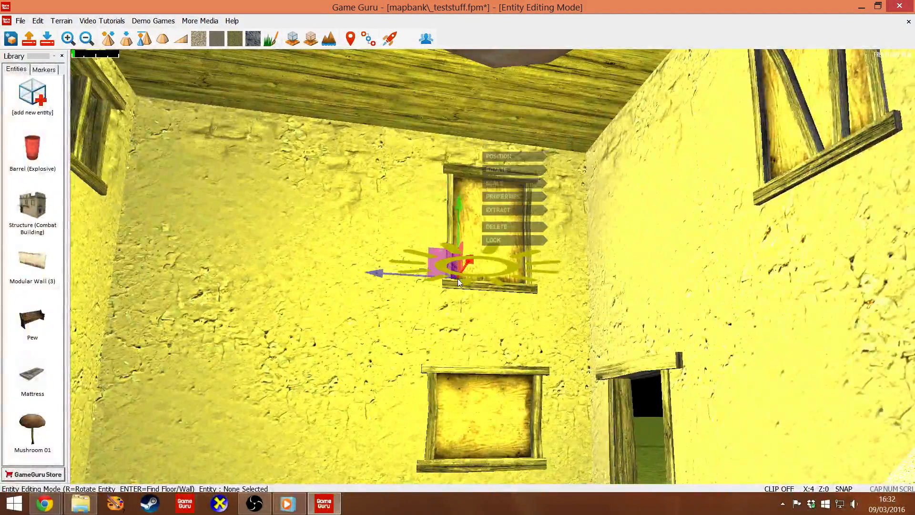
{"action": "left_click", "coordinate": [467, 285]}
{"action": "key", "text": "minus"}
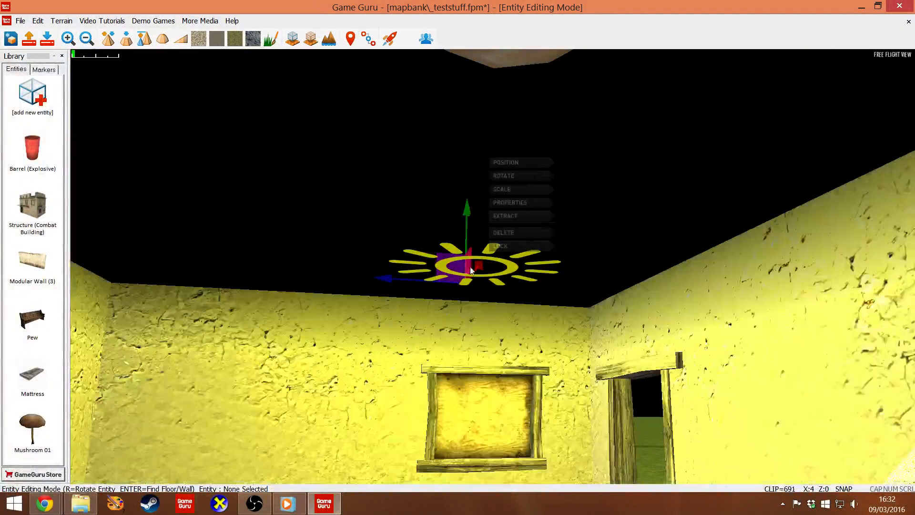
{"action": "left_click_drag", "start_coordinate": [471, 270], "coordinate": [506, 261]}
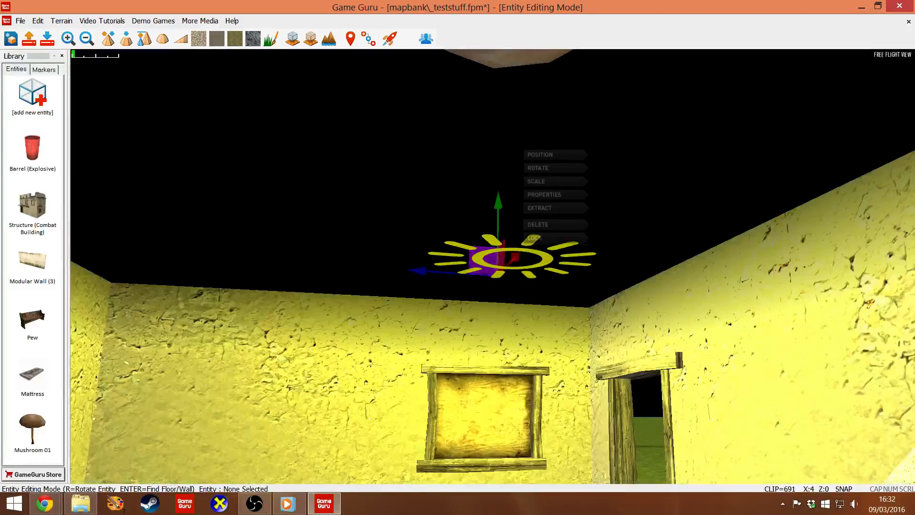
Turn clipping off to restore the whole building and release the light marker.
{"action": "key", "text": "s"}
{"action": "right_click_drag", "start_coordinate": [507, 262], "coordinate": [457, 346]}
{"action": "key", "text": "w"}
{"action": "key", "text": "s"}
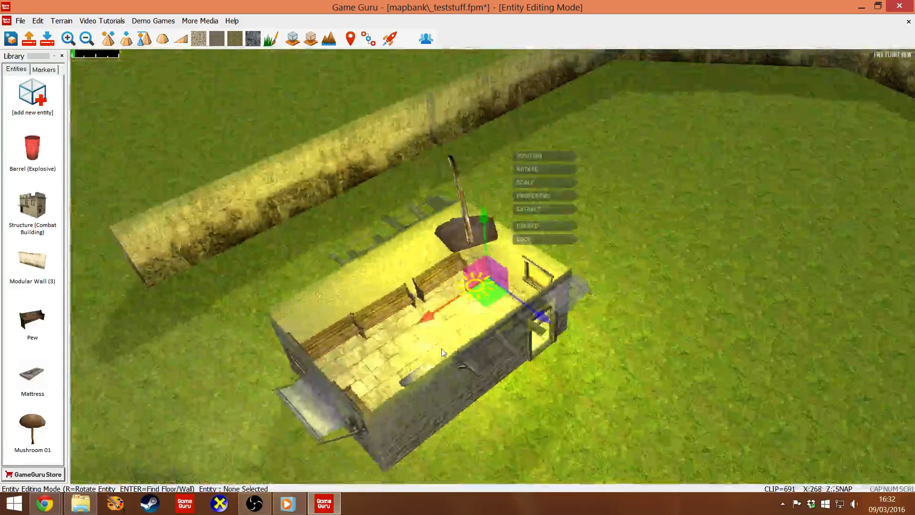
{"action": "scroll", "coordinate": [441, 350], "scroll_direction": "up", "scroll_amount": 3}
{"action": "key", "text": "w"}
{"action": "right_click_drag", "start_coordinate": [404, 353], "coordinate": [603, 461]}
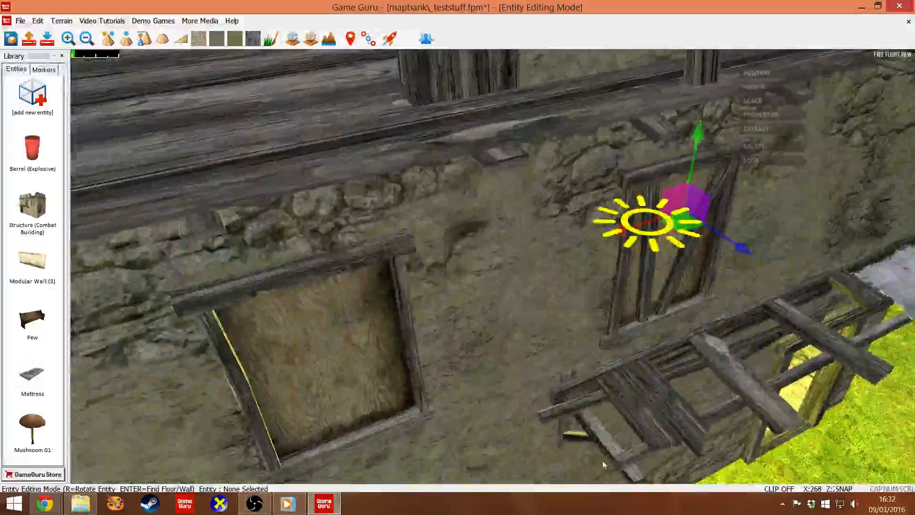
{"action": "left_click", "coordinate": [529, 361]}
{"action": "key", "text": "s"}
{"action": "left_click", "coordinate": [708, 462]}
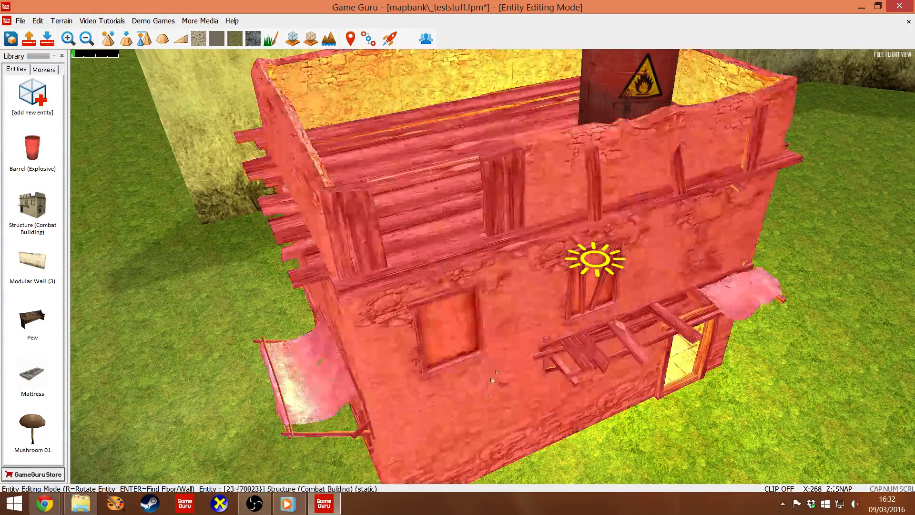
Lock the combat building so that the objects inside it can be selected, then clear the selection.
{"action": "left_click", "coordinate": [529, 285]}
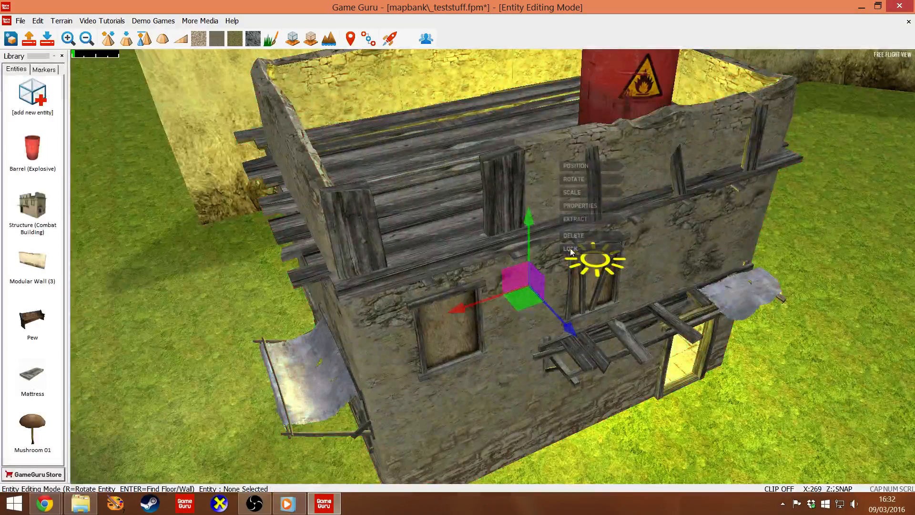
{"action": "left_click", "coordinate": [574, 248]}
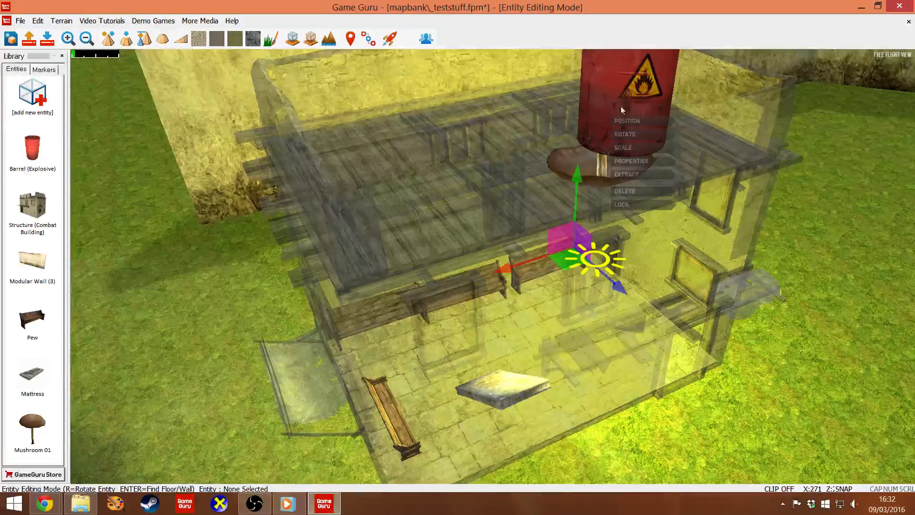
{"action": "left_click", "coordinate": [810, 233]}
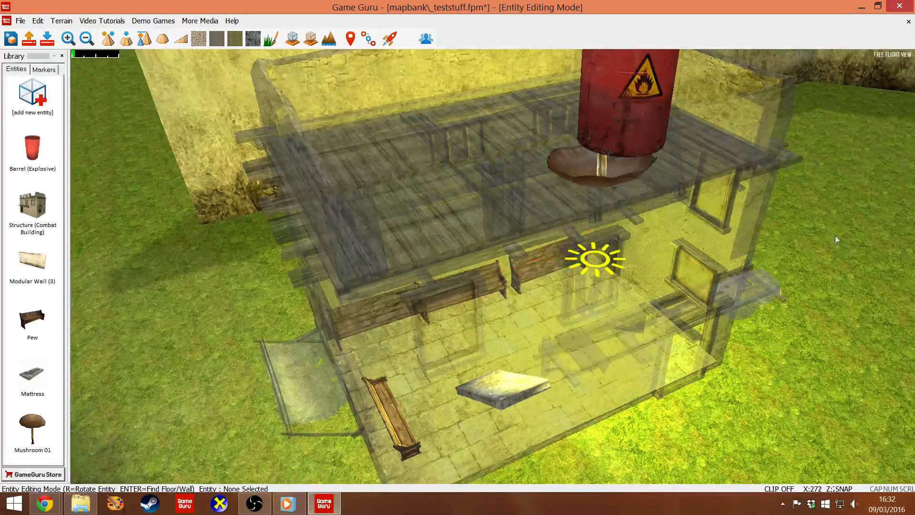
Delete the middle pew along the back wall and move the neighbouring pew into the gap.
{"action": "left_click", "coordinate": [597, 265]}
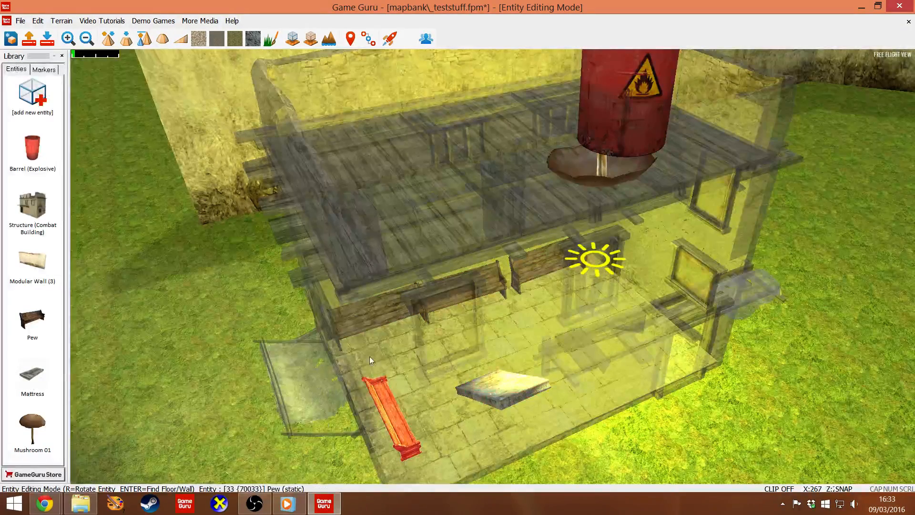
{"action": "right_click", "coordinate": [508, 279]}
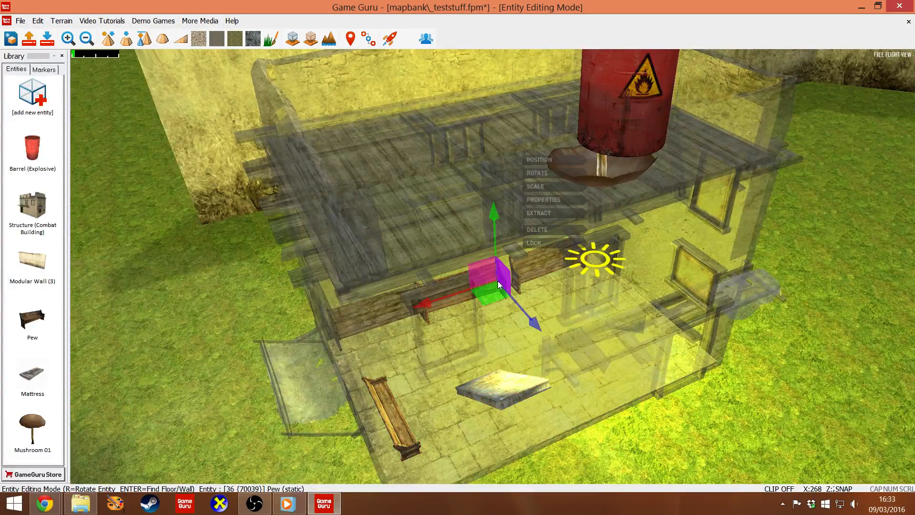
{"action": "left_click", "coordinate": [536, 239]}
{"action": "right_click", "coordinate": [409, 310]}
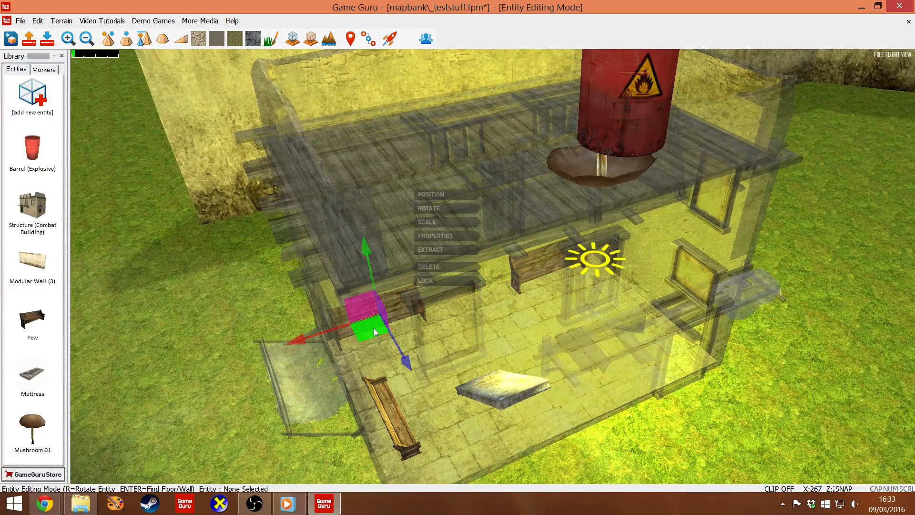
{"action": "left_click_drag", "start_coordinate": [374, 328], "coordinate": [450, 314]}
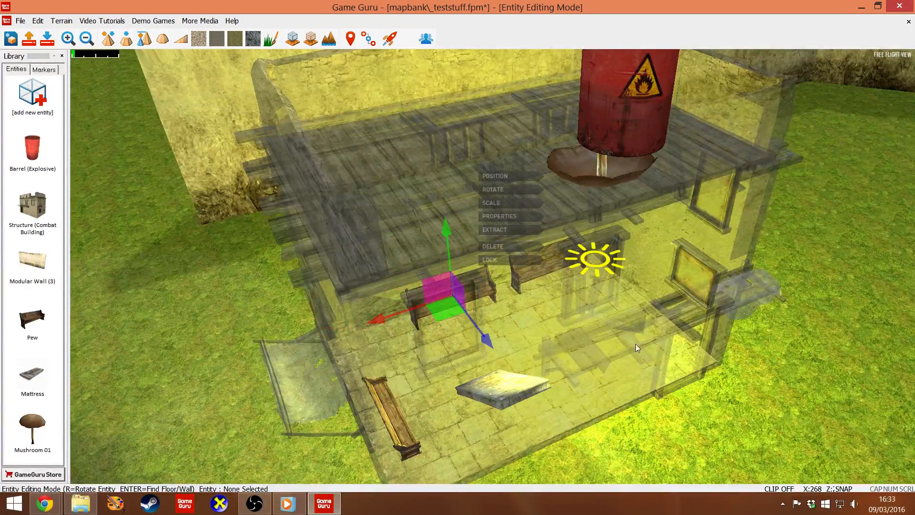
{"action": "left_click", "coordinate": [737, 427]}
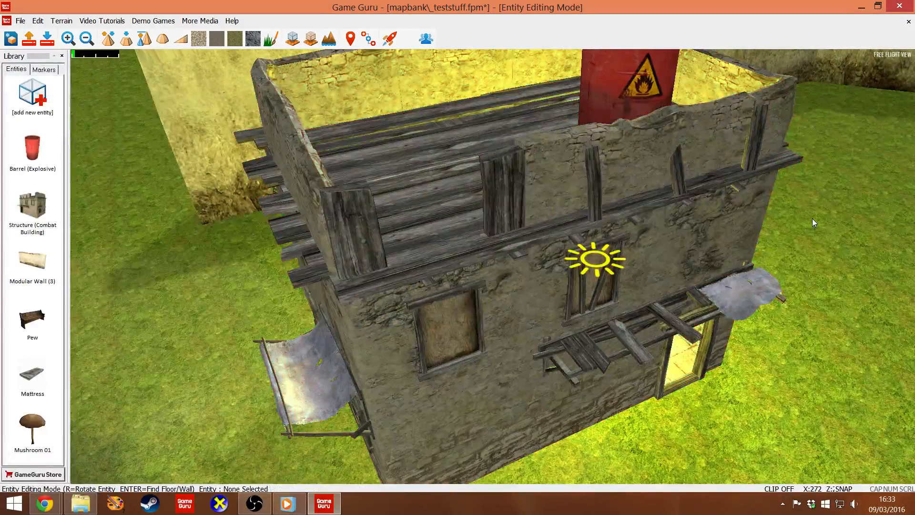
Place five explosive barrels on the grass beside the building's lit doorway.
{"action": "right_click_drag", "start_coordinate": [444, 241], "coordinate": [557, 247]}
{"action": "key", "text": "s"}
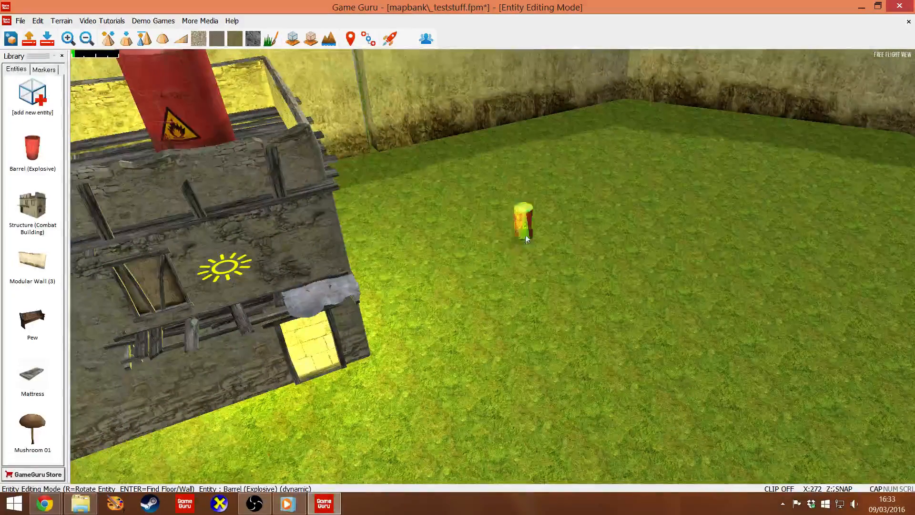
{"action": "left_click", "coordinate": [524, 234]}
{"action": "left_click", "coordinate": [492, 276]}
{"action": "left_click", "coordinate": [501, 341]}
{"action": "left_click", "coordinate": [559, 282]}
{"action": "left_click", "coordinate": [606, 208]}
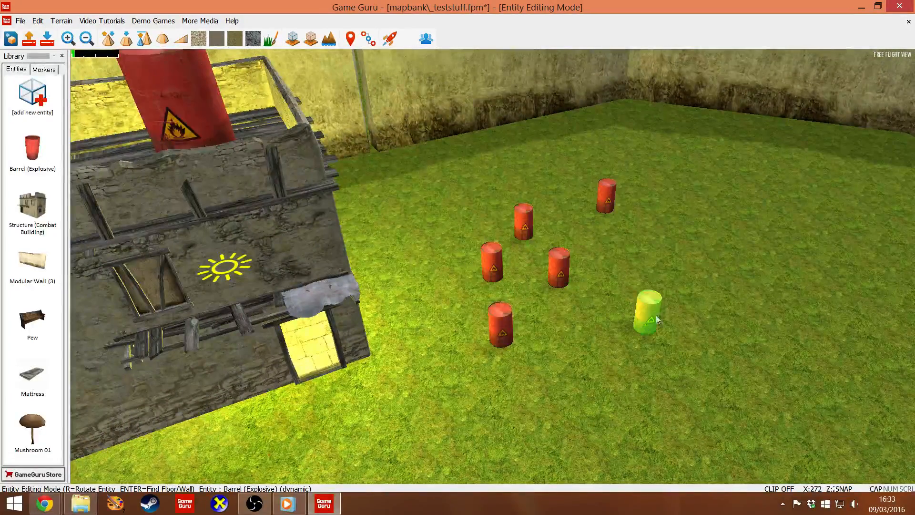
Place six more explosive barrels on the grass around and beyond the existing ones, and end the placement.
{"action": "left_click", "coordinate": [707, 235]}
{"action": "left_click", "coordinate": [641, 291]}
{"action": "left_click", "coordinate": [603, 409]}
{"action": "left_click", "coordinate": [738, 336]}
{"action": "left_click", "coordinate": [699, 295]}
{"action": "left_click", "coordinate": [770, 281]}
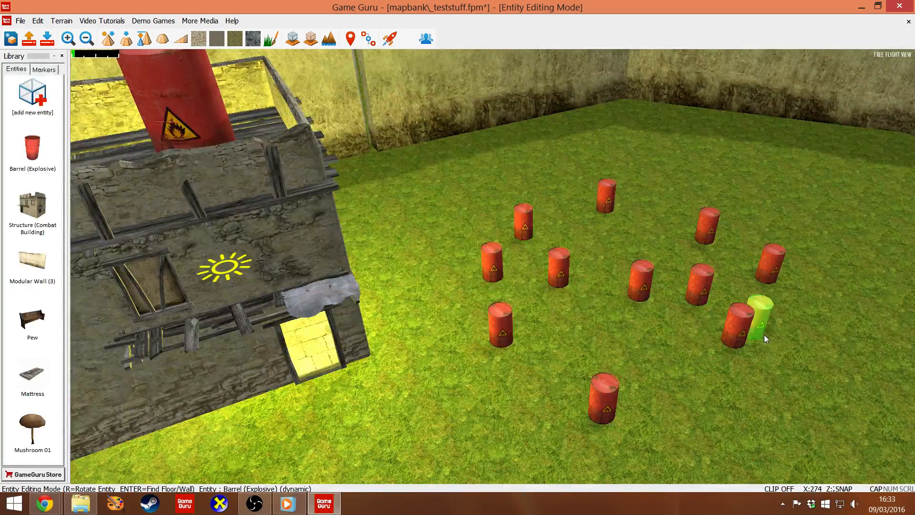
{"action": "right_click", "coordinate": [782, 364]}
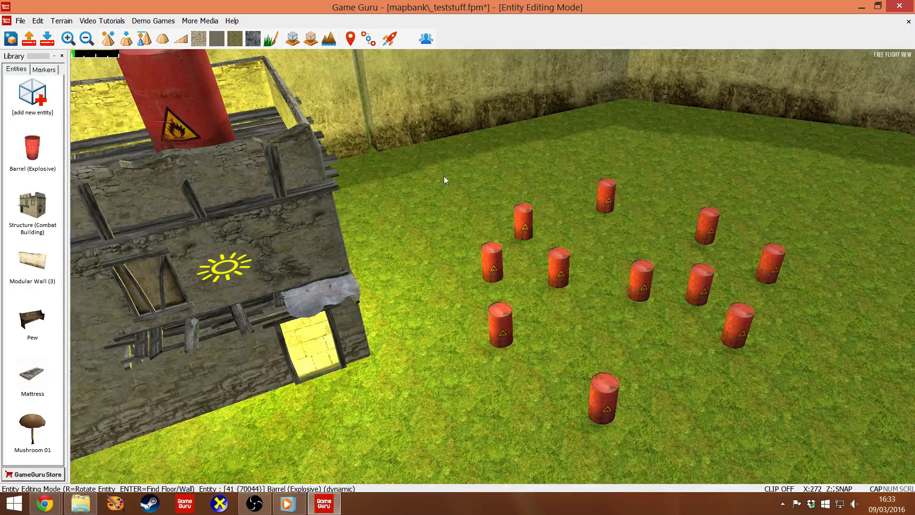
Box-select the seven barrels nearest the building and lock them.
{"action": "left_click_drag", "start_coordinate": [440, 166], "coordinate": [664, 444]}
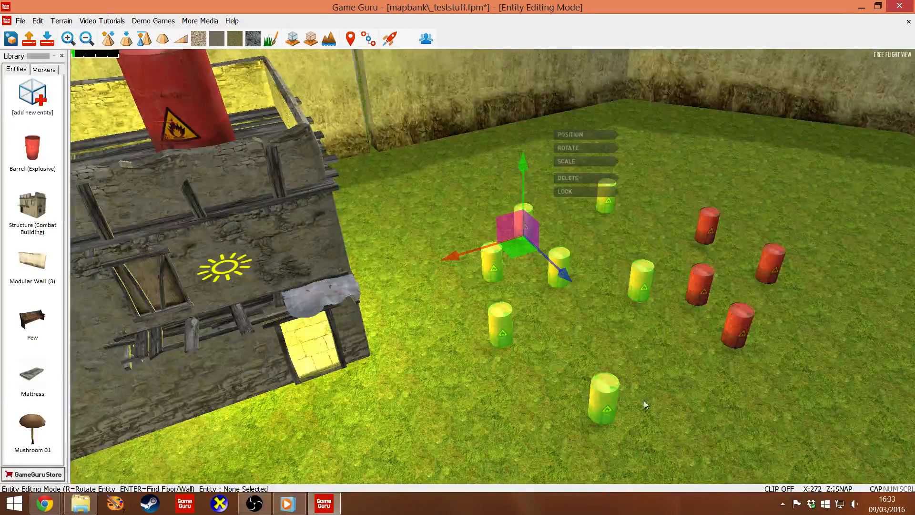
{"action": "left_click", "coordinate": [568, 191]}
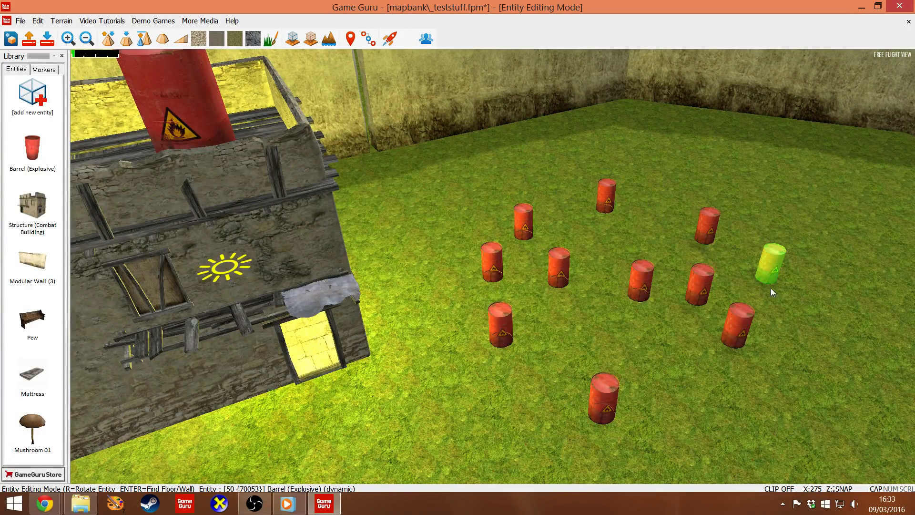
Box-select the whole barrel field repeatedly to check which barrels can still be selected alongside the locked ones.
{"action": "left_click_drag", "start_coordinate": [424, 151], "coordinate": [829, 453]}
{"action": "left_click", "coordinate": [413, 163]}
{"action": "left_click_drag", "start_coordinate": [414, 167], "coordinate": [752, 395]}
{"action": "left_click", "coordinate": [439, 163]}
{"action": "left_click_drag", "start_coordinate": [436, 158], "coordinate": [798, 434]}
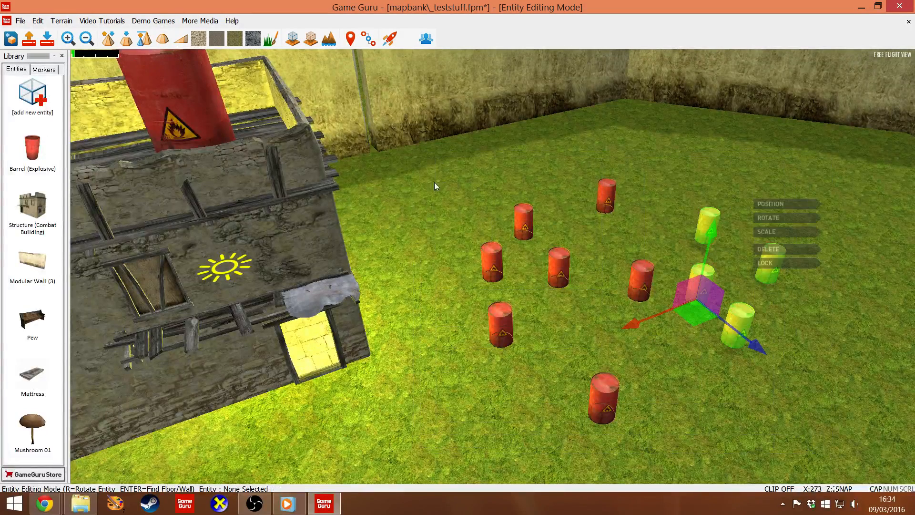
{"action": "left_click_drag", "start_coordinate": [419, 172], "coordinate": [832, 450]}
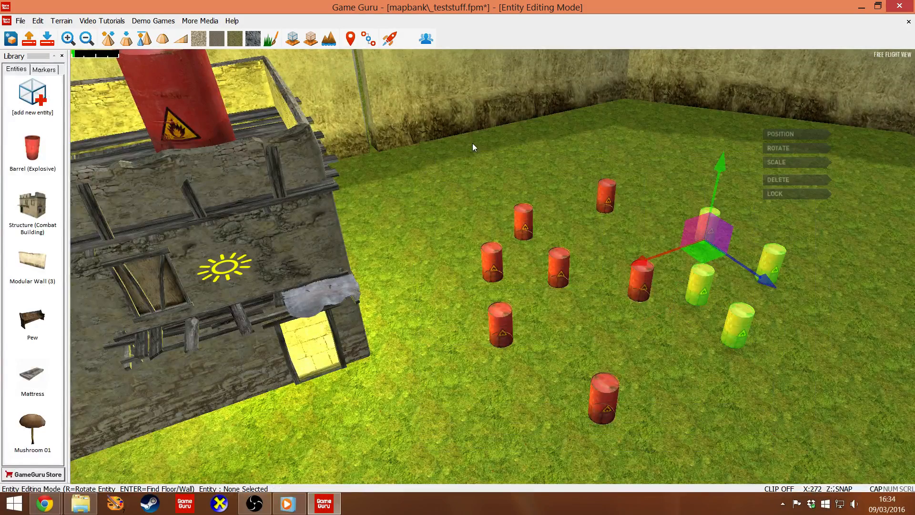
{"action": "left_click_drag", "start_coordinate": [429, 164], "coordinate": [844, 456]}
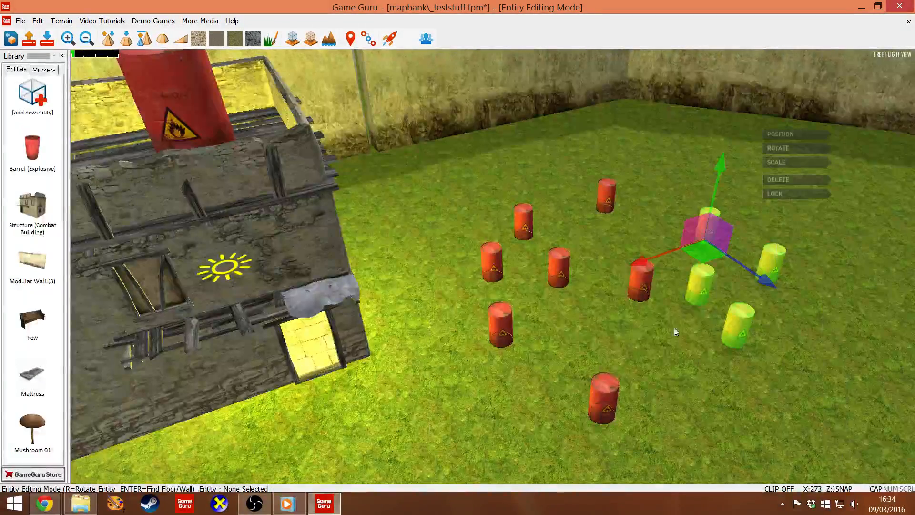
{"action": "right_click_drag", "start_coordinate": [594, 314], "coordinate": [567, 331]}
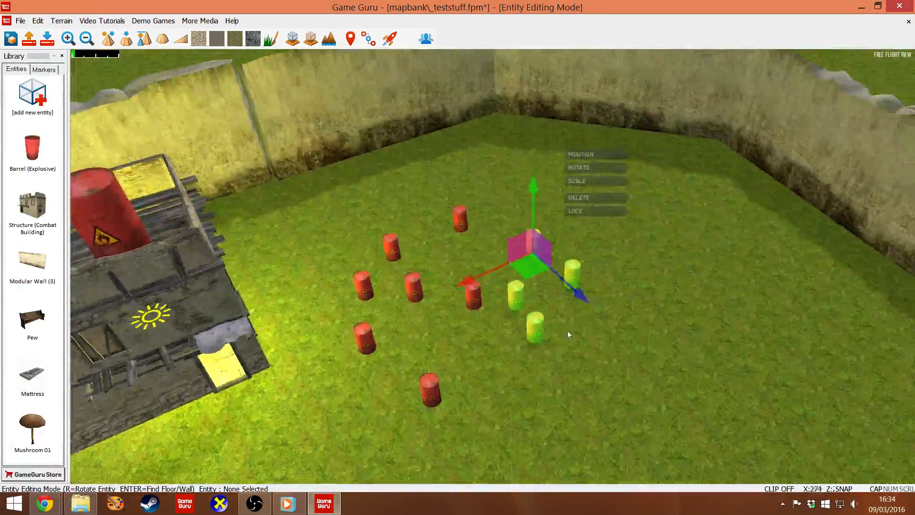
{"action": "left_click", "coordinate": [358, 234]}
{"action": "left_click_drag", "start_coordinate": [320, 204], "coordinate": [653, 438]}
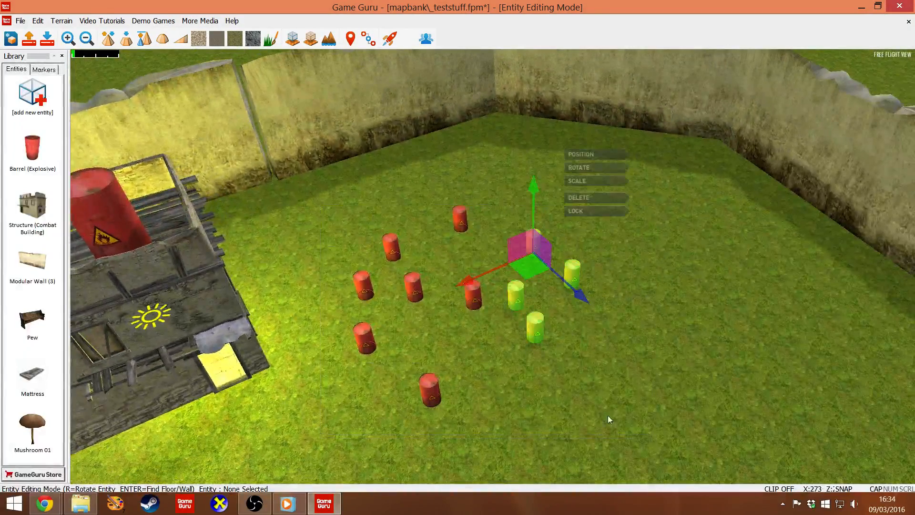
{"action": "left_click_drag", "start_coordinate": [316, 204], "coordinate": [495, 430]}
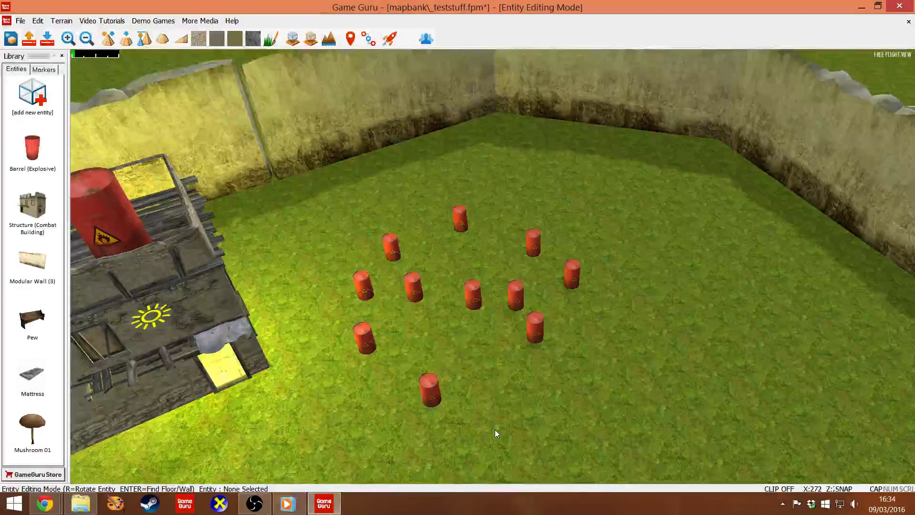
Box-select the four unlocked barrels, move them as a group a short way toward the foreground, and deselect them.
{"action": "left_click_drag", "start_coordinate": [307, 187], "coordinate": [619, 388]}
{"action": "left_click_drag", "start_coordinate": [513, 318], "coordinate": [493, 362]}
{"action": "left_click", "coordinate": [496, 421]}
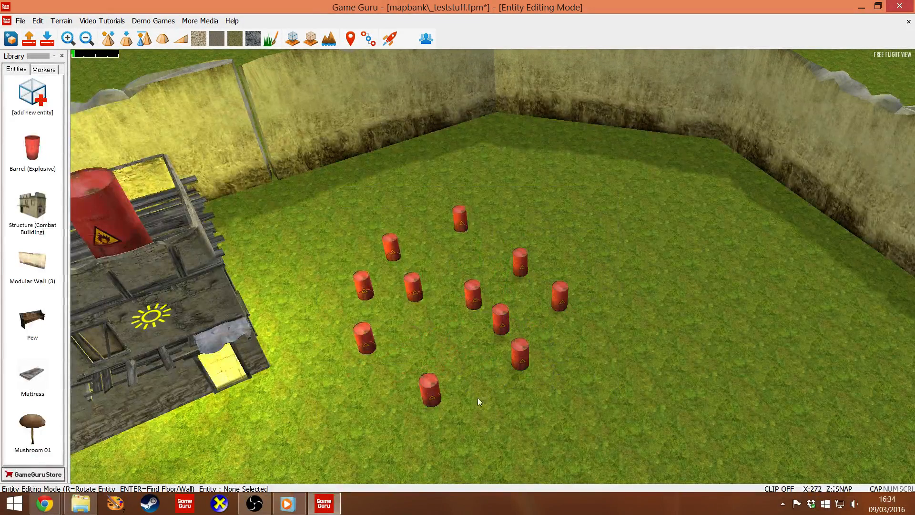
Unlock the locked barrels, select all eleven, and move the group toward the back wall, away from the building.
{"action": "left_click_drag", "start_coordinate": [330, 244], "coordinate": [562, 437]}
{"action": "left_click", "coordinate": [527, 438]}
{"action": "left_click_drag", "start_coordinate": [286, 185], "coordinate": [333, 230]}
{"action": "left_click_drag", "start_coordinate": [278, 199], "coordinate": [676, 439]}
{"action": "left_click_drag", "start_coordinate": [392, 277], "coordinate": [458, 248]}
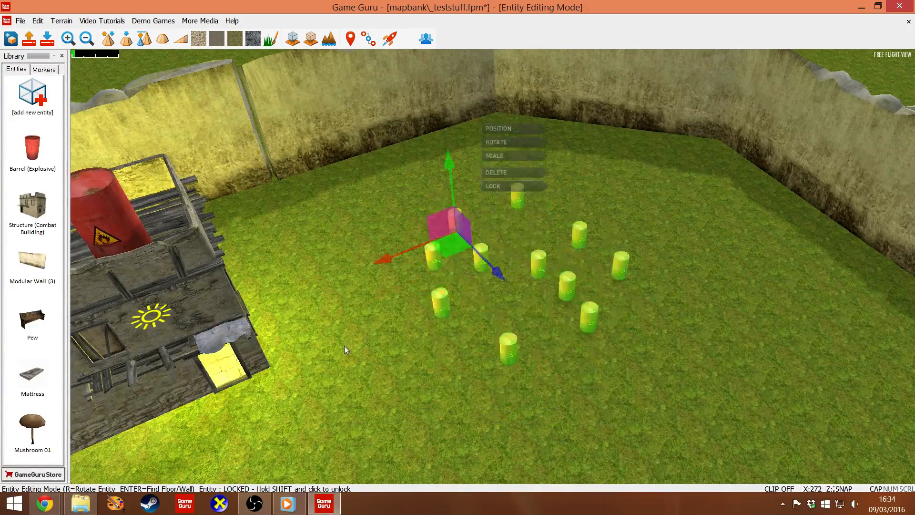
{"action": "left_click", "coordinate": [344, 345]}
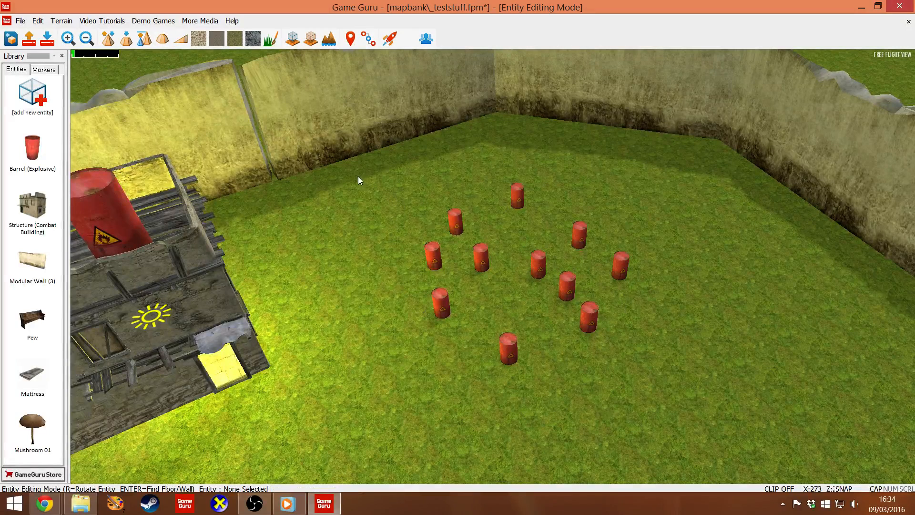
Extract the rearmost barrel of the field and place five barrels in a row along the back wall.
{"action": "left_click_drag", "start_coordinate": [359, 177], "coordinate": [669, 403]}
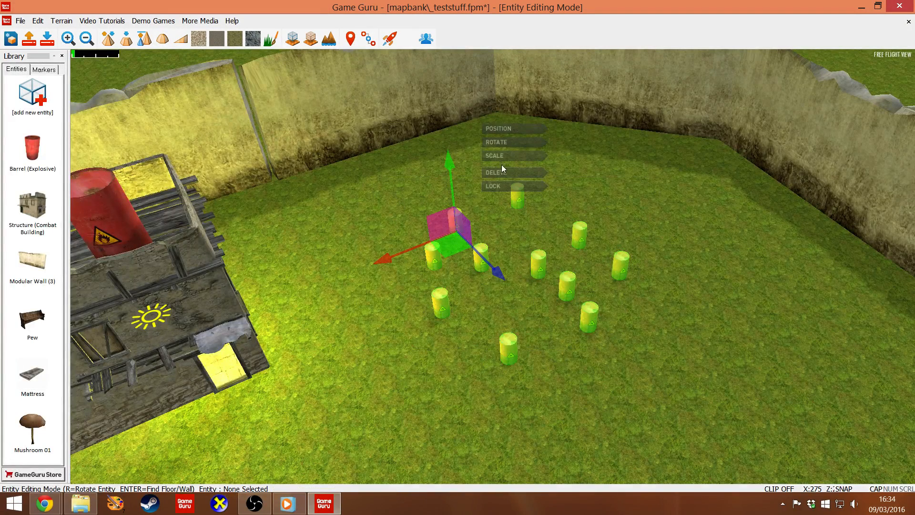
{"action": "left_click", "coordinate": [522, 236]}
{"action": "left_click", "coordinate": [519, 198]}
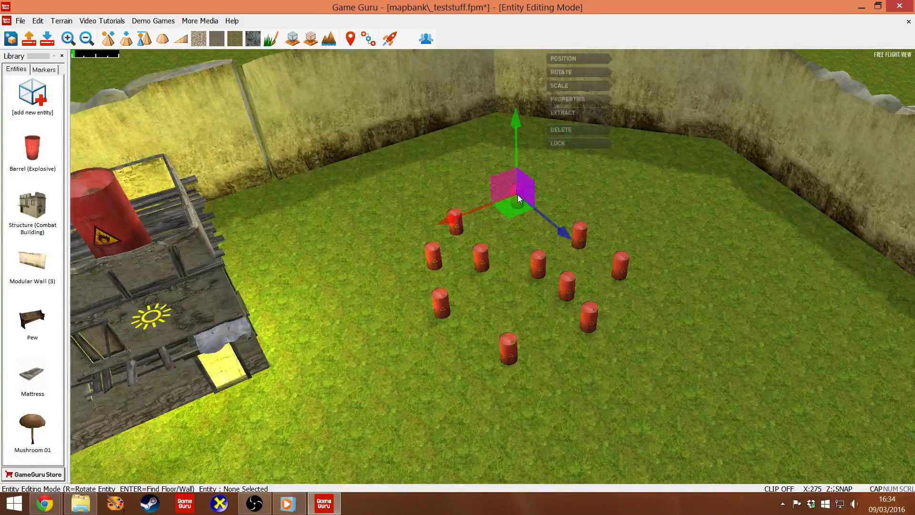
{"action": "left_click", "coordinate": [554, 116]}
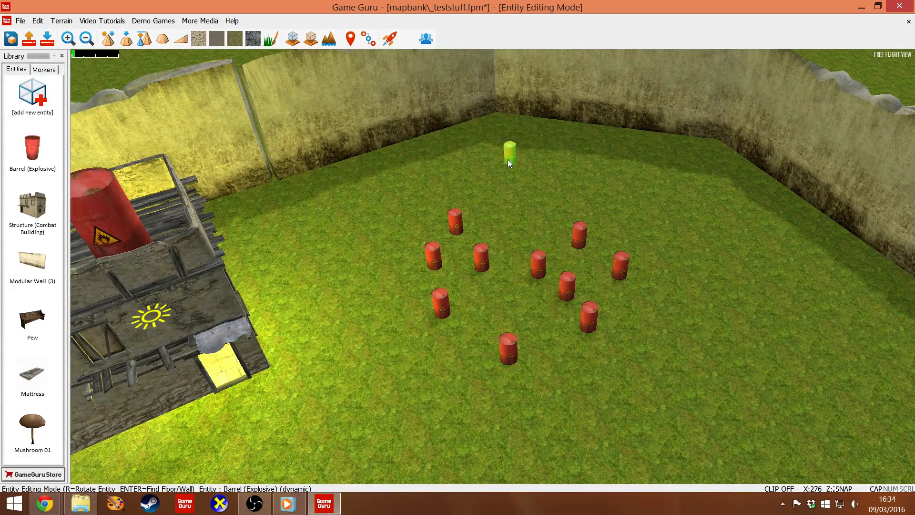
{"action": "left_click", "coordinate": [515, 160]}
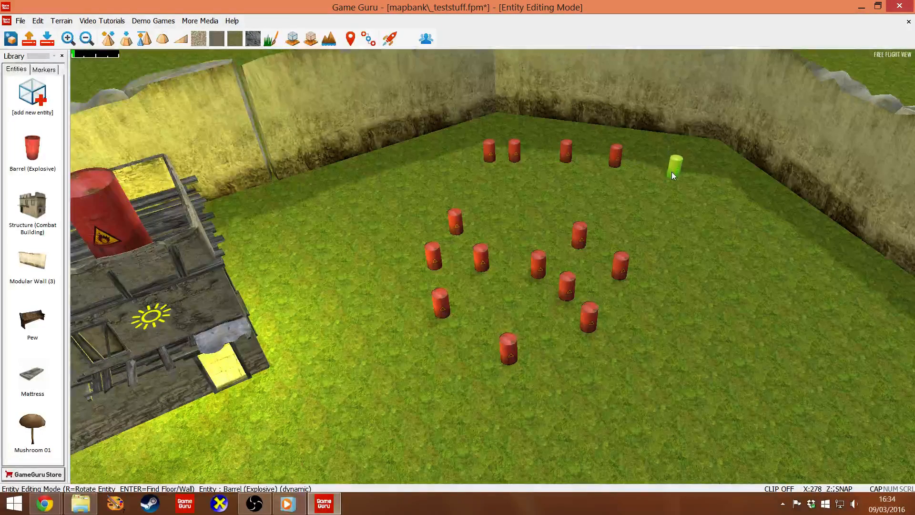
{"action": "left_click", "coordinate": [672, 175]}
Box-select the ten barrels in the main cluster, move them as a group next to the building, and deselect them.
{"action": "left_click_drag", "start_coordinate": [400, 209], "coordinate": [730, 450]}
{"action": "left_click", "coordinate": [539, 265]}
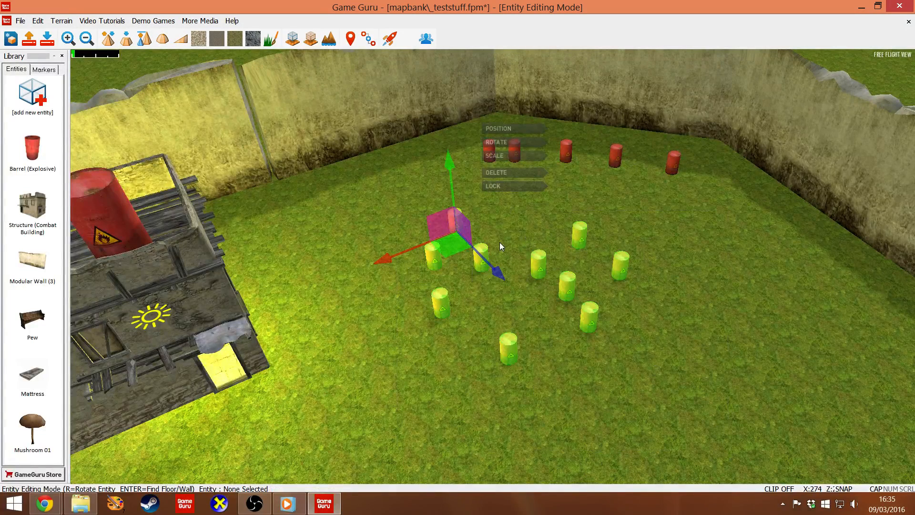
{"action": "left_click", "coordinate": [682, 334]}
{"action": "left_click_drag", "start_coordinate": [362, 183], "coordinate": [693, 418]}
{"action": "left_click_drag", "start_coordinate": [466, 253], "coordinate": [313, 213]}
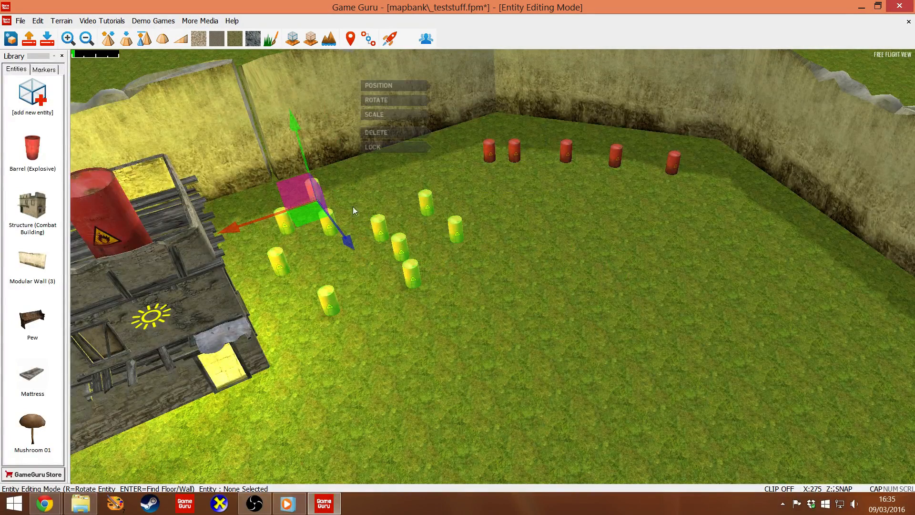
{"action": "left_click", "coordinate": [367, 219]}
Extract the rear barrel of the cluster beside the building, set it down near its original spot, and clear the selection.
{"action": "left_click", "coordinate": [422, 199]}
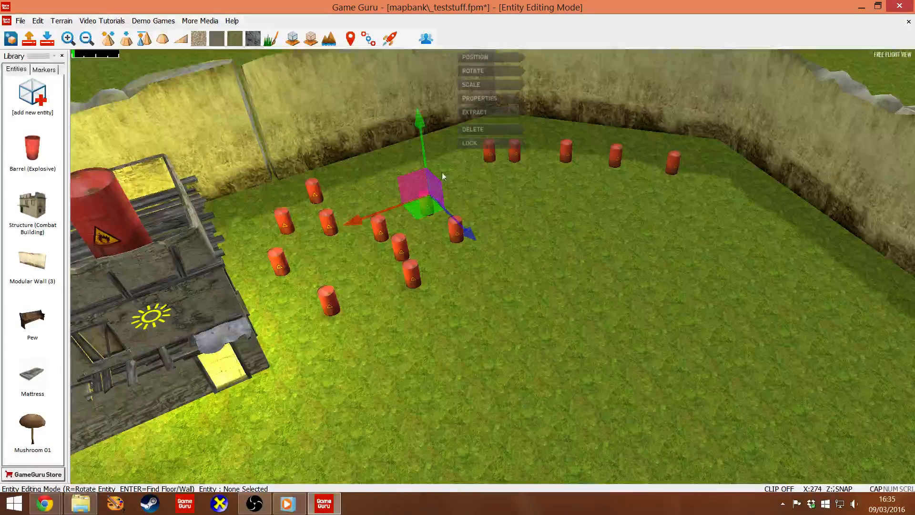
{"action": "left_click", "coordinate": [476, 113]}
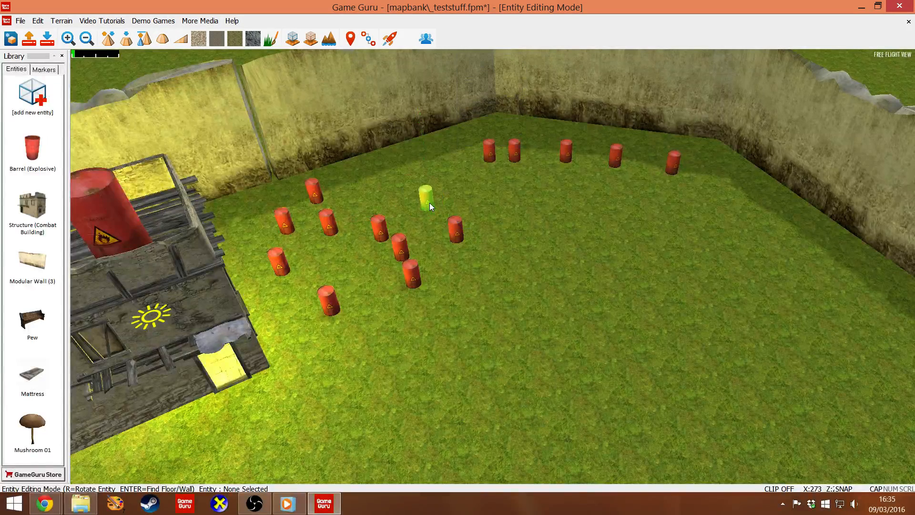
{"action": "left_click", "coordinate": [276, 184]}
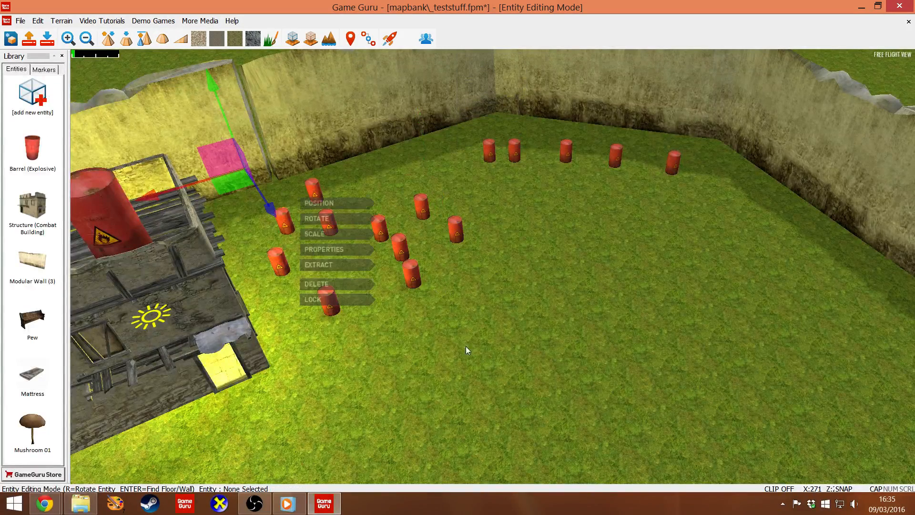
{"action": "left_click", "coordinate": [467, 341]}
Box-select the ten barrels beside the building from the front corner and nudge the group slightly toward the foreground.
{"action": "left_click_drag", "start_coordinate": [521, 343], "coordinate": [272, 184]}
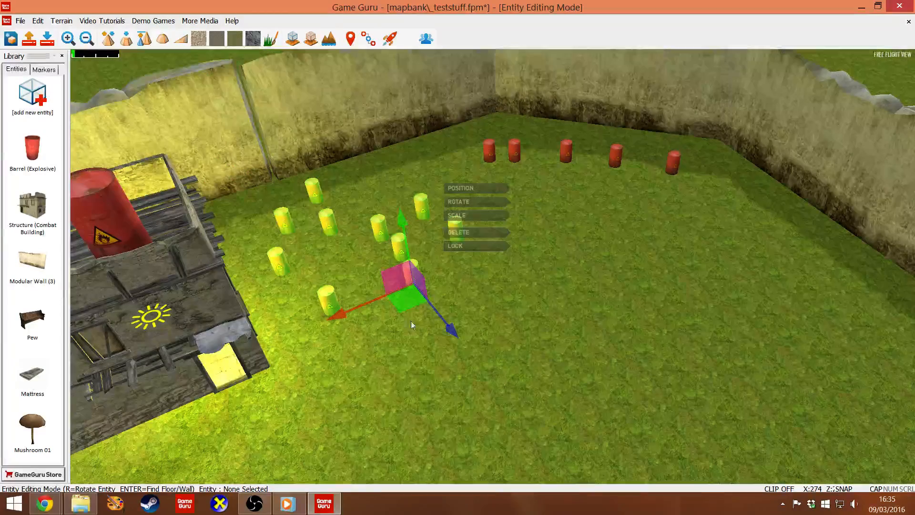
{"action": "left_click_drag", "start_coordinate": [402, 305], "coordinate": [397, 309]}
{"action": "left_click", "coordinate": [507, 211]}
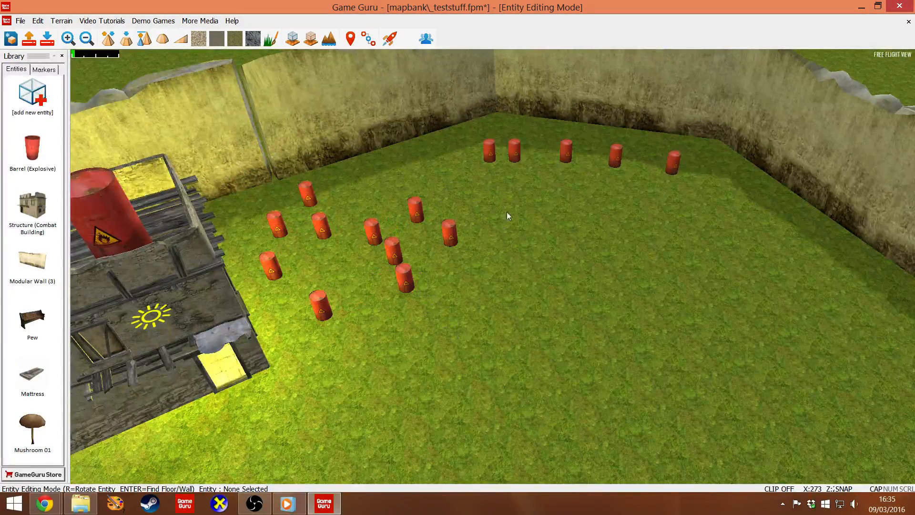
Extract the second barrel in the back-wall row and place nine barrels scattered across the open grass.
{"action": "left_click", "coordinate": [512, 157]}
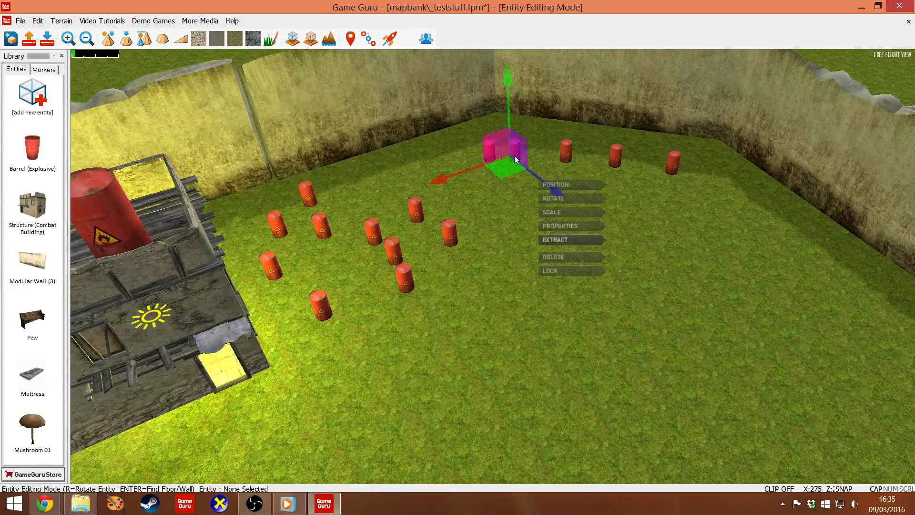
{"action": "left_click_drag", "start_coordinate": [514, 153], "coordinate": [558, 241]}
{"action": "left_click", "coordinate": [606, 209]}
{"action": "left_click", "coordinate": [586, 226]}
{"action": "left_click", "coordinate": [526, 355]}
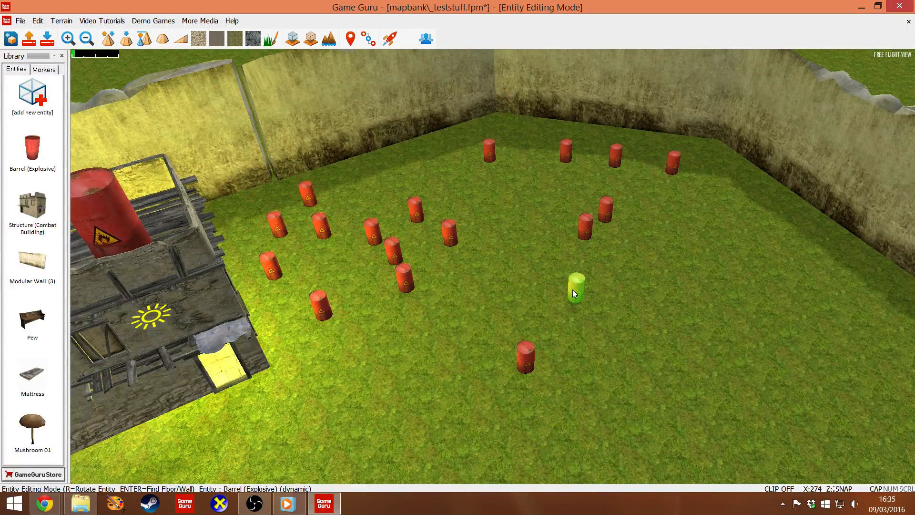
{"action": "left_click", "coordinate": [576, 287]}
{"action": "left_click", "coordinate": [593, 268]}
{"action": "left_click", "coordinate": [656, 239]}
{"action": "left_click", "coordinate": [647, 347]}
{"action": "left_click", "coordinate": [500, 265]}
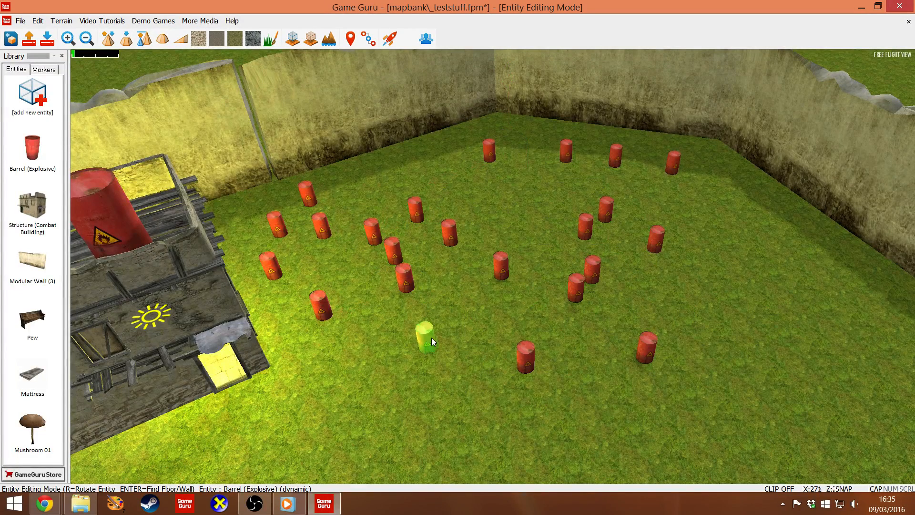
{"action": "left_click", "coordinate": [431, 337]}
{"action": "right_click", "coordinate": [430, 337]}
Box-select the eight new barrels farthest from the building and shift the group slightly away from it, toward the foreground.
{"action": "left_click_drag", "start_coordinate": [491, 183], "coordinate": [667, 404]}
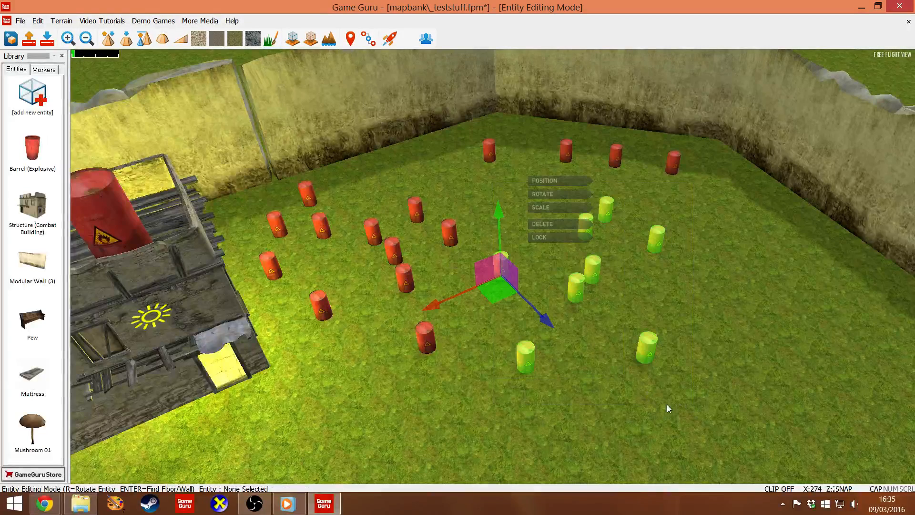
{"action": "left_click_drag", "start_coordinate": [519, 284], "coordinate": [511, 306]}
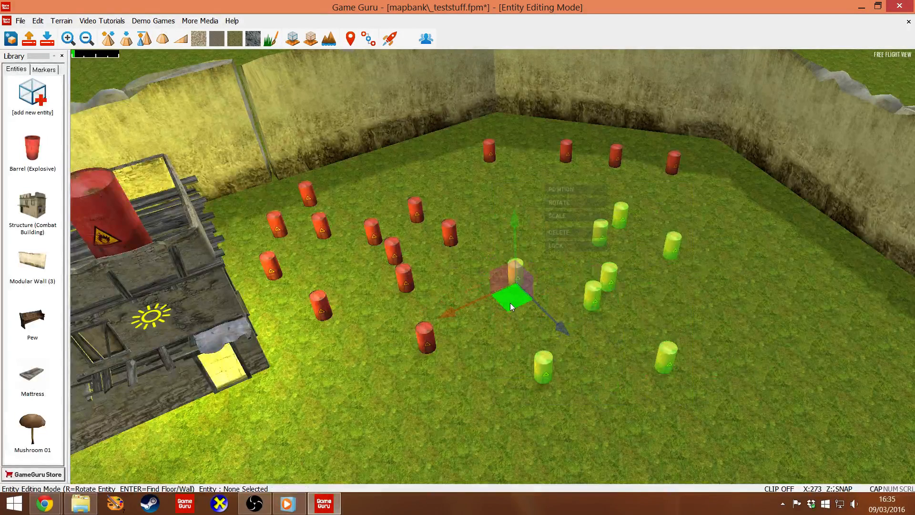
{"action": "left_click", "coordinate": [593, 301]}
Box-select the same eight barrels from opposite corners to compare where the move gizmo is anchored.
{"action": "left_click_drag", "start_coordinate": [490, 198], "coordinate": [712, 399]}
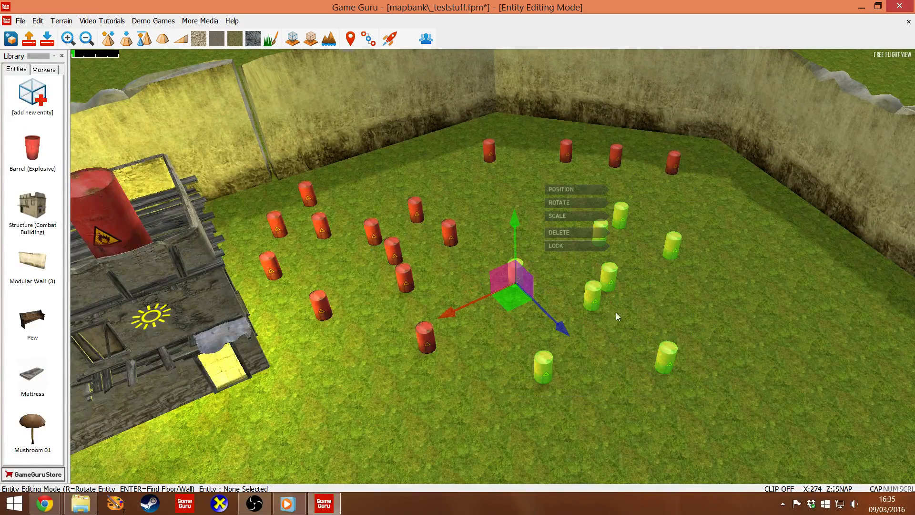
{"action": "left_click", "coordinate": [593, 299]}
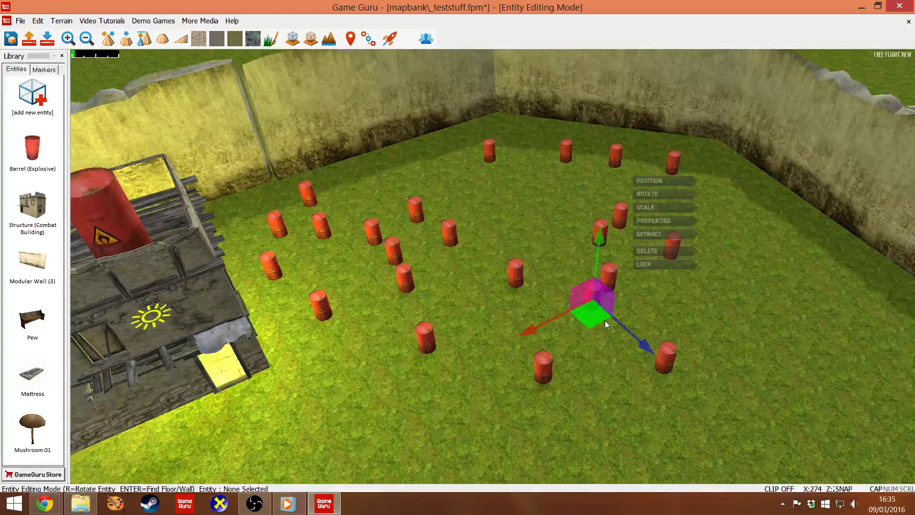
{"action": "left_click_drag", "start_coordinate": [758, 422], "coordinate": [696, 384]}
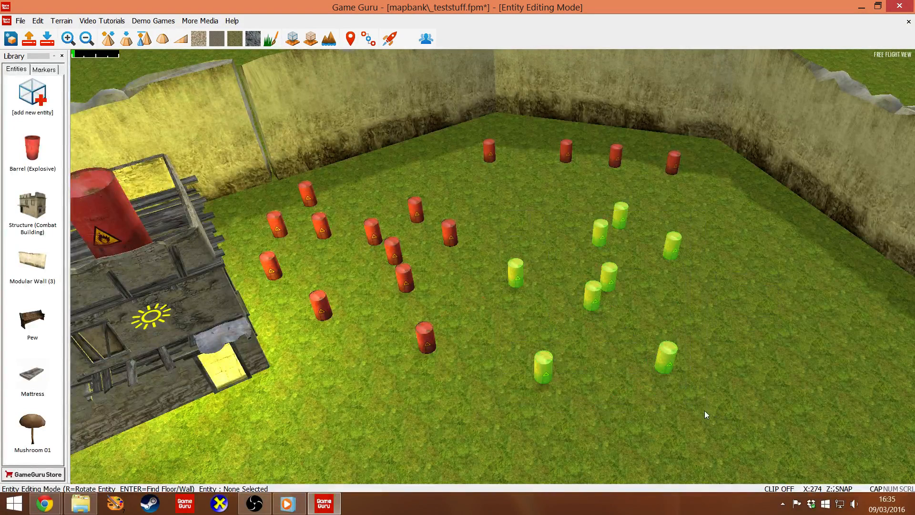
{"action": "left_click", "coordinate": [719, 418]}
Box-select seven of the new barrels from the front corner, nudge the group slightly toward the foreground, and deselect it.
{"action": "left_click_drag", "start_coordinate": [743, 427], "coordinate": [520, 200]}
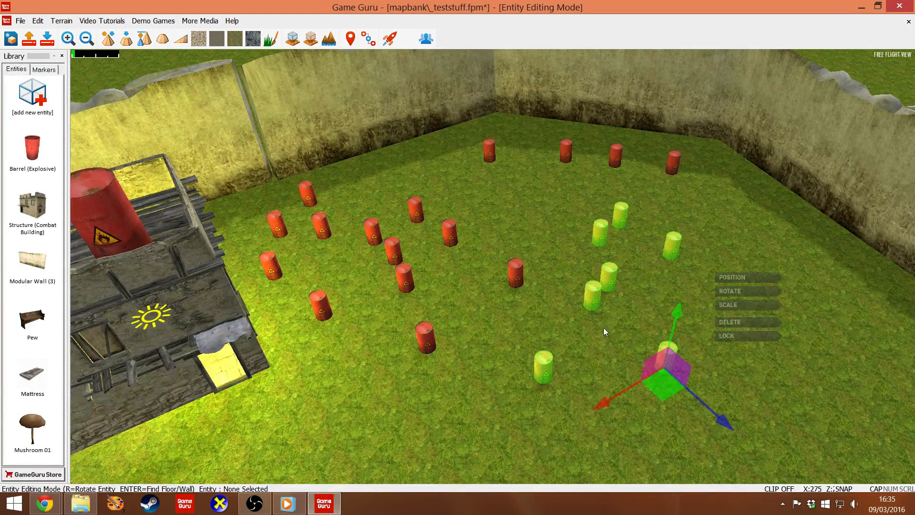
{"action": "left_click_drag", "start_coordinate": [677, 385], "coordinate": [686, 393]}
{"action": "left_click", "coordinate": [533, 328]}
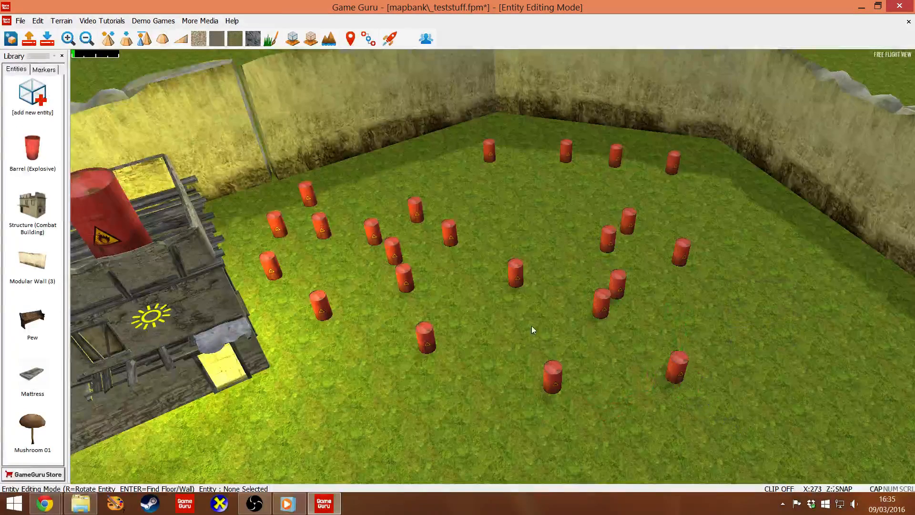
Box-select the eight barrels farthest from the building and rotate the group while shifting it across the grass.
{"action": "left_click_drag", "start_coordinate": [488, 202], "coordinate": [508, 213]}
{"action": "left_click", "coordinate": [783, 415]}
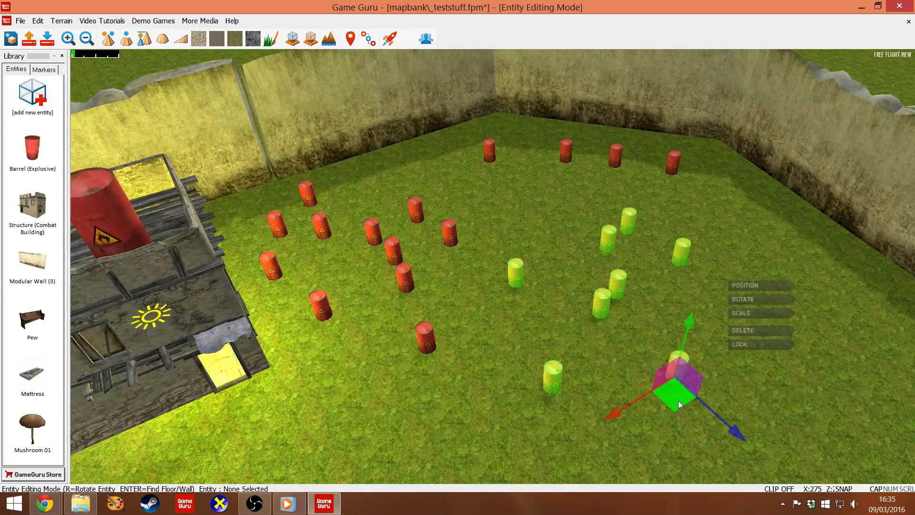
{"action": "left_click_drag", "start_coordinate": [679, 400], "coordinate": [647, 355]}
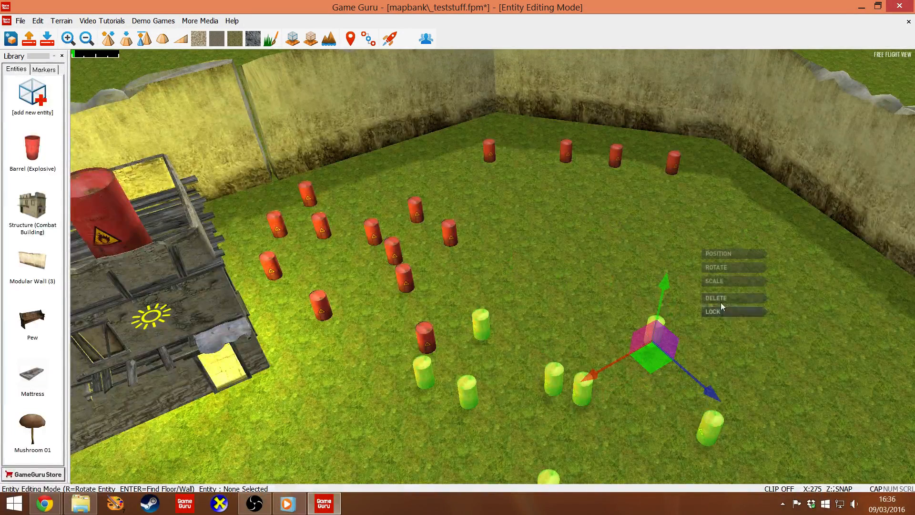
Scale the eight selected barrels up to several times their size, reposition the group nearer the back wall, and deselect it.
{"action": "left_click", "coordinate": [730, 267]}
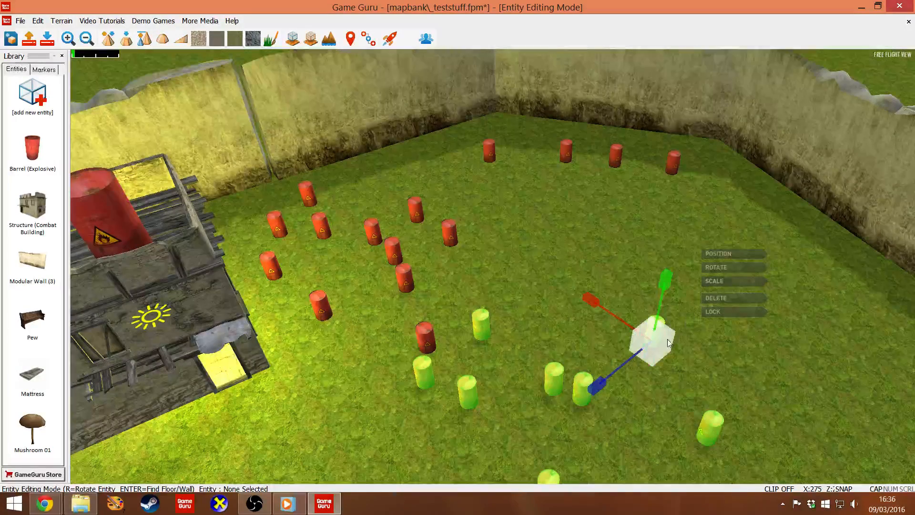
{"action": "left_click_drag", "start_coordinate": [668, 339], "coordinate": [688, 233]}
{"action": "left_click", "coordinate": [716, 254]}
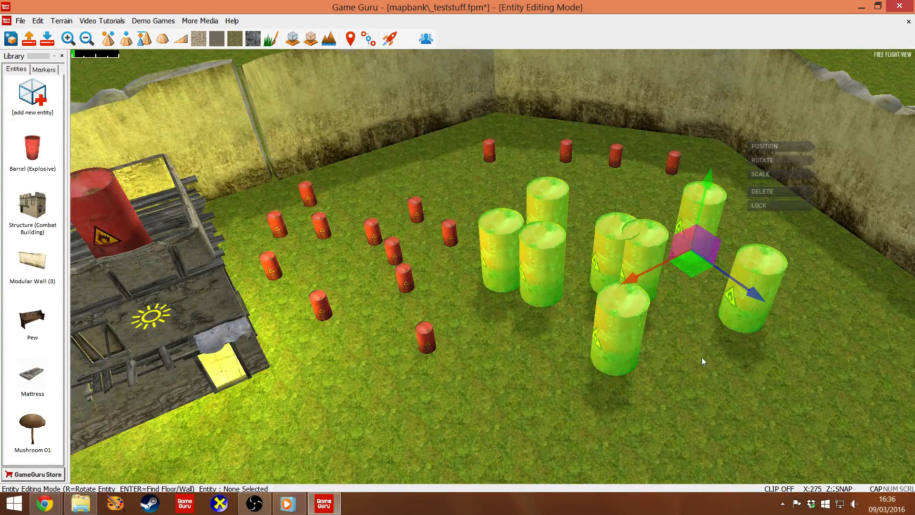
{"action": "left_click", "coordinate": [537, 358]}
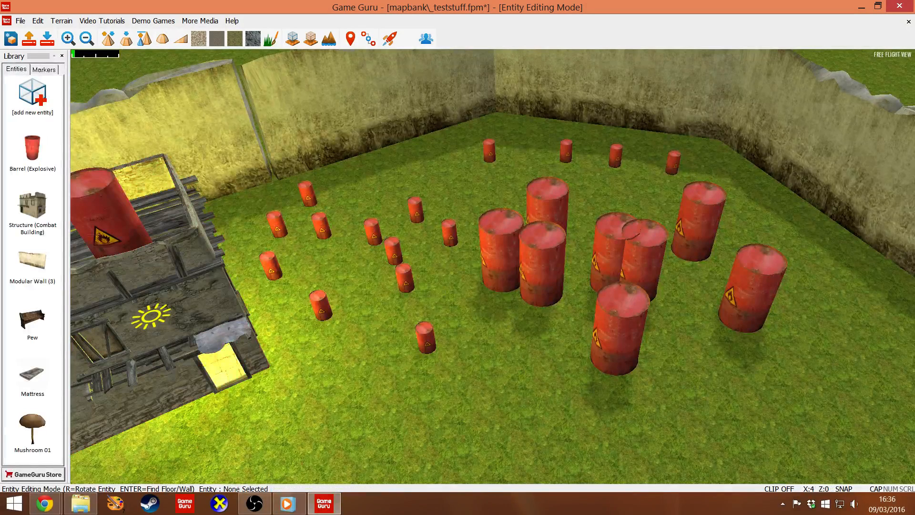
Place a Structure (Combat Building) on the open grass outside the walled enclosure.
{"action": "key", "text": "w"}
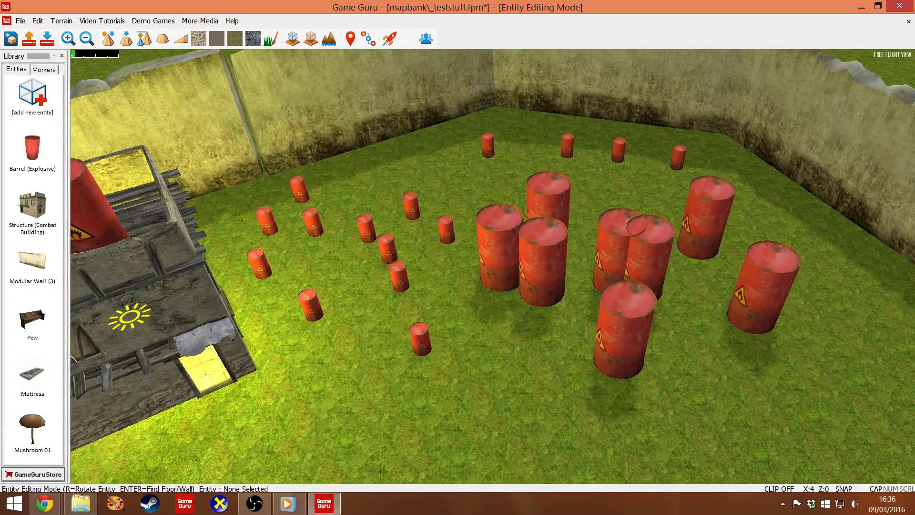
{"action": "key", "text": "alt+Tab"}
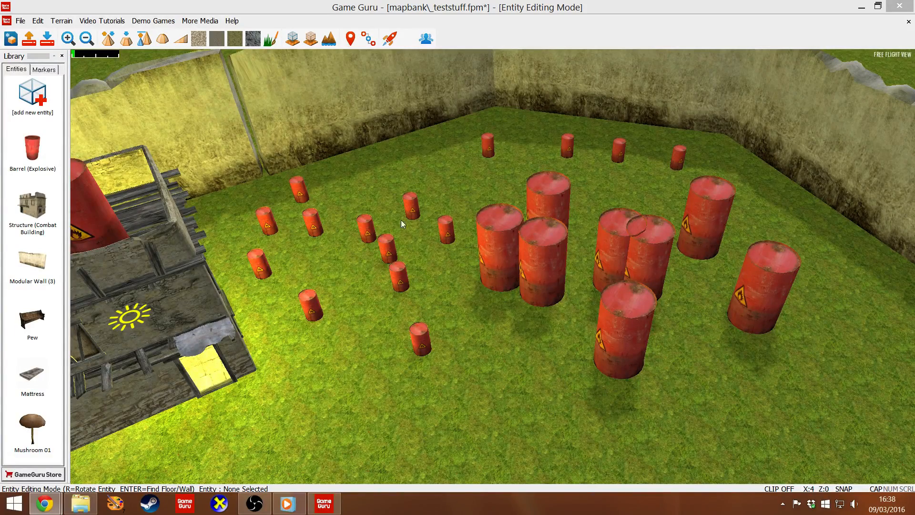
{"action": "right_click_drag", "start_coordinate": [401, 220], "coordinate": [492, 358]}
{"action": "key", "text": "s"}
{"action": "key", "text": "d"}
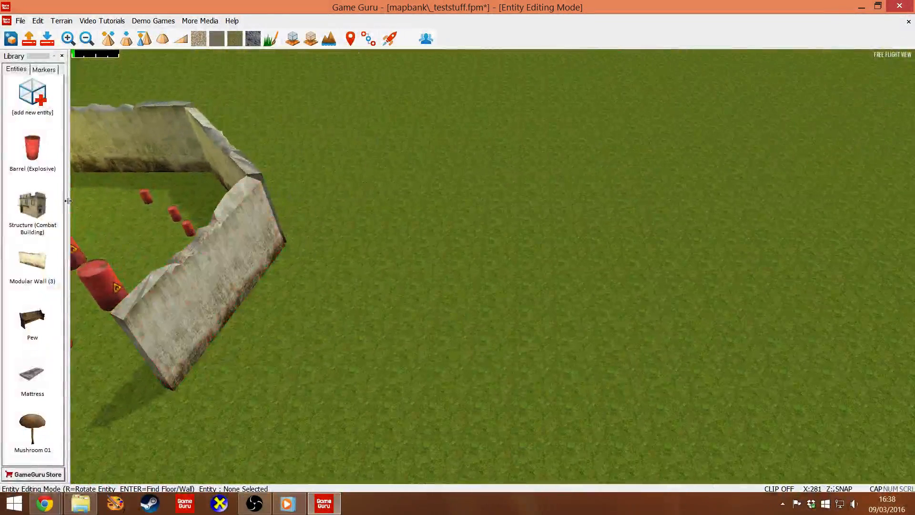
{"action": "left_click", "coordinate": [32, 205]}
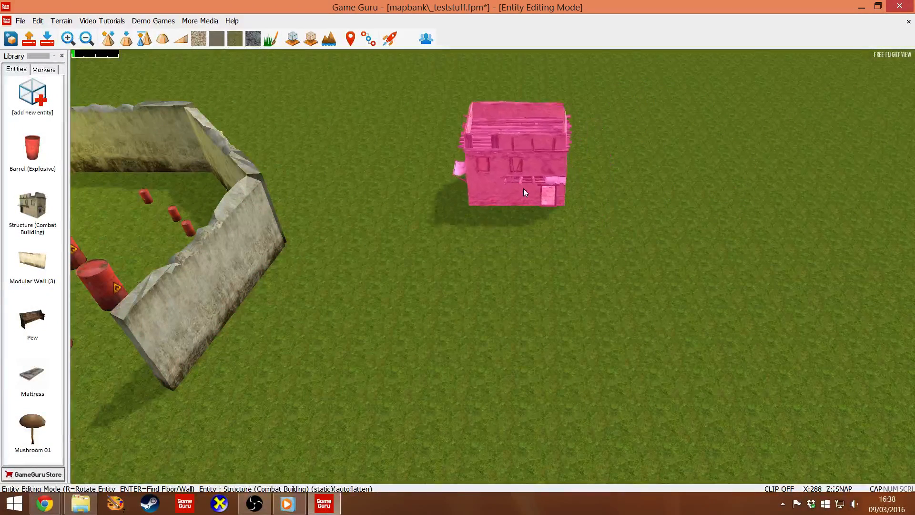
{"action": "left_click", "coordinate": [514, 180]}
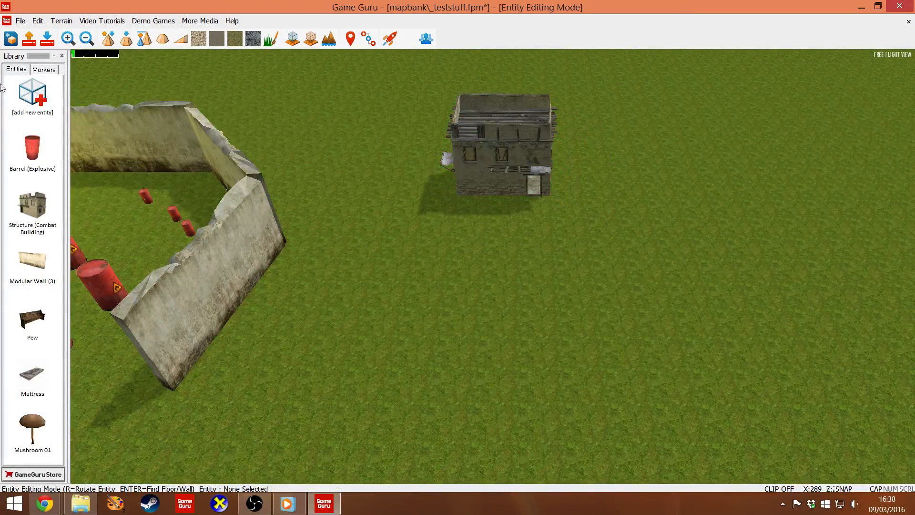
Try raising a hill against the new building's doorway with the Shape terrain tool, inspect it up close, and undo it.
{"action": "left_click", "coordinate": [108, 38]}
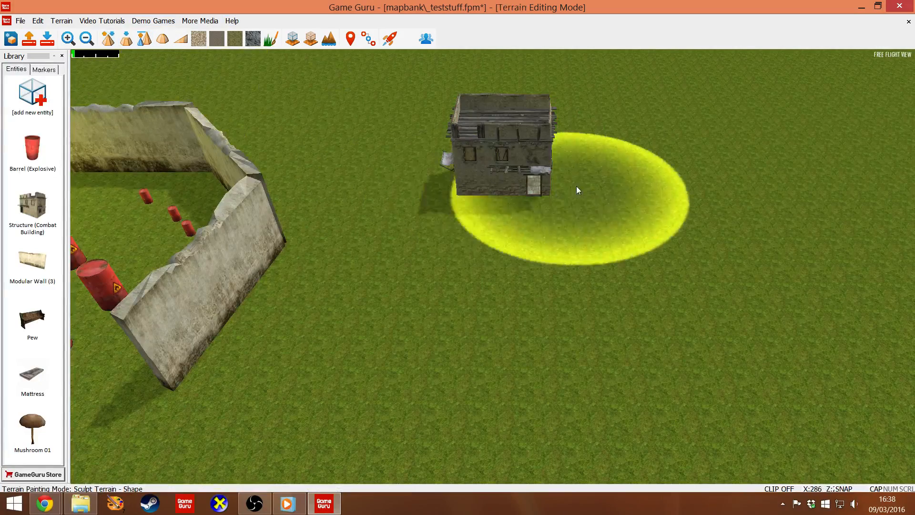
{"action": "mouse_move", "coordinate": [576, 186]}
{"action": "left_mouse_down"}
{"action": "mouse_move", "coordinate": [579, 229]}
{"action": "mouse_move", "coordinate": [531, 317]}
{"action": "left_mouse_up"}
{"action": "mouse_move", "coordinate": [531, 317]}
{"action": "right_mouse_down"}
{"action": "mouse_move", "coordinate": [482, 305]}
{"action": "mouse_move", "coordinate": [481, 257]}
{"action": "mouse_move", "coordinate": [505, 257]}
{"action": "mouse_move", "coordinate": [529, 222]}
{"action": "mouse_move", "coordinate": [586, 267]}
{"action": "mouse_move", "coordinate": [695, 268]}
{"action": "mouse_move", "coordinate": [662, 260]}
{"action": "mouse_move", "coordinate": [589, 279]}
{"action": "mouse_move", "coordinate": [574, 275]}
{"action": "mouse_move", "coordinate": [576, 255]}
{"action": "mouse_move", "coordinate": [578, 284]}
{"action": "mouse_move", "coordinate": [615, 282]}
{"action": "mouse_move", "coordinate": [613, 265]}
{"action": "mouse_move", "coordinate": [620, 290]}
{"action": "mouse_move", "coordinate": [568, 327]}
{"action": "right_mouse_up"}
{"action": "key", "text": "w"}
{"action": "key", "text": "w"}
{"action": "key", "text": "s"}
{"action": "key", "text": "a"}
{"action": "key", "text": "d"}
{"action": "key", "text": "s"}
{"action": "key", "text": "w"}
{"action": "key", "text": "s"}
{"action": "key", "text": "w"}
{"action": "key", "text": "s"}
{"action": "key", "text": "s"}
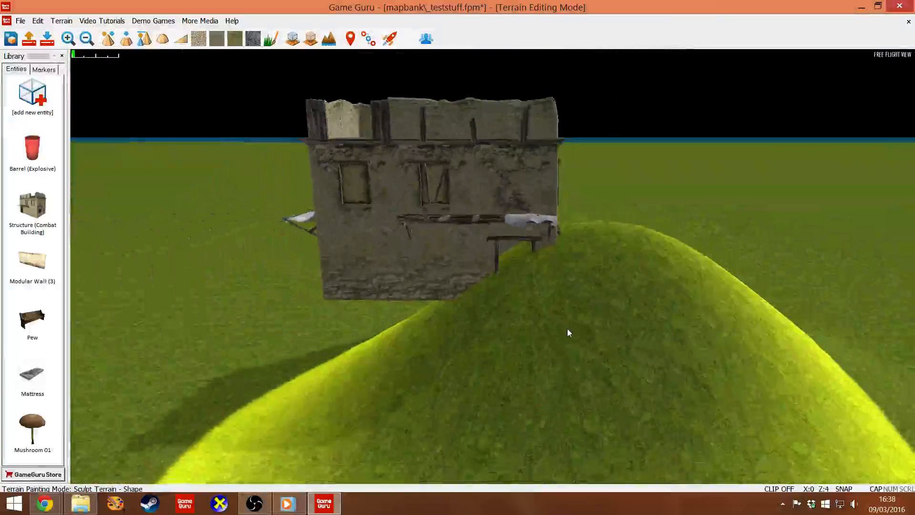
{"action": "key", "text": "ctrl+z"}
{"action": "key", "text": "s"}
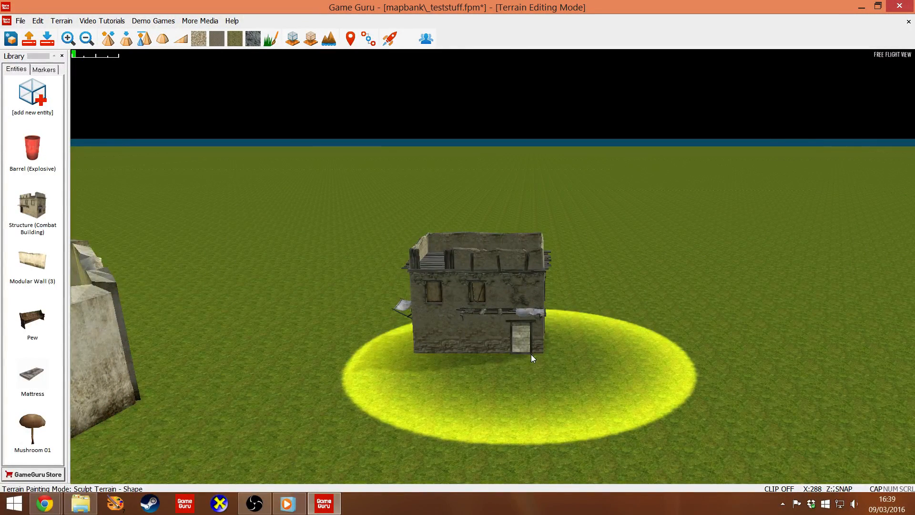
Raise a hill under the unlocked building again and flatten it to the surrounding ground with the Level terrain tool.
{"action": "mouse_move", "coordinate": [531, 354]}
{"action": "left_mouse_down"}
{"action": "mouse_move", "coordinate": [582, 343]}
{"action": "mouse_move", "coordinate": [546, 336]}
{"action": "mouse_move", "coordinate": [568, 344]}
{"action": "mouse_move", "coordinate": [523, 394]}
{"action": "mouse_move", "coordinate": [190, 272]}
{"action": "mouse_move", "coordinate": [258, 399]}
{"action": "left_mouse_up"}
{"action": "key", "text": "ctrl+z"}
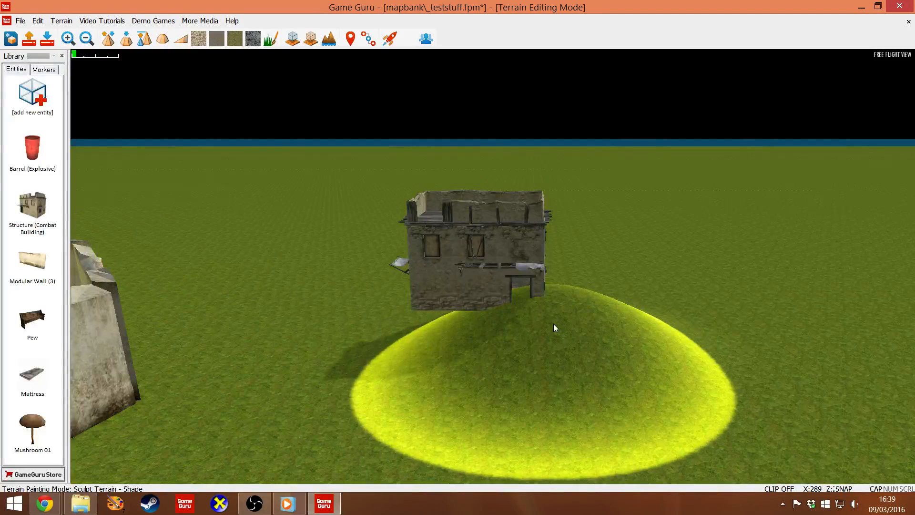
{"action": "left_click", "coordinate": [162, 38]}
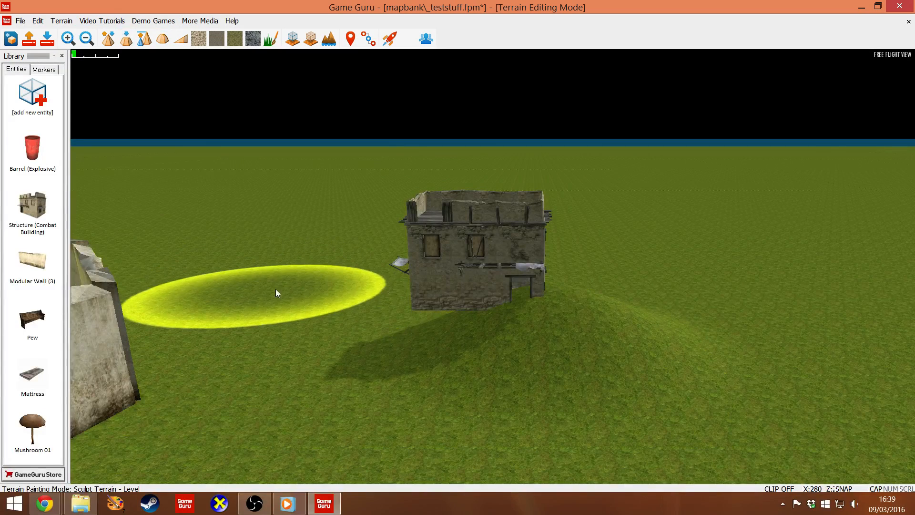
{"action": "mouse_move", "coordinate": [276, 293]}
{"action": "left_mouse_down"}
{"action": "mouse_move", "coordinate": [457, 362]}
{"action": "mouse_move", "coordinate": [634, 388]}
{"action": "mouse_move", "coordinate": [506, 349]}
{"action": "mouse_move", "coordinate": [440, 346]}
{"action": "mouse_move", "coordinate": [636, 346]}
{"action": "left_mouse_up"}
{"action": "mouse_move", "coordinate": [607, 345]}
{"action": "right_mouse_down"}
{"action": "mouse_move", "coordinate": [505, 376]}
{"action": "mouse_move", "coordinate": [537, 220]}
{"action": "right_mouse_up"}
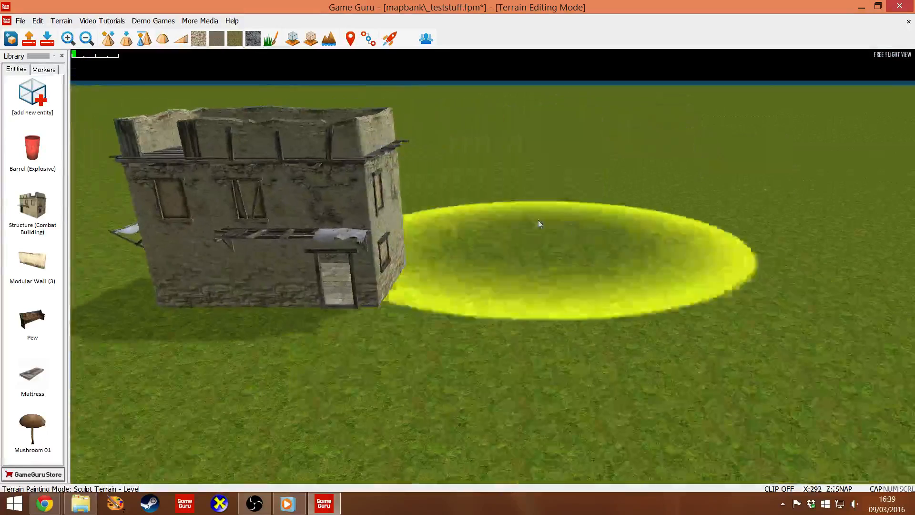
Raise a large mound beside the building's doorway corner, undo it, and level the ground around the building.
{"action": "left_click", "coordinate": [114, 40]}
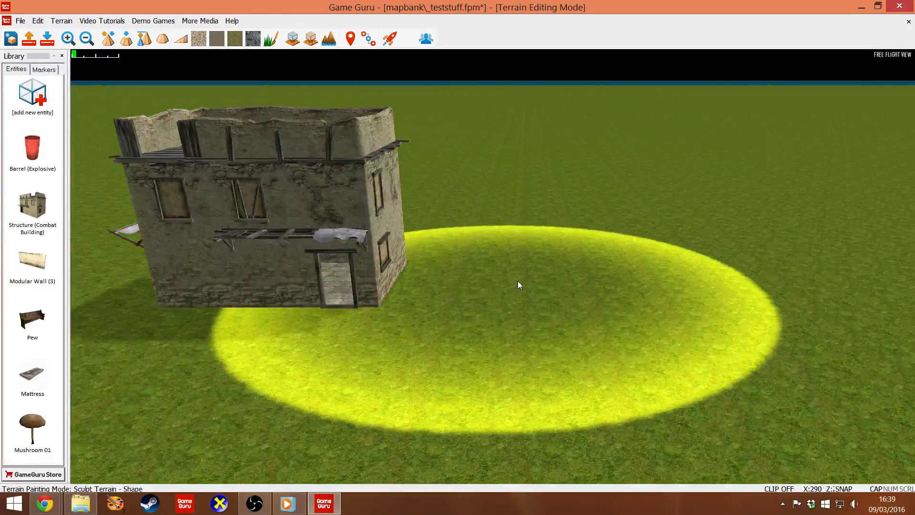
{"action": "mouse_move", "coordinate": [519, 284]}
{"action": "left_mouse_down"}
{"action": "mouse_move", "coordinate": [505, 278]}
{"action": "mouse_move", "coordinate": [537, 312]}
{"action": "left_mouse_up"}
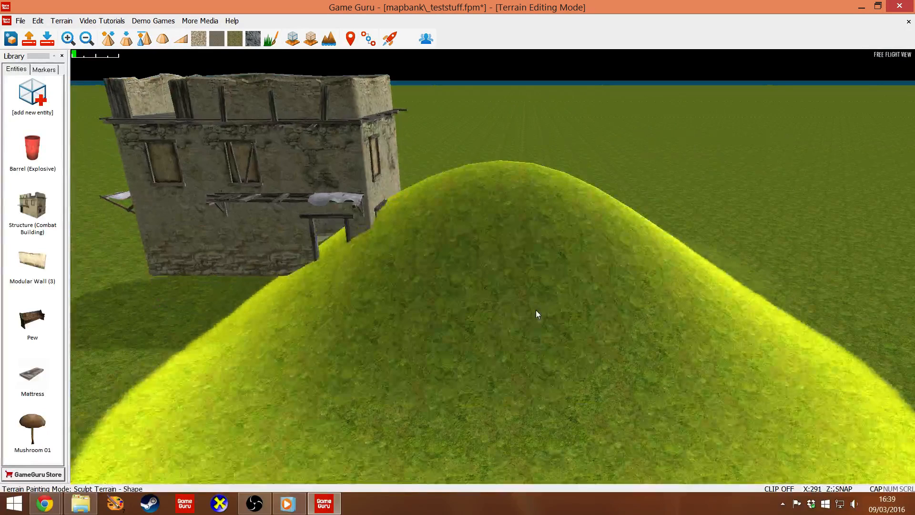
{"action": "key", "text": "ctrl+z"}
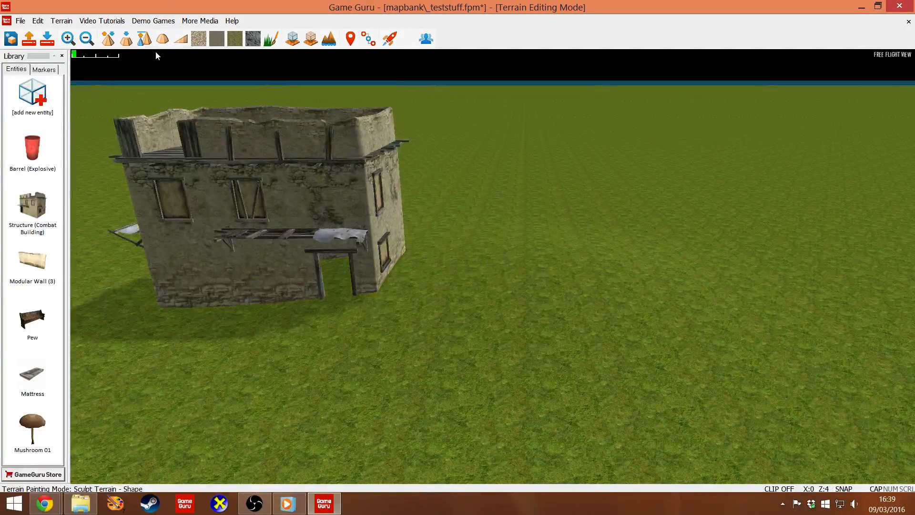
{"action": "left_click", "coordinate": [127, 39]}
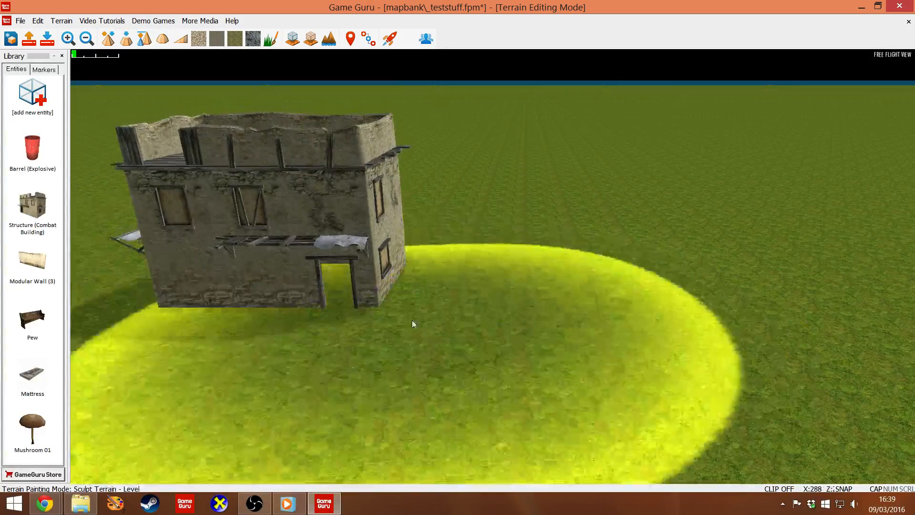
Return to entity editing and lock the new combat building.
{"action": "key", "text": "e"}
{"action": "left_click", "coordinate": [331, 216]}
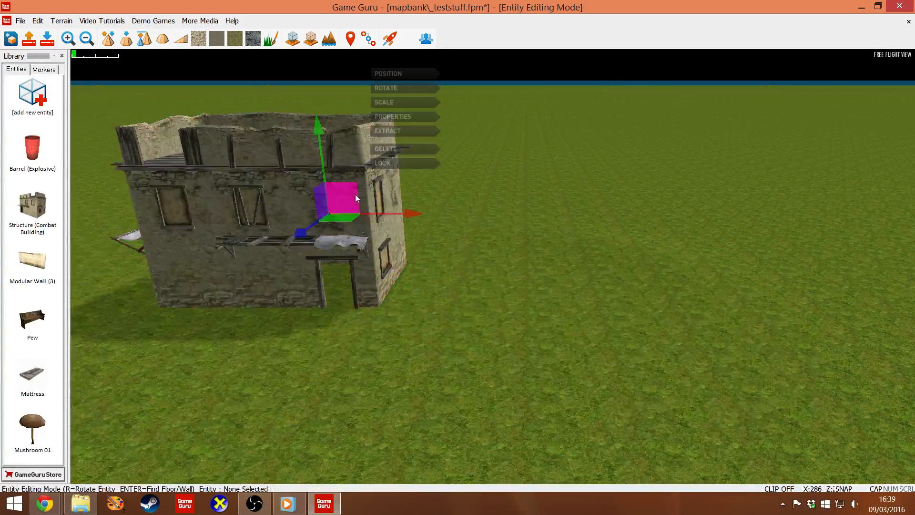
{"action": "left_click", "coordinate": [400, 164]}
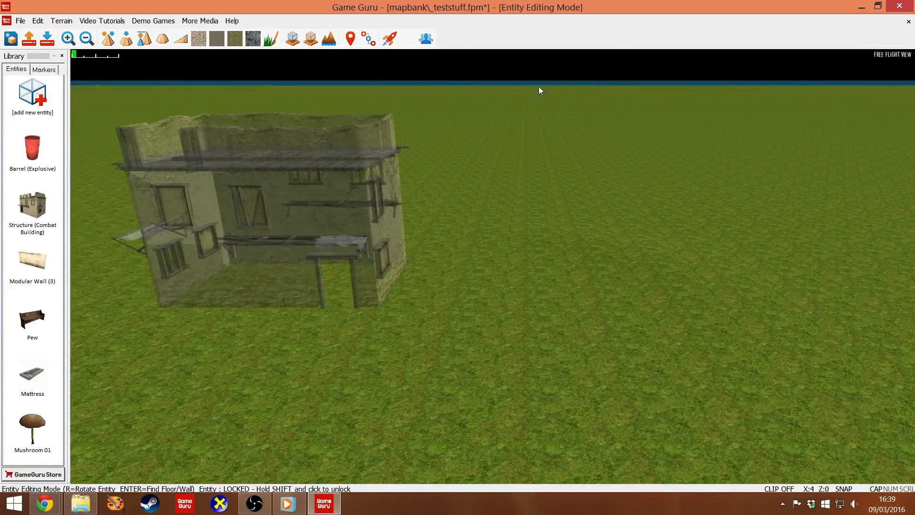
Sculpt steep hills and a water-filled dip around the locked building with the Shape terrain tool and inspect the terrain inside it.
{"action": "left_click", "coordinate": [105, 44]}
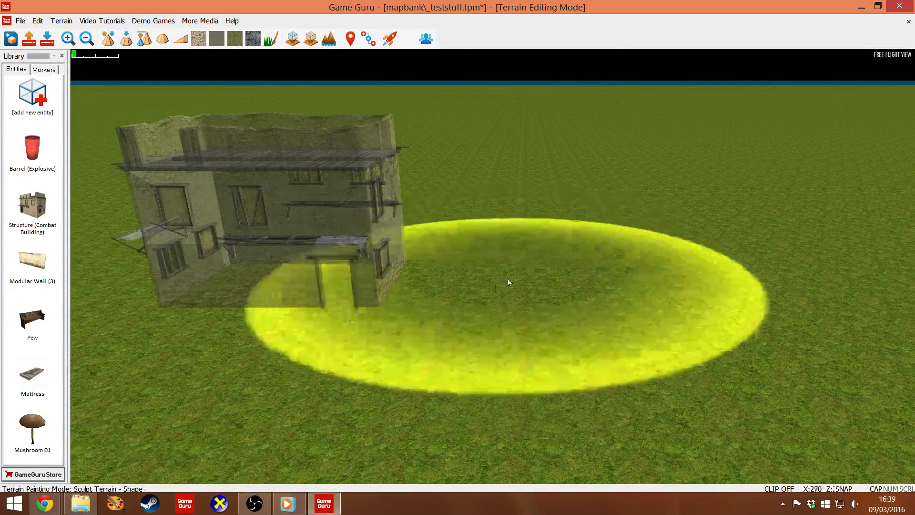
{"action": "mouse_move", "coordinate": [495, 284]}
{"action": "left_mouse_down"}
{"action": "mouse_move", "coordinate": [461, 251]}
{"action": "mouse_move", "coordinate": [425, 290]}
{"action": "mouse_move", "coordinate": [344, 290]}
{"action": "mouse_move", "coordinate": [238, 188]}
{"action": "mouse_move", "coordinate": [237, 218]}
{"action": "mouse_move", "coordinate": [476, 316]}
{"action": "mouse_move", "coordinate": [479, 297]}
{"action": "mouse_move", "coordinate": [443, 282]}
{"action": "left_mouse_up"}
{"action": "key", "text": "a"}
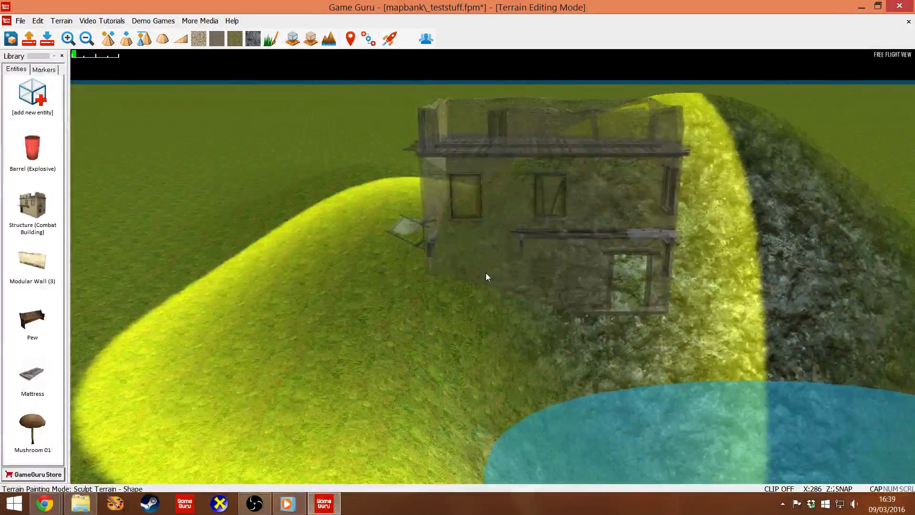
{"action": "key", "text": "d"}
{"action": "mouse_move", "coordinate": [483, 185]}
{"action": "right_mouse_down"}
{"action": "mouse_move", "coordinate": [463, 184]}
{"action": "mouse_move", "coordinate": [518, 175]}
{"action": "right_mouse_up"}
{"action": "key", "text": "w"}
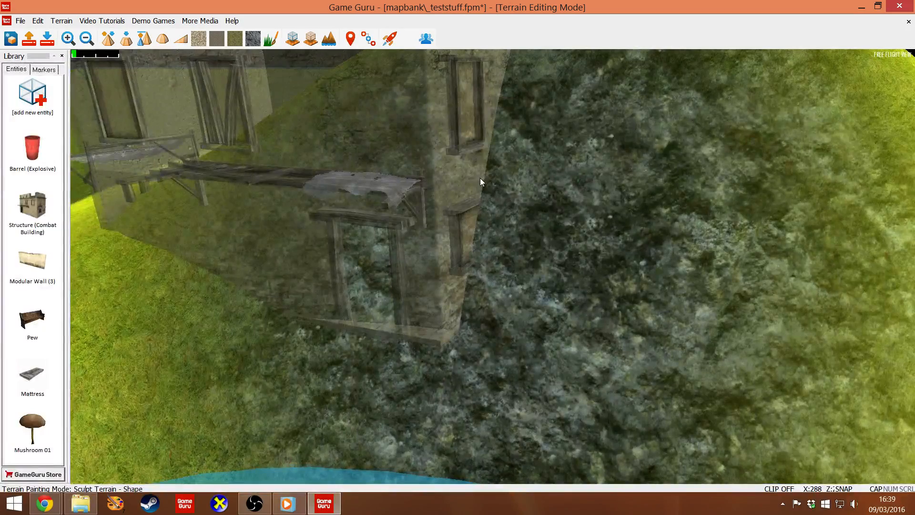
{"action": "right_click_drag", "start_coordinate": [480, 179], "coordinate": [452, 173]}
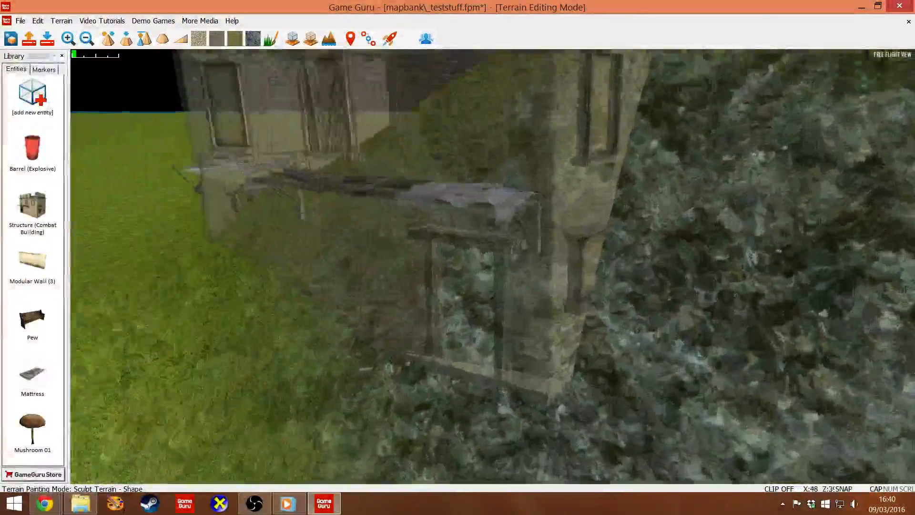
{"action": "key", "text": "s"}
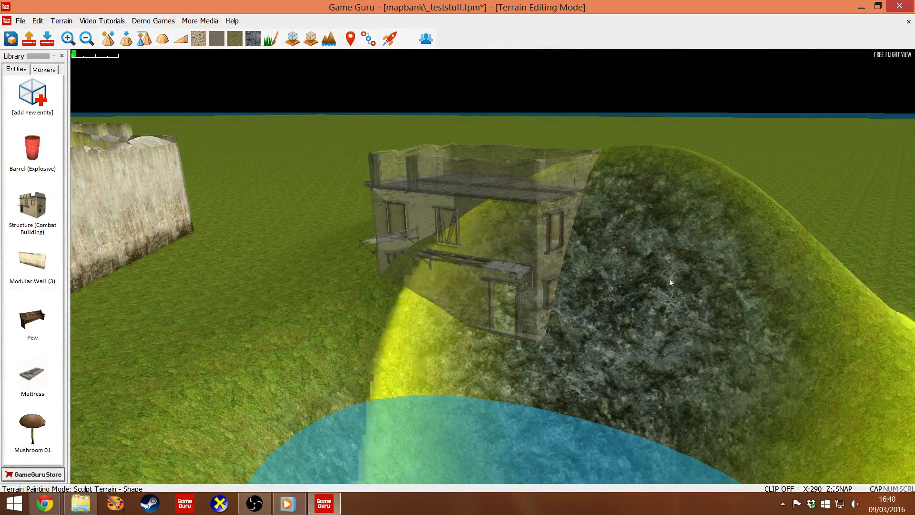
Flatten the hills and dip around the locked building with the Level terrain tool.
{"action": "left_click", "coordinate": [162, 38]}
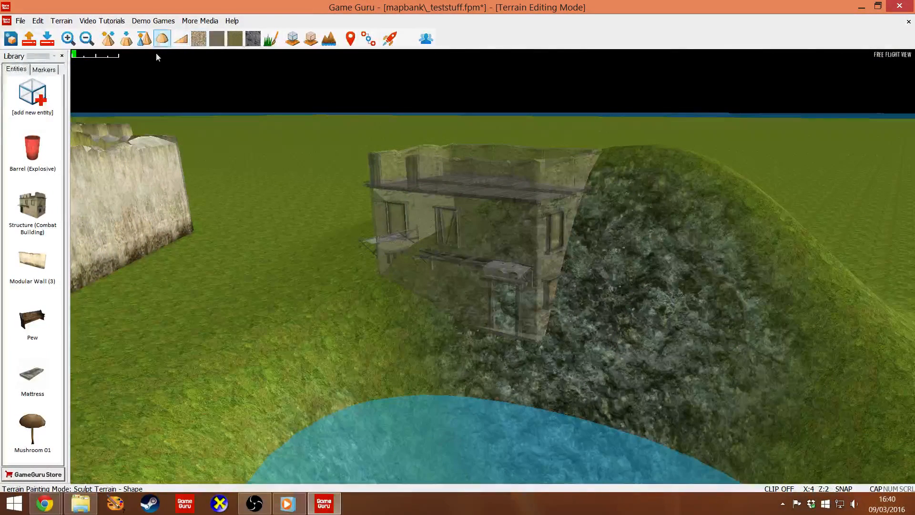
{"action": "left_click", "coordinate": [126, 39]}
{"action": "mouse_move", "coordinate": [282, 258]}
{"action": "left_mouse_down"}
{"action": "mouse_move", "coordinate": [375, 300]}
{"action": "mouse_move", "coordinate": [615, 293]}
{"action": "mouse_move", "coordinate": [634, 350]}
{"action": "mouse_move", "coordinate": [476, 350]}
{"action": "mouse_move", "coordinate": [607, 318]}
{"action": "left_mouse_up"}
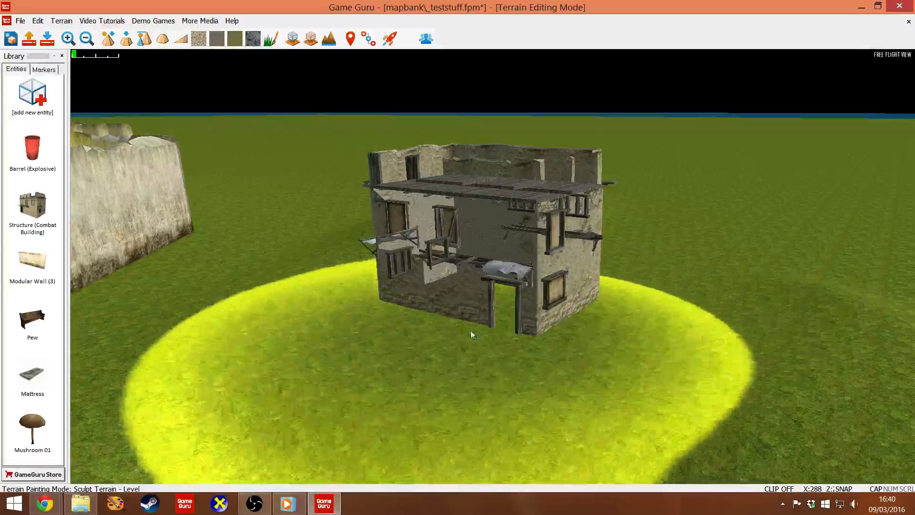
{"action": "mouse_move", "coordinate": [517, 310]}
{"action": "right_mouse_down"}
{"action": "mouse_move", "coordinate": [506, 295]}
{"action": "mouse_move", "coordinate": [518, 305]}
{"action": "right_mouse_up"}
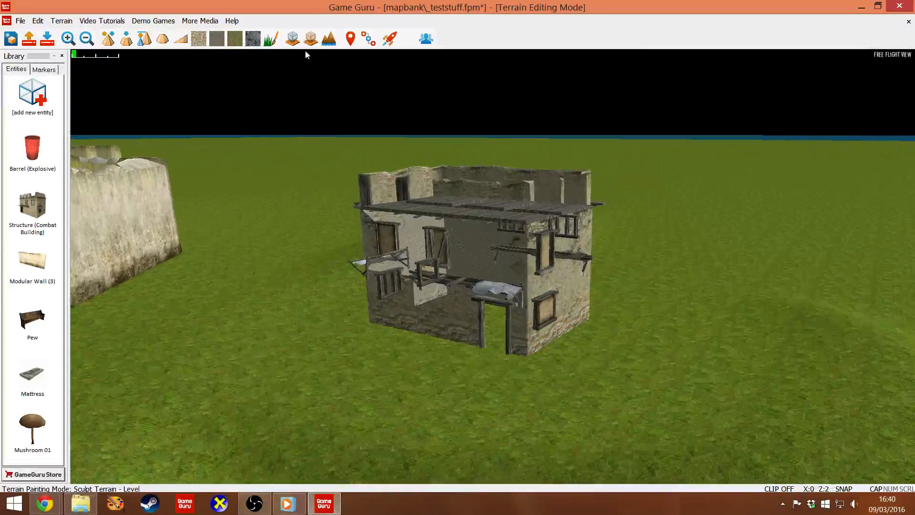
Paint the ground inside and around the locked building with the Pave terrain texture.
{"action": "left_click", "coordinate": [217, 39]}
{"action": "mouse_move", "coordinate": [451, 334]}
{"action": "left_mouse_down"}
{"action": "mouse_move", "coordinate": [482, 372]}
{"action": "mouse_move", "coordinate": [441, 336]}
{"action": "mouse_move", "coordinate": [394, 355]}
{"action": "mouse_move", "coordinate": [454, 339]}
{"action": "left_mouse_up"}
{"action": "key", "text": "w"}
{"action": "right_click_drag", "start_coordinate": [484, 377], "coordinate": [485, 424]}
{"action": "key", "text": "s"}
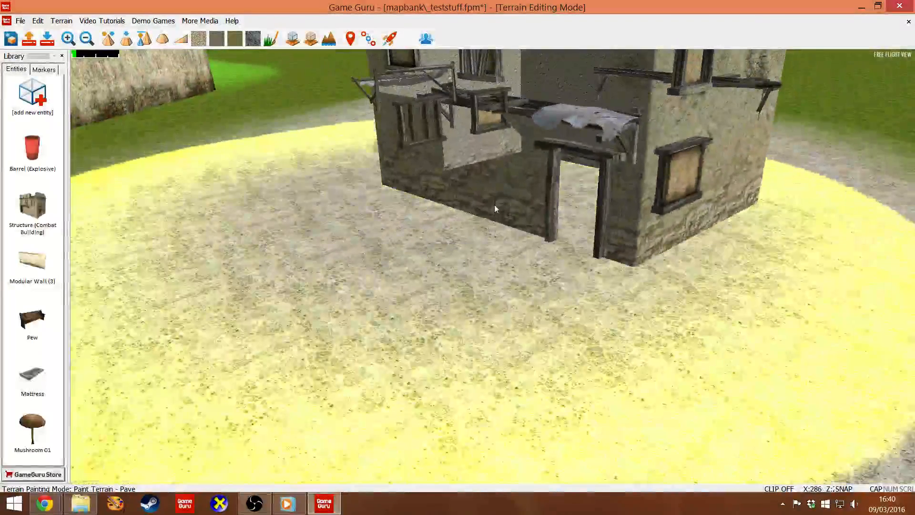
Shrink the terrain brush and raise a pointed mound on the floor inside the locked building with the Shape tool.
{"action": "scroll", "coordinate": [531, 206], "scroll_direction": "down", "scroll_amount": 3}
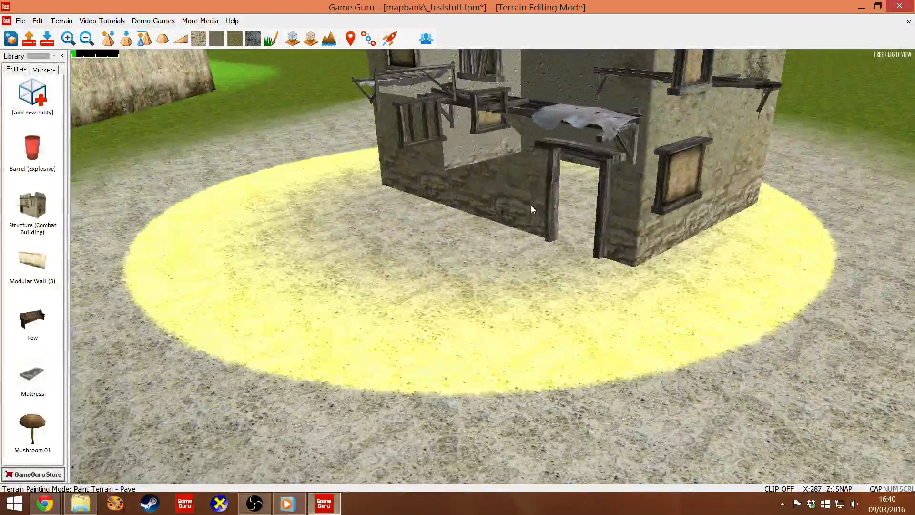
{"action": "scroll", "coordinate": [500, 216], "scroll_direction": "down", "scroll_amount": 2}
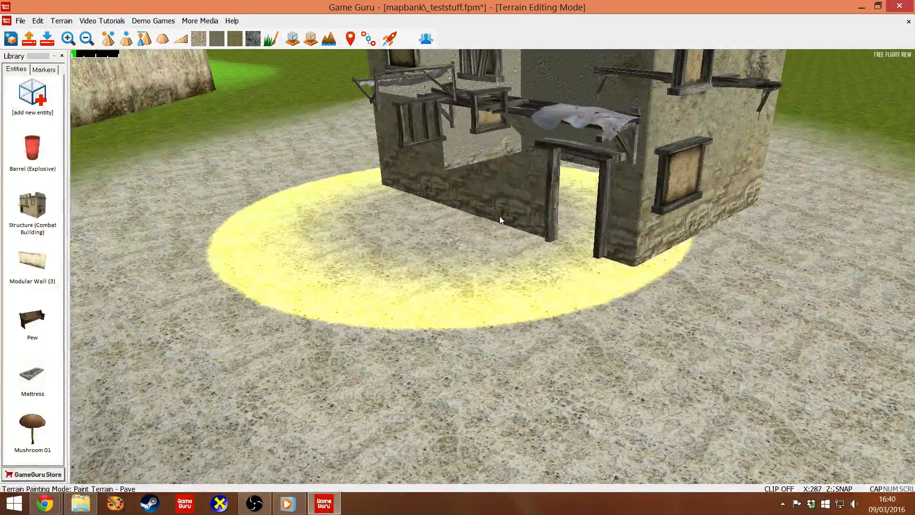
{"action": "key", "text": "t"}
{"action": "key", "text": "w"}
{"action": "mouse_move", "coordinate": [549, 219]}
{"action": "right_mouse_down"}
{"action": "mouse_move", "coordinate": [600, 191]}
{"action": "mouse_move", "coordinate": [594, 213]}
{"action": "mouse_move", "coordinate": [622, 217]}
{"action": "right_mouse_up"}
{"action": "key", "text": "s"}
{"action": "right_click_drag", "start_coordinate": [488, 215], "coordinate": [494, 230]}
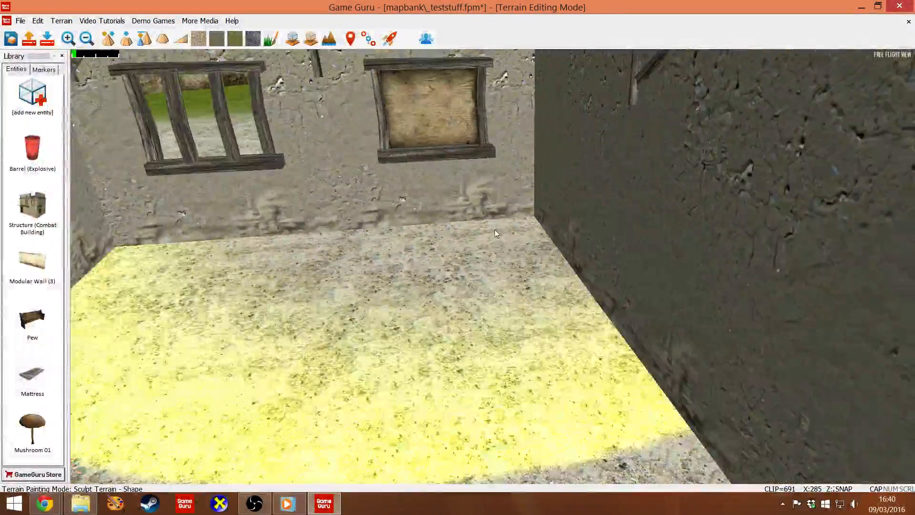
{"action": "left_click", "coordinate": [528, 259]}
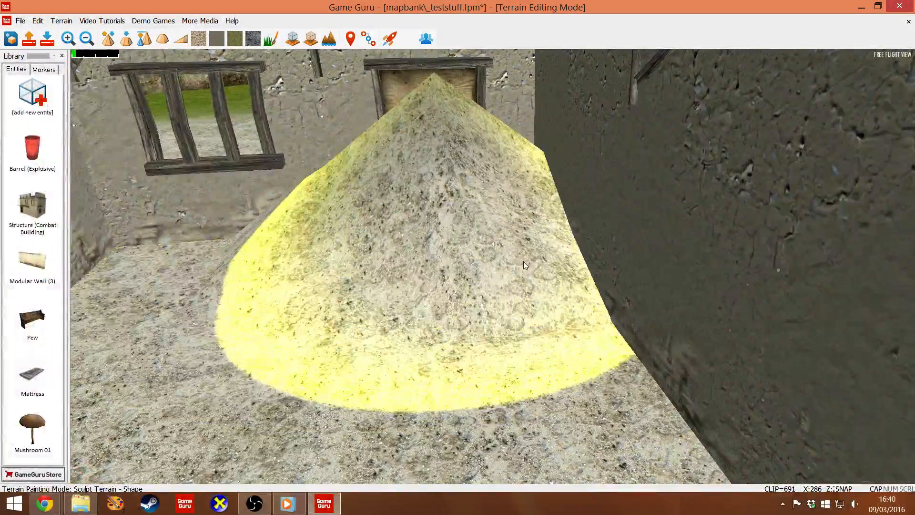
Dig into the mound inside the locked building down to the stone floor and sculpt the terrain toward the room's corner with the Shape tool.
{"action": "mouse_move", "coordinate": [524, 258]}
{"action": "left_mouse_down", "text": "shift"}
{"action": "mouse_move", "coordinate": [528, 250]}
{"action": "mouse_move", "coordinate": [518, 250]}
{"action": "mouse_move", "coordinate": [419, 305]}
{"action": "mouse_move", "coordinate": [315, 314]}
{"action": "mouse_move", "coordinate": [431, 339]}
{"action": "left_mouse_up", "text": "shift"}
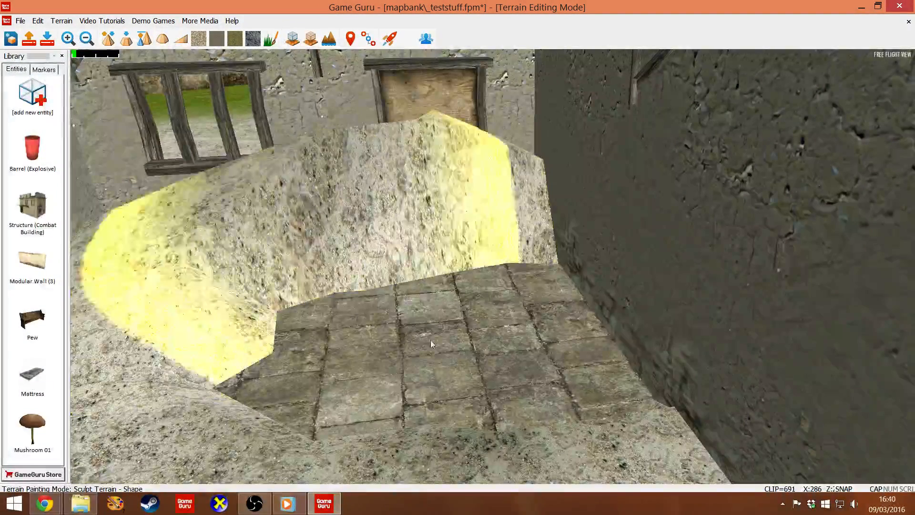
{"action": "mouse_move", "coordinate": [420, 329]}
{"action": "right_mouse_down"}
{"action": "mouse_move", "coordinate": [486, 329]}
{"action": "mouse_move", "coordinate": [369, 341]}
{"action": "right_mouse_up"}
{"action": "key", "text": "s"}
{"action": "left_click_drag", "start_coordinate": [368, 341], "coordinate": [295, 313]}
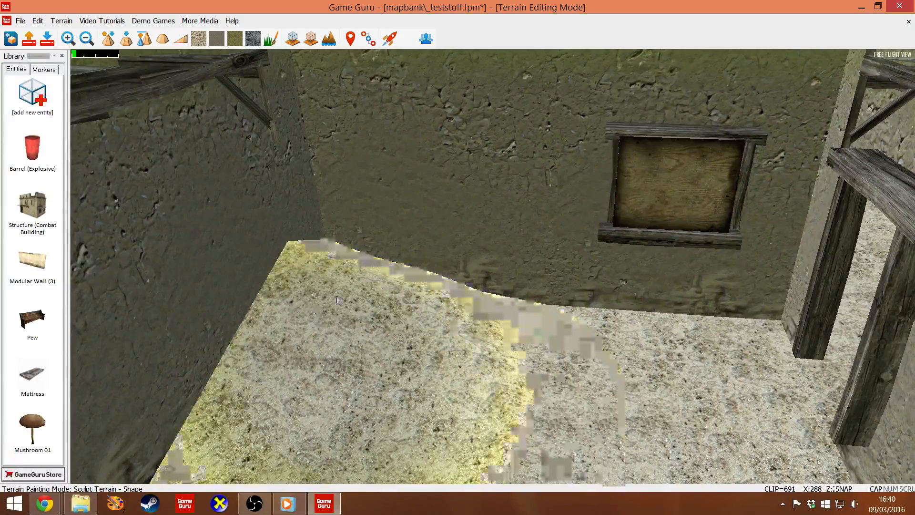
Level the sculpted terrain across the hollow inside the locked building with the Level terrain tool.
{"action": "right_click_drag", "start_coordinate": [294, 310], "coordinate": [123, 324]}
{"action": "right_click_drag", "start_coordinate": [529, 307], "coordinate": [540, 301]}
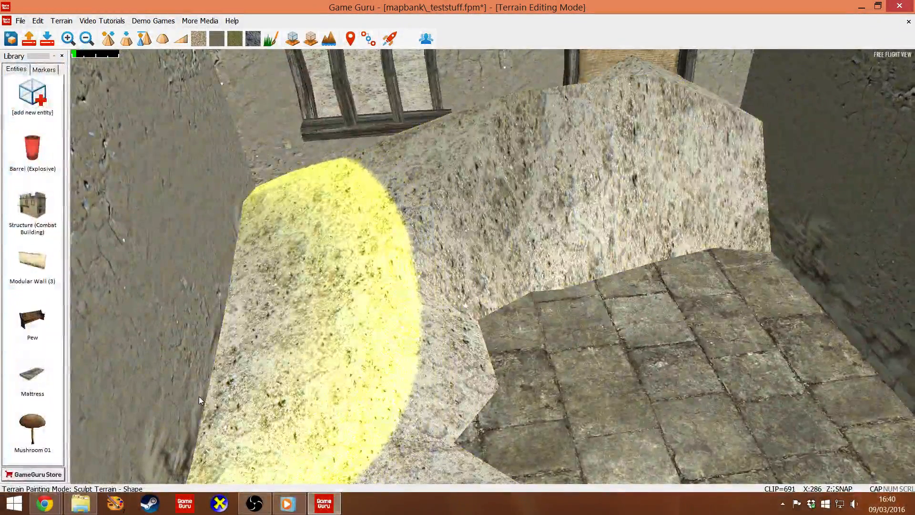
{"action": "key", "text": "2"}
{"action": "mouse_move", "coordinate": [199, 396]}
{"action": "left_mouse_down"}
{"action": "mouse_move", "coordinate": [499, 392]}
{"action": "mouse_move", "coordinate": [555, 281]}
{"action": "mouse_move", "coordinate": [642, 305]}
{"action": "mouse_move", "coordinate": [540, 298]}
{"action": "left_mouse_up"}
Place a Player Start marker on the paved ground in front of the locked building.
{"action": "key", "text": "s"}
{"action": "mouse_move", "coordinate": [537, 300]}
{"action": "right_mouse_down"}
{"action": "mouse_move", "coordinate": [629, 300]}
{"action": "mouse_move", "coordinate": [614, 286]}
{"action": "mouse_move", "coordinate": [757, 300]}
{"action": "mouse_move", "coordinate": [419, 259]}
{"action": "mouse_move", "coordinate": [457, 248]}
{"action": "mouse_move", "coordinate": [534, 258]}
{"action": "mouse_move", "coordinate": [536, 274]}
{"action": "mouse_move", "coordinate": [579, 253]}
{"action": "mouse_move", "coordinate": [524, 253]}
{"action": "mouse_move", "coordinate": [414, 289]}
{"action": "mouse_move", "coordinate": [343, 281]}
{"action": "mouse_move", "coordinate": [266, 295]}
{"action": "right_mouse_up"}
{"action": "key", "text": "w"}
{"action": "key", "text": "w"}
{"action": "key", "text": "s"}
{"action": "key", "text": "w"}
{"action": "key", "text": "w"}
{"action": "key", "text": "s"}
{"action": "key", "text": "d"}
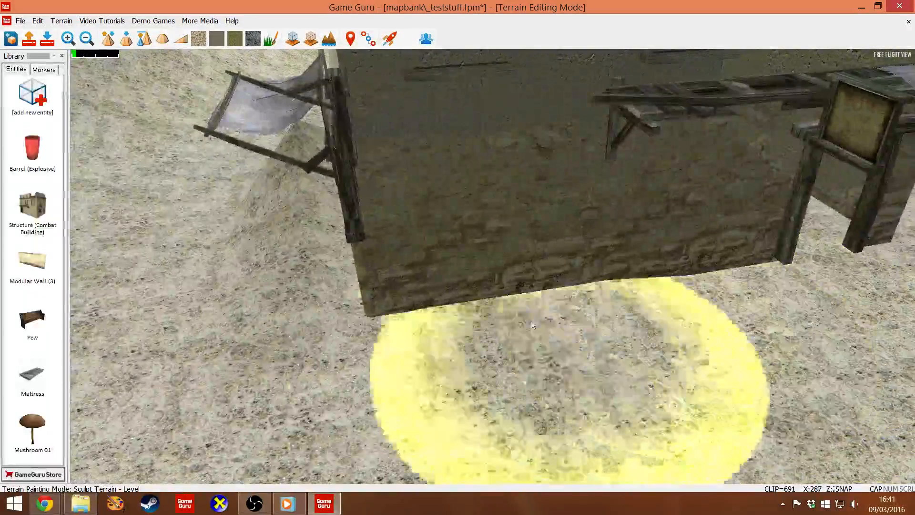
{"action": "left_click", "coordinate": [43, 70]}
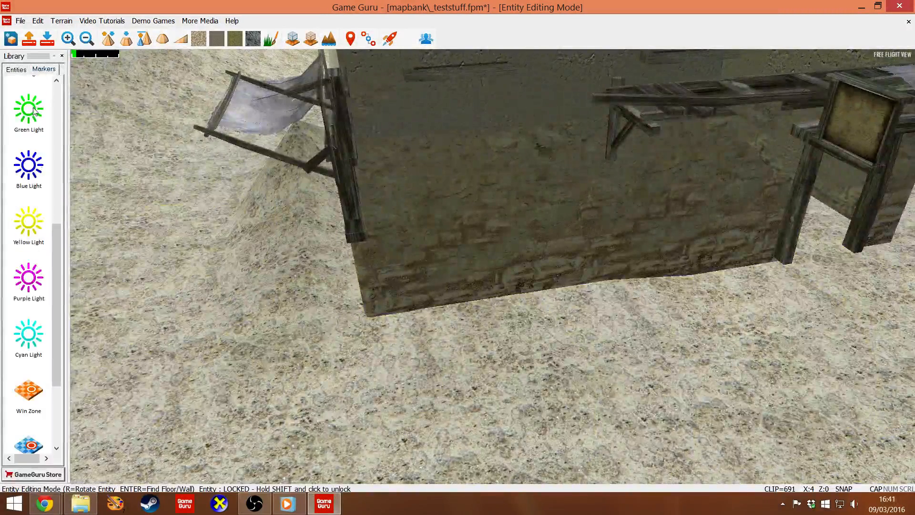
{"action": "scroll", "coordinate": [61, 116], "scroll_direction": "up", "scroll_amount": 5}
{"action": "left_click", "coordinate": [29, 95]}
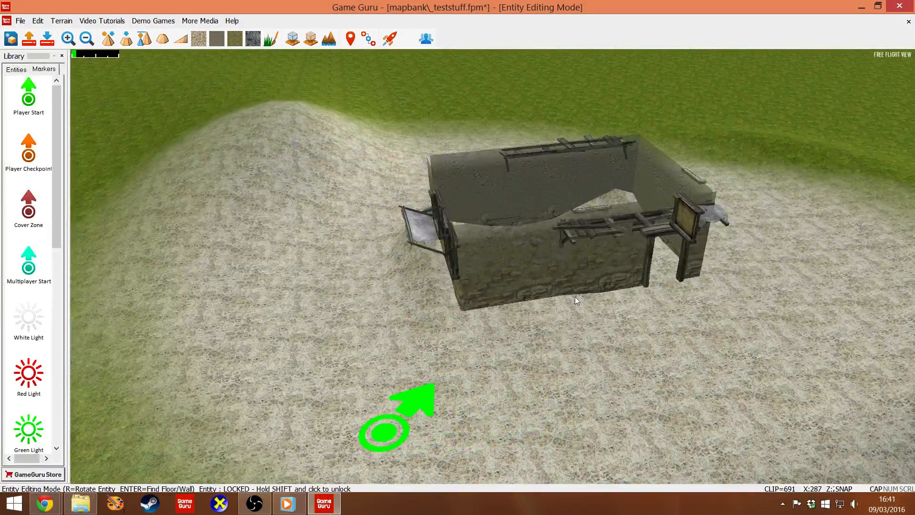
Add Fern 02 from the Foliage category, place it at the building's corner and extract it again.
{"action": "left_click", "coordinate": [18, 69]}
{"action": "left_click", "coordinate": [37, 94]}
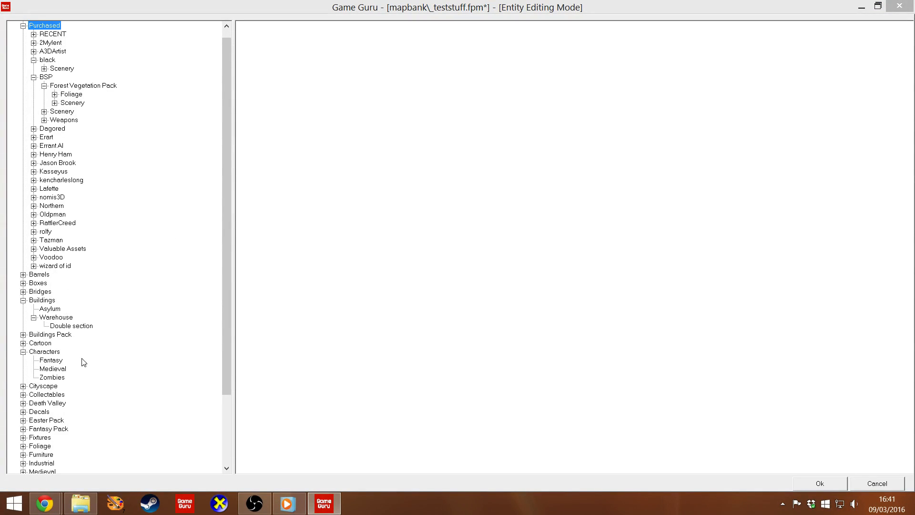
{"action": "left_click", "coordinate": [44, 447]}
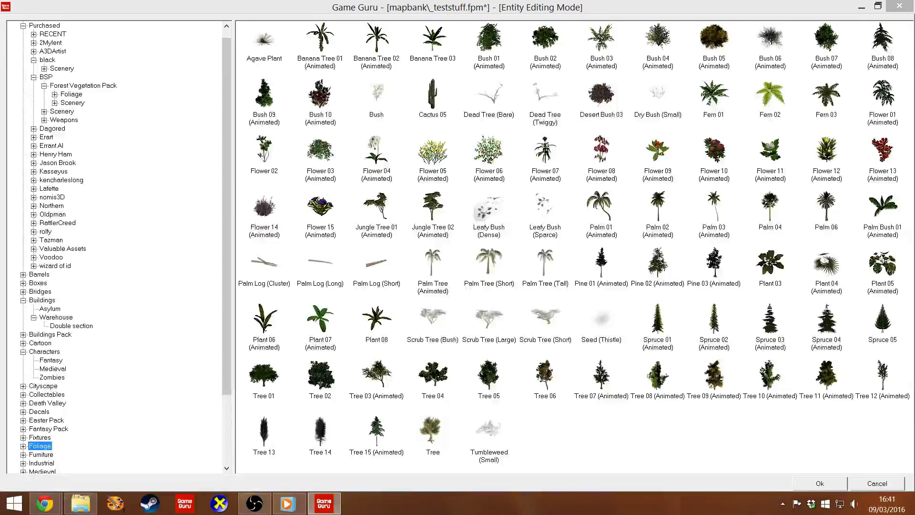
{"action": "double_click", "coordinate": [768, 95]}
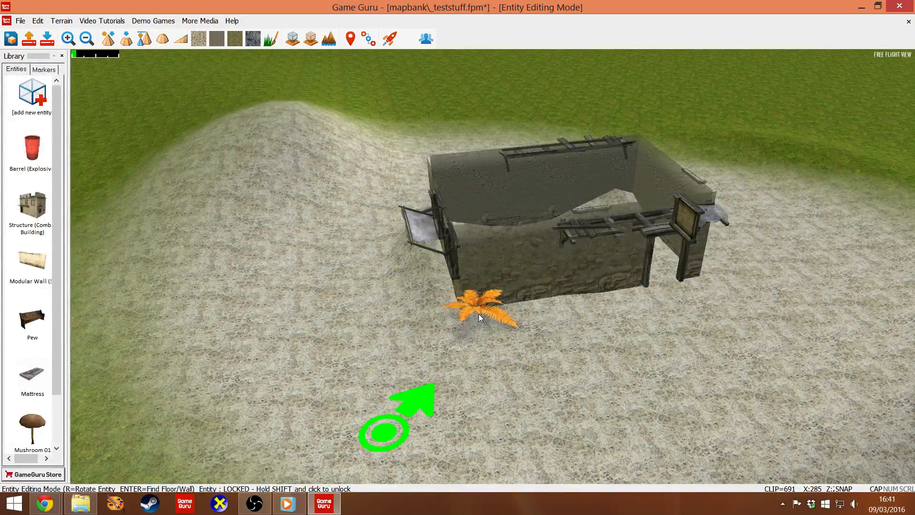
{"action": "left_click", "coordinate": [479, 314]}
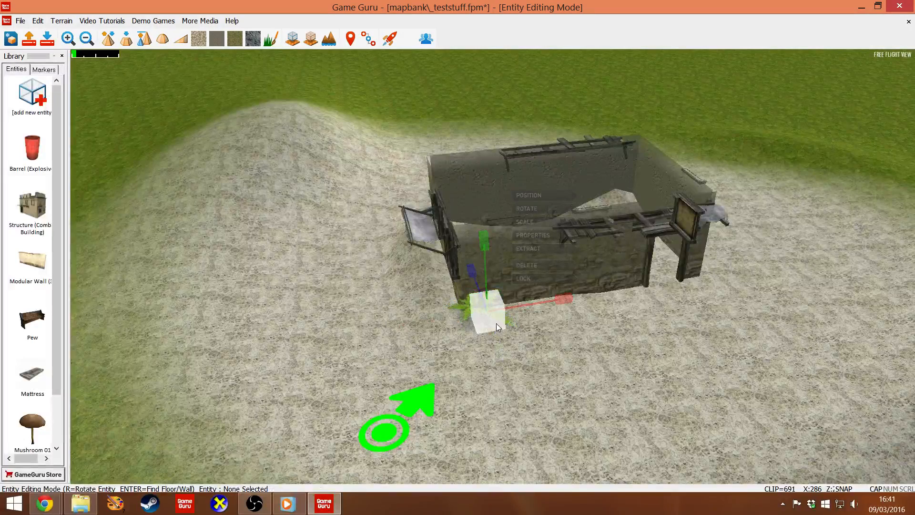
{"action": "left_click", "coordinate": [531, 249]}
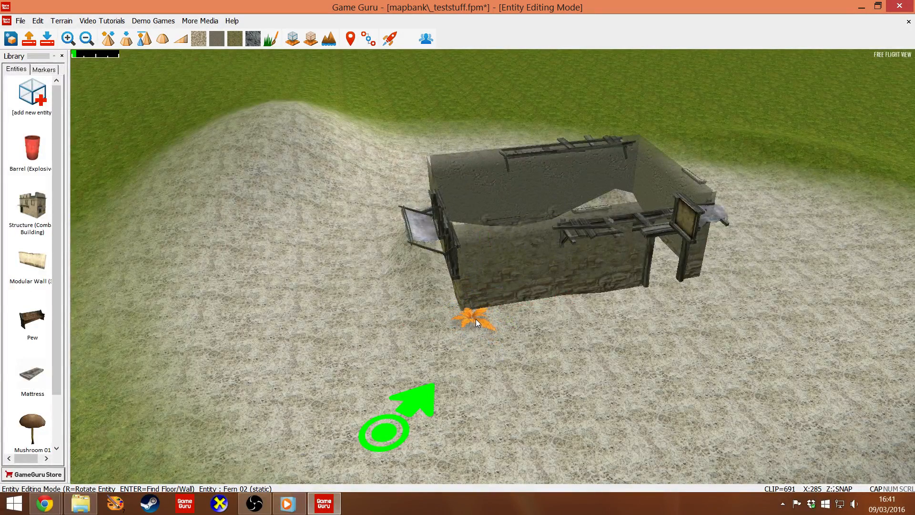
Turn on spray mode for Fern 02 and try smaller and larger spray radii.
{"action": "key", "text": "i"}
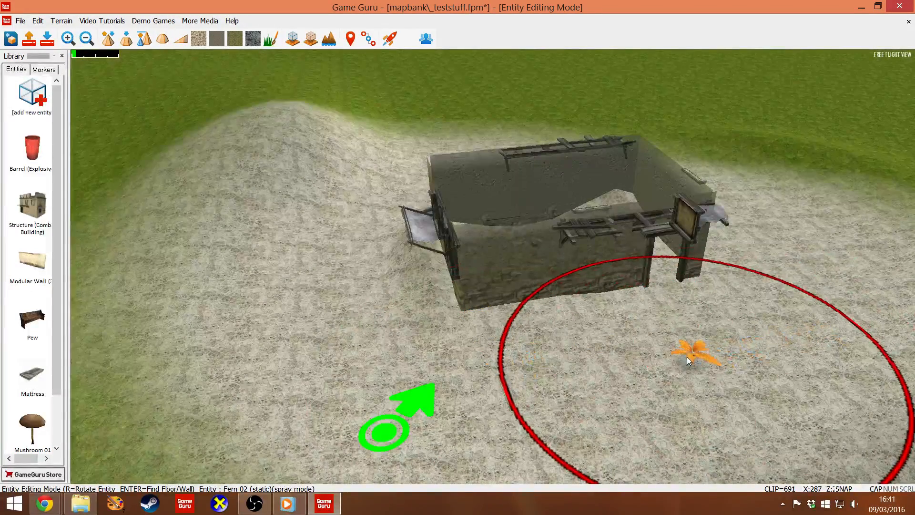
{"action": "scroll", "coordinate": [686, 356], "scroll_direction": "up", "scroll_amount": 1}
{"action": "key", "text": "minus"}
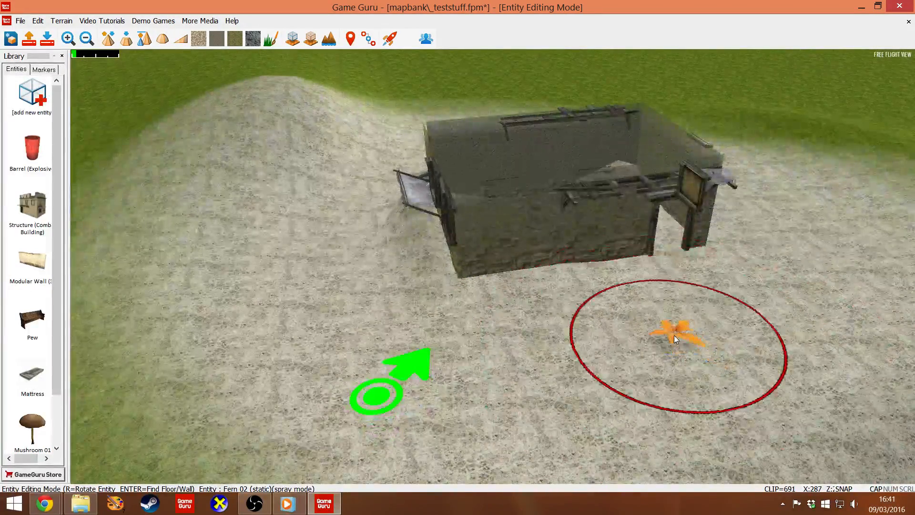
{"action": "key", "text": "plus"}
{"action": "key", "text": "plus"}
{"action": "key", "text": "plus"}
{"action": "key", "text": "minus"}
{"action": "key", "text": "minus"}
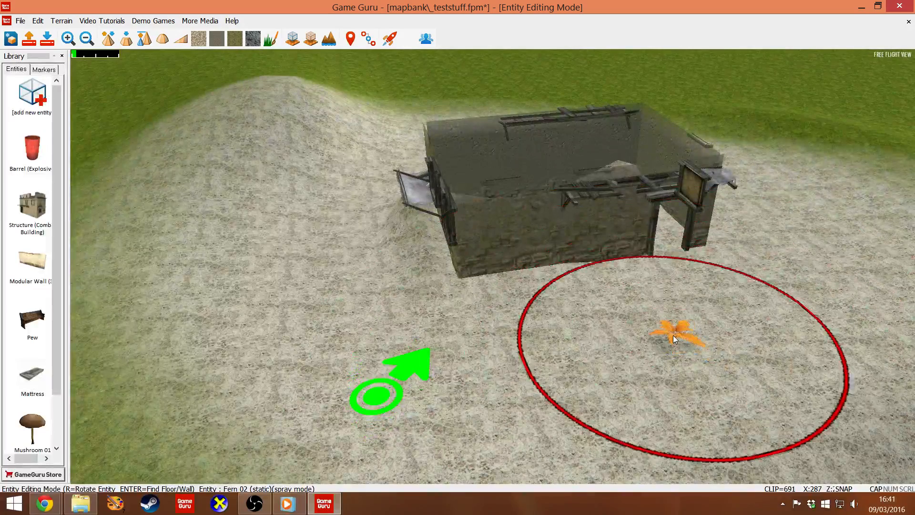
{"action": "key", "text": "minus"}
{"action": "key", "text": "minus"}
{"action": "key", "text": "plus"}
{"action": "key", "text": "plus"}
{"action": "key", "text": "plus"}
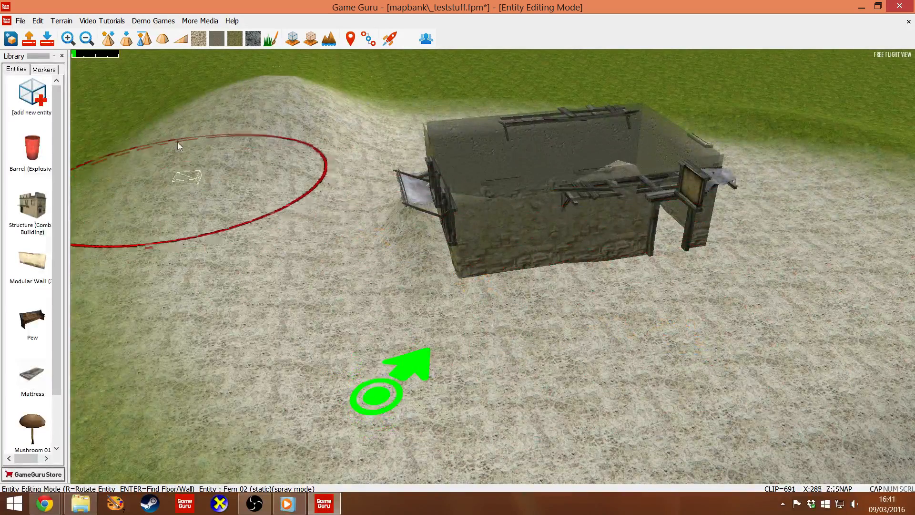
Scatter ferns sparsely with a wide spray radius over the ground all around the locked building.
{"action": "mouse_move", "coordinate": [179, 142]}
{"action": "left_mouse_down"}
{"action": "mouse_move", "coordinate": [193, 159]}
{"action": "mouse_move", "coordinate": [183, 235]}
{"action": "mouse_move", "coordinate": [251, 393]}
{"action": "mouse_move", "coordinate": [828, 409]}
{"action": "mouse_move", "coordinate": [791, 119]}
{"action": "mouse_move", "coordinate": [786, 256]}
{"action": "mouse_move", "coordinate": [606, 87]}
{"action": "left_mouse_up"}
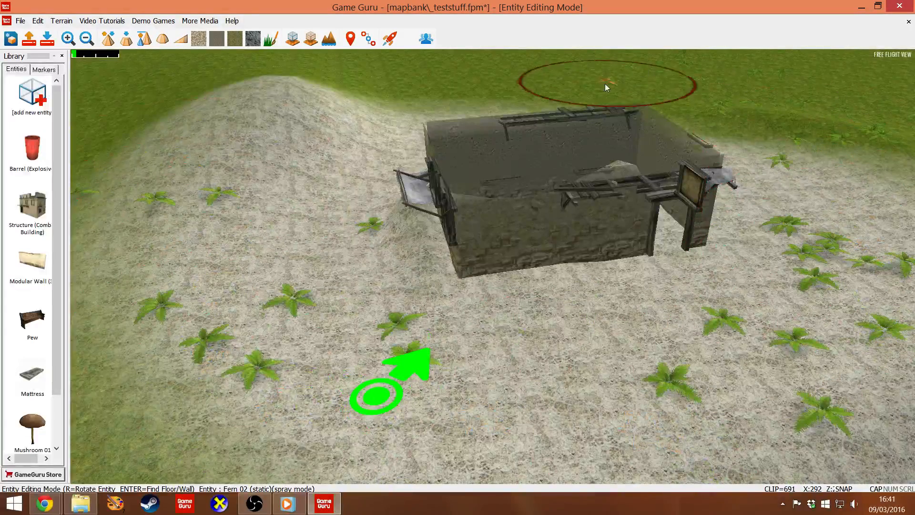
{"action": "mouse_move", "coordinate": [456, 89]}
{"action": "left_mouse_down"}
{"action": "mouse_move", "coordinate": [195, 113]}
{"action": "mouse_move", "coordinate": [246, 238]}
{"action": "left_mouse_up"}
Shrink the spray radius and spray dense fern clusters across the ground in front of the building.
{"action": "key", "text": "s"}
{"action": "right_click_drag", "start_coordinate": [246, 237], "coordinate": [334, 286]}
{"action": "right_click_drag", "start_coordinate": [457, 295], "coordinate": [460, 312]}
{"action": "key", "text": "w"}
{"action": "key", "text": "minus"}
{"action": "key", "text": "minus"}
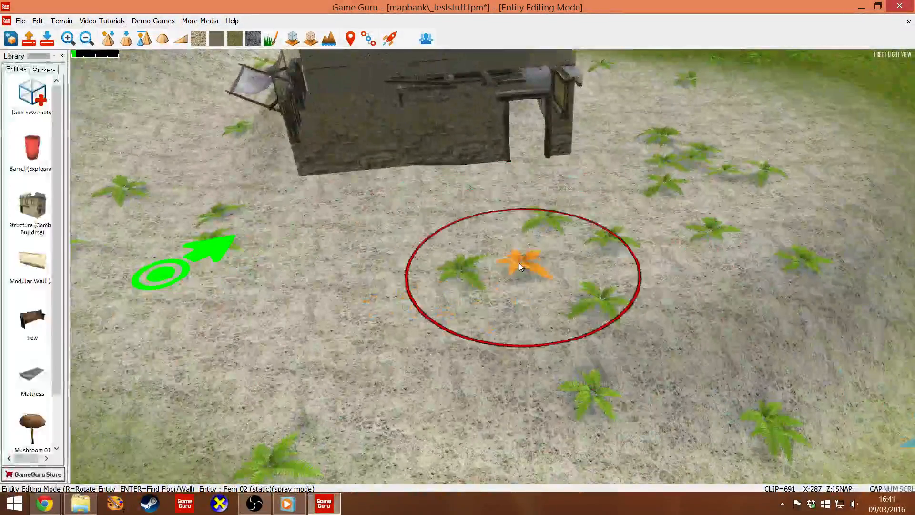
{"action": "mouse_move", "coordinate": [499, 268]}
{"action": "left_mouse_down"}
{"action": "mouse_move", "coordinate": [380, 285]}
{"action": "mouse_move", "coordinate": [377, 379]}
{"action": "mouse_move", "coordinate": [505, 350]}
{"action": "mouse_move", "coordinate": [574, 392]}
{"action": "mouse_move", "coordinate": [687, 405]}
{"action": "mouse_move", "coordinate": [512, 274]}
{"action": "mouse_move", "coordinate": [815, 144]}
{"action": "mouse_move", "coordinate": [893, 91]}
{"action": "left_mouse_up"}
{"action": "mouse_move", "coordinate": [720, 205]}
{"action": "left_mouse_down"}
{"action": "mouse_move", "coordinate": [125, 361]}
{"action": "mouse_move", "coordinate": [282, 245]}
{"action": "mouse_move", "coordinate": [229, 160]}
{"action": "mouse_move", "coordinate": [439, 206]}
{"action": "mouse_move", "coordinate": [283, 182]}
{"action": "mouse_move", "coordinate": [408, 192]}
{"action": "left_mouse_up"}
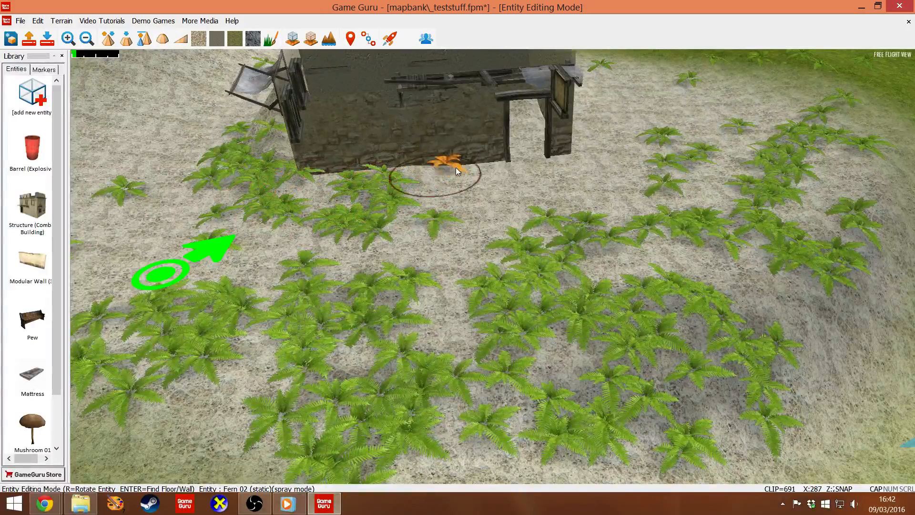
Spray more ferns along the building's side walls and over the terrain inside it.
{"action": "key", "text": "d"}
{"action": "right_click_drag", "start_coordinate": [441, 201], "coordinate": [436, 184]}
{"action": "key", "text": "d"}
{"action": "mouse_move", "coordinate": [500, 243]}
{"action": "left_mouse_down"}
{"action": "mouse_move", "coordinate": [551, 238]}
{"action": "mouse_move", "coordinate": [573, 214]}
{"action": "mouse_move", "coordinate": [614, 198]}
{"action": "left_mouse_up"}
{"action": "key", "text": "d"}
{"action": "mouse_move", "coordinate": [619, 190]}
{"action": "right_mouse_down"}
{"action": "mouse_move", "coordinate": [594, 155]}
{"action": "mouse_move", "coordinate": [563, 235]}
{"action": "right_mouse_up"}
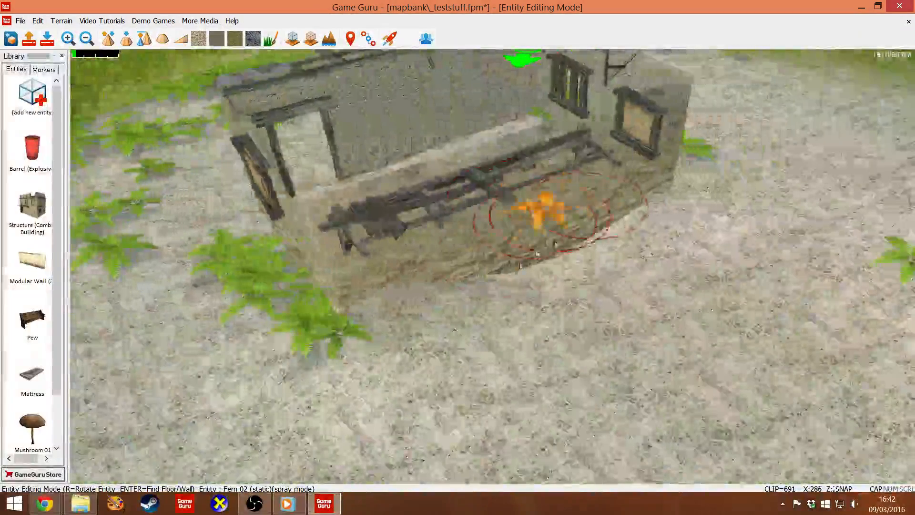
{"action": "mouse_move", "coordinate": [392, 343]}
{"action": "left_mouse_down"}
{"action": "mouse_move", "coordinate": [592, 273]}
{"action": "mouse_move", "coordinate": [668, 271]}
{"action": "mouse_move", "coordinate": [563, 288]}
{"action": "left_mouse_up"}
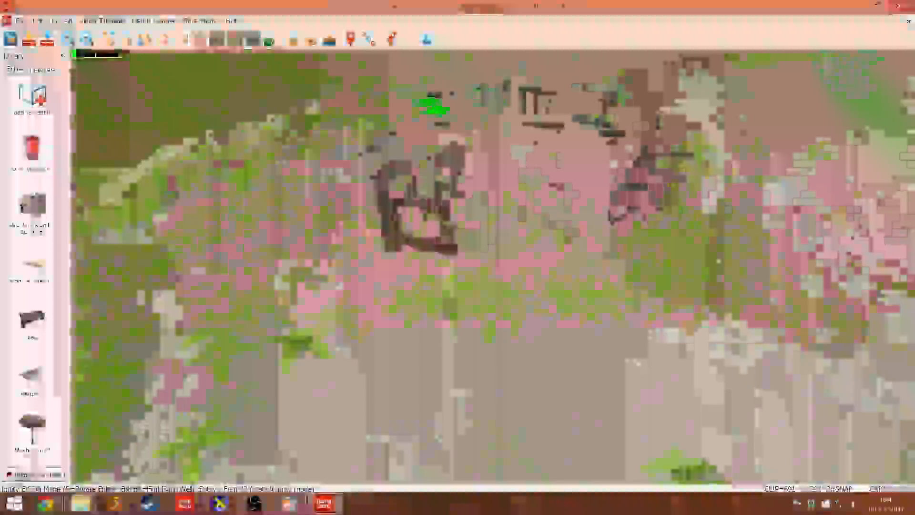
{"action": "key", "text": "a"}
{"action": "right_click_drag", "start_coordinate": [562, 288], "coordinate": [491, 282]}
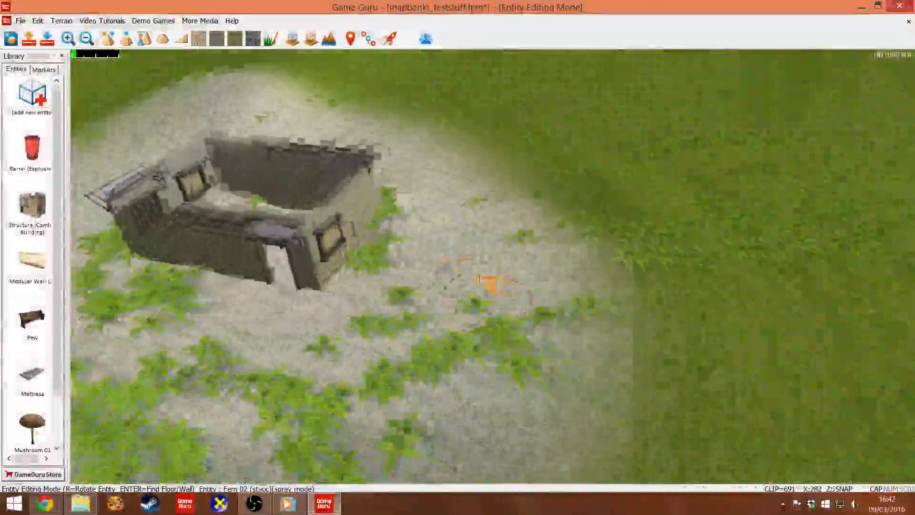
{"action": "key", "text": "a"}
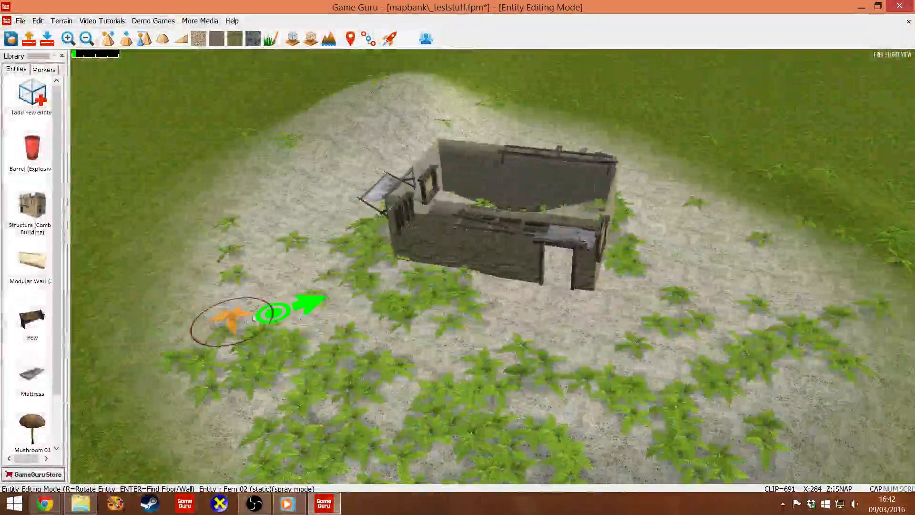
Run the test game and walk through the ferns outside and inside the building to inspect the sprayed foliage.
{"action": "left_click", "coordinate": [395, 41]}
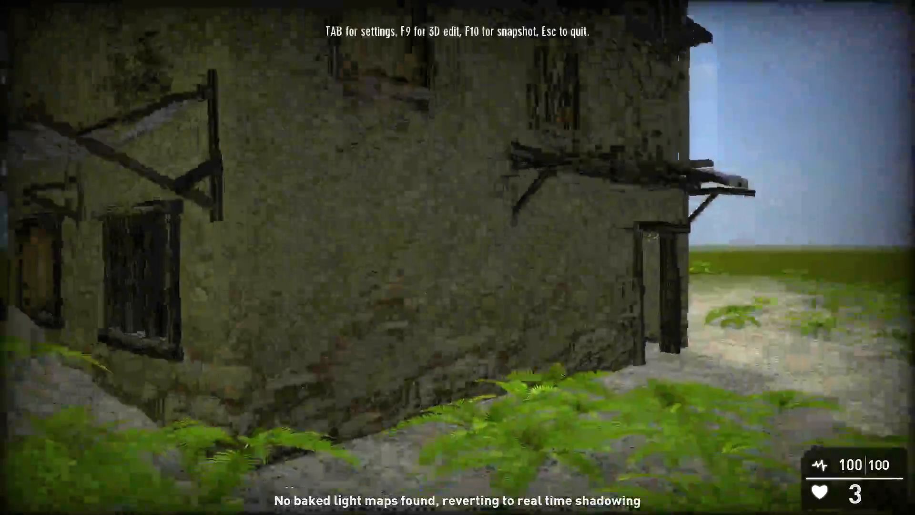
{"action": "key", "text": "w"}
{"action": "key", "text": "w"}
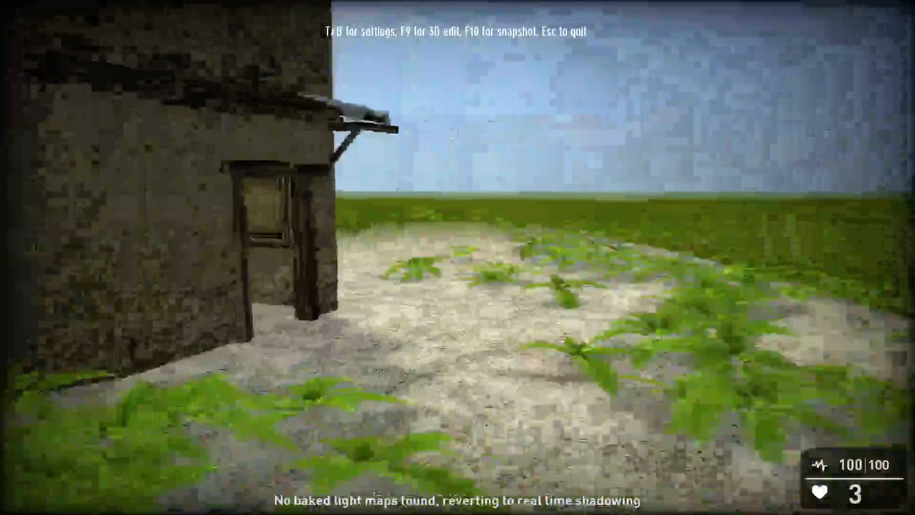
{"action": "key", "text": "w"}
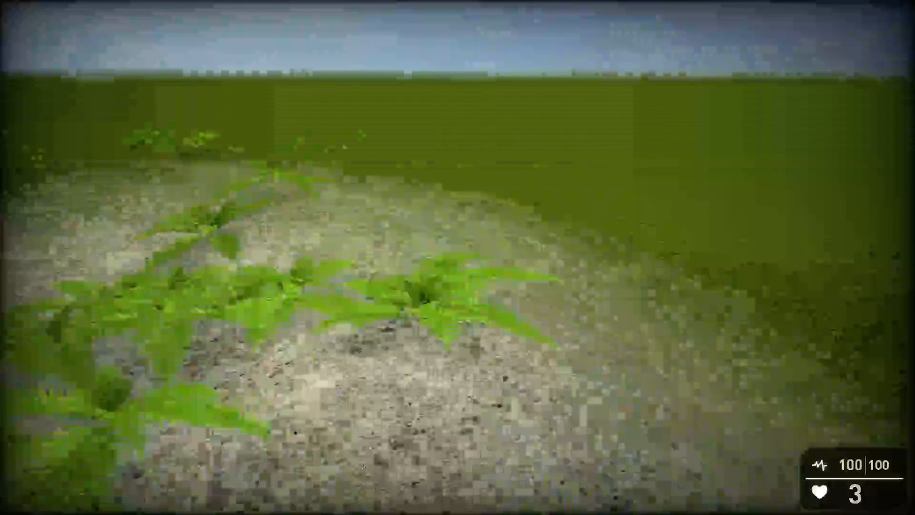
{"action": "key", "text": "w"}
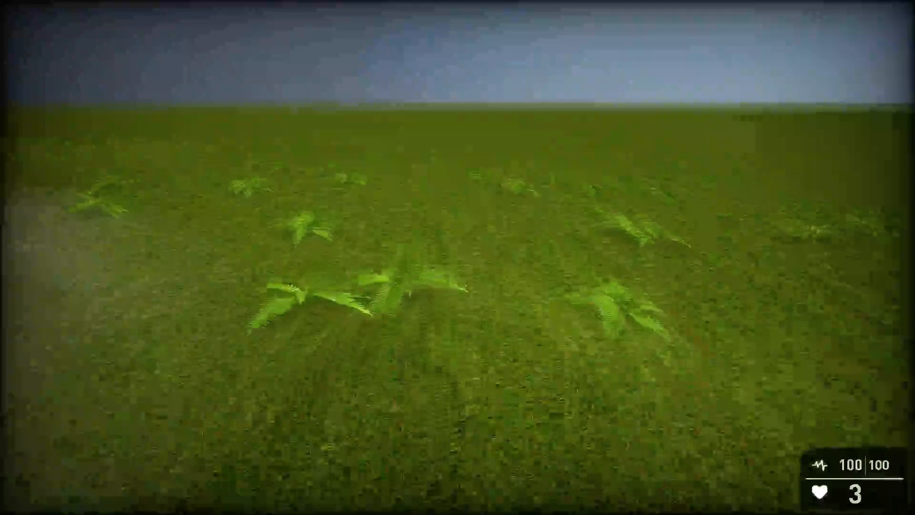
{"action": "key", "text": "w"}
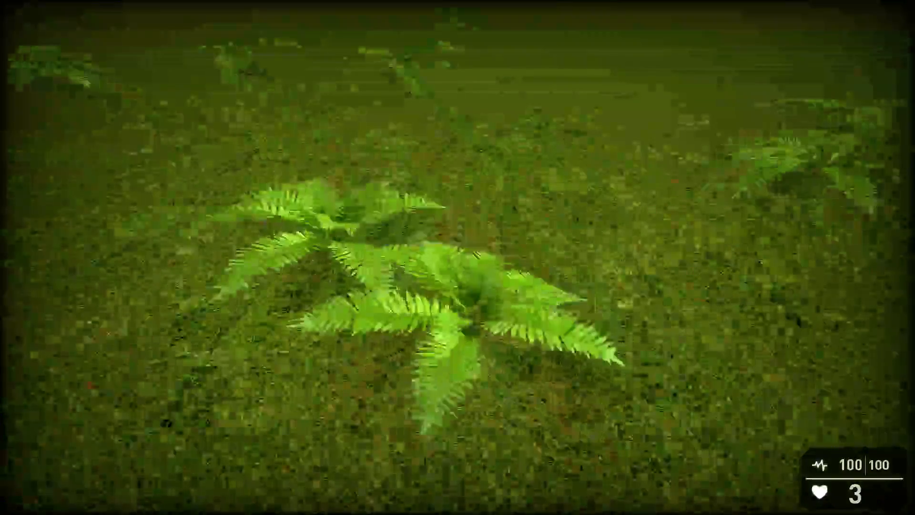
{"action": "key", "text": "w"}
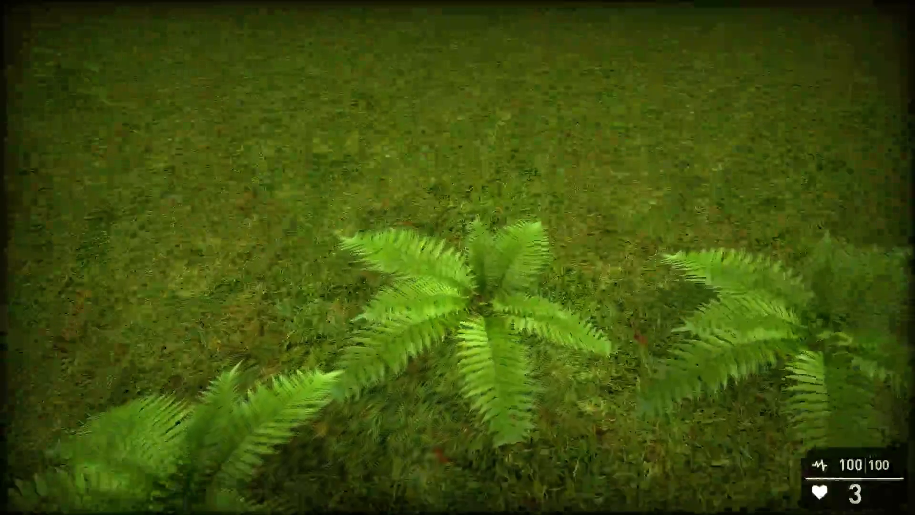
{"action": "key", "text": "w"}
{"action": "key", "text": "w"}
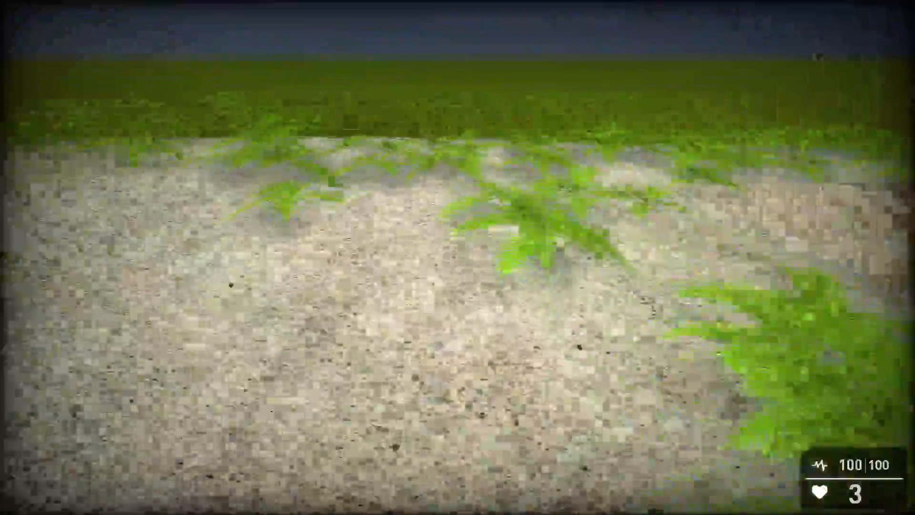
{"action": "key", "text": "w"}
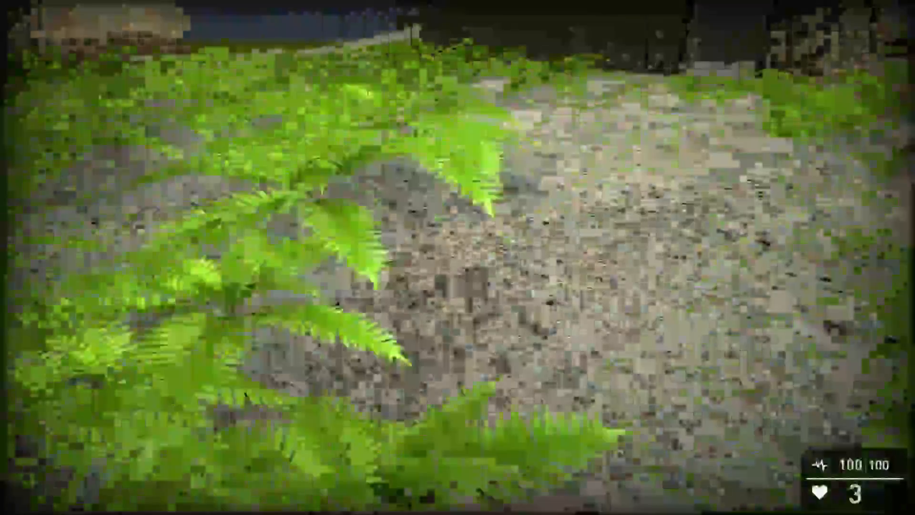
{"action": "key", "text": "w"}
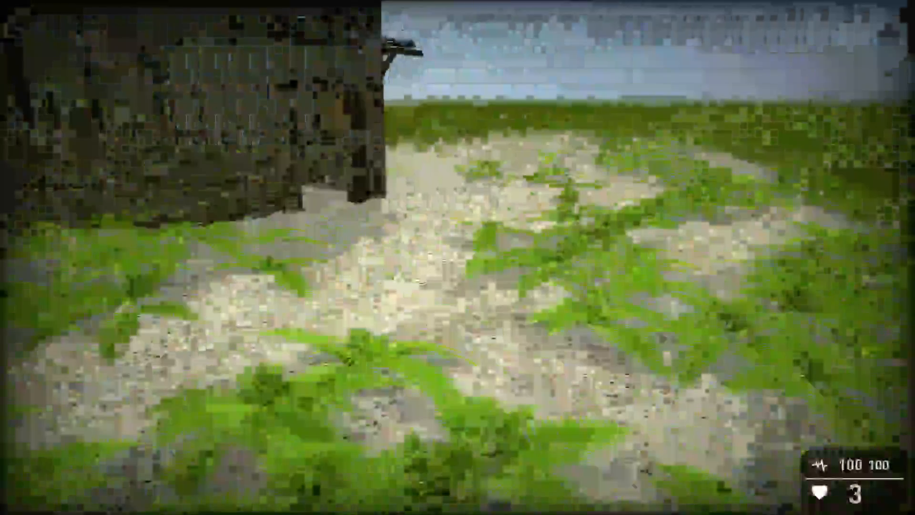
{"action": "key", "text": "w"}
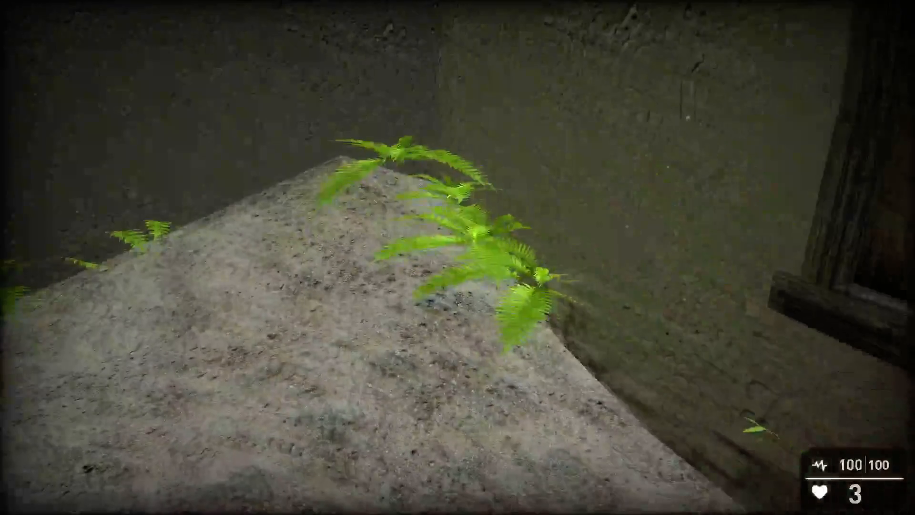
{"action": "key", "text": "w"}
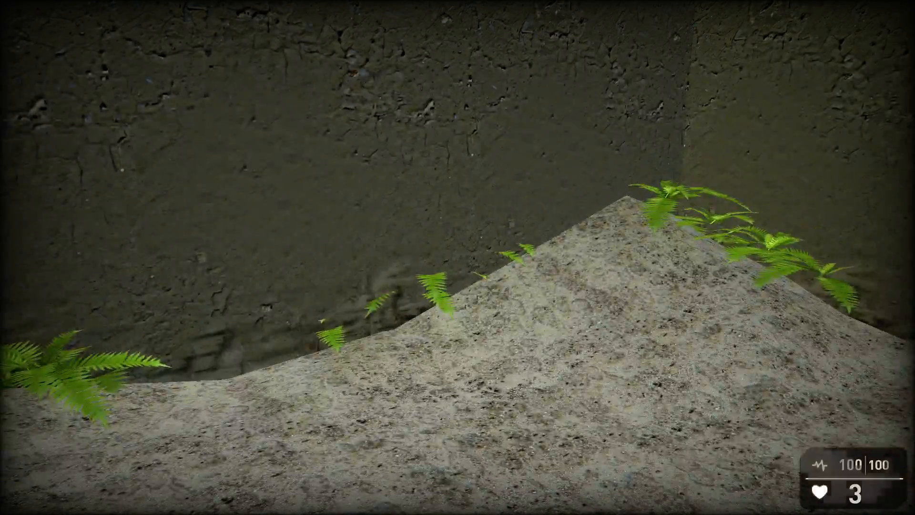
Switch the in-game 3D edit from Terrain Mode to Entity Mode inside the building.
{"action": "key", "text": "t"}
{"action": "key", "text": "e"}
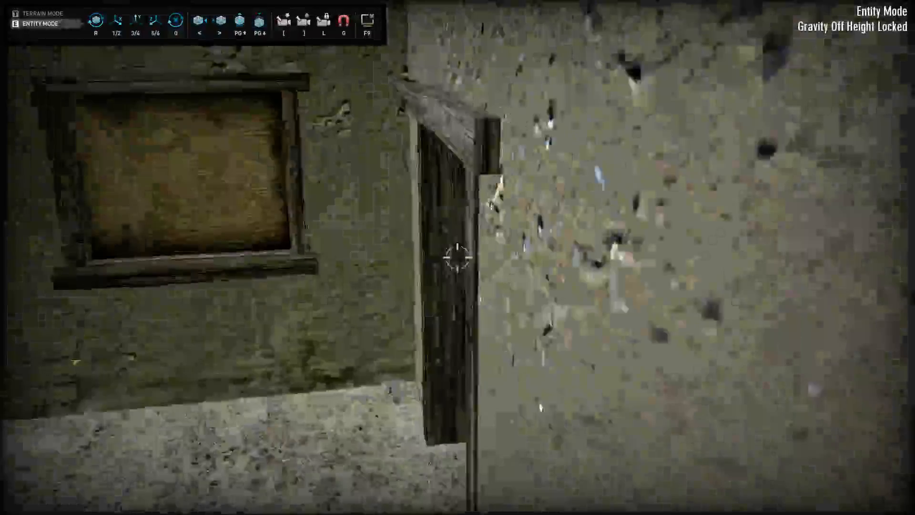
{"action": "key", "text": "s"}
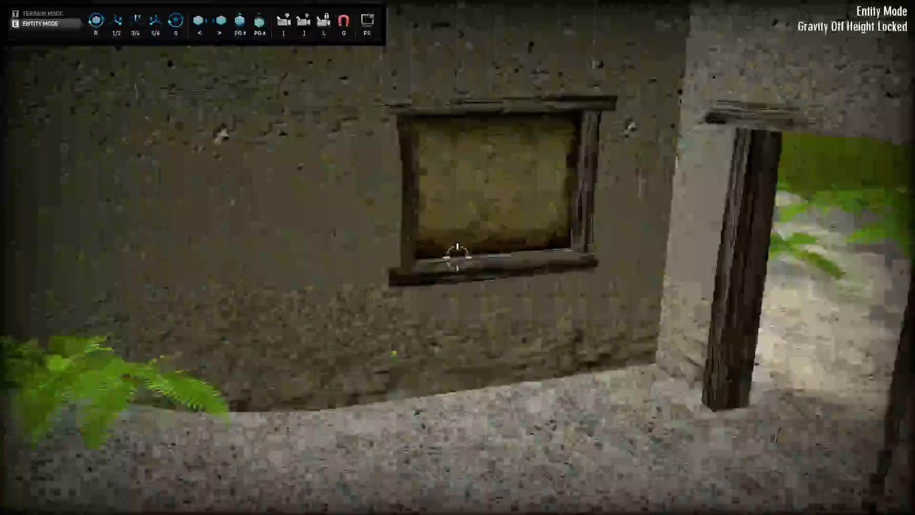
Pick up a fern inside the building and reposition it on the open ground near the boarded window wall.
{"action": "key", "text": "s"}
{"action": "key", "text": "w"}
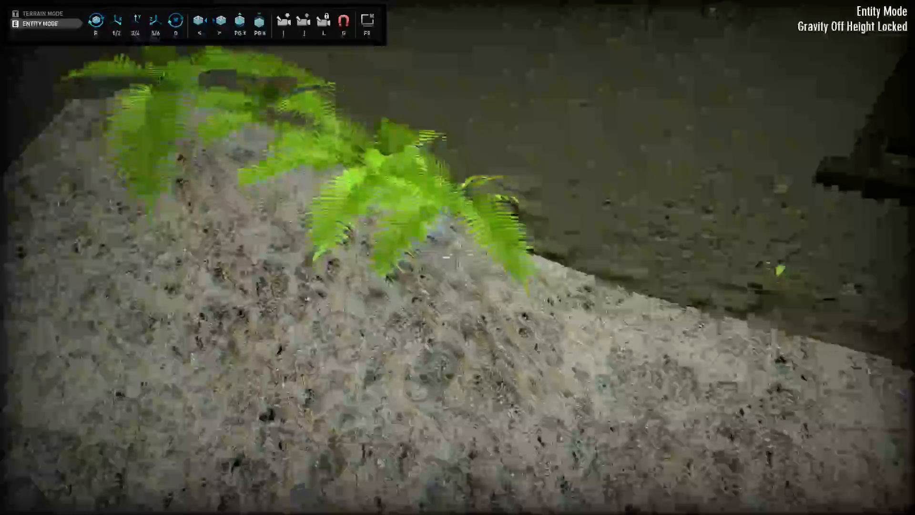
{"action": "key", "text": "w"}
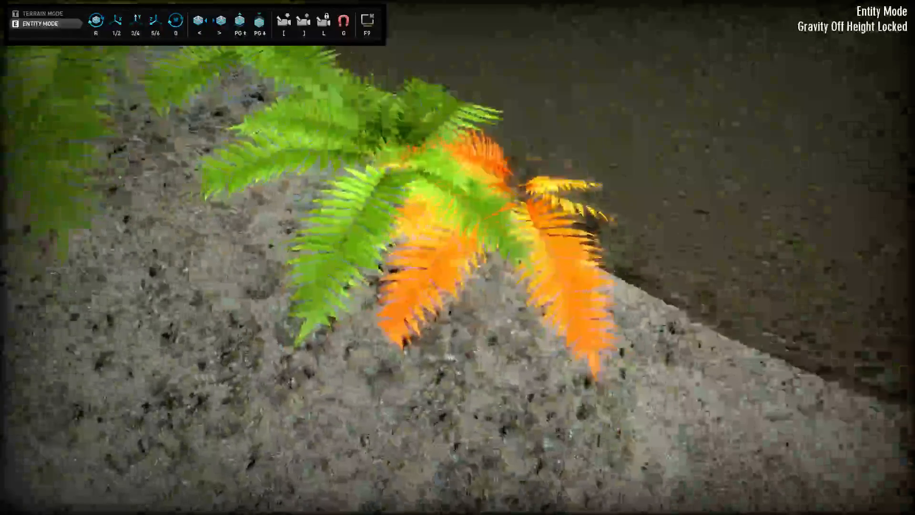
{"action": "key", "text": "s"}
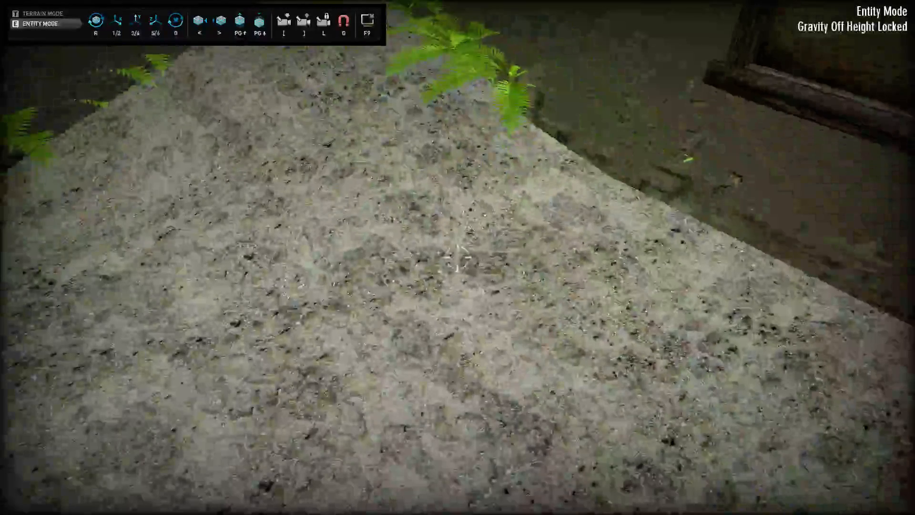
{"action": "key", "text": "t"}
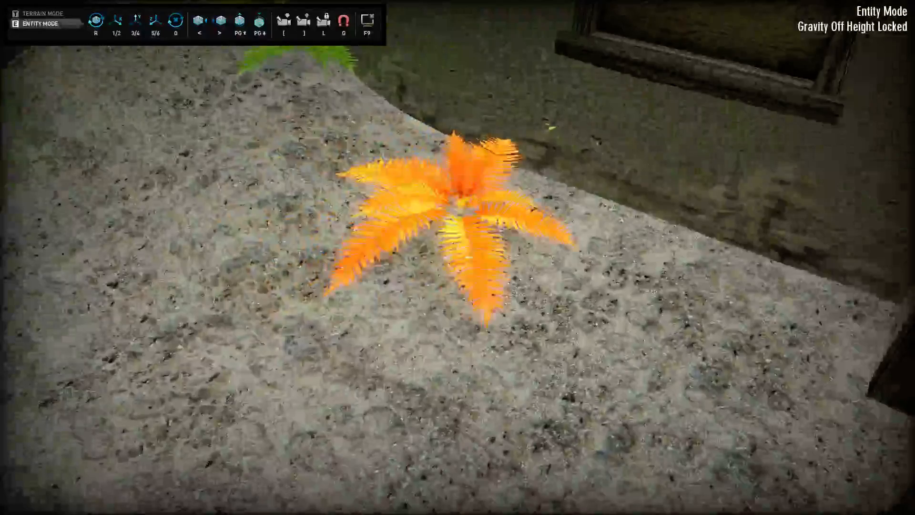
{"action": "left_click", "coordinate": [458, 258]}
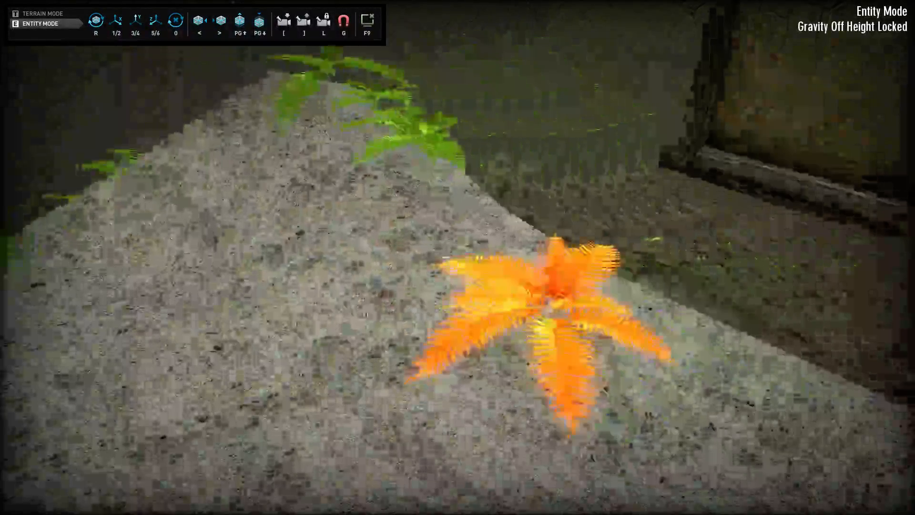
{"action": "left_click", "coordinate": [458, 257]}
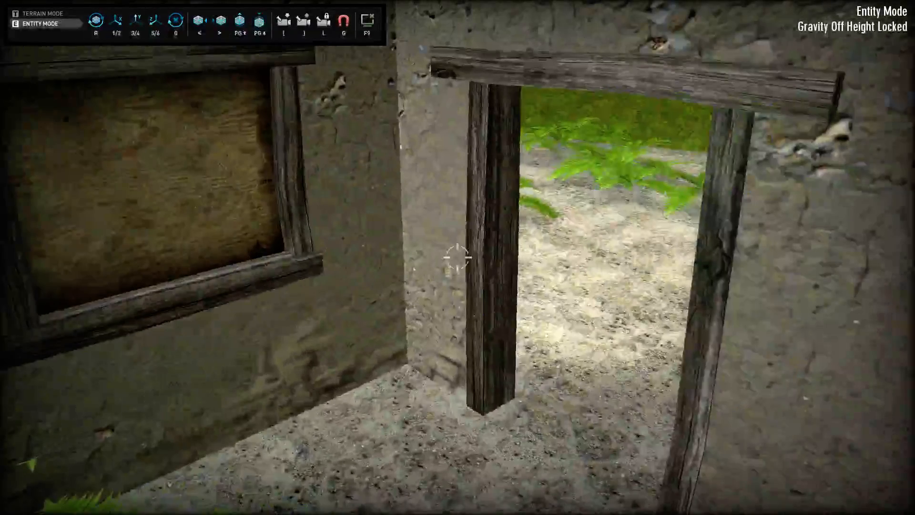
{"action": "key", "text": "d"}
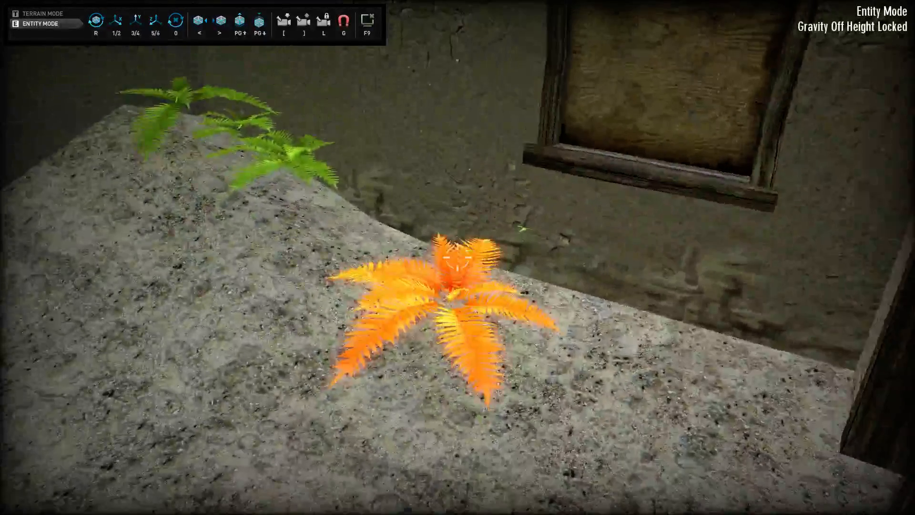
Delete the repositioned fern and the ferns growing up the terrain mound in the building's corner.
{"action": "left_click", "coordinate": [458, 258]}
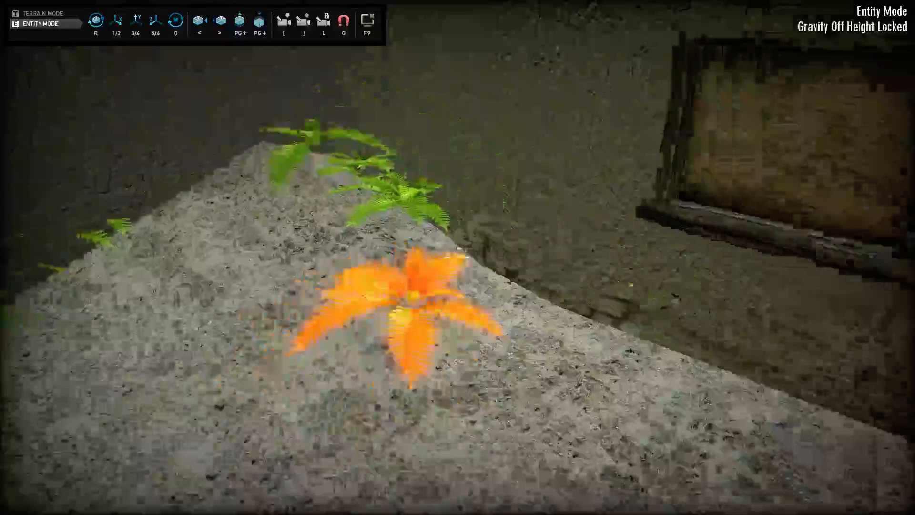
{"action": "key", "text": "Delete"}
{"action": "left_click", "coordinate": [458, 257]}
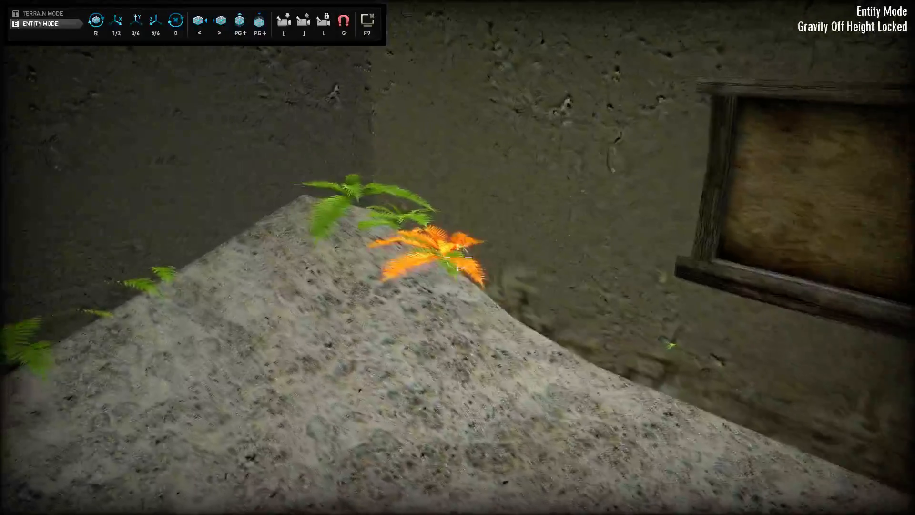
{"action": "key", "text": "Delete"}
{"action": "left_click", "coordinate": [458, 257]}
{"action": "key", "text": "Delete"}
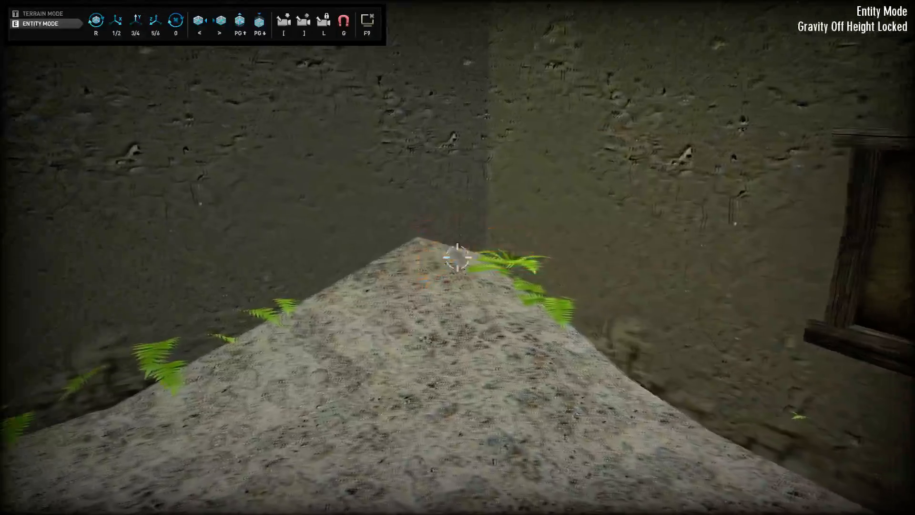
{"action": "left_click", "coordinate": [457, 257]}
{"action": "key", "text": "Delete"}
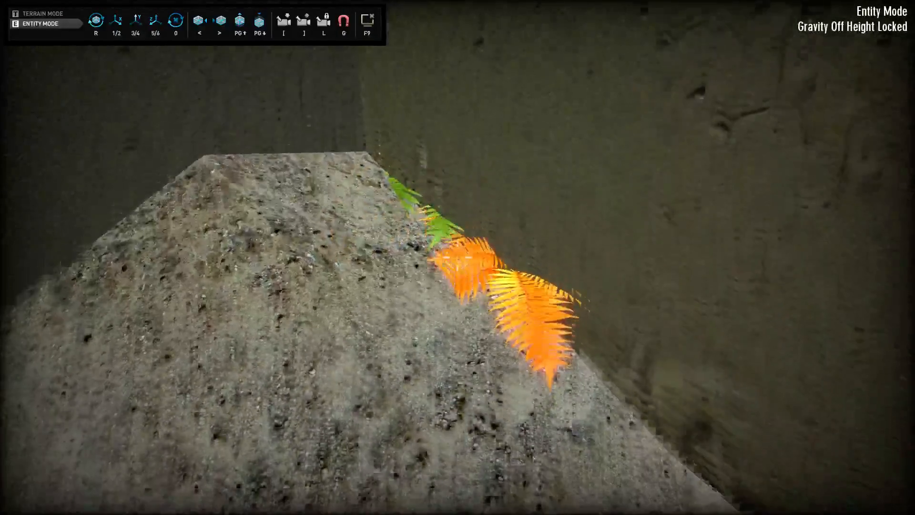
{"action": "left_click", "coordinate": [458, 257]}
{"action": "key", "text": "Delete"}
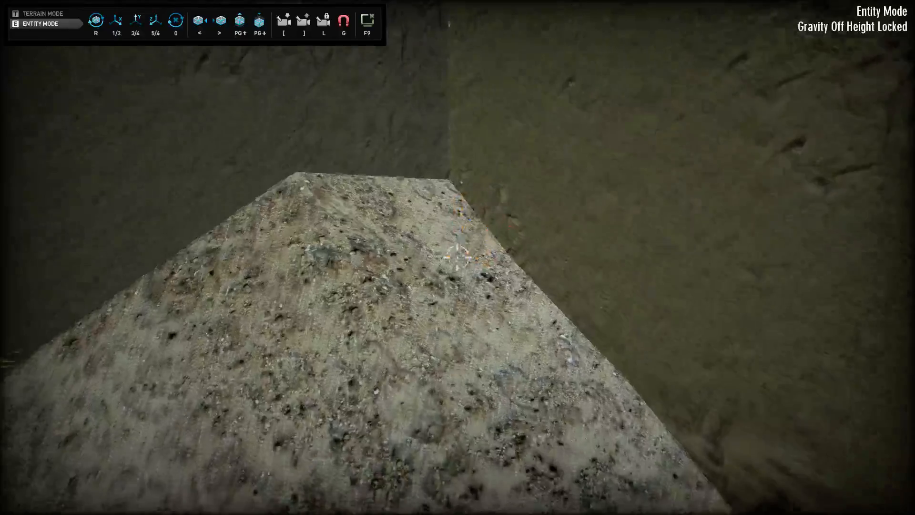
{"action": "key", "text": "Delete"}
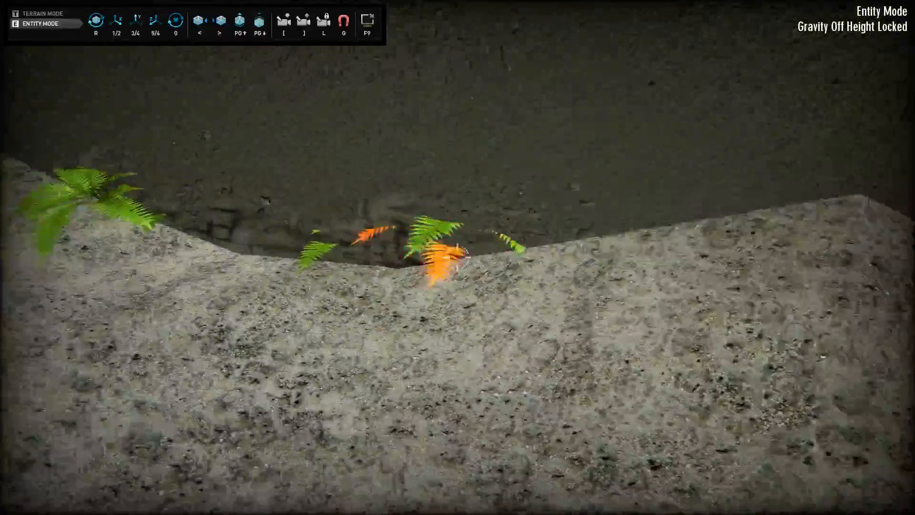
Remove the remaining ferns along the building's dark inner wall and in the corners beside the windows.
{"action": "key", "text": "Delete"}
{"action": "key", "text": "Delete"}
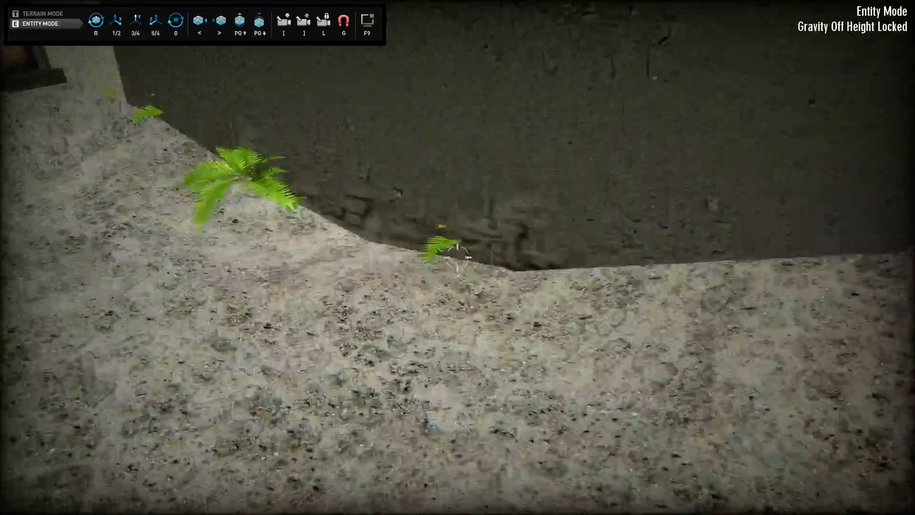
{"action": "key", "text": "Delete"}
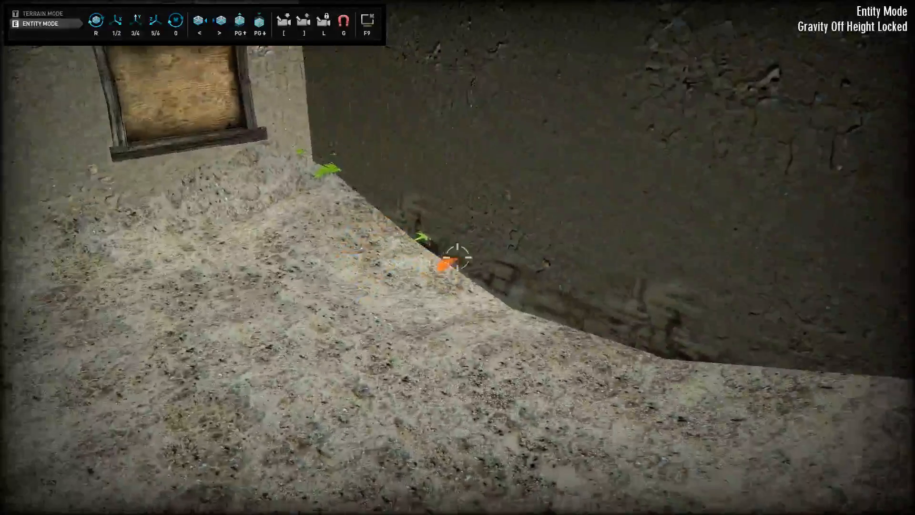
{"action": "key", "text": "Delete"}
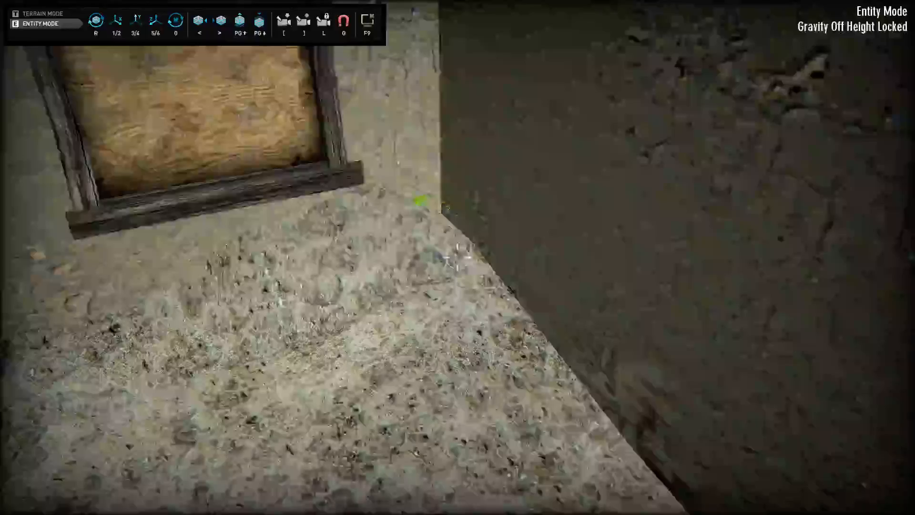
{"action": "key", "text": "Page_Up"}
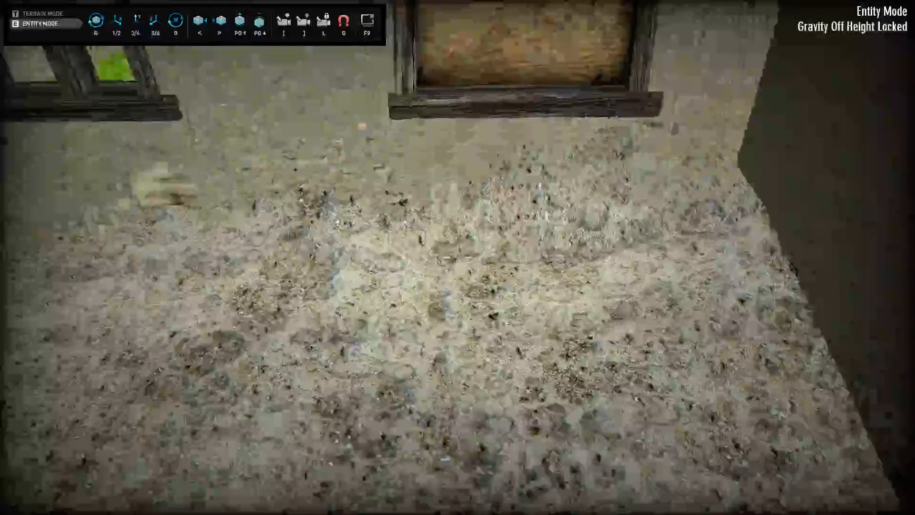
{"action": "key", "text": "Delete"}
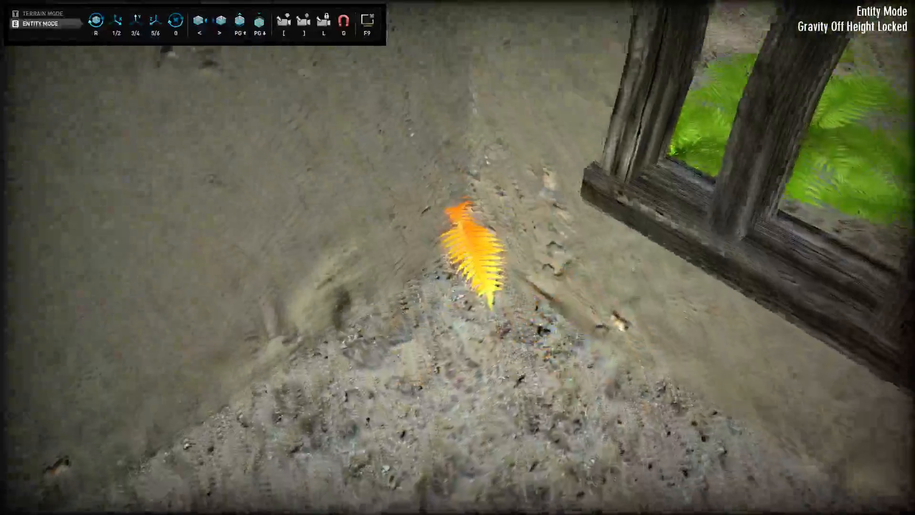
{"action": "key", "text": "Delete"}
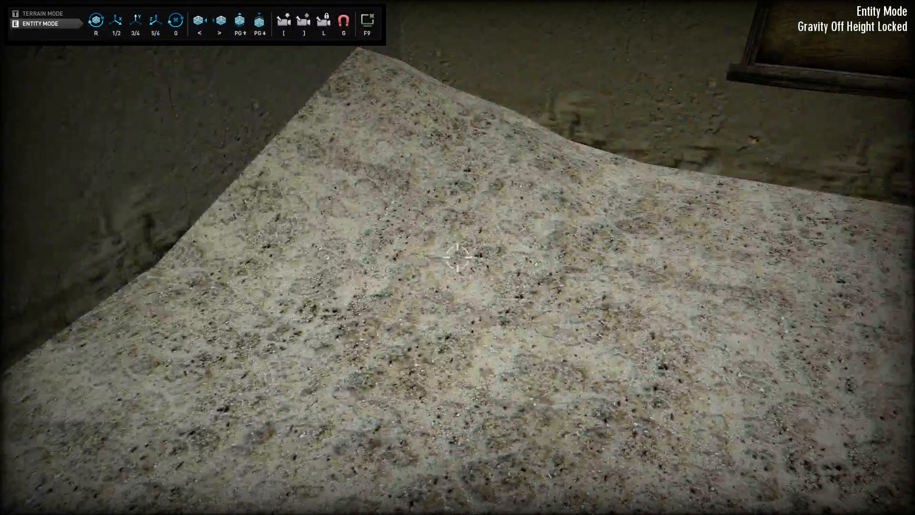
Change the entity being placed to a mushroom and plant a first group in the corner beside the barred window.
{"action": "scroll", "coordinate": [458, 257], "scroll_direction": "down", "scroll_amount": 3}
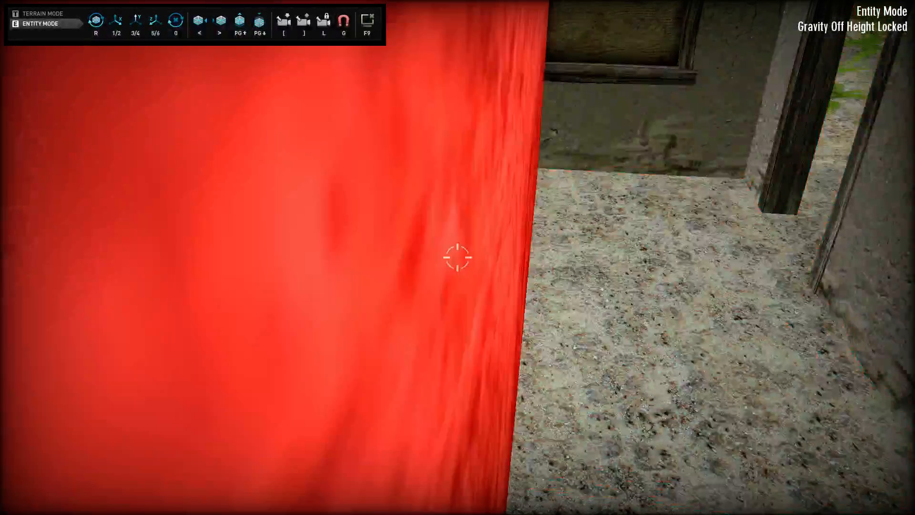
{"action": "scroll", "coordinate": [458, 258], "scroll_direction": "down", "scroll_amount": 1}
{"action": "scroll", "coordinate": [458, 257], "scroll_direction": "down", "scroll_amount": 3}
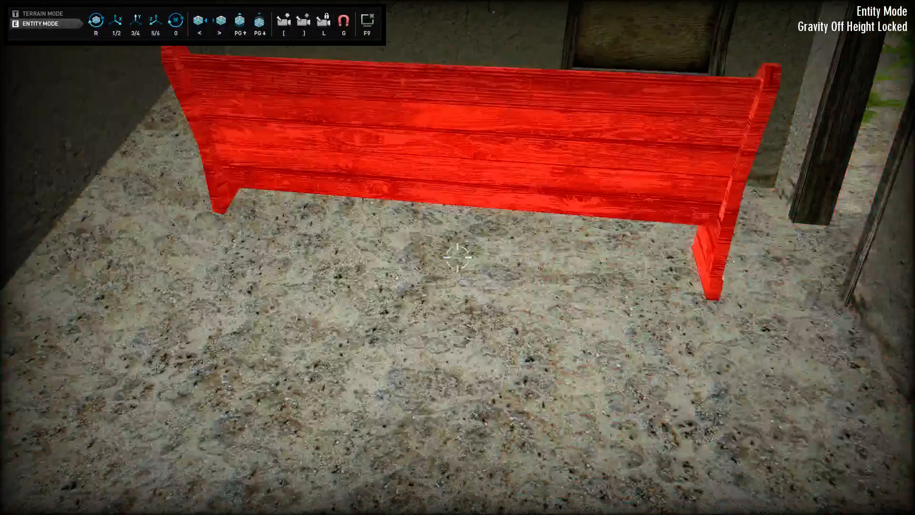
{"action": "scroll", "coordinate": [458, 257], "scroll_direction": "down", "scroll_amount": 3}
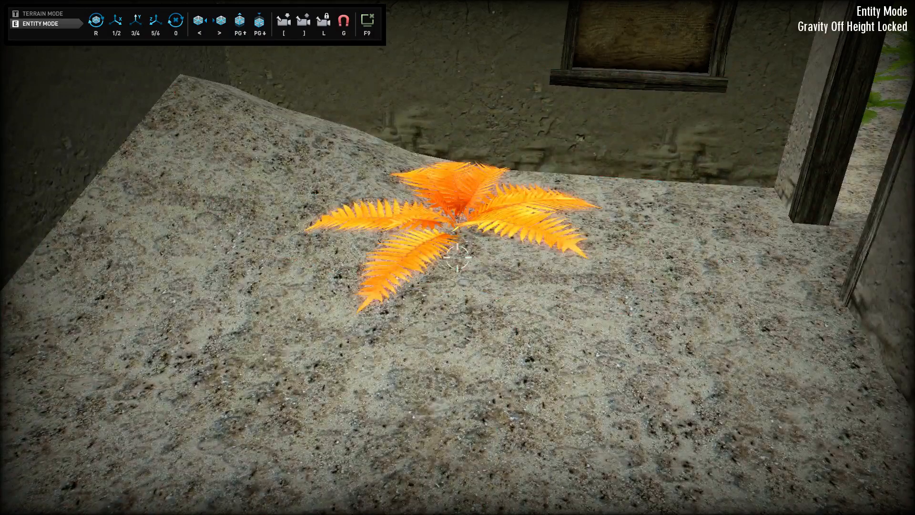
{"action": "scroll", "coordinate": [458, 257], "scroll_direction": "down", "scroll_amount": 3}
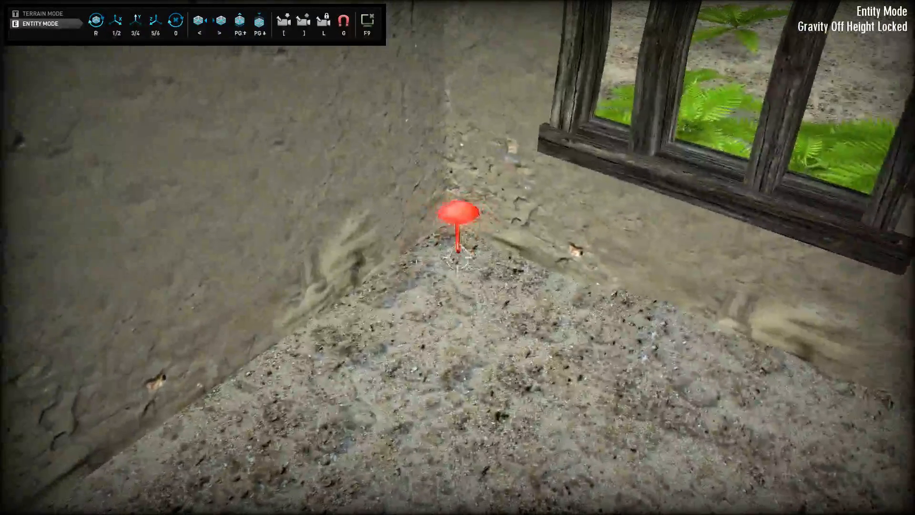
{"action": "left_click", "coordinate": [458, 257]}
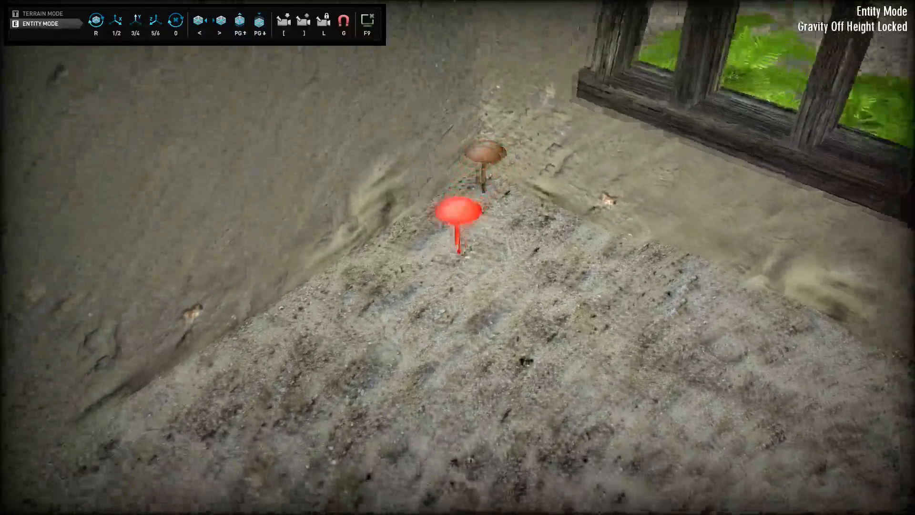
{"action": "left_click", "coordinate": [458, 257]}
{"action": "left_click", "coordinate": [458, 257]}
{"action": "left_click", "coordinate": [458, 257]}
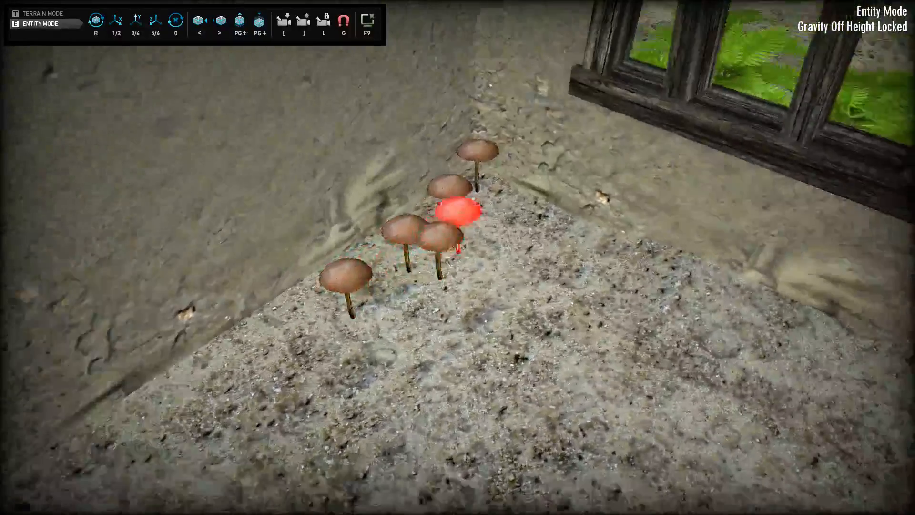
{"action": "left_click", "coordinate": [457, 257]}
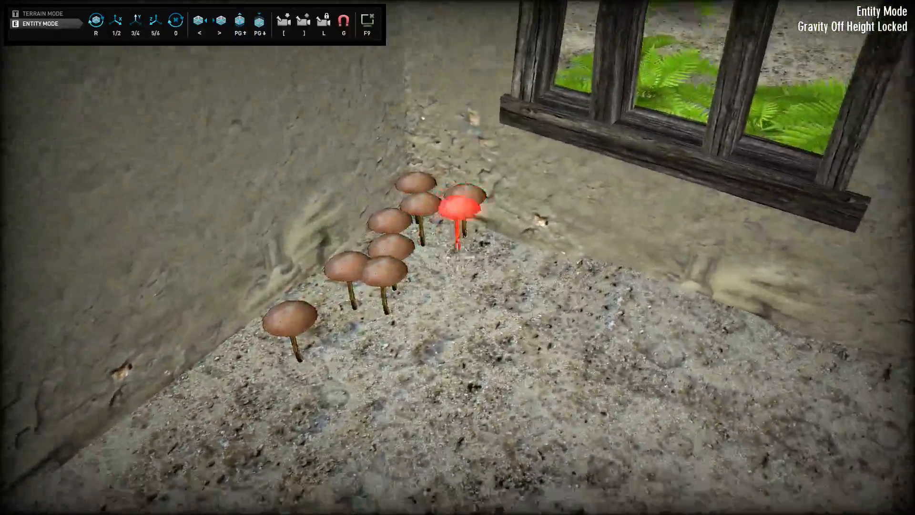
Widen the mushroom cluster with more mushrooms towards the barred window and along the adjoining wall.
{"action": "left_click", "coordinate": [458, 257]}
{"action": "left_click", "coordinate": [458, 258]}
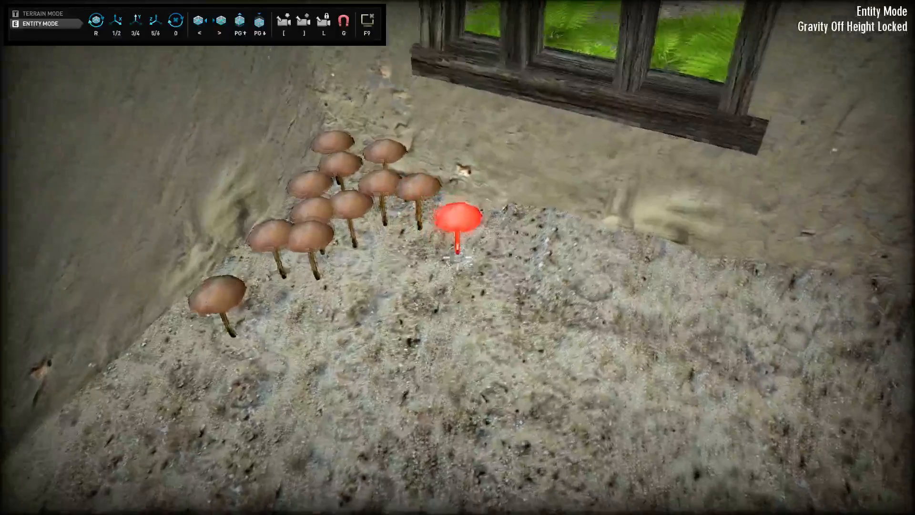
{"action": "left_click", "coordinate": [457, 257]}
{"action": "left_click", "coordinate": [457, 258]}
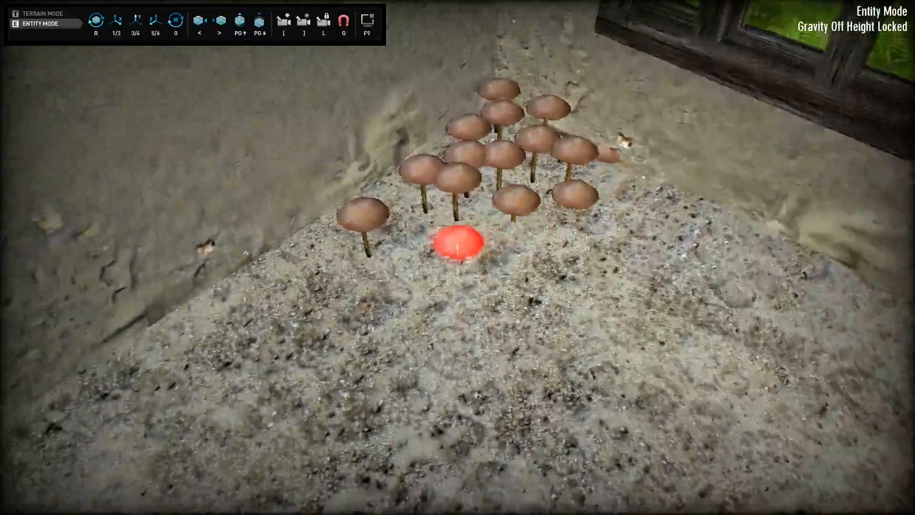
{"action": "left_click", "coordinate": [458, 257]}
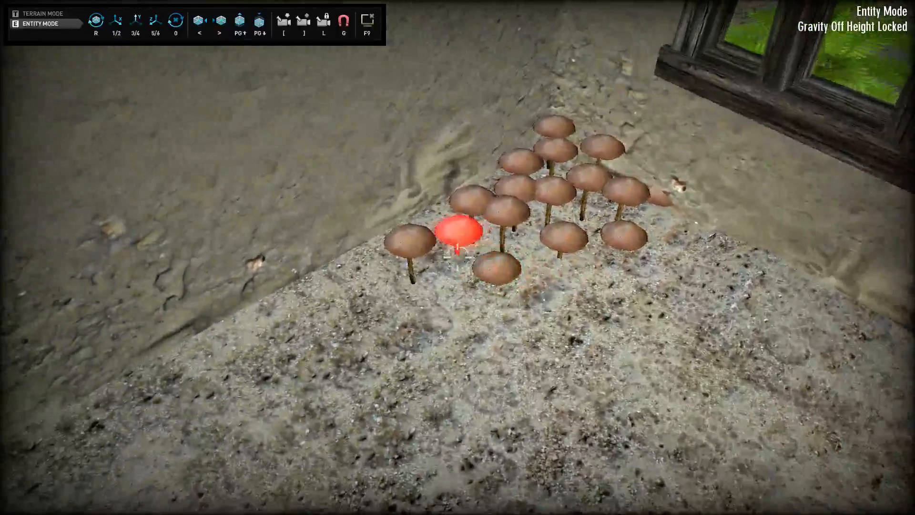
{"action": "left_click", "coordinate": [457, 257]}
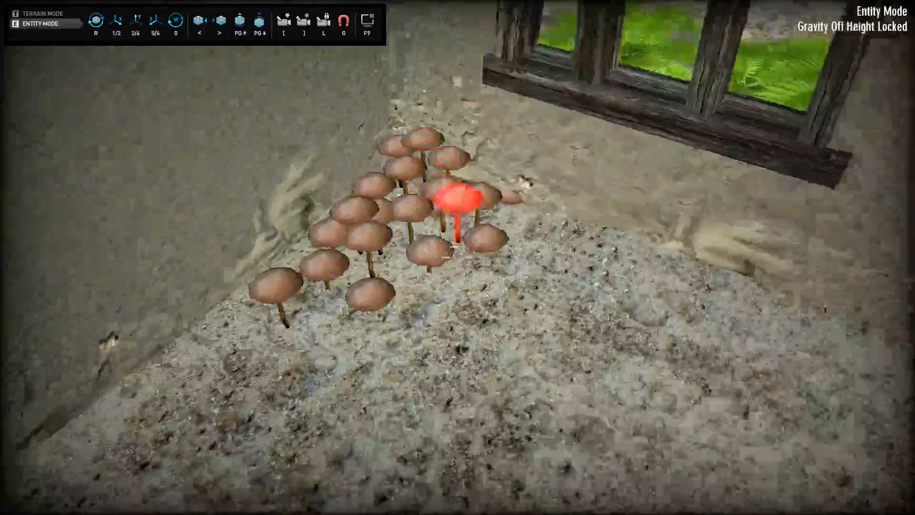
Leave the in-game 3D edit and walk around the building's interior to inspect the mound, mushrooms and doorway.
{"action": "key", "text": "F9"}
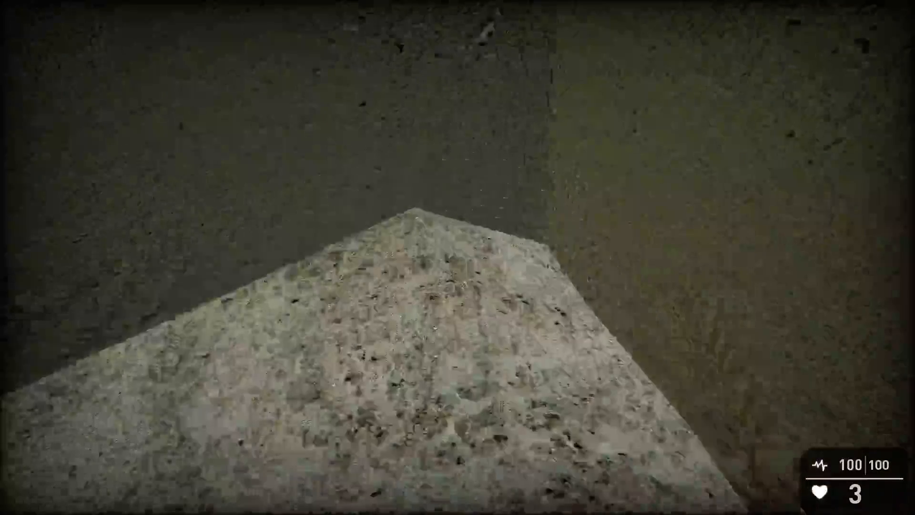
{"action": "key", "text": "w"}
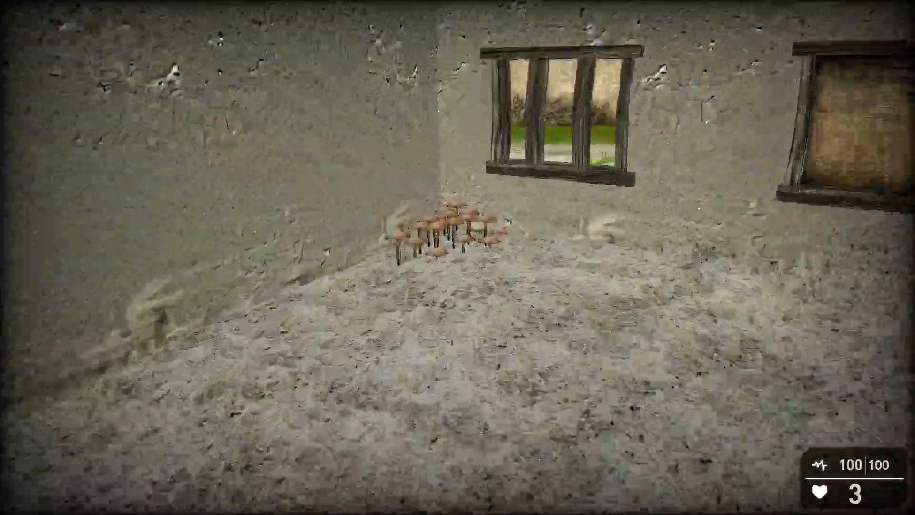
{"action": "key", "text": "s"}
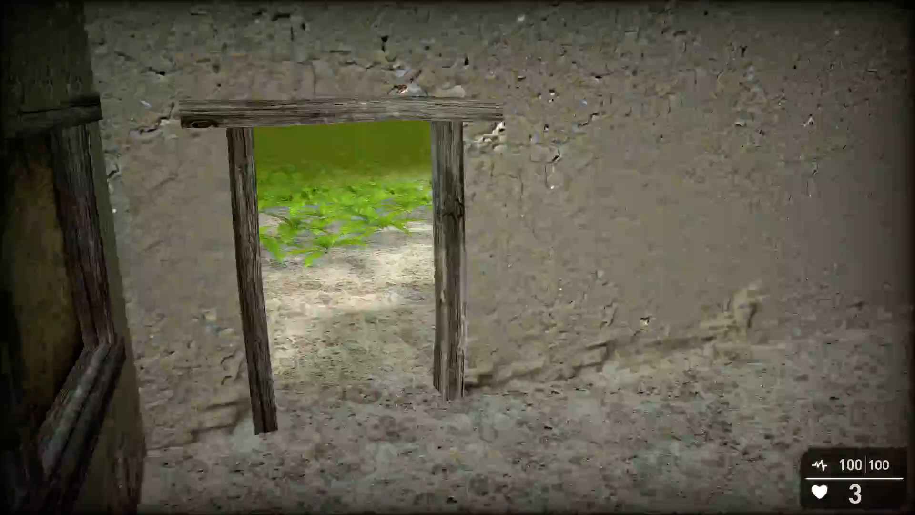
{"action": "key", "text": "w"}
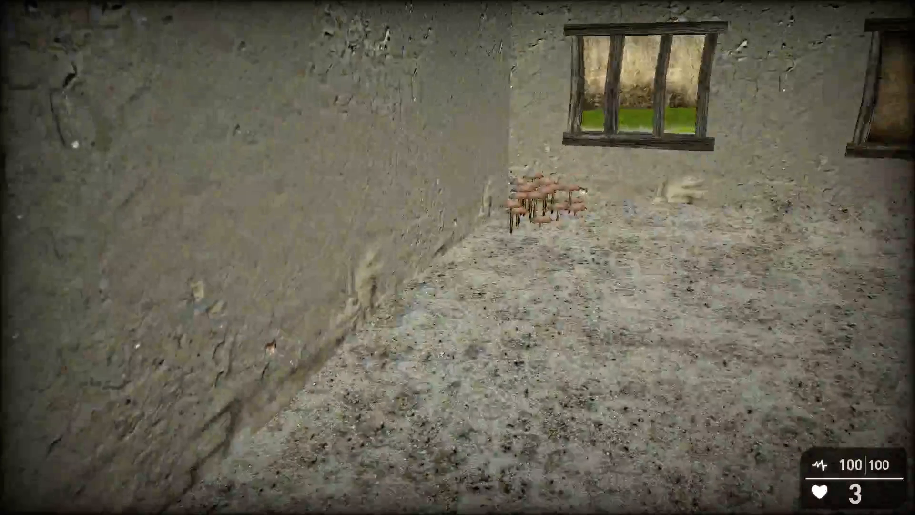
Reopen the in-game 3D edit in Entity Mode while facing the mushroom corner.
{"action": "key", "text": "F9"}
{"action": "key", "text": "e"}
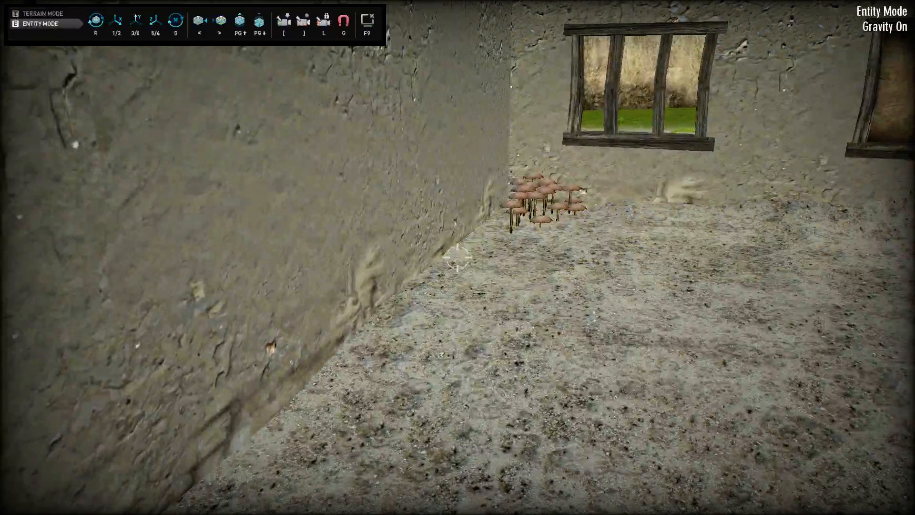
Change the entity being placed to the red flammable barrel and set the first barrels on the room's floor.
{"action": "key", "text": "period"}
{"action": "key", "text": "period"}
{"action": "key", "text": "period"}
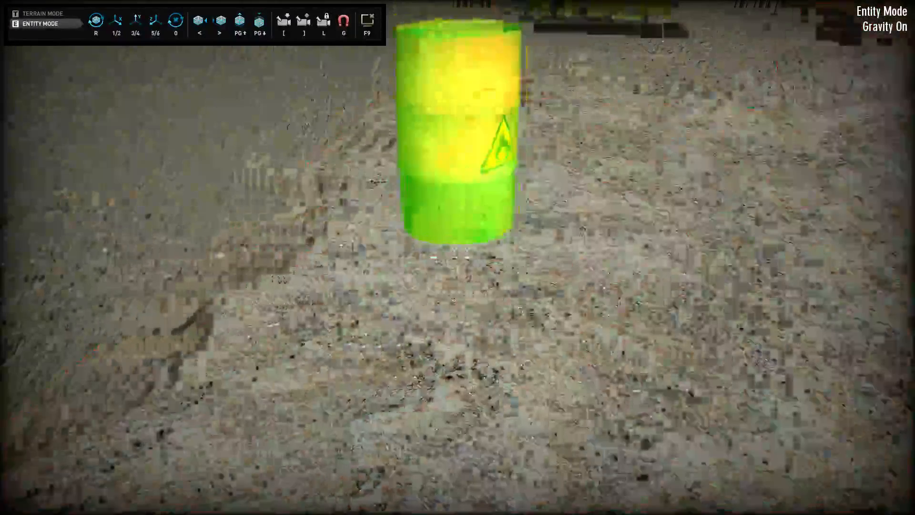
{"action": "key", "text": "period"}
{"action": "key", "text": "period"}
{"action": "left_click", "coordinate": [458, 258]}
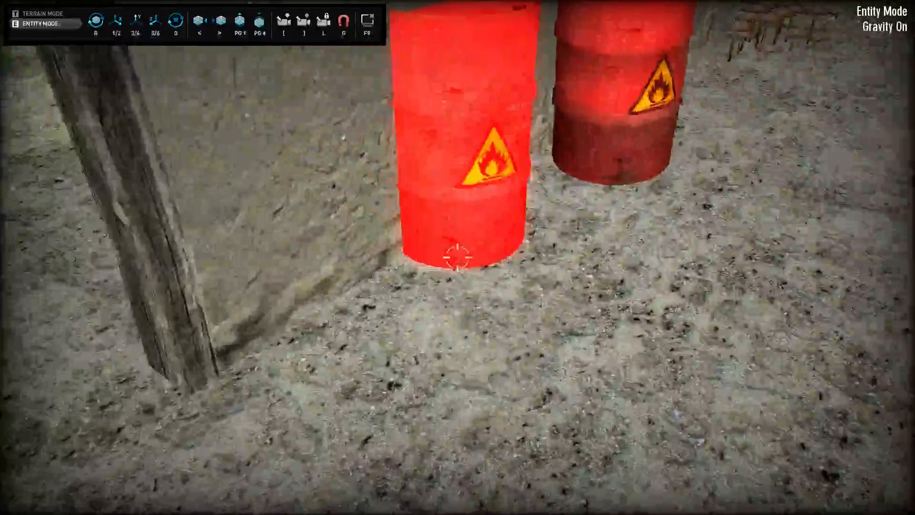
{"action": "left_click", "coordinate": [458, 257]}
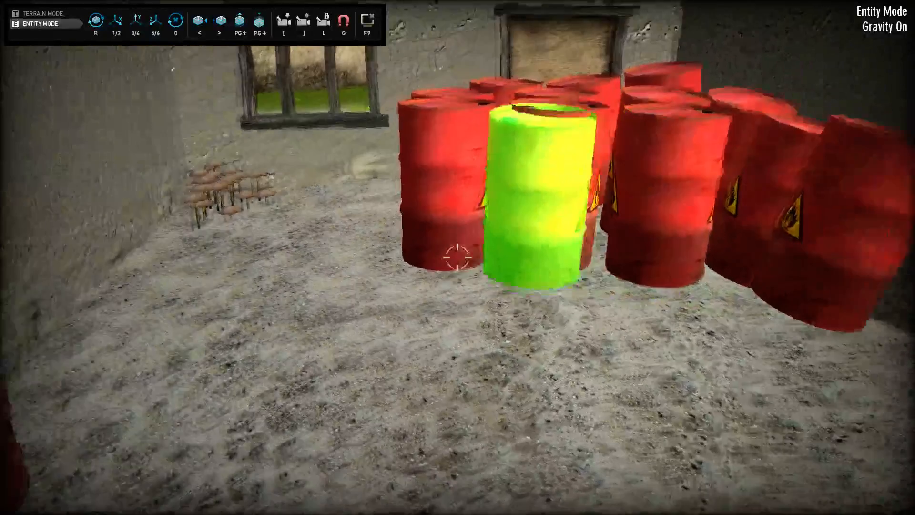
Fill the room's floor with closely packed rows of red barrels from the barred window back to the doorway.
{"action": "left_click", "coordinate": [457, 258]}
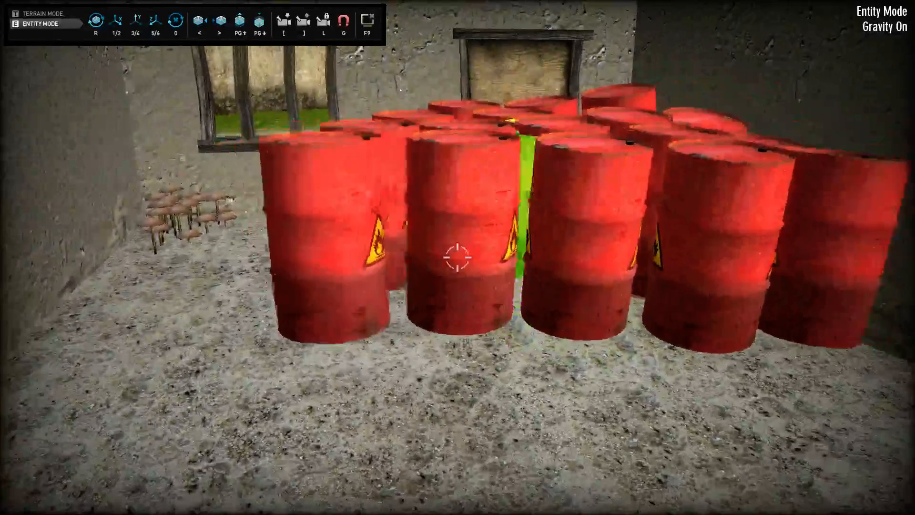
{"action": "left_click", "coordinate": [457, 257]}
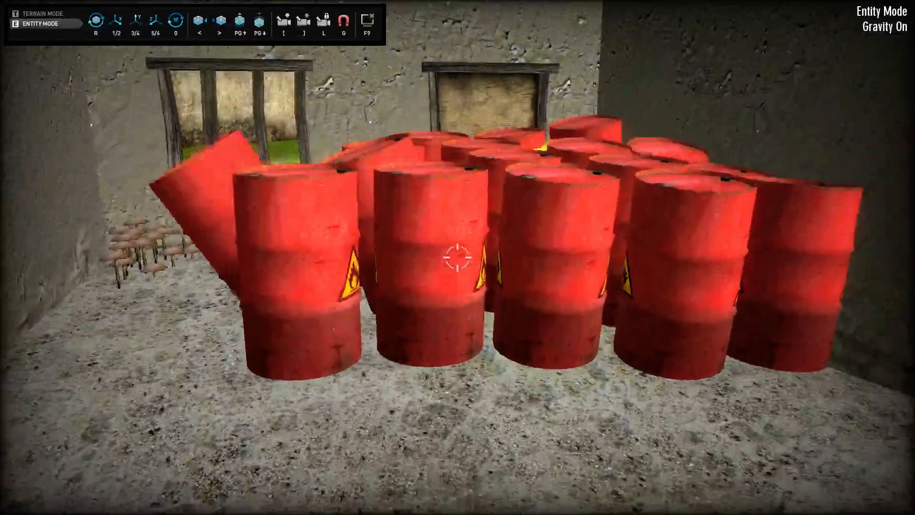
{"action": "left_click", "coordinate": [457, 258]}
{"action": "left_click", "coordinate": [458, 257]}
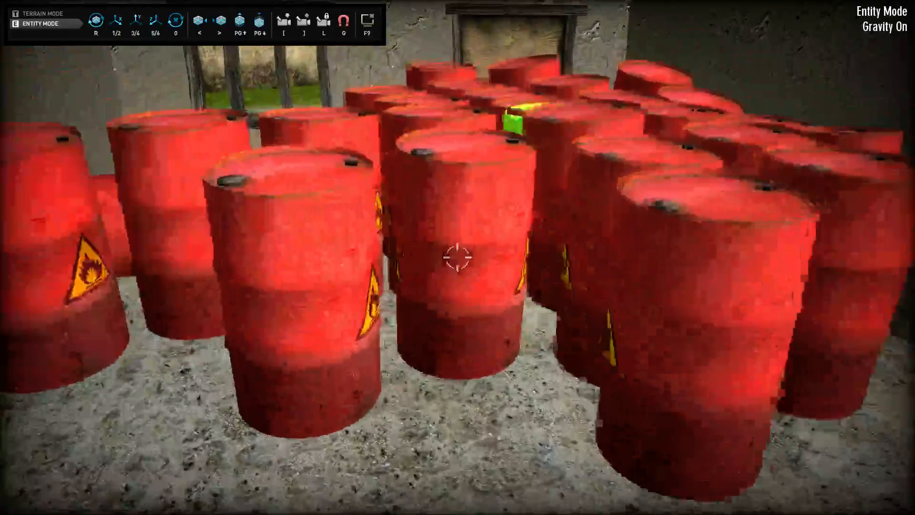
{"action": "left_click", "coordinate": [457, 257]}
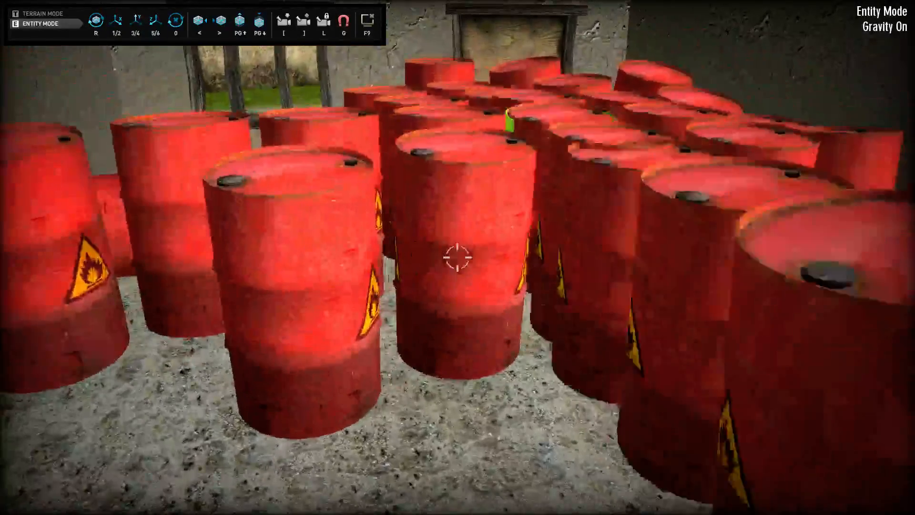
{"action": "left_click", "coordinate": [457, 257]}
{"action": "left_click", "coordinate": [457, 257]}
{"action": "left_click", "coordinate": [457, 258]}
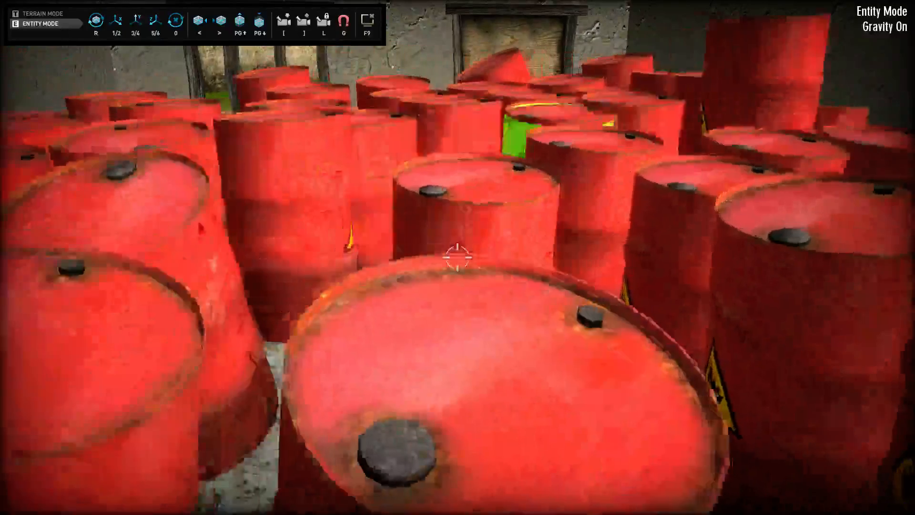
{"action": "left_click", "coordinate": [457, 257]}
{"action": "left_click", "coordinate": [457, 258]}
{"action": "left_click", "coordinate": [457, 257]}
{"action": "left_click", "coordinate": [457, 257]}
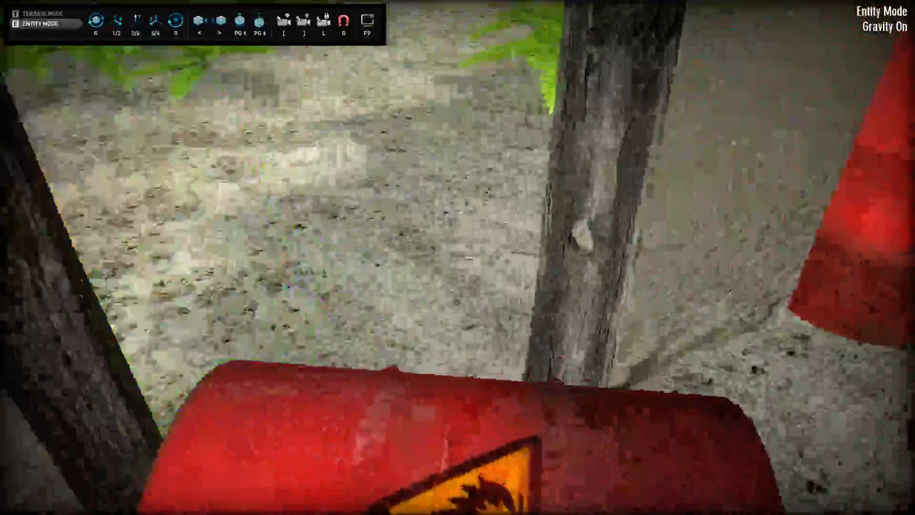
Delete the toppled barrel at the doorway and check the packed barrels from outside and inside the room.
{"action": "key", "text": "Delete"}
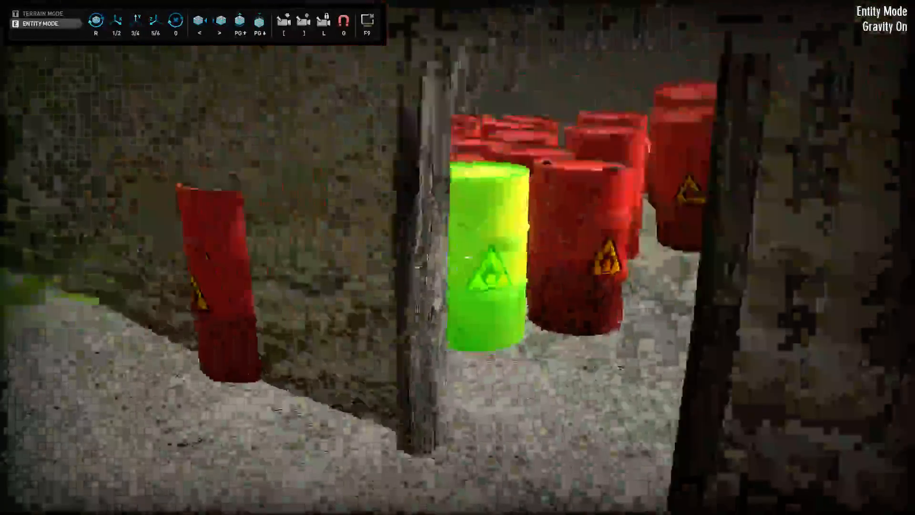
{"action": "key", "text": "s"}
{"action": "key", "text": "w"}
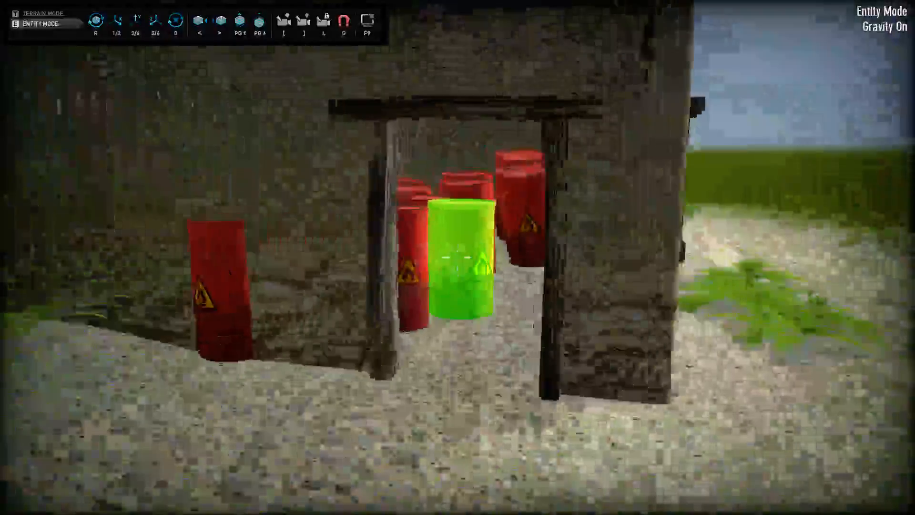
{"action": "key", "text": "w"}
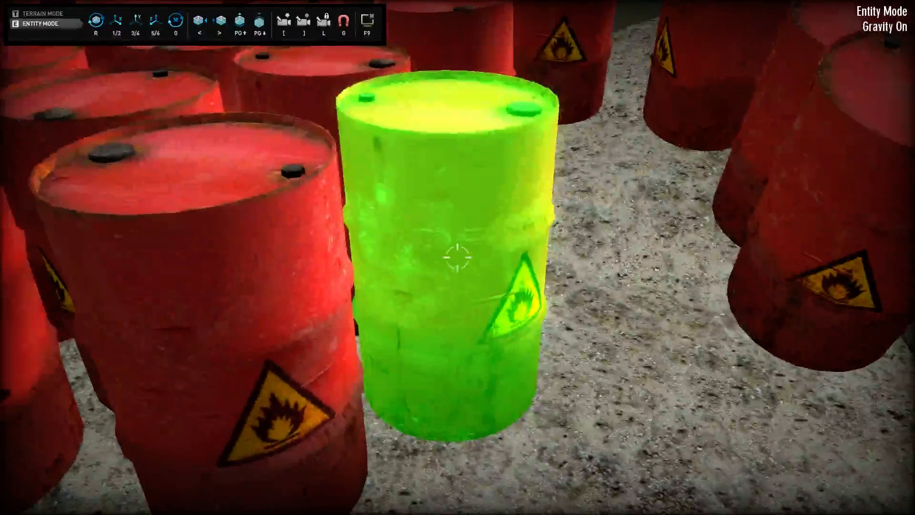
{"action": "key", "text": "s"}
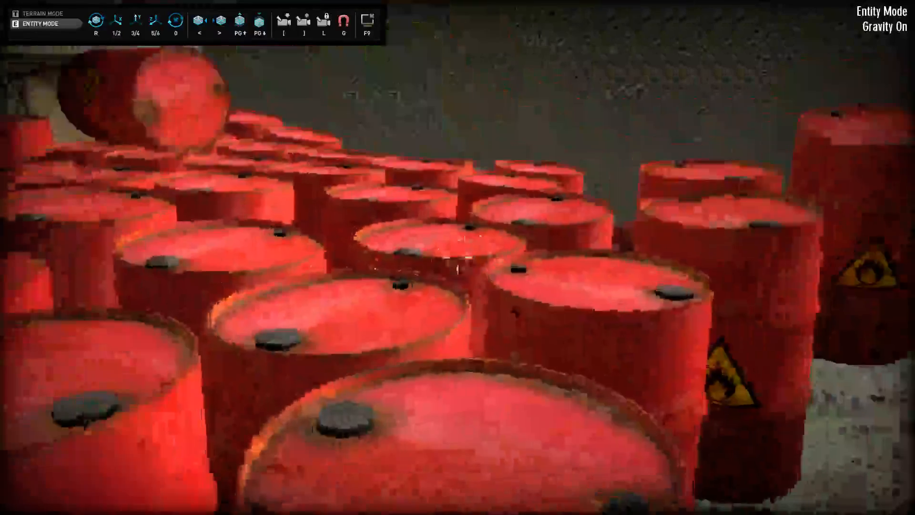
{"action": "key", "text": "s"}
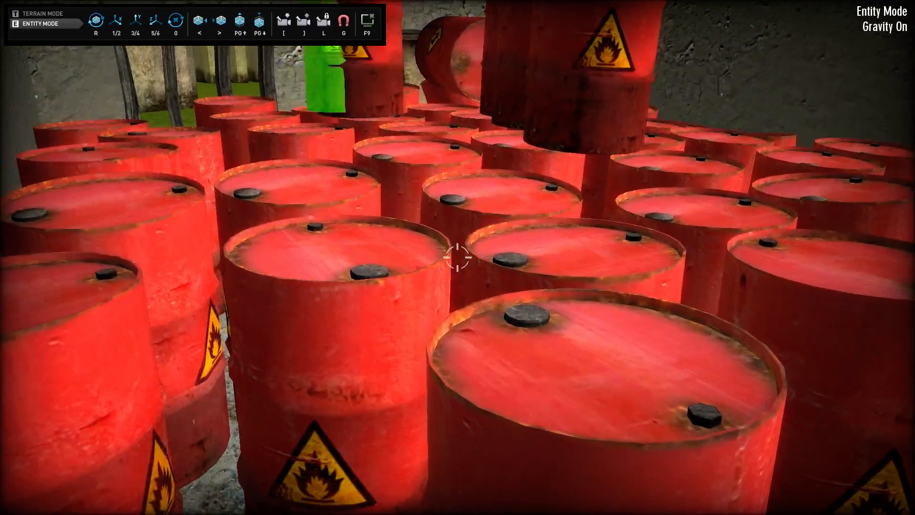
Stack a second layer of red barrels on top of the ones covering the floor.
{"action": "left_click", "coordinate": [457, 258]}
{"action": "left_click", "coordinate": [458, 258]}
{"action": "left_click", "coordinate": [458, 257]}
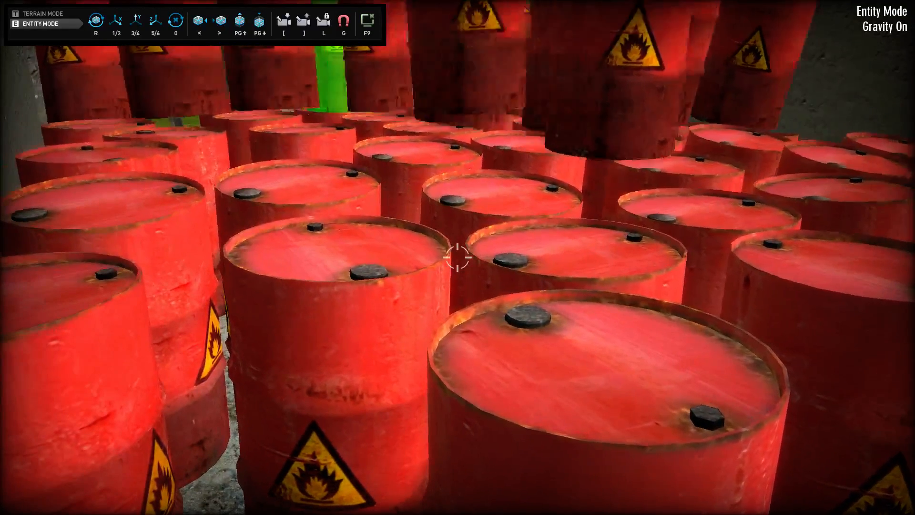
{"action": "left_click", "coordinate": [458, 257]}
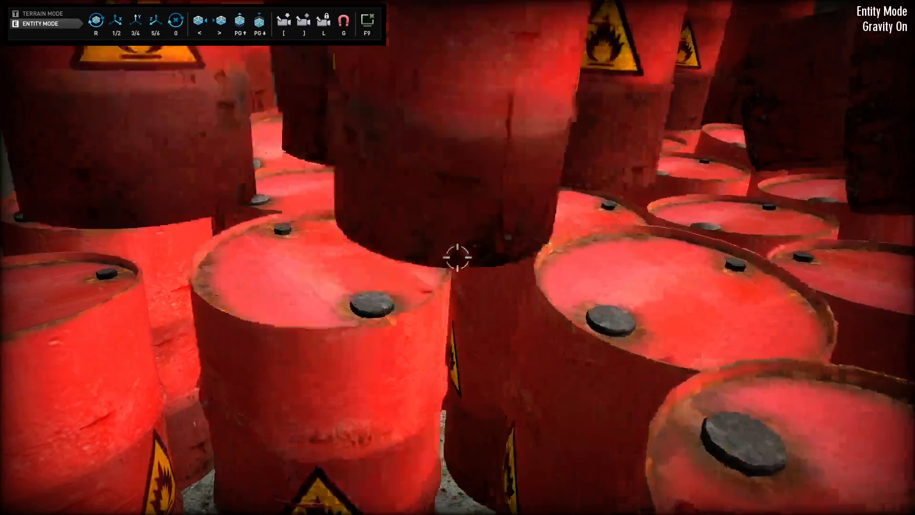
Go out through the doorway and examine the barrel poking through the building's outer wall.
{"action": "key", "text": "s"}
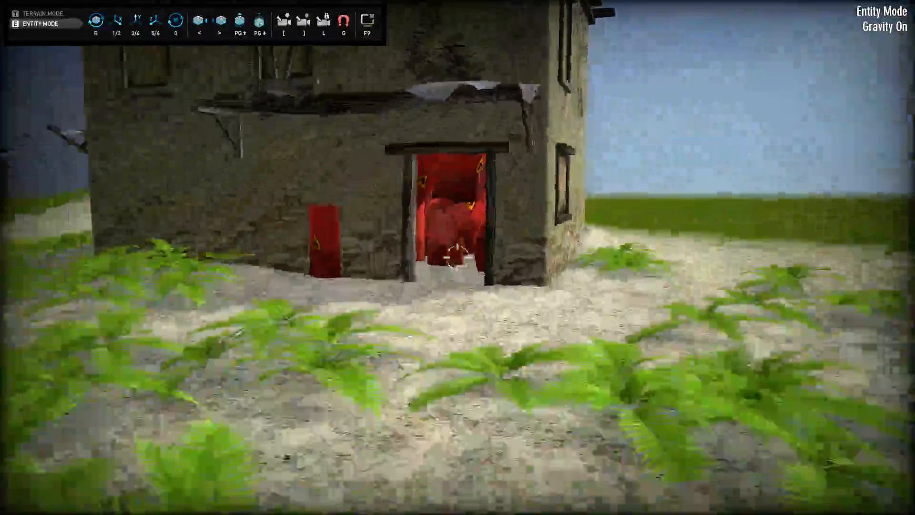
{"action": "key", "text": "w"}
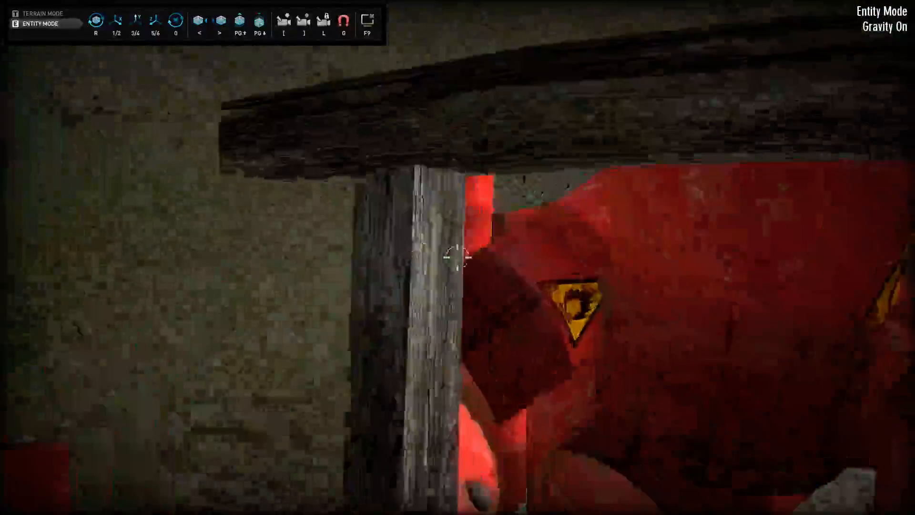
{"action": "key", "text": "s"}
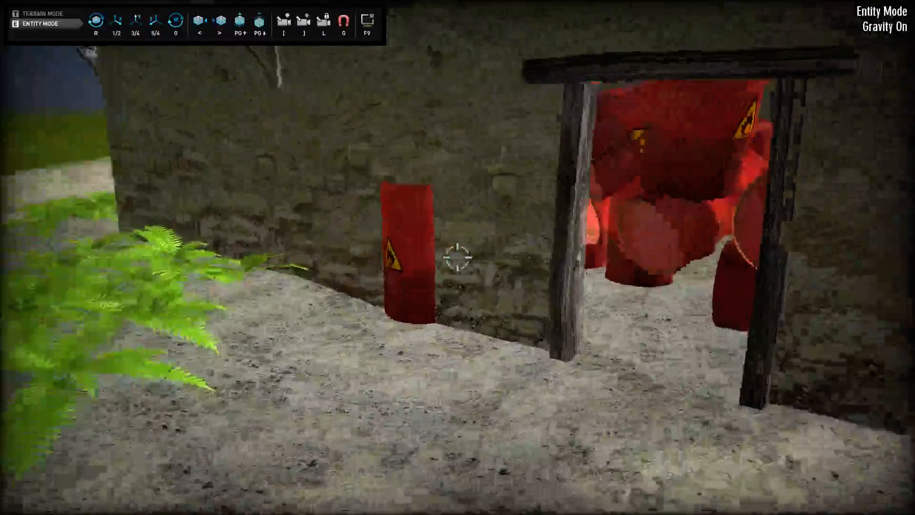
{"action": "key", "text": "a"}
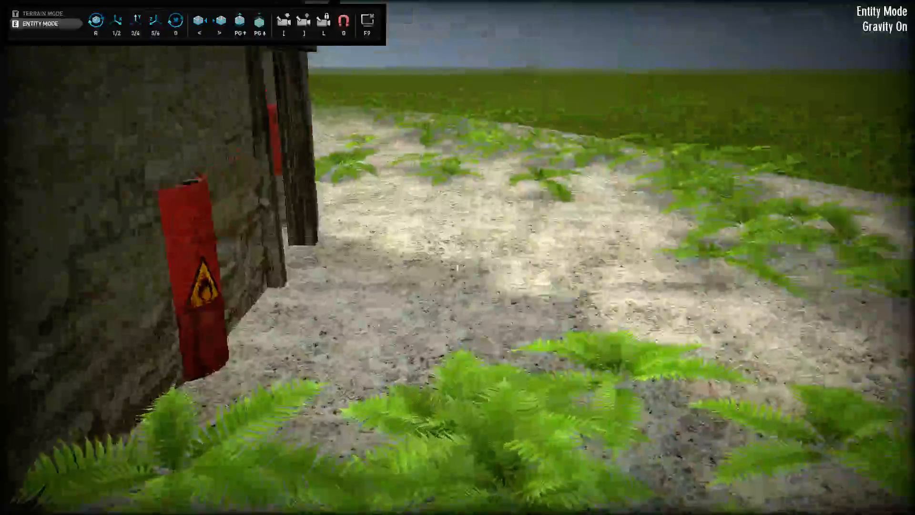
{"action": "key", "text": "w"}
{"action": "key", "text": "d"}
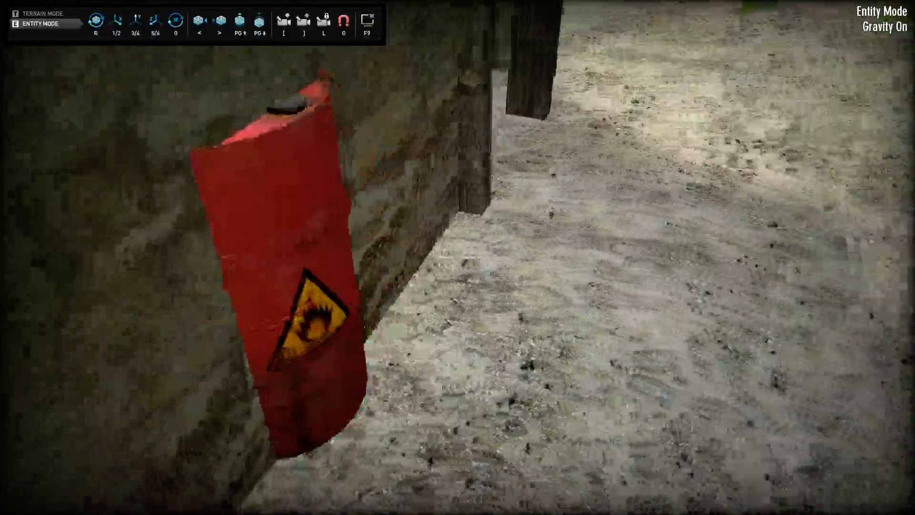
{"action": "key", "text": "a"}
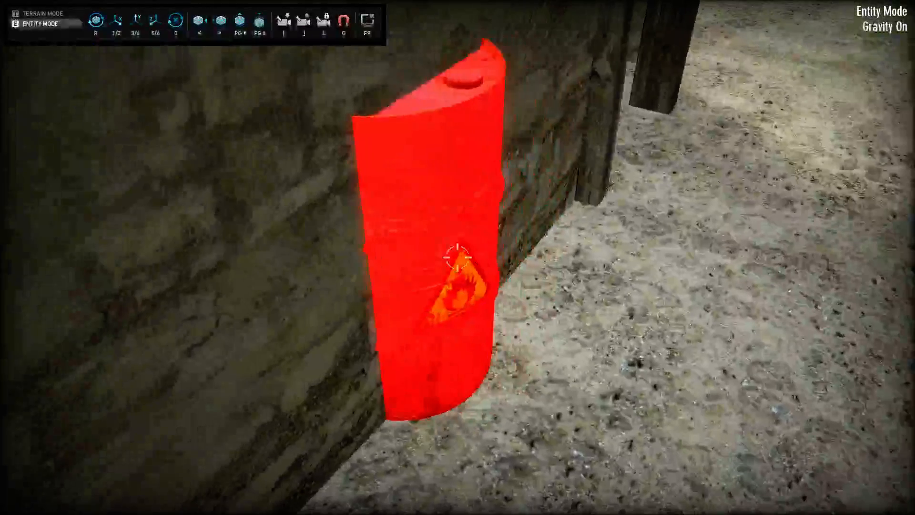
{"action": "left_click", "coordinate": [457, 257]}
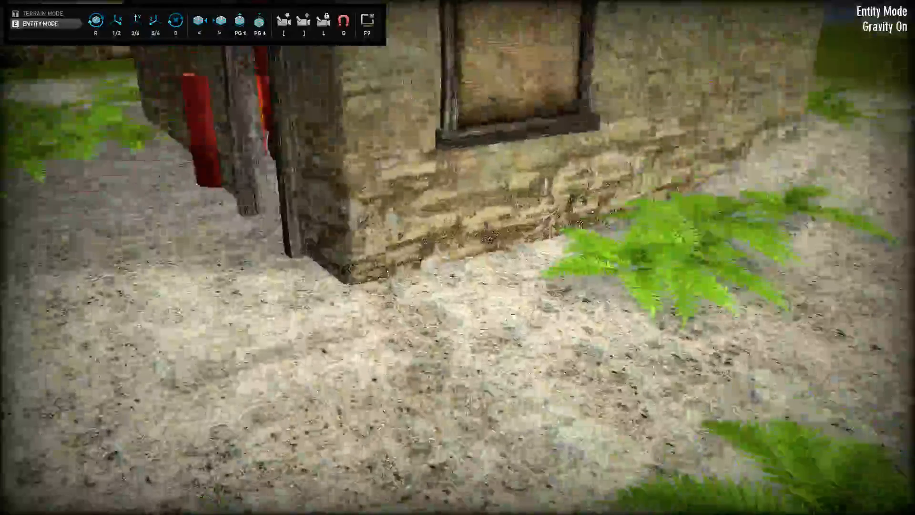
Look over the barrels in the doorway and the surrounding ferns from outside, and leave the in-game 3D edit.
{"action": "key", "text": "s"}
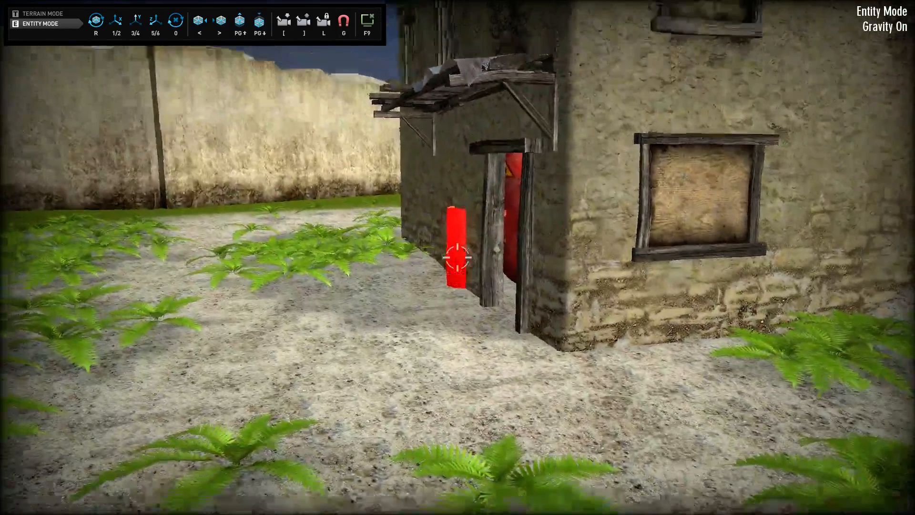
{"action": "key", "text": "w"}
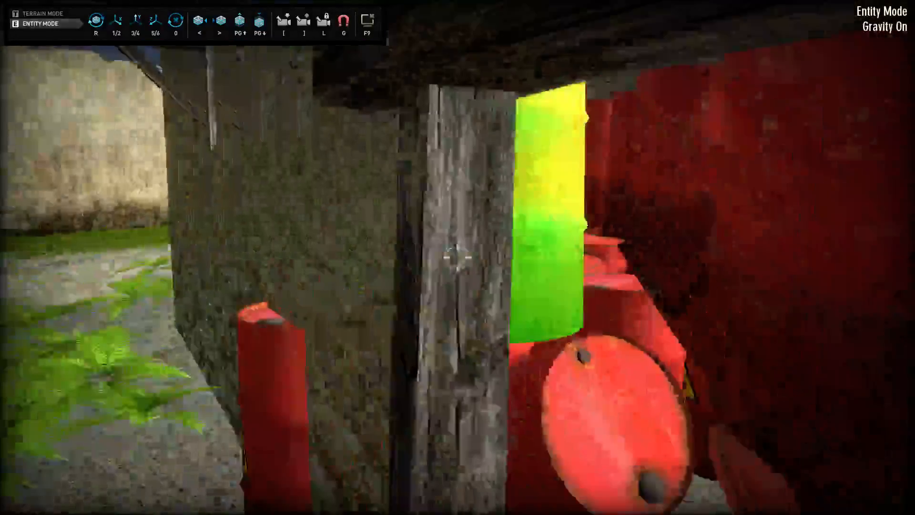
{"action": "key", "text": "s"}
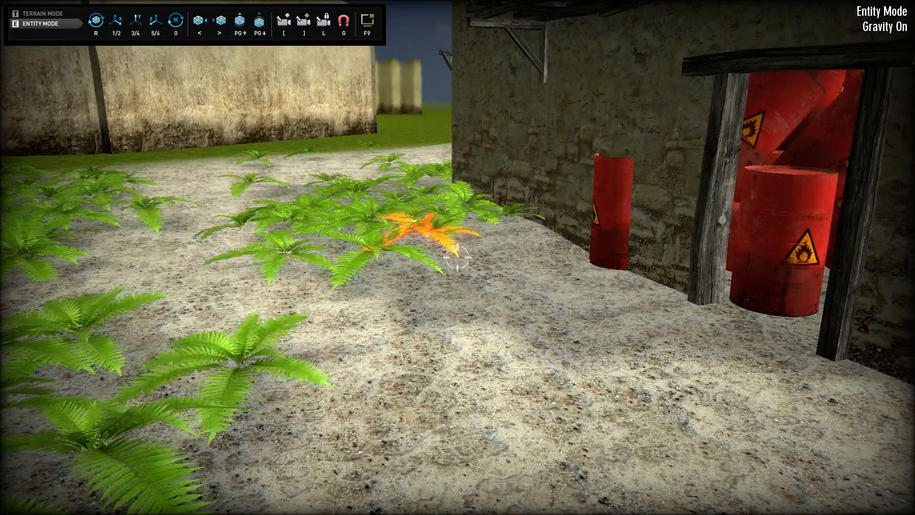
{"action": "key", "text": "d"}
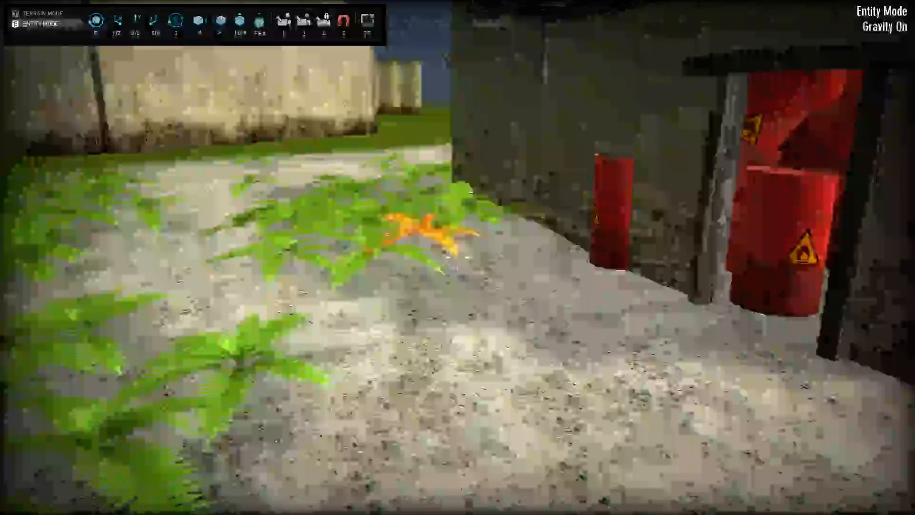
{"action": "key", "text": "w"}
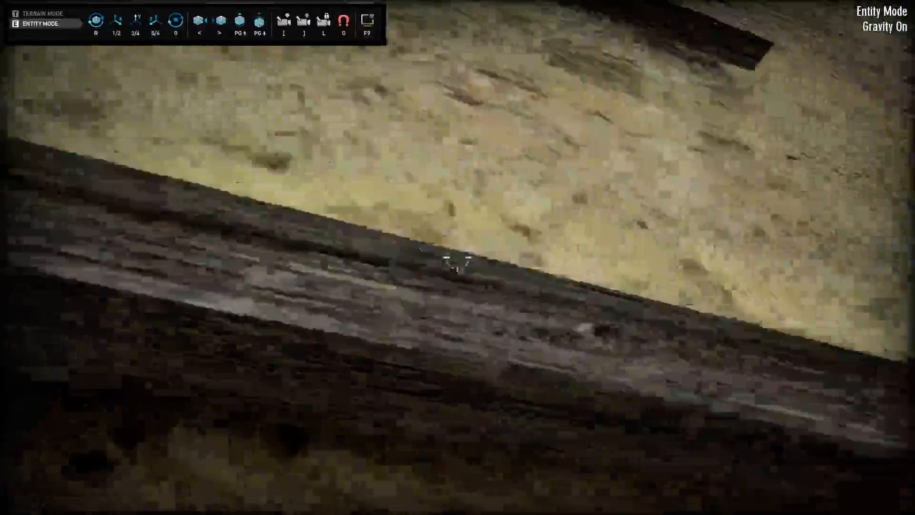
{"action": "key", "text": "s"}
{"action": "key", "text": "F9"}
{"action": "key", "text": "s"}
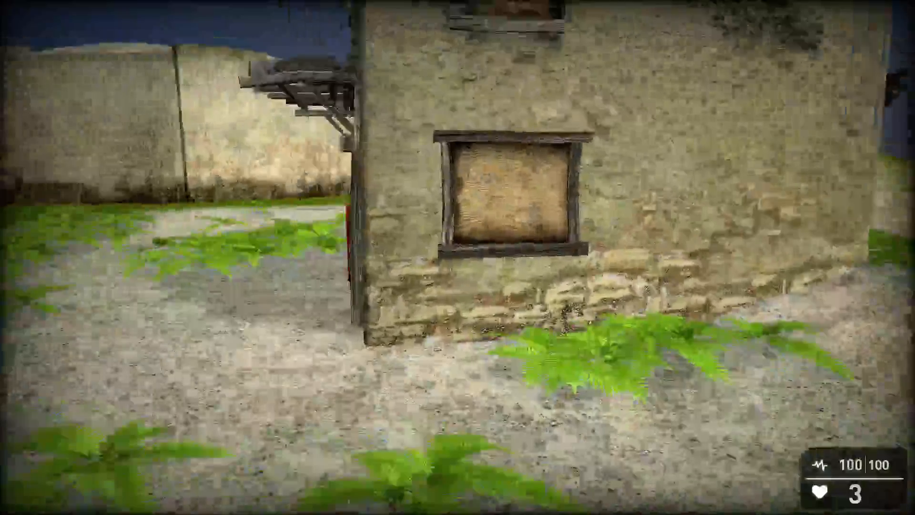
Reopen the in-game 3D edit and fly with gravity off and height locked to the barrel on the building's roof.
{"action": "key", "text": "a"}
{"action": "key", "text": "F9"}
{"action": "key", "text": "bracketright"}
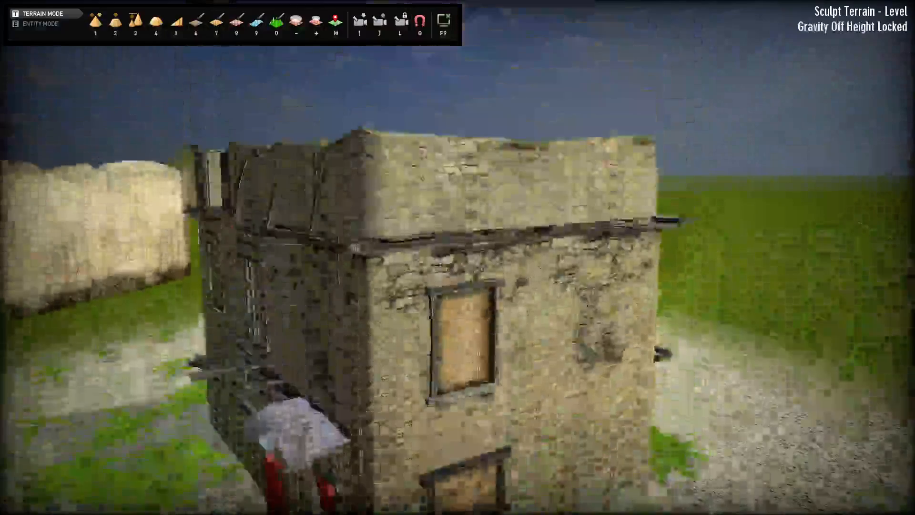
{"action": "key", "text": "w"}
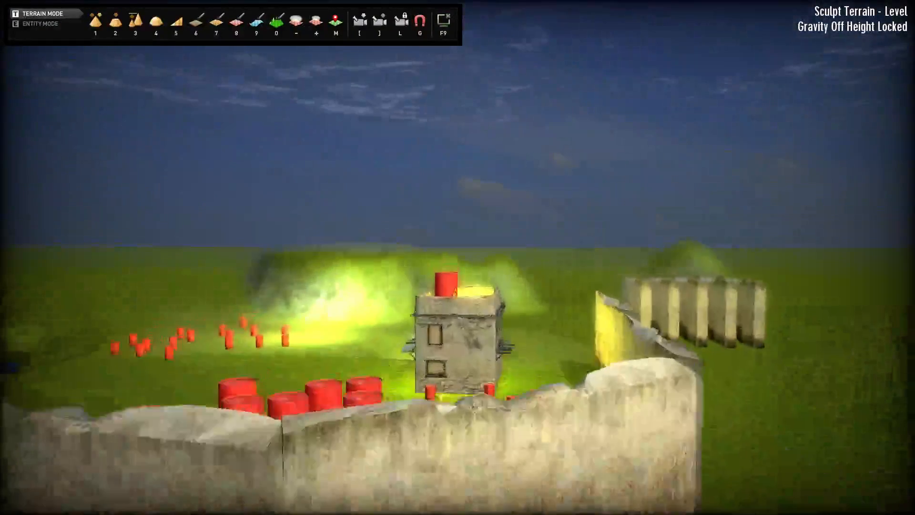
{"action": "key", "text": "w"}
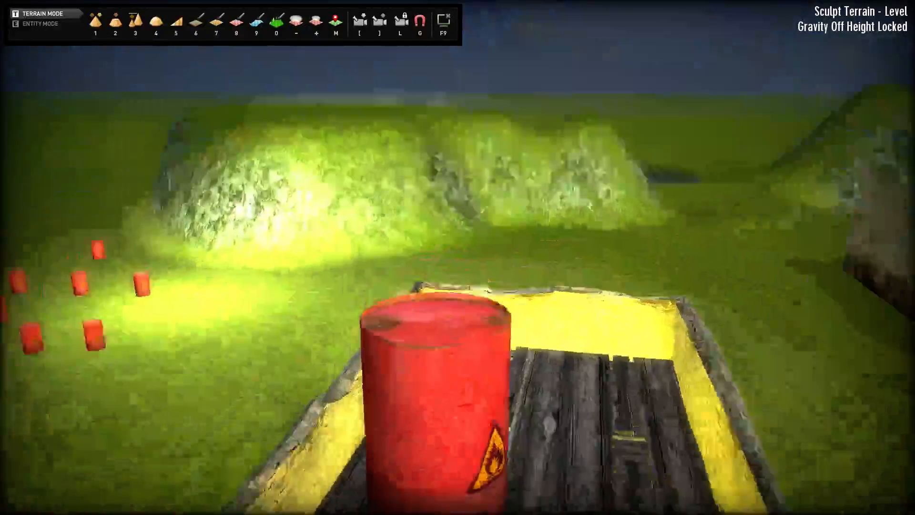
{"action": "key", "text": "d"}
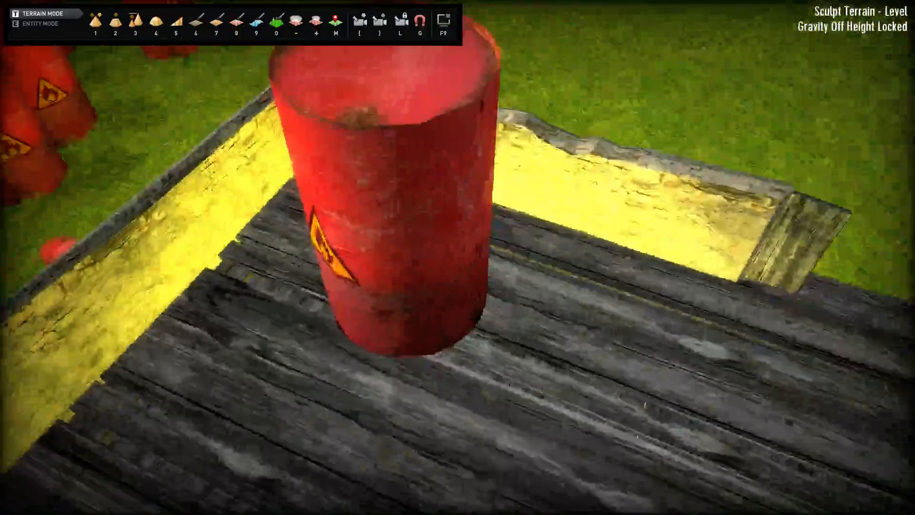
Switch the in-game 3D edit to entity mode and inspect the highlighting of the rooftop barrel and the roof around it.
{"action": "key", "text": "e"}
{"action": "left_click", "coordinate": [458, 258]}
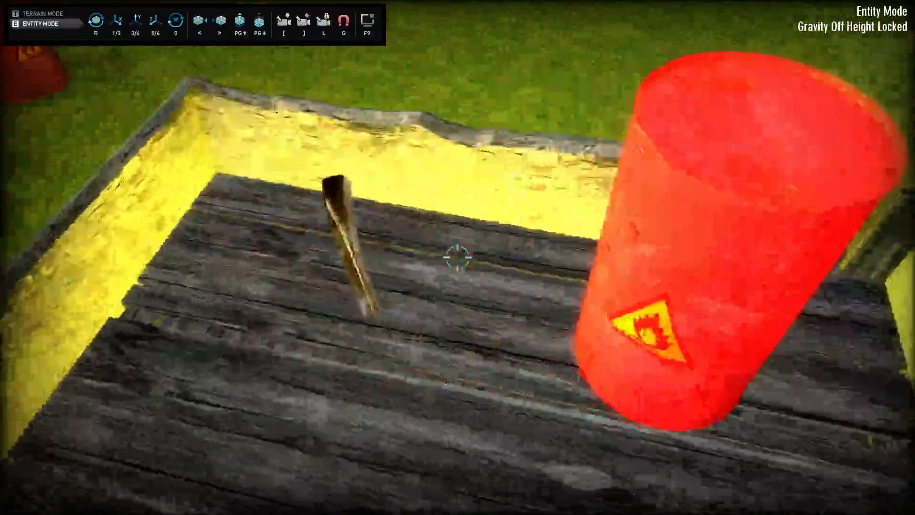
{"action": "left_click", "coordinate": [458, 257]}
{"action": "right_click", "coordinate": [458, 257]}
{"action": "key", "text": "a"}
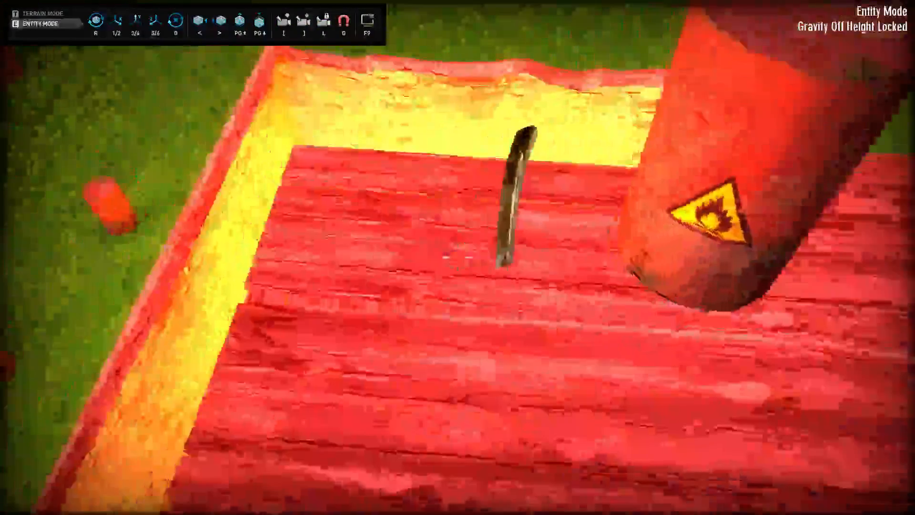
{"action": "key", "text": "w"}
{"action": "key", "text": "a"}
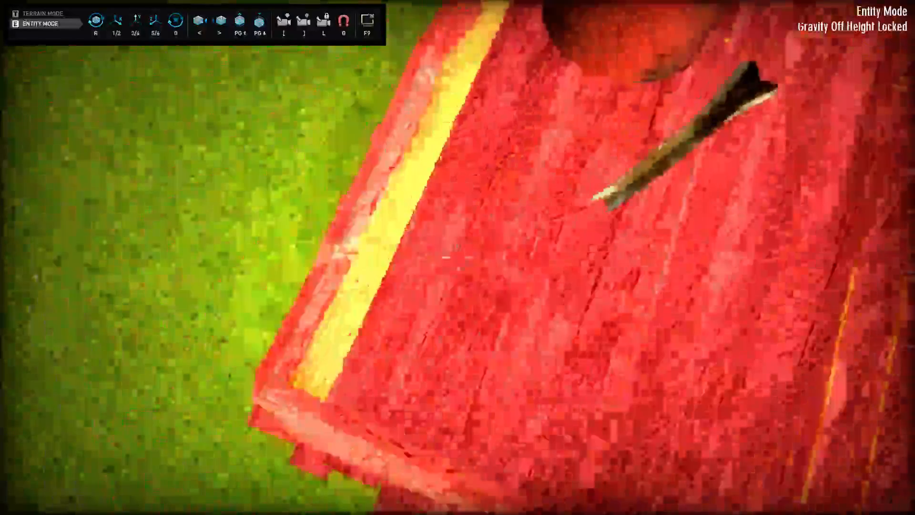
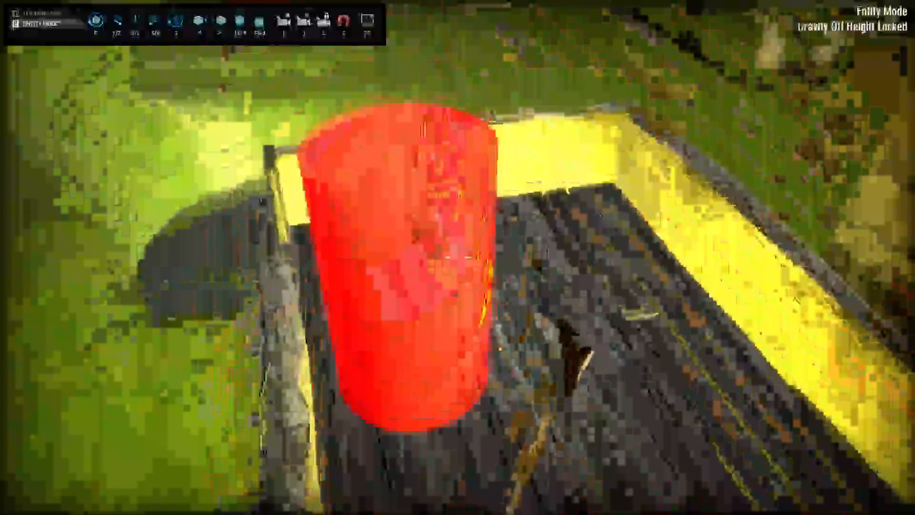
{"action": "key", "text": "w"}
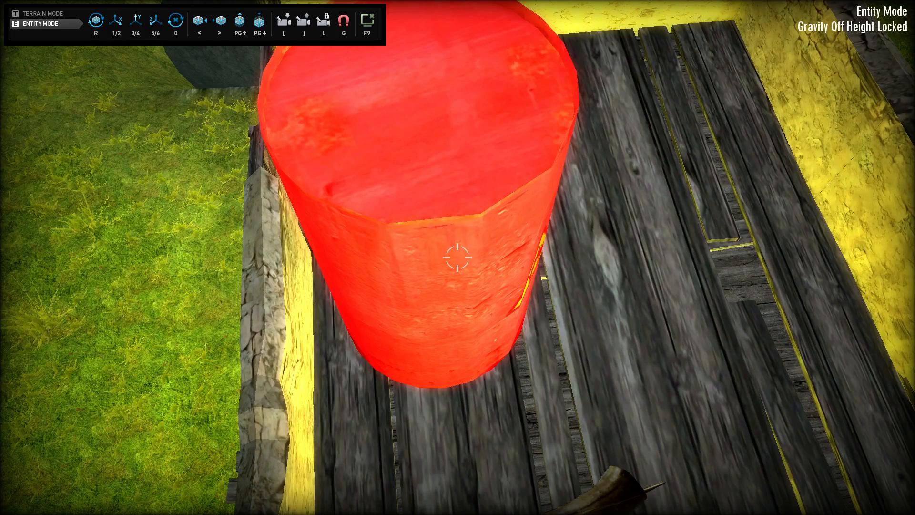
Fly off the roof to compare the highlighting of nearby barrels, and back away to view the building, barrels and walls.
{"action": "key", "text": "a"}
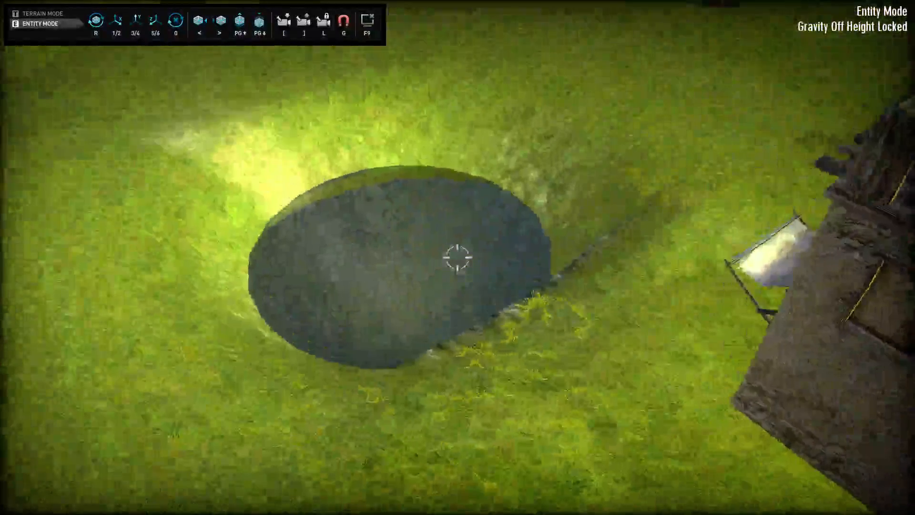
{"action": "key", "text": "w"}
{"action": "key", "text": "w"}
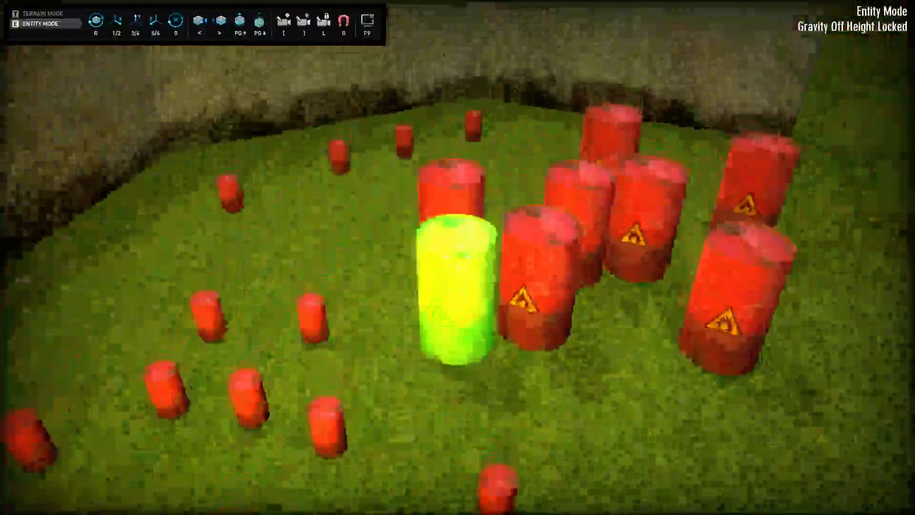
{"action": "key", "text": "w"}
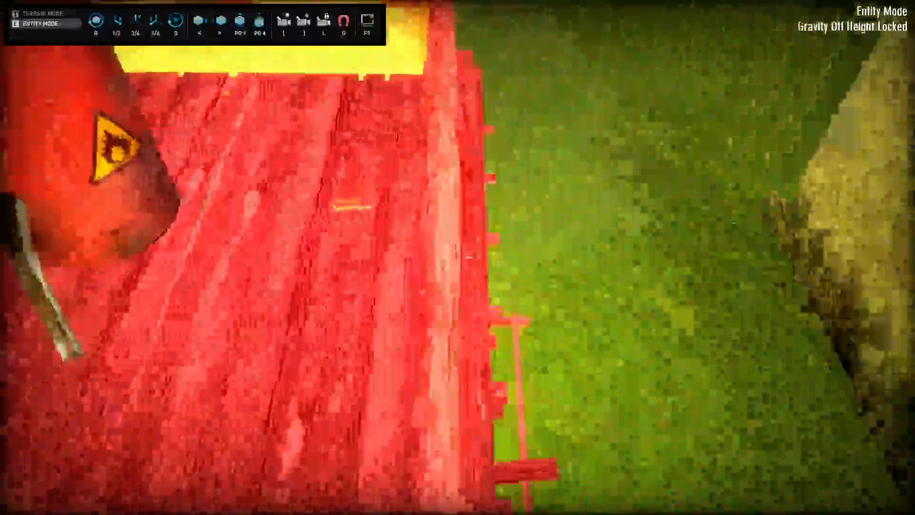
{"action": "key", "text": "d"}
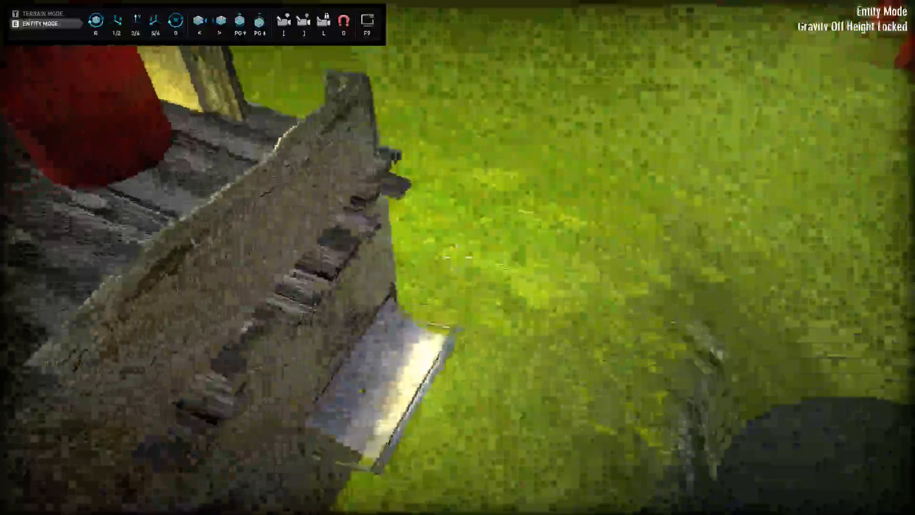
{"action": "key", "text": "d"}
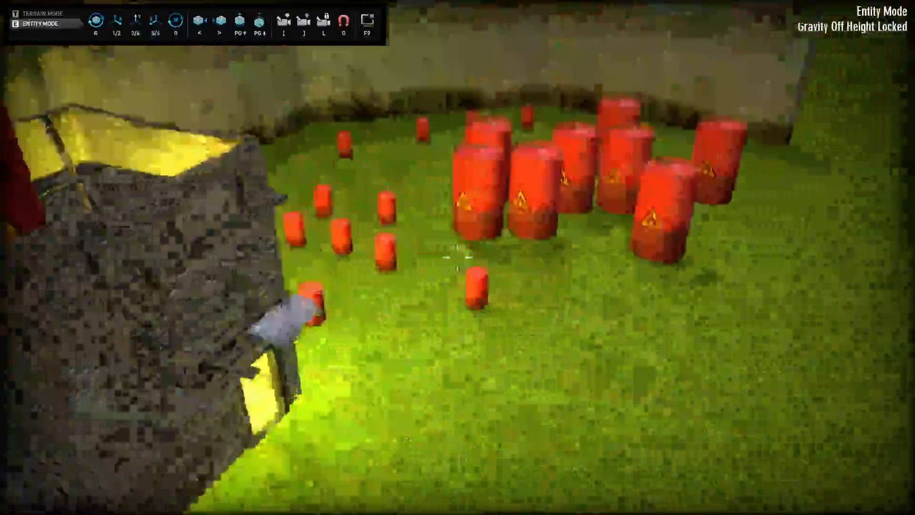
{"action": "key", "text": "s"}
{"action": "key", "text": "s"}
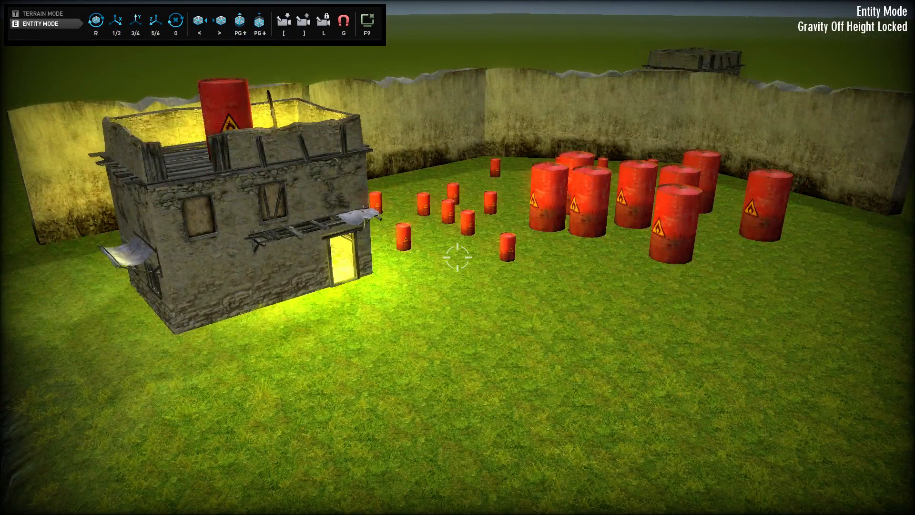
Leave the in-game 3D edit and the test game, and switch the map editor to the top-down view over the lit building.
{"action": "key", "text": "F9"}
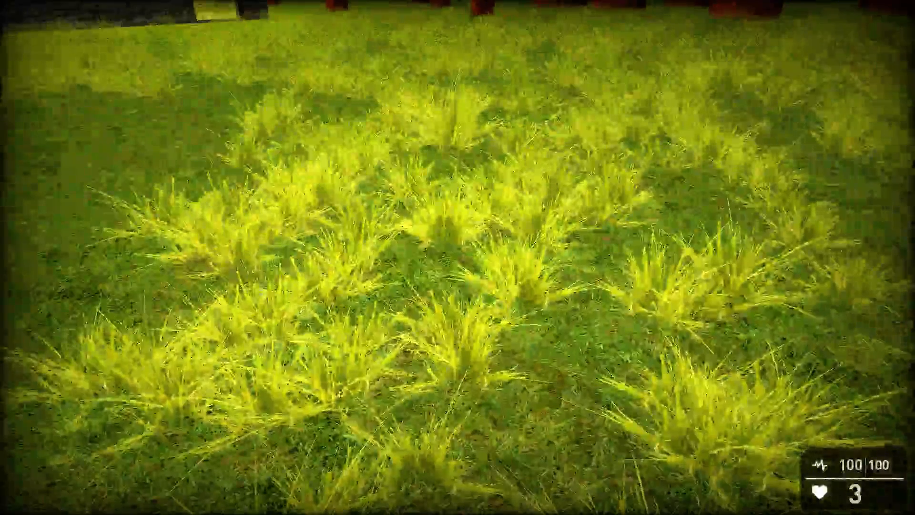
{"action": "key", "text": "Escape"}
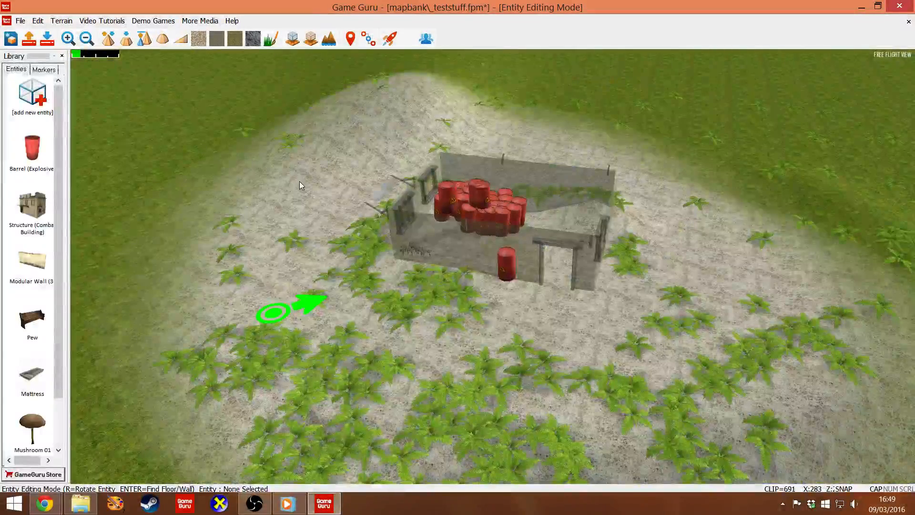
{"action": "key", "text": "f"}
{"action": "key", "text": "a"}
{"action": "key", "text": "w"}
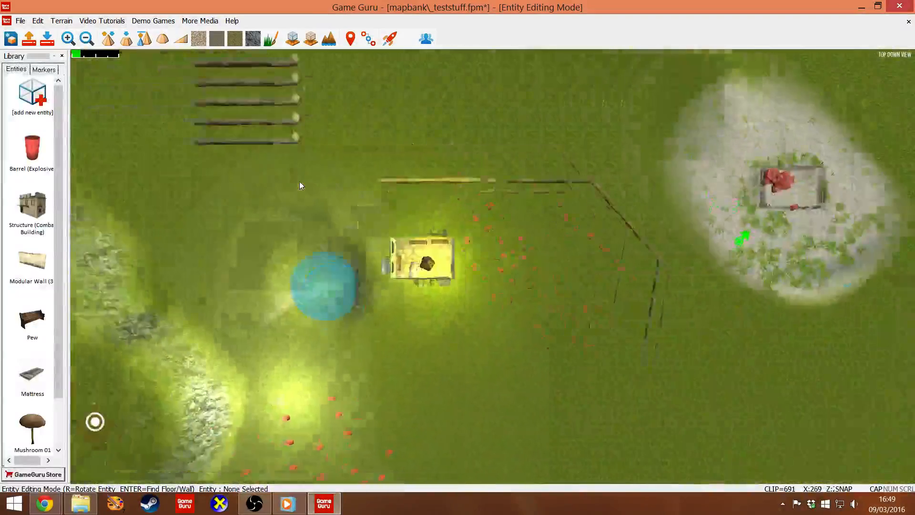
{"action": "key", "text": "d"}
{"action": "key", "text": "s"}
{"action": "key", "text": "a"}
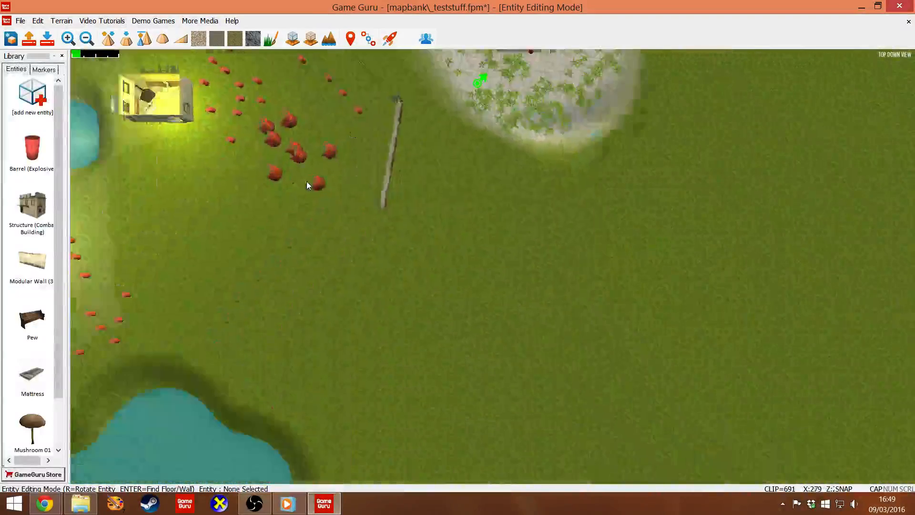
{"action": "key", "text": "w"}
{"action": "key", "text": "a"}
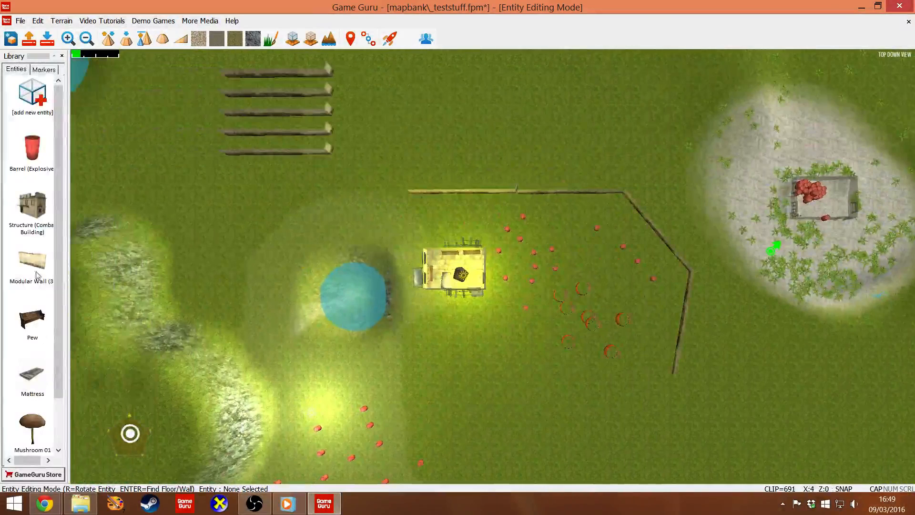
Place a Structure (Combat Building) on the open grass just beyond the row of parallel modular walls.
{"action": "left_click", "coordinate": [30, 217]}
{"action": "key", "text": "w"}
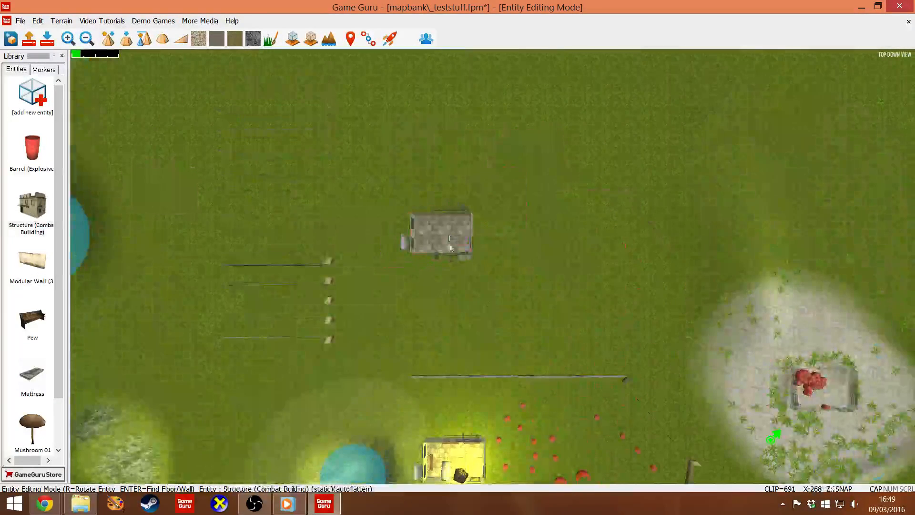
{"action": "left_click", "coordinate": [462, 246]}
{"action": "left_click_drag", "start_coordinate": [378, 183], "coordinate": [310, 204]}
{"action": "left_click", "coordinate": [468, 266]}
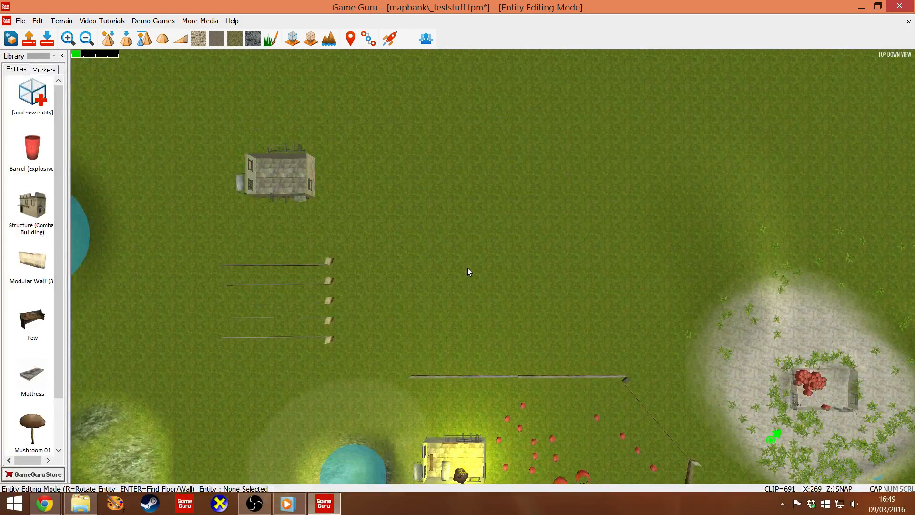
Raise a steep hill on the grass beside the new building with the Raise Terrain brush, enlarging the brush for a wider base.
{"action": "left_click", "coordinate": [109, 38]}
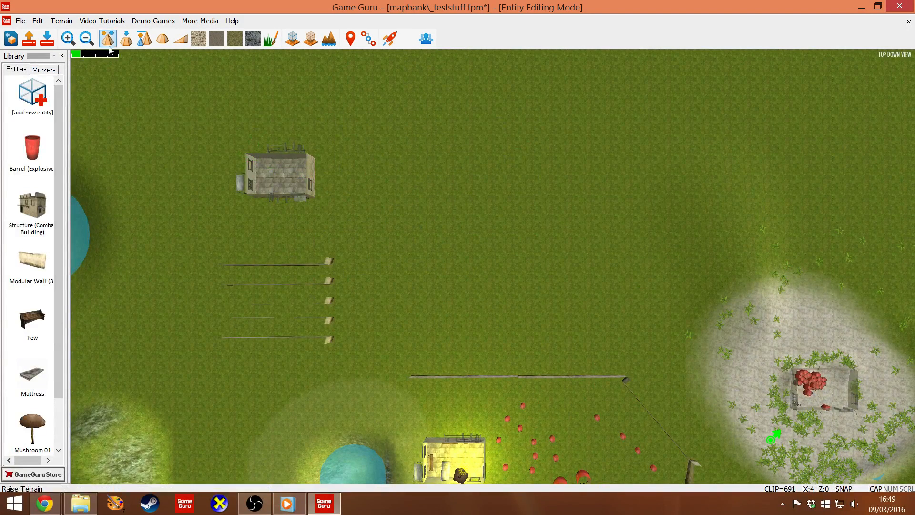
{"action": "left_click", "coordinate": [425, 145]}
{"action": "scroll", "coordinate": [502, 151], "scroll_direction": "up", "scroll_amount": 5}
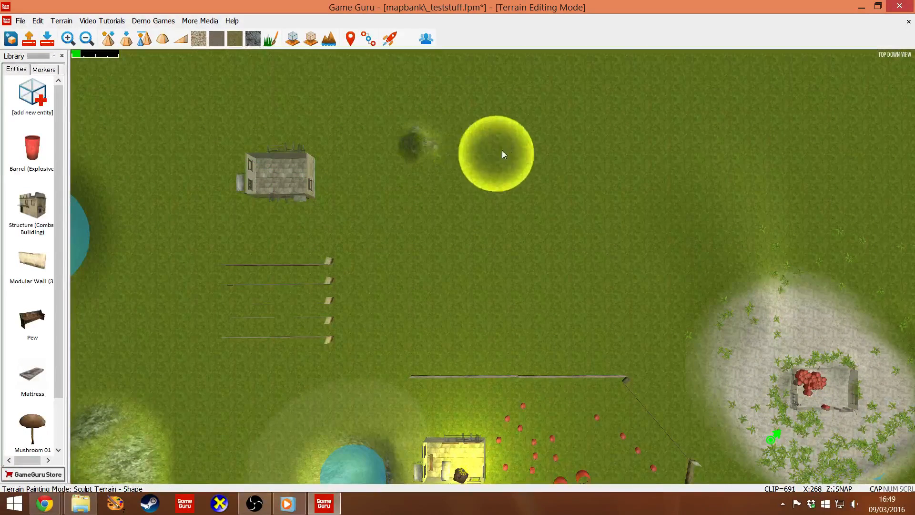
{"action": "left_click_drag", "start_coordinate": [442, 143], "coordinate": [461, 156]}
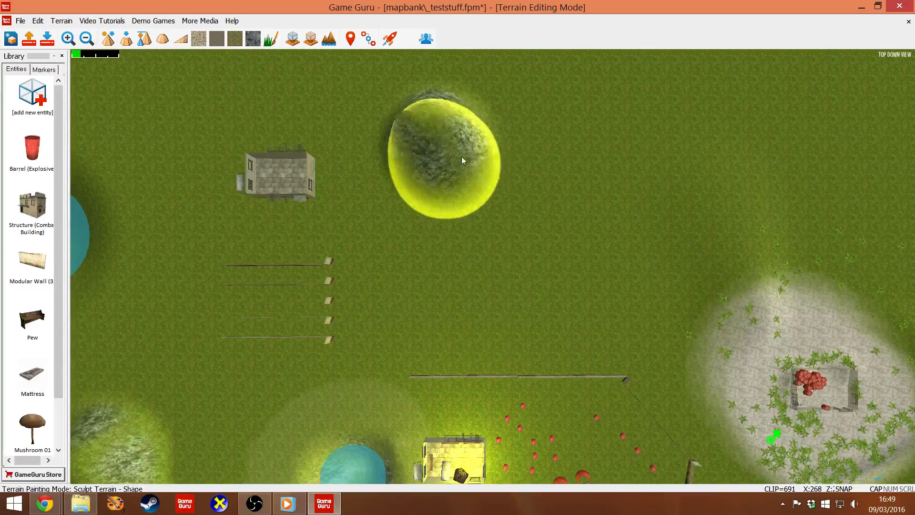
Pan the top-down view between the new hill, the building and the lake to examine how the hill's shape appears from above.
{"action": "key", "text": "w"}
{"action": "key", "text": "s"}
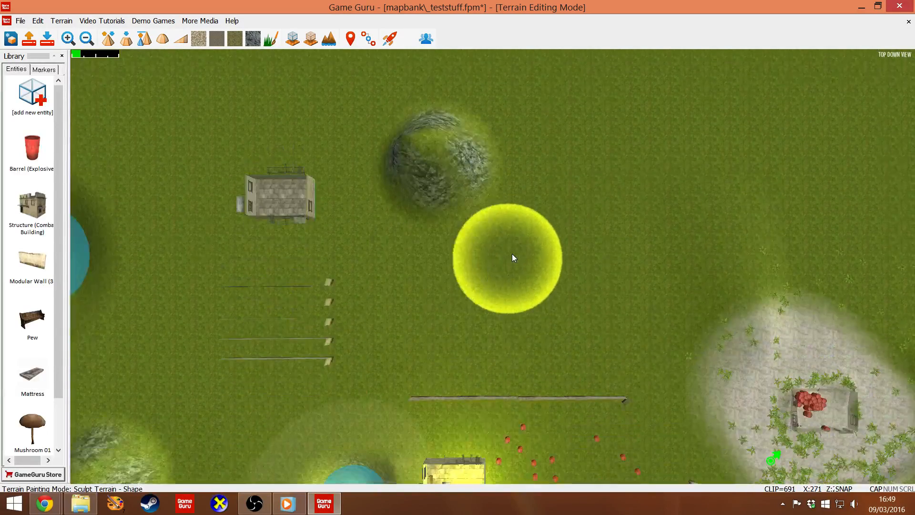
{"action": "key", "text": "a"}
{"action": "key", "text": "w"}
{"action": "key", "text": "d"}
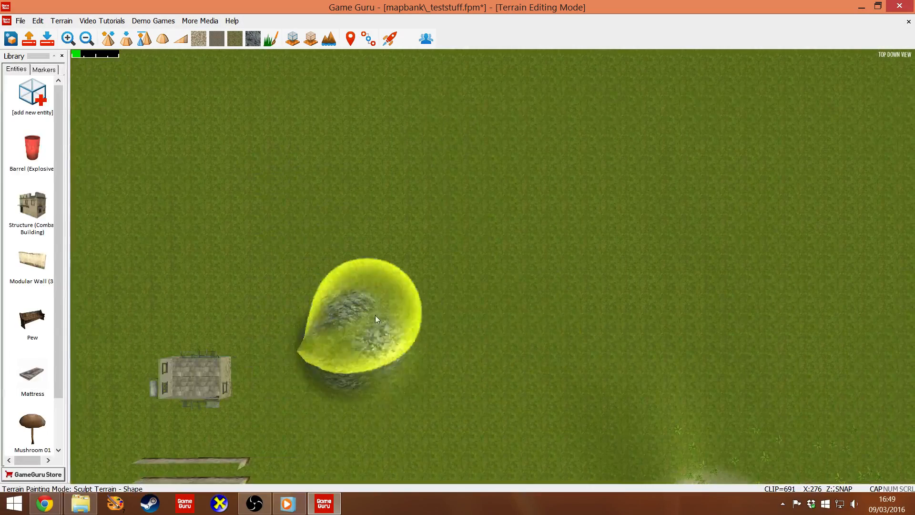
{"action": "key", "text": "a"}
{"action": "key", "text": "d"}
{"action": "key", "text": "a"}
{"action": "key", "text": "a"}
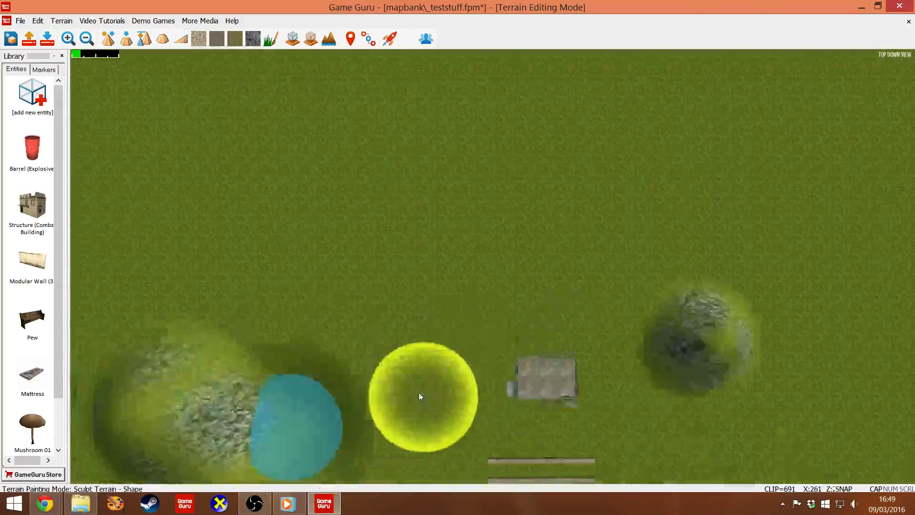
{"action": "key", "text": "d"}
{"action": "key", "text": "a"}
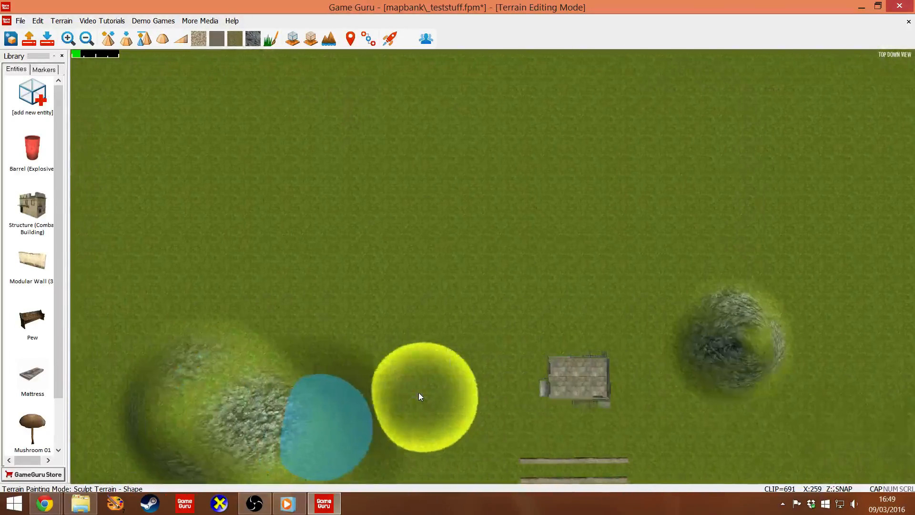
{"action": "key", "text": "d"}
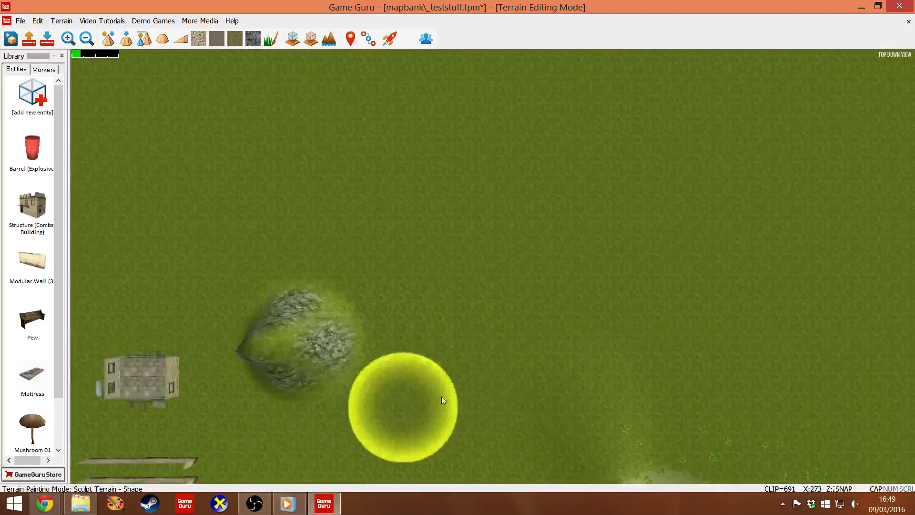
Switch to free flight and examine the new hill from ground level on several sides.
{"action": "key", "text": "f"}
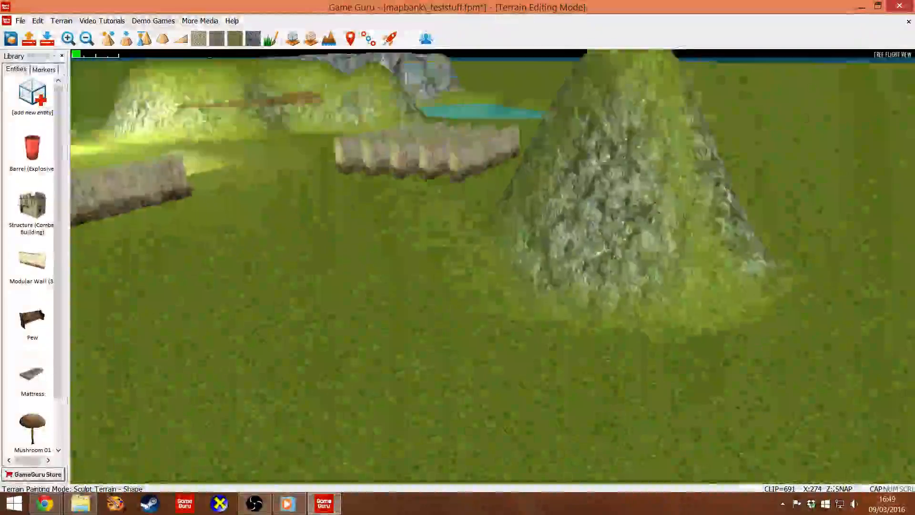
{"action": "key", "text": "w"}
{"action": "key", "text": "s"}
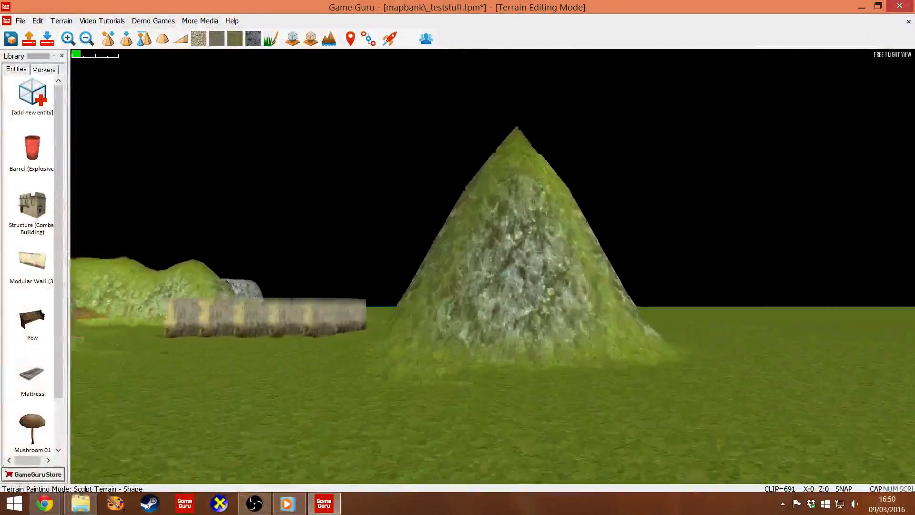
{"action": "key", "text": "f"}
{"action": "key", "text": "f"}
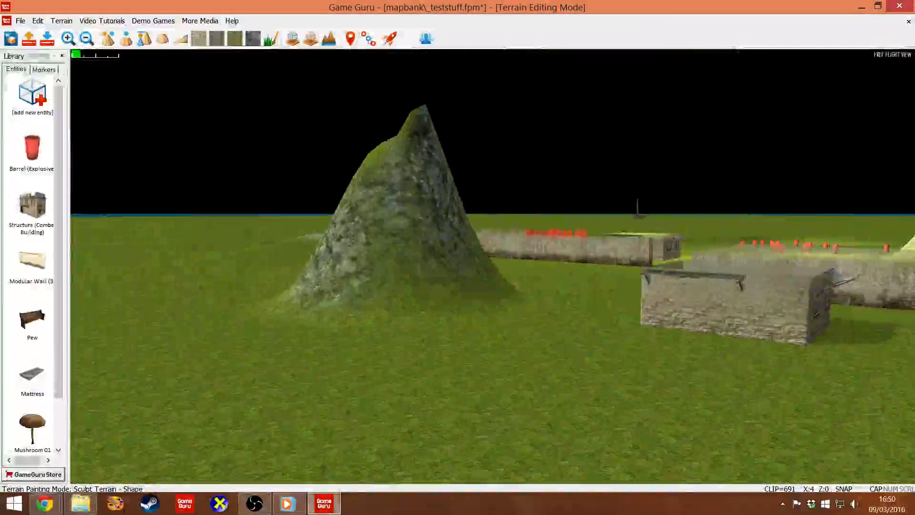
Survey the area from the top-down view, and fly freely over the lakes, barrels and buildings until the whole map is in view.
{"action": "key", "text": "f"}
{"action": "key", "text": "f"}
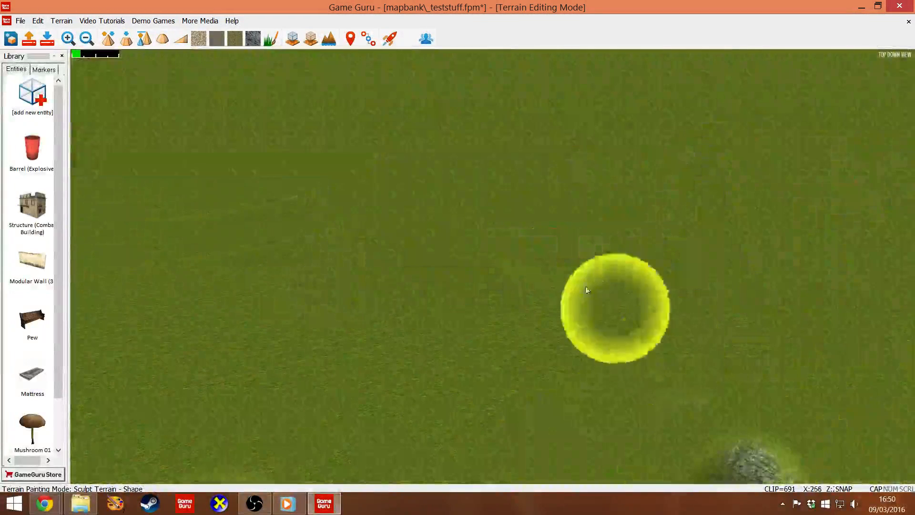
{"action": "key", "text": "s"}
{"action": "key", "text": "d"}
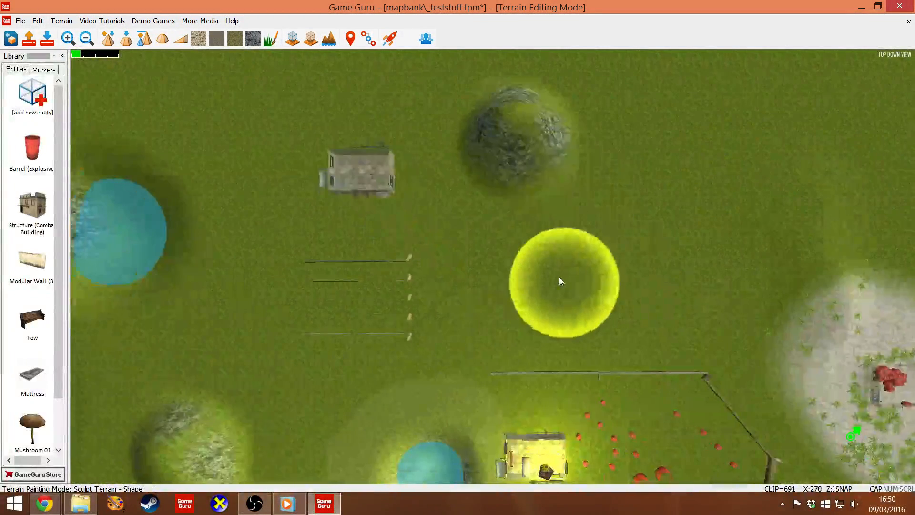
{"action": "key", "text": "a"}
{"action": "key", "text": "f"}
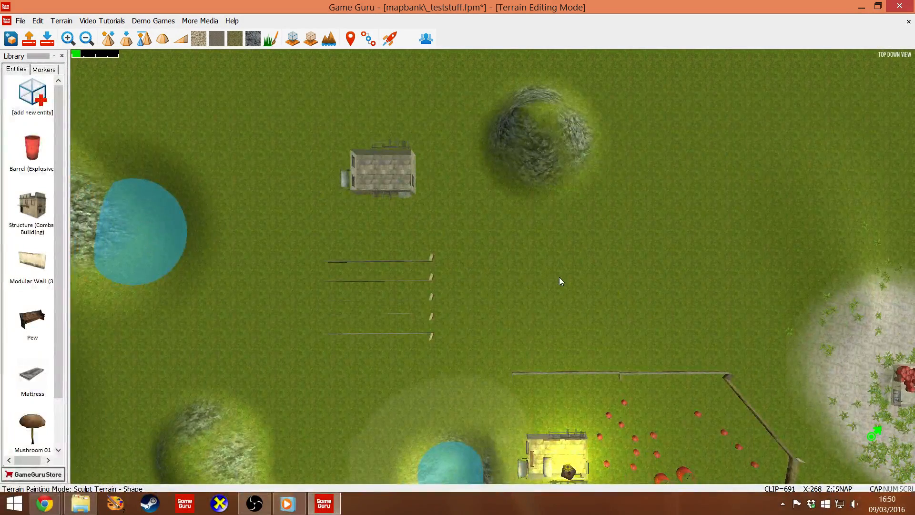
{"action": "key", "text": "f"}
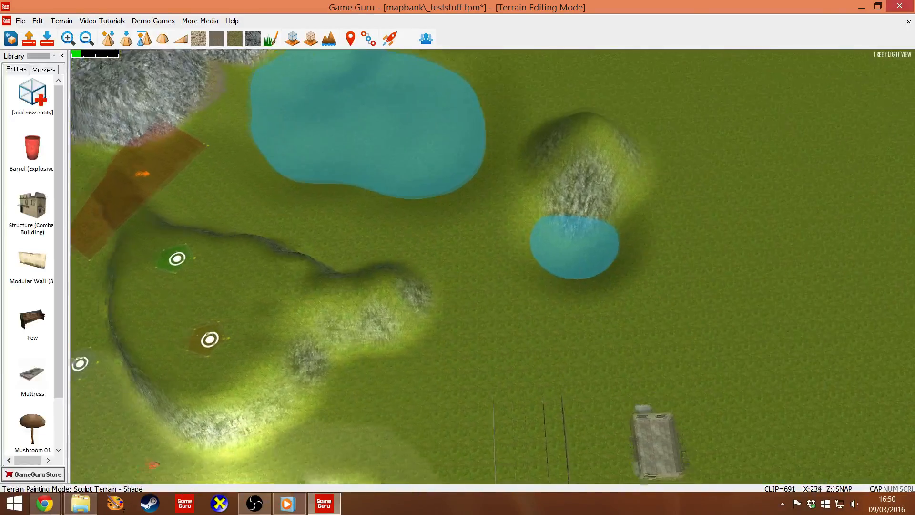
{"action": "key", "text": "w"}
{"action": "right_click_drag", "start_coordinate": [493, 266], "coordinate": [467, 319]}
{"action": "key", "text": "s"}
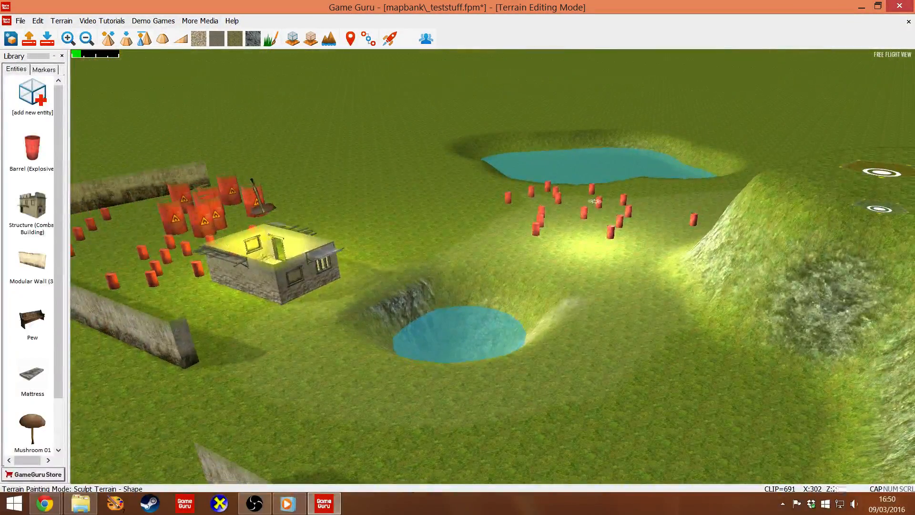
{"action": "key", "text": "s"}
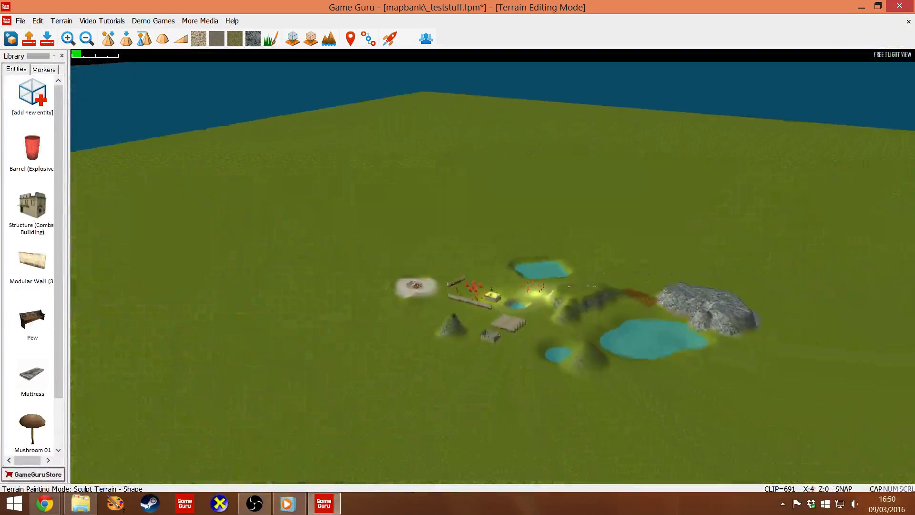
Survey the whole map in free flight from several angles, switching briefly to the top-down view and back.
{"action": "key", "text": "a"}
{"action": "right_click_drag", "start_coordinate": [467, 319], "coordinate": [579, 332]}
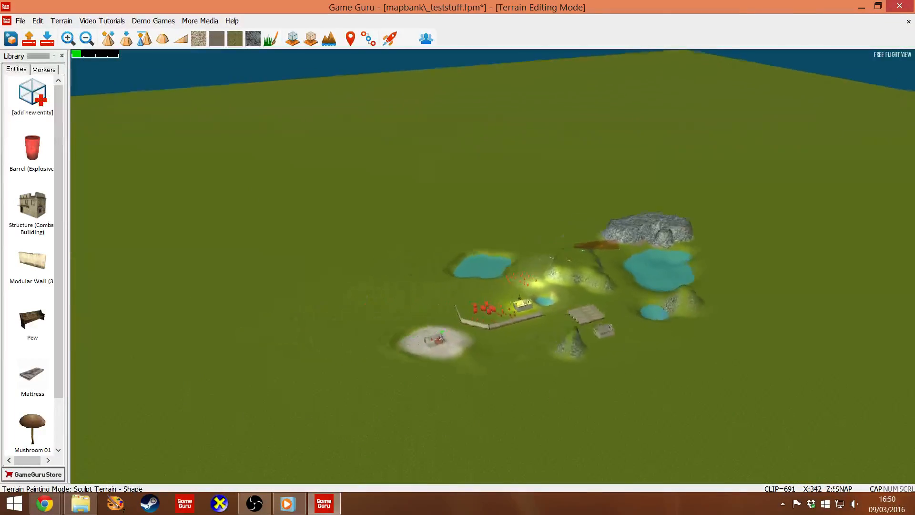
{"action": "key", "text": "w"}
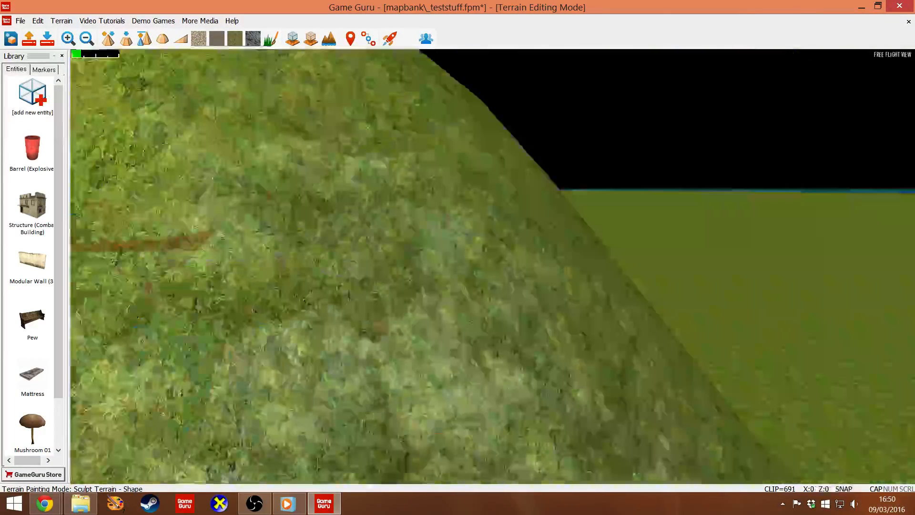
{"action": "key", "text": "s"}
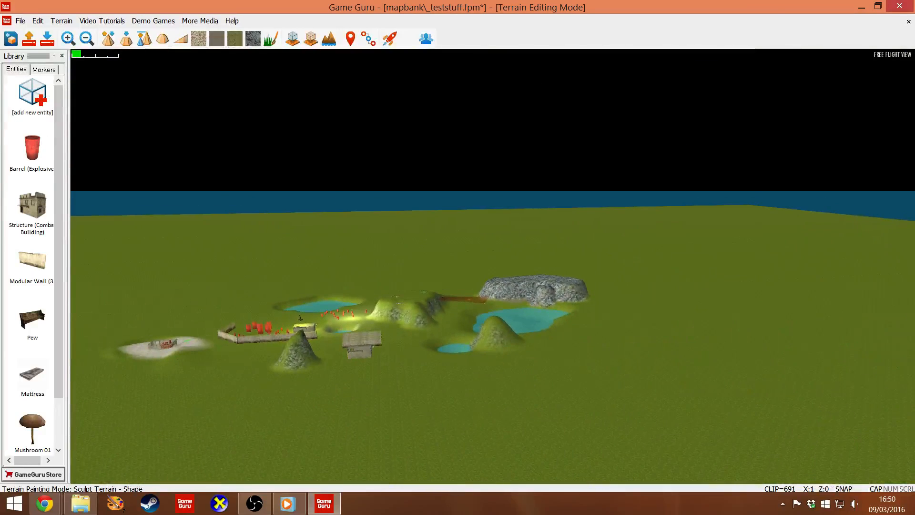
{"action": "right_click_drag", "start_coordinate": [493, 267], "coordinate": [496, 261]}
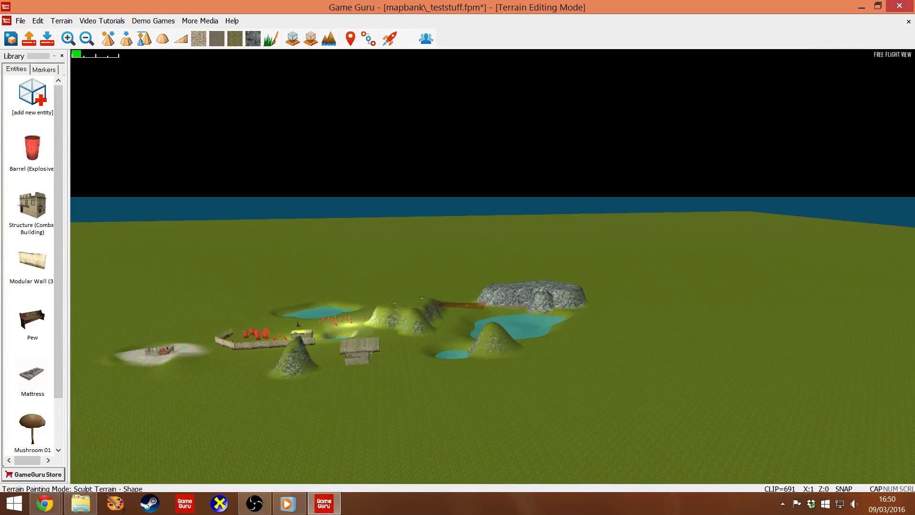
{"action": "key", "text": "F9"}
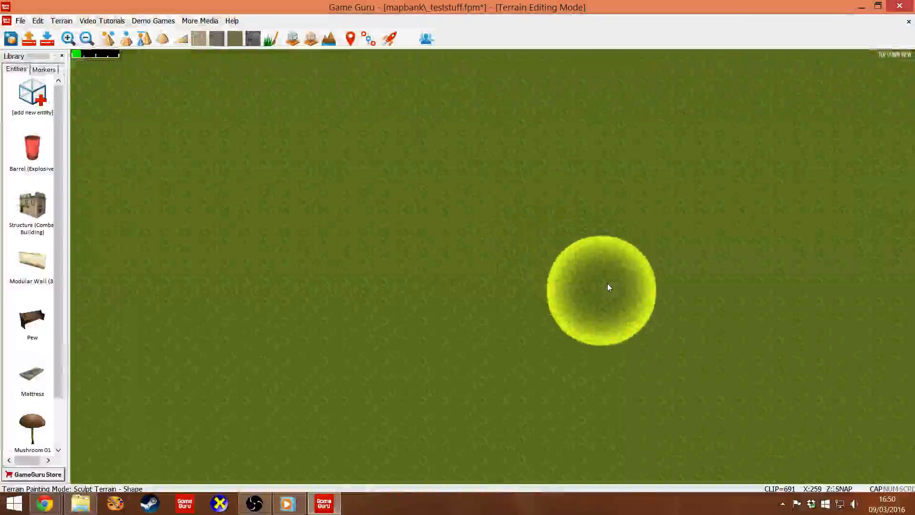
{"action": "key", "text": "F9"}
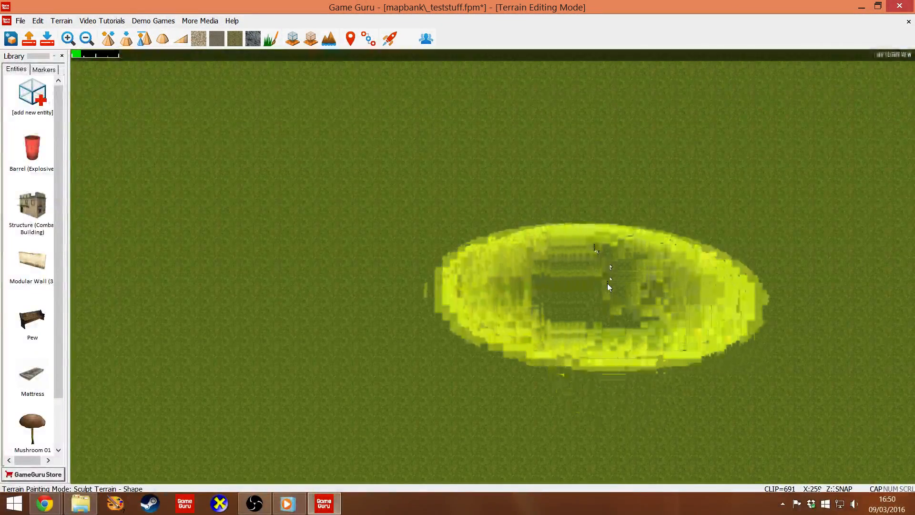
Fly in from the empty grass to the lit building and examine the surrounding barrels, lakes and hills.
{"action": "mouse_move", "coordinate": [593, 268]}
{"action": "right_mouse_down"}
{"action": "mouse_move", "coordinate": [603, 305]}
{"action": "mouse_move", "coordinate": [641, 229]}
{"action": "mouse_move", "coordinate": [687, 250]}
{"action": "mouse_move", "coordinate": [753, 205]}
{"action": "mouse_move", "coordinate": [774, 277]}
{"action": "mouse_move", "coordinate": [749, 325]}
{"action": "mouse_move", "coordinate": [722, 317]}
{"action": "mouse_move", "coordinate": [762, 296]}
{"action": "mouse_move", "coordinate": [772, 307]}
{"action": "mouse_move", "coordinate": [751, 336]}
{"action": "mouse_move", "coordinate": [650, 369]}
{"action": "mouse_move", "coordinate": [588, 338]}
{"action": "mouse_move", "coordinate": [593, 331]}
{"action": "mouse_move", "coordinate": [553, 305]}
{"action": "mouse_move", "coordinate": [601, 305]}
{"action": "mouse_move", "coordinate": [613, 322]}
{"action": "mouse_move", "coordinate": [608, 308]}
{"action": "mouse_move", "coordinate": [617, 336]}
{"action": "mouse_move", "coordinate": [636, 333]}
{"action": "mouse_move", "coordinate": [608, 333]}
{"action": "mouse_move", "coordinate": [579, 293]}
{"action": "right_mouse_up"}
{"action": "key", "text": "w"}
{"action": "key", "text": "s"}
{"action": "key", "text": "a"}
{"action": "key", "text": "d"}
{"action": "key", "text": "d"}
{"action": "key", "text": "w"}
{"action": "key", "text": "w"}
{"action": "key", "text": "s"}
{"action": "key", "text": "w"}
{"action": "key", "text": "s"}
{"action": "key", "text": "s"}
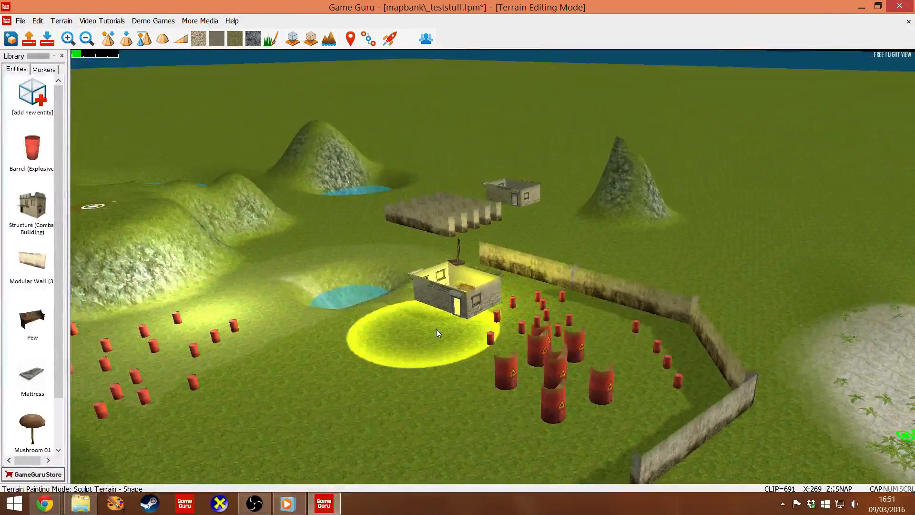
Fly close around the lit building and small lake, and over to the barrel-filled structure on the gravel patch.
{"action": "key", "text": "a"}
{"action": "mouse_move", "coordinate": [436, 329]}
{"action": "right_mouse_down"}
{"action": "mouse_move", "coordinate": [457, 347]}
{"action": "mouse_move", "coordinate": [407, 357]}
{"action": "mouse_move", "coordinate": [439, 347]}
{"action": "mouse_move", "coordinate": [380, 325]}
{"action": "mouse_move", "coordinate": [394, 338]}
{"action": "mouse_move", "coordinate": [458, 352]}
{"action": "mouse_move", "coordinate": [481, 345]}
{"action": "right_mouse_up"}
{"action": "key", "text": "d"}
{"action": "key", "text": "d"}
{"action": "key", "text": "w"}
{"action": "key", "text": "w"}
{"action": "key", "text": "s"}
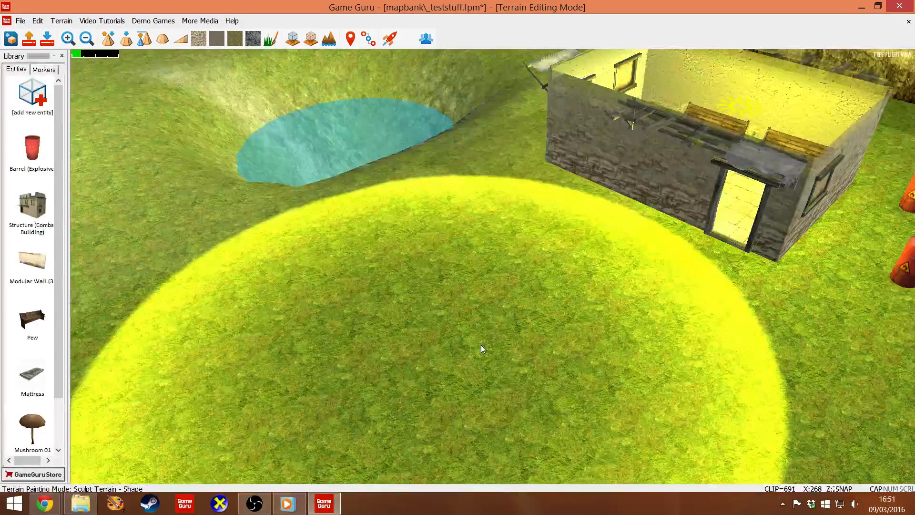
{"action": "mouse_move", "coordinate": [481, 310]}
{"action": "right_mouse_down"}
{"action": "mouse_move", "coordinate": [572, 271]}
{"action": "mouse_move", "coordinate": [639, 269]}
{"action": "mouse_move", "coordinate": [724, 208]}
{"action": "mouse_move", "coordinate": [729, 191]}
{"action": "mouse_move", "coordinate": [732, 199]}
{"action": "mouse_move", "coordinate": [705, 219]}
{"action": "mouse_move", "coordinate": [729, 286]}
{"action": "mouse_move", "coordinate": [584, 296]}
{"action": "right_mouse_up"}
{"action": "key", "text": "w"}
{"action": "key", "text": "w"}
{"action": "key", "text": "s"}
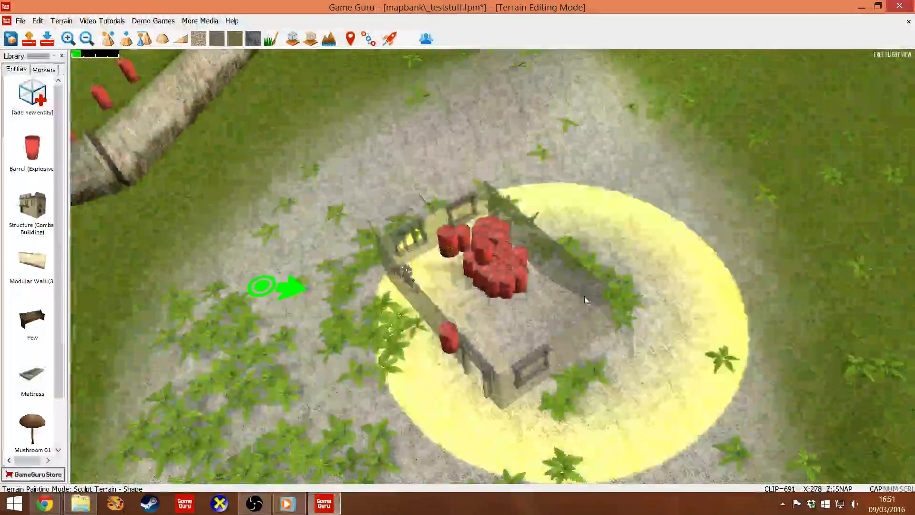
Switch to Entity Editing Mode and fly from the gravel patch into the lit building to examine its interior.
{"action": "key", "text": "e"}
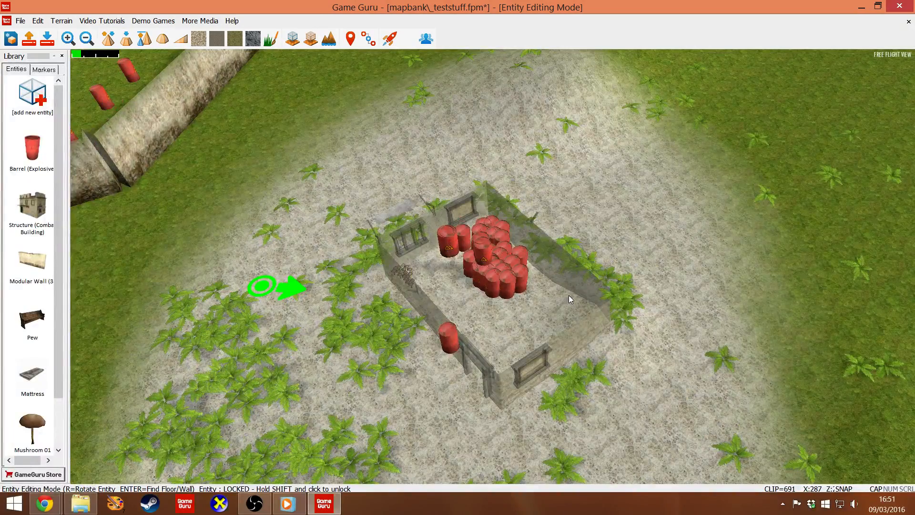
{"action": "right_click_drag", "start_coordinate": [493, 267], "coordinate": [409, 176]}
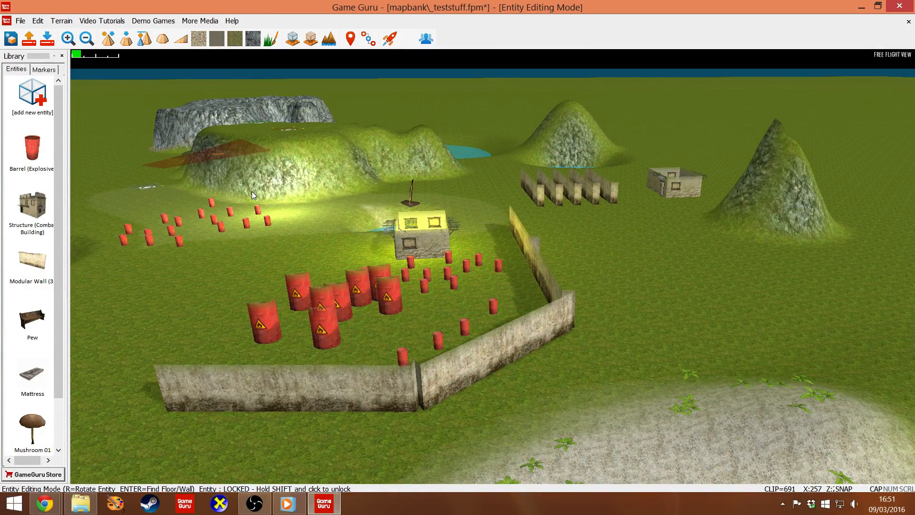
{"action": "right_click_drag", "start_coordinate": [338, 184], "coordinate": [390, 207]}
{"action": "key", "text": "w"}
{"action": "key", "text": "s"}
{"action": "key", "text": "w"}
{"action": "key", "text": "s"}
{"action": "key", "text": "w"}
{"action": "key", "text": "w"}
{"action": "key", "text": "w"}
{"action": "key", "text": "s"}
{"action": "key", "text": "s"}
{"action": "key", "text": "w"}
{"action": "key", "text": "s"}
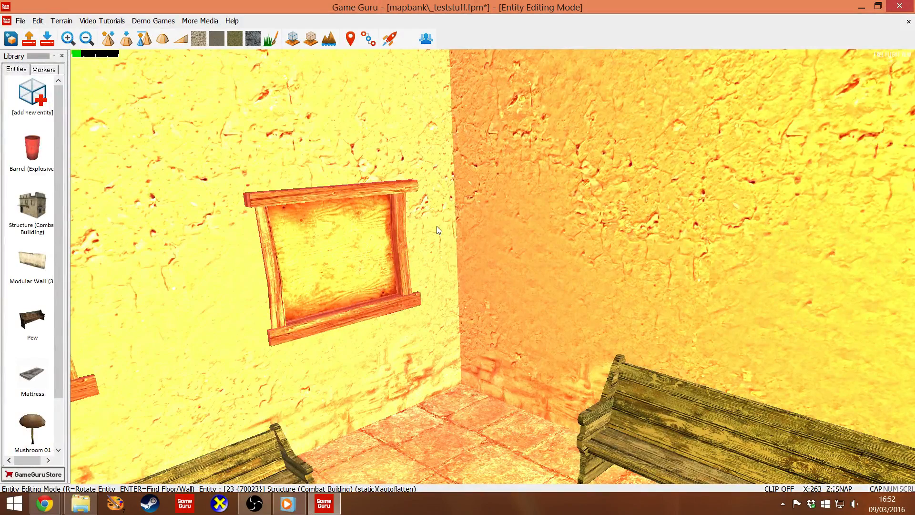
{"action": "right_click_drag", "start_coordinate": [436, 228], "coordinate": [470, 202]}
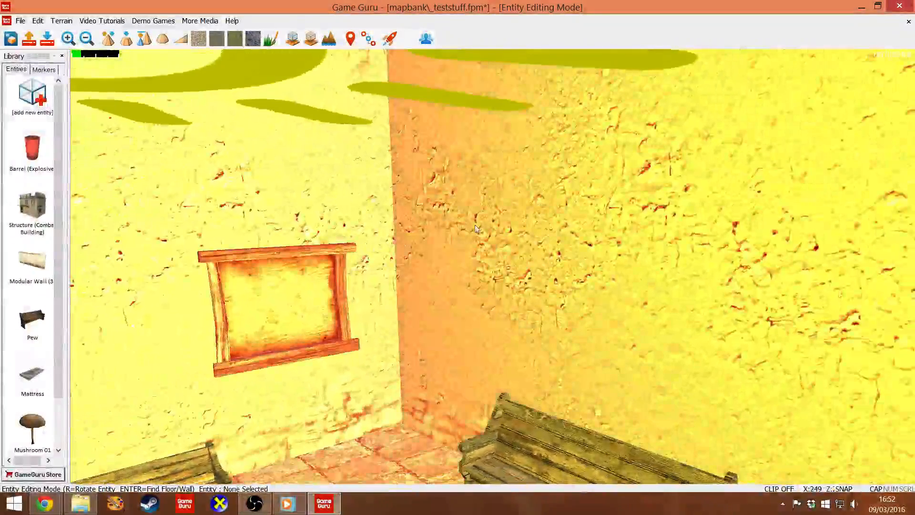
{"action": "left_click", "coordinate": [213, 86]}
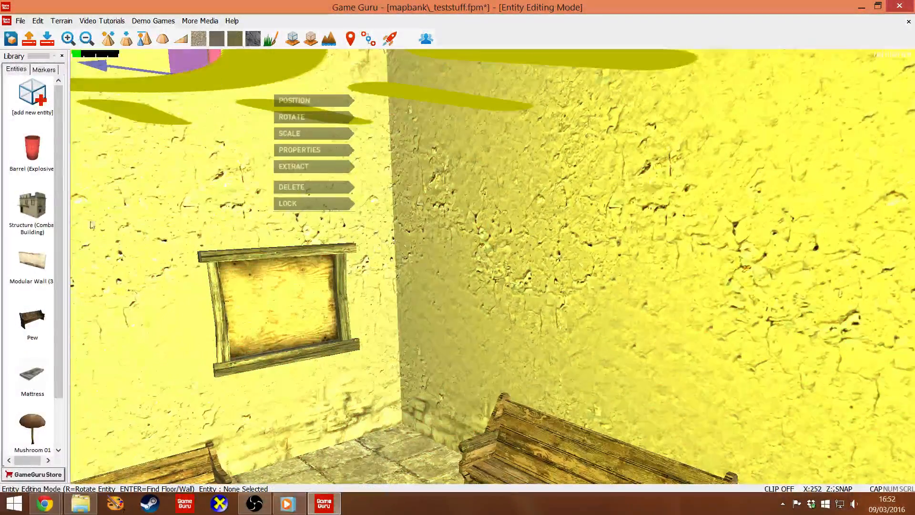
Add the map entity from the Scenery category and place it on the grass beside the lit building's outer wall.
{"action": "left_click", "coordinate": [37, 97]}
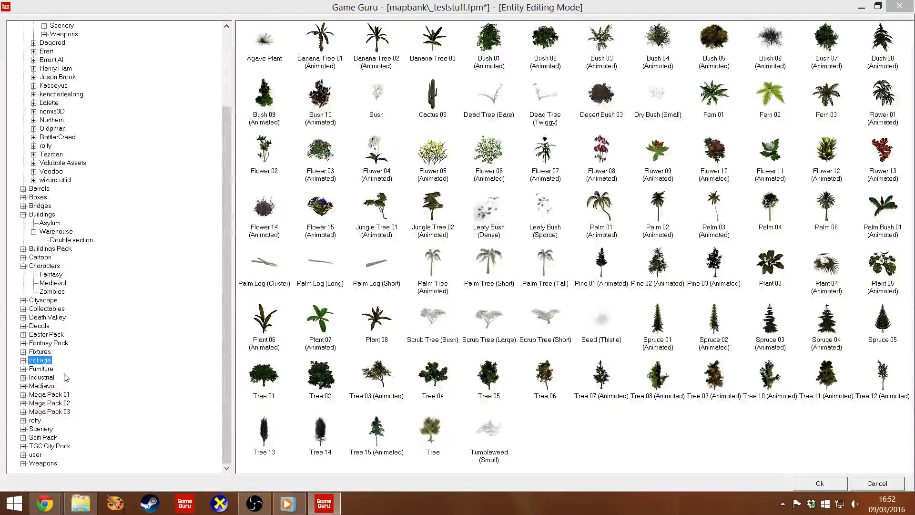
{"action": "left_click", "coordinate": [40, 429]}
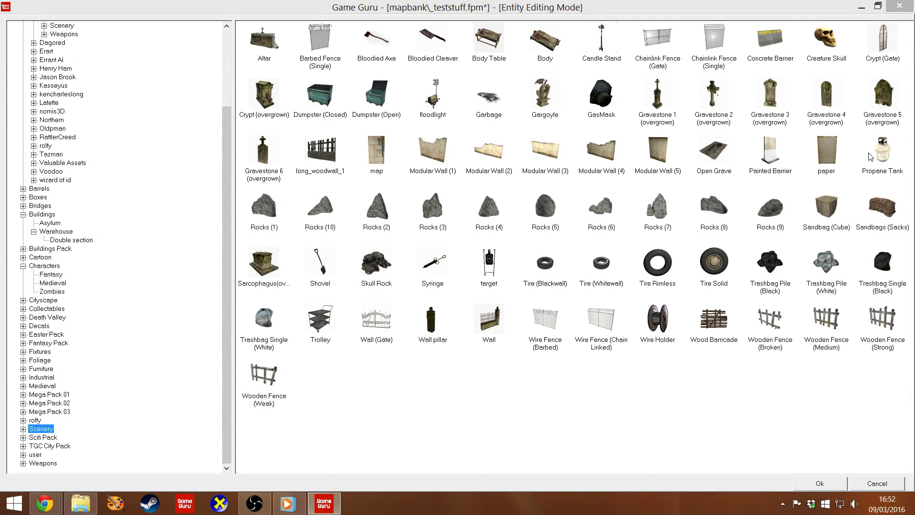
{"action": "double_click", "coordinate": [378, 150]}
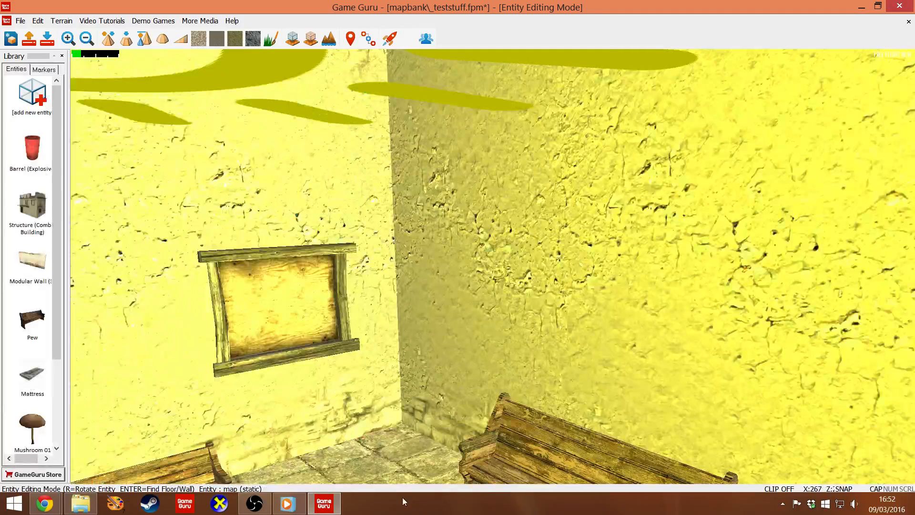
{"action": "right_click_drag", "start_coordinate": [390, 468], "coordinate": [415, 497]}
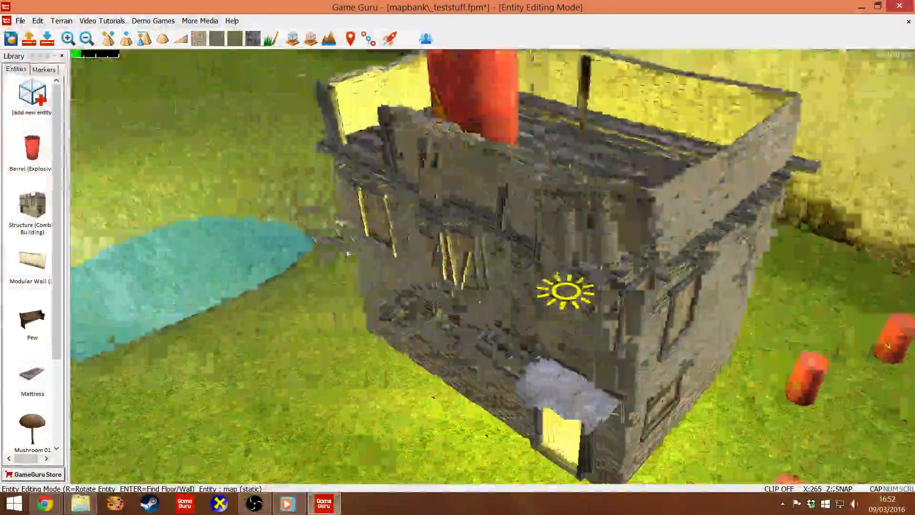
{"action": "right_click_drag", "start_coordinate": [348, 254], "coordinate": [546, 240]}
{"action": "key", "text": "w"}
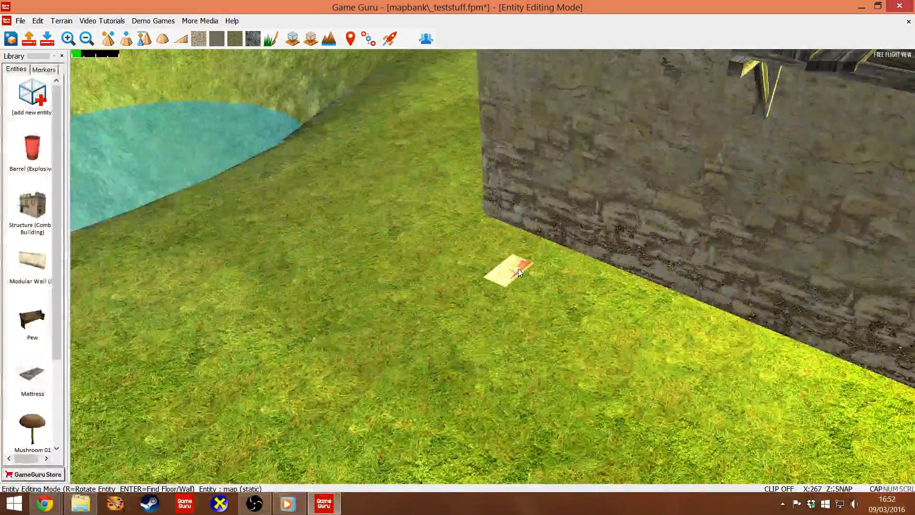
{"action": "left_click", "coordinate": [500, 279]}
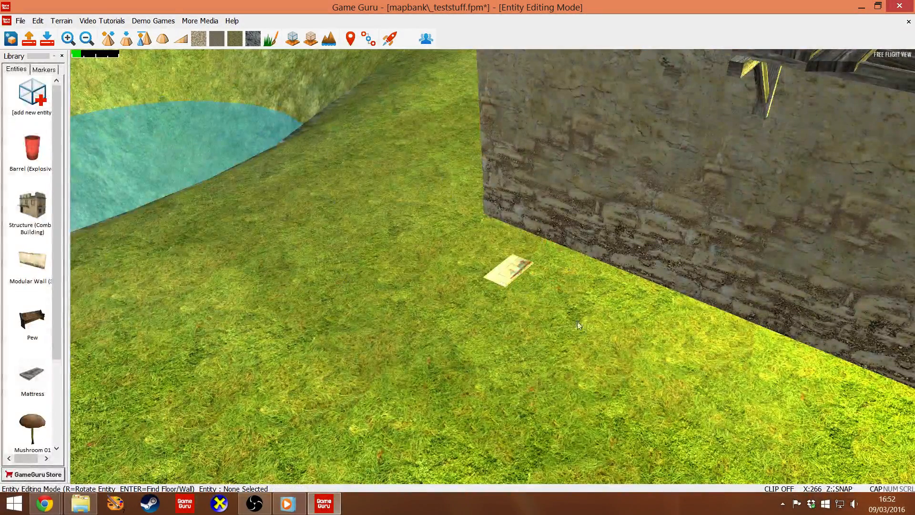
Select the map on the grass and scale it up uniformly to several times its size.
{"action": "left_click", "coordinate": [507, 271]}
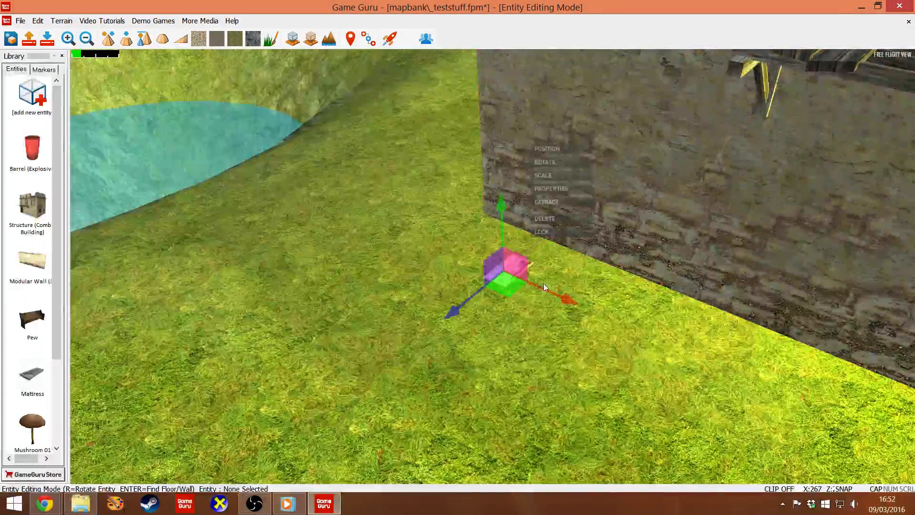
{"action": "left_click", "coordinate": [528, 337]}
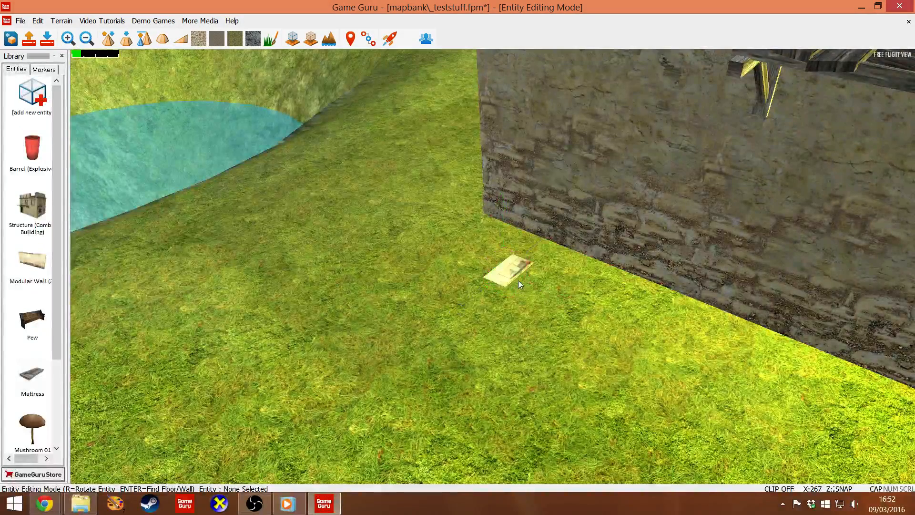
{"action": "left_click", "coordinate": [506, 279]}
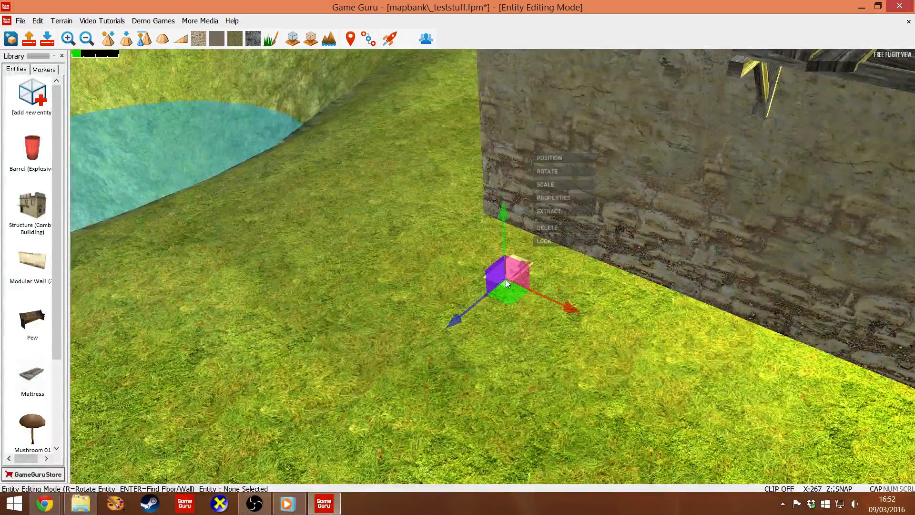
{"action": "left_click", "coordinate": [558, 189]}
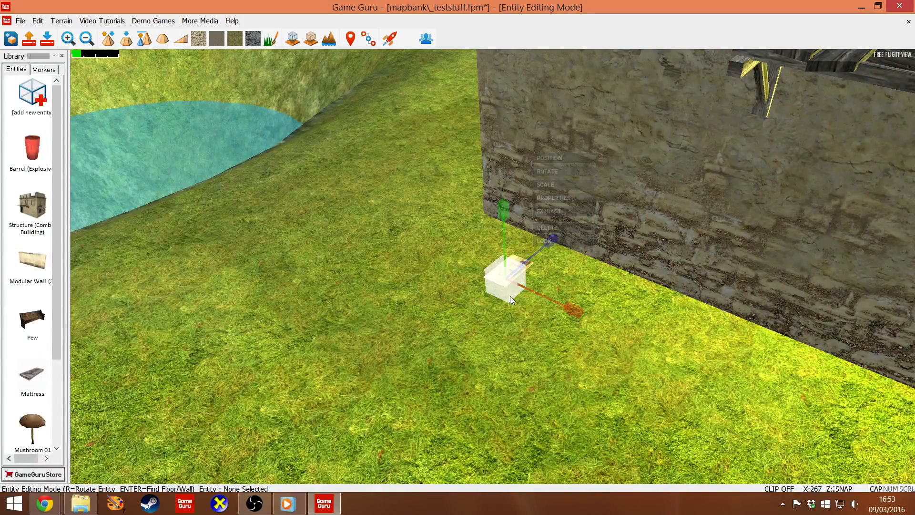
{"action": "left_click_drag", "start_coordinate": [514, 298], "coordinate": [525, 321]}
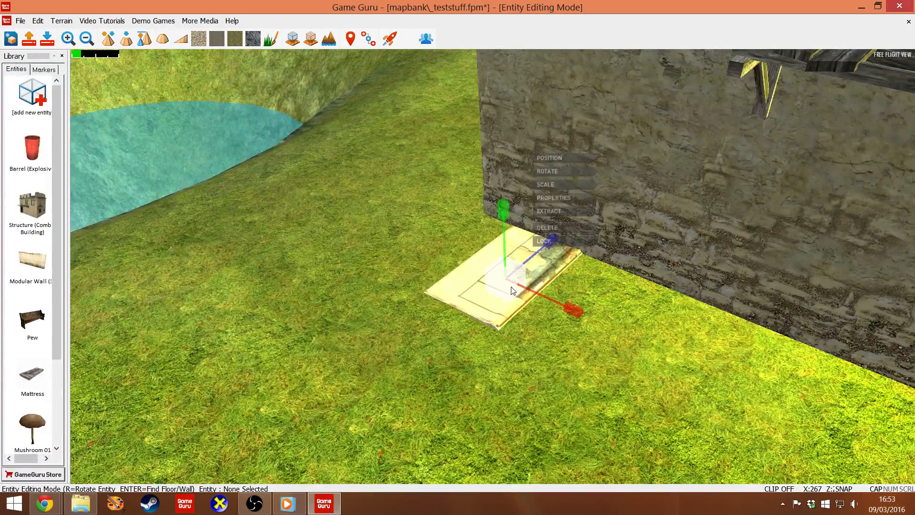
Move the enlarged map away from the wall across the grass and rotate it until it stands upright.
{"action": "left_click", "coordinate": [566, 157]}
{"action": "left_click_drag", "start_coordinate": [511, 270], "coordinate": [414, 344]}
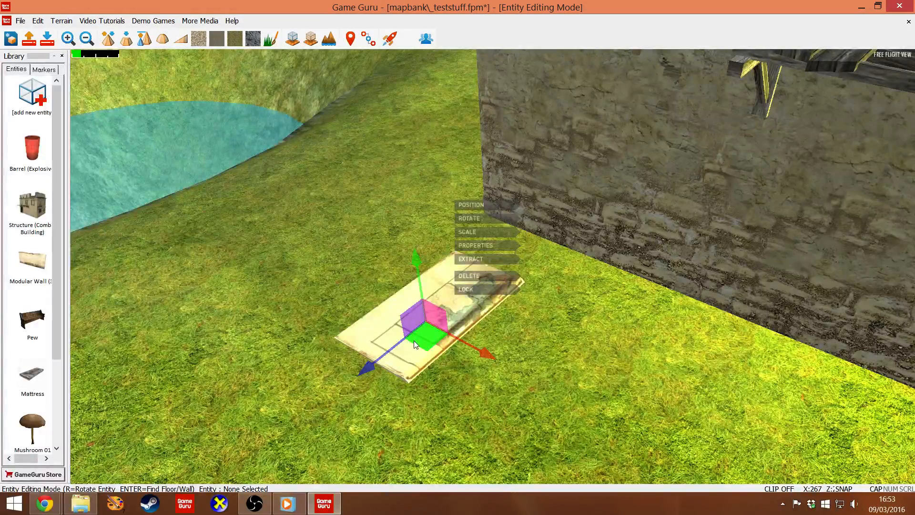
{"action": "key", "text": "r"}
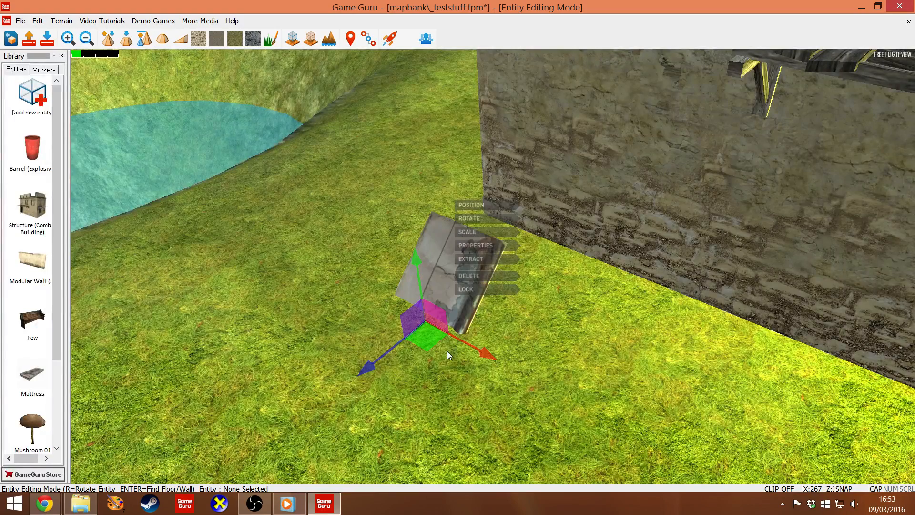
{"action": "key", "text": "r"}
{"action": "key", "text": "r"}
{"action": "key", "text": "r"}
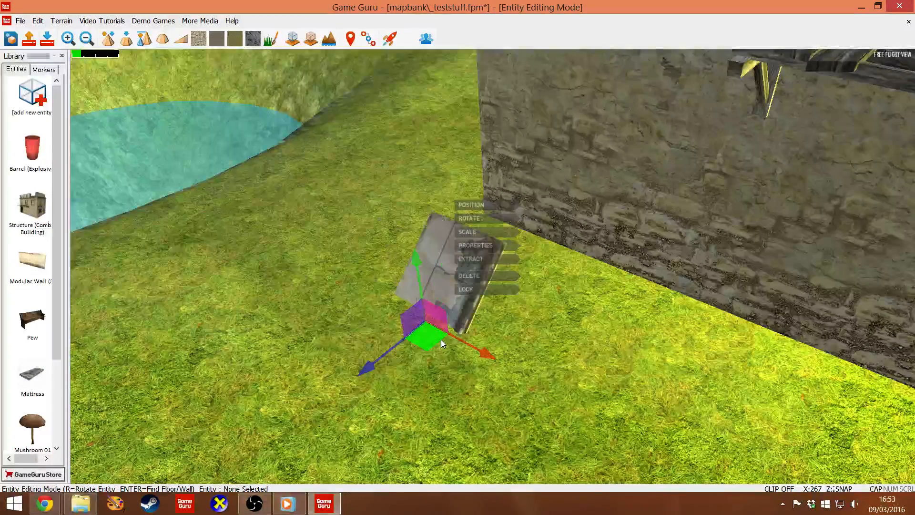
{"action": "key", "text": "r"}
{"action": "key", "text": "r"}
{"action": "key", "text": "r"}
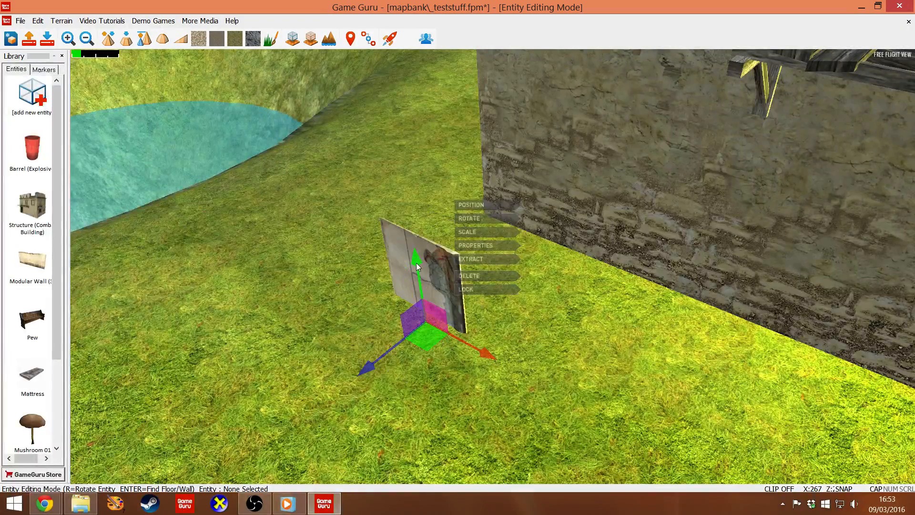
Raise the upright map off the ground and set it against the building's outer stone wall.
{"action": "left_click_drag", "start_coordinate": [416, 263], "coordinate": [425, 156]}
{"action": "right_click_drag", "start_coordinate": [393, 254], "coordinate": [582, 176]}
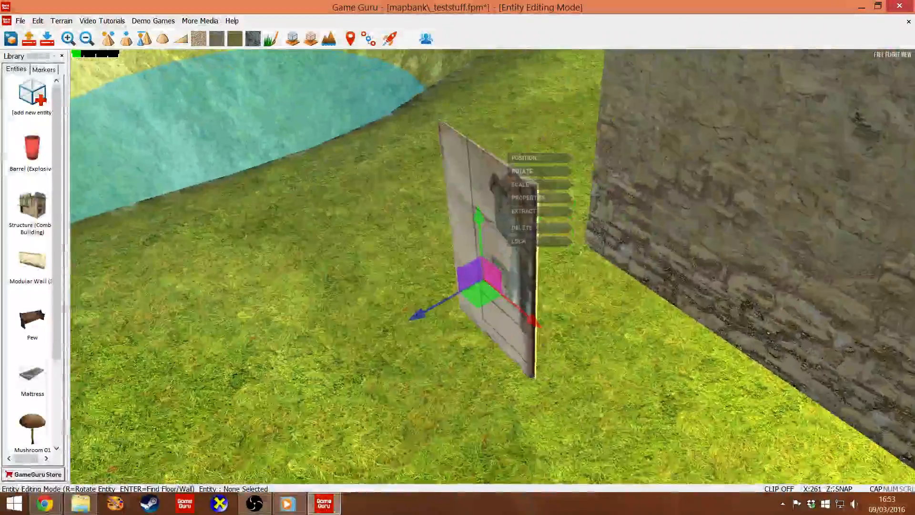
{"action": "left_click_drag", "start_coordinate": [482, 293], "coordinate": [556, 282]}
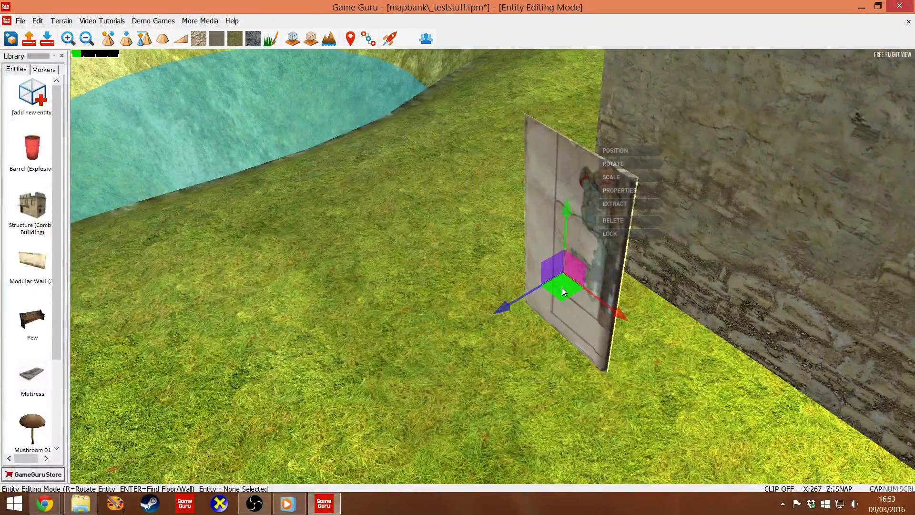
{"action": "left_click_drag", "start_coordinate": [563, 287], "coordinate": [719, 236]}
{"action": "left_click_drag", "start_coordinate": [724, 237], "coordinate": [728, 240]}
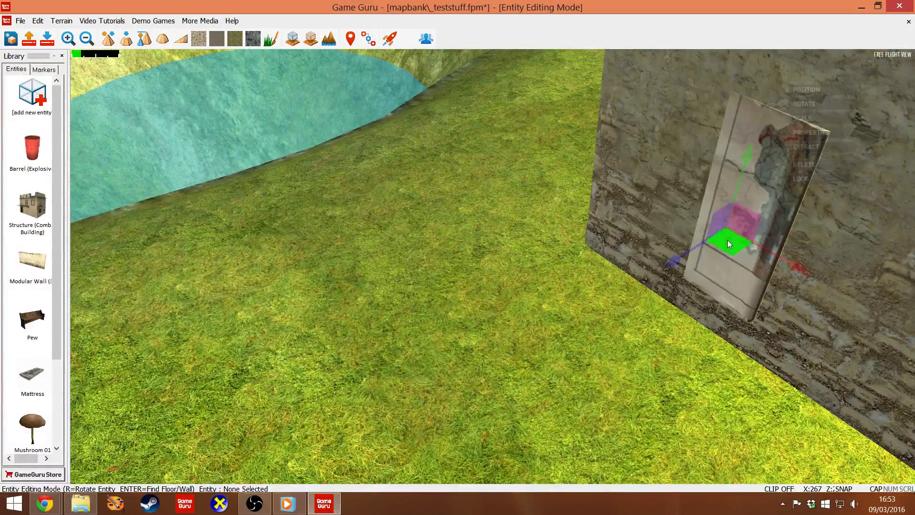
{"action": "mouse_move", "coordinate": [727, 240]}
{"action": "right_mouse_down"}
{"action": "mouse_move", "coordinate": [858, 228]}
{"action": "mouse_move", "coordinate": [682, 241]}
{"action": "mouse_move", "coordinate": [729, 243]}
{"action": "right_mouse_up"}
{"action": "left_click", "coordinate": [714, 267]}
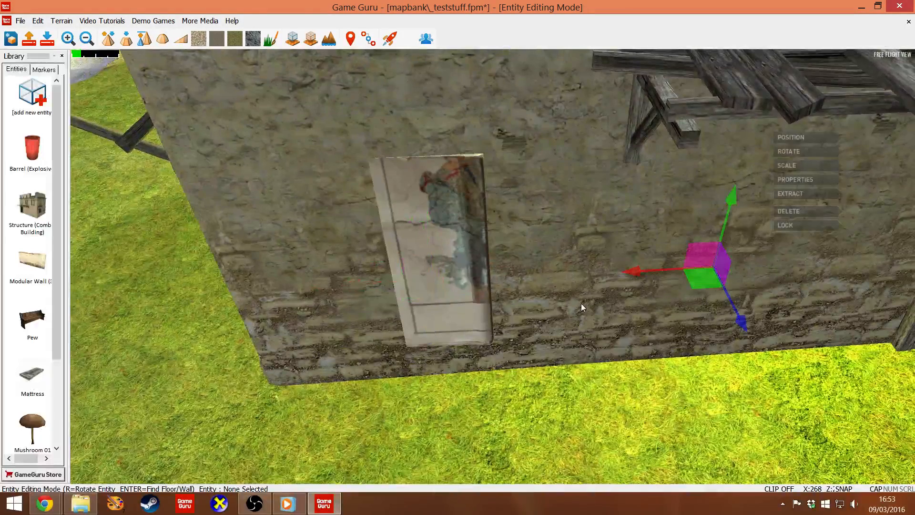
Select the map on the building's stone wall and move it away onto an empty stretch of grass.
{"action": "scroll", "coordinate": [582, 303], "scroll_direction": "down", "scroll_amount": 5}
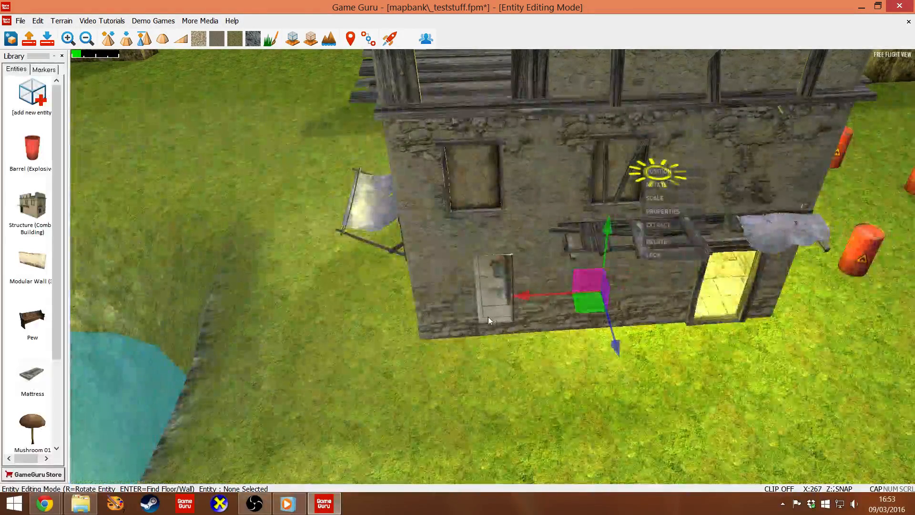
{"action": "left_click", "coordinate": [488, 318]}
{"action": "key", "text": "d"}
{"action": "left_click_drag", "start_coordinate": [483, 326], "coordinate": [487, 325]}
{"action": "key", "text": "d"}
{"action": "key", "text": "d"}
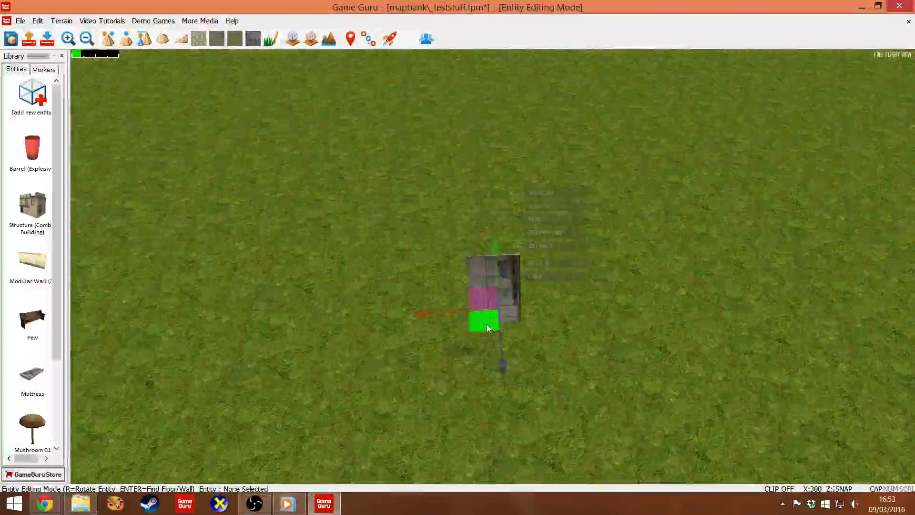
Place another Structure (Combat Building) behind the map on the grass and move the map up against its outer wall.
{"action": "left_click", "coordinate": [31, 211]}
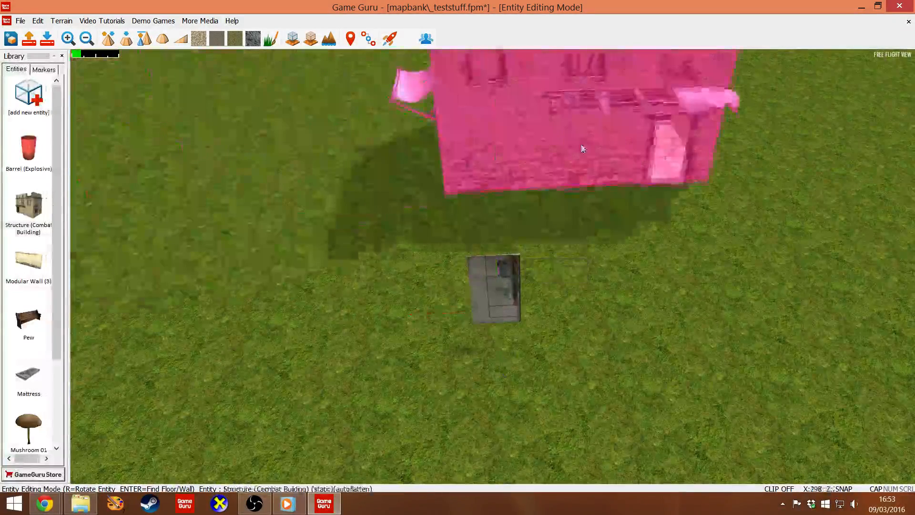
{"action": "left_click", "coordinate": [542, 185]}
{"action": "left_click", "coordinate": [499, 319]}
{"action": "left_click_drag", "start_coordinate": [494, 328], "coordinate": [422, 265]}
{"action": "left_click_drag", "start_coordinate": [425, 188], "coordinate": [420, 120]}
{"action": "right_click_drag", "start_coordinate": [416, 221], "coordinate": [439, 263]}
{"action": "key", "text": "w"}
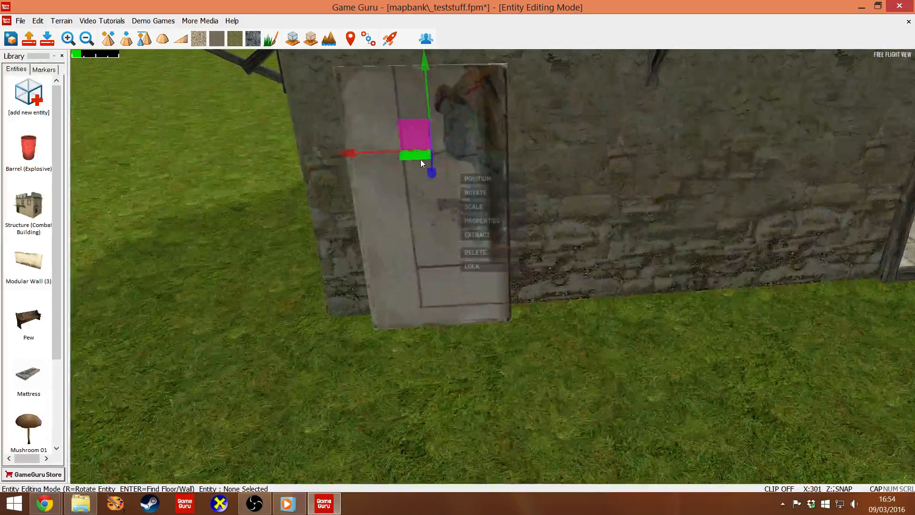
{"action": "left_click_drag", "start_coordinate": [420, 159], "coordinate": [433, 123]}
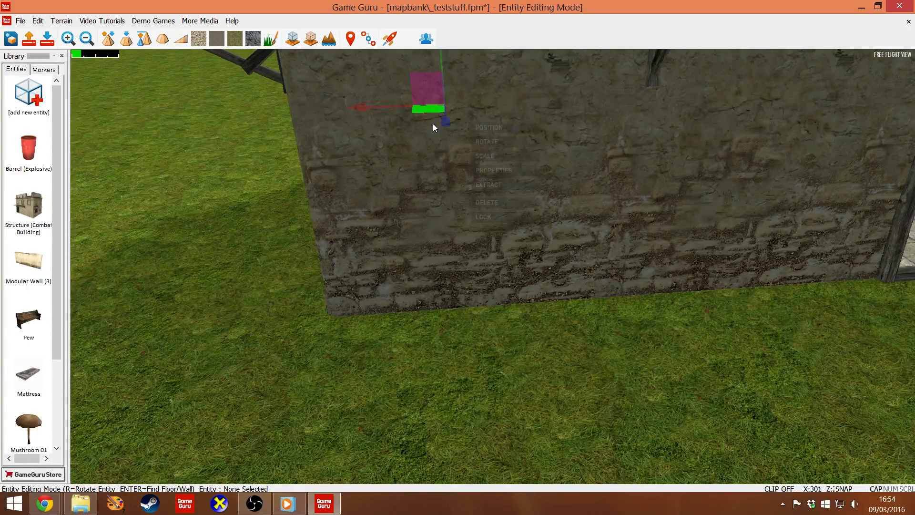
{"action": "left_click_drag", "start_coordinate": [433, 124], "coordinate": [434, 125]}
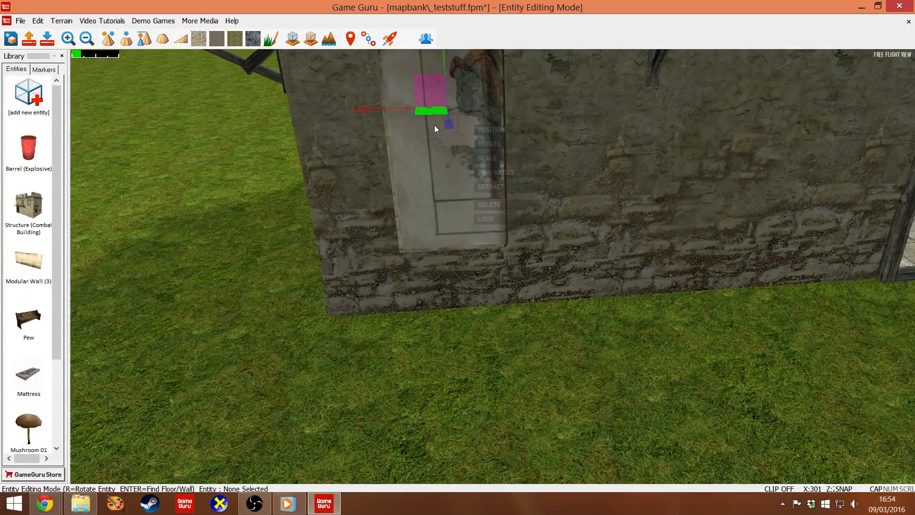
Check the map's depth from the side and shift it along its depth axis until it sits flush with the wall surface.
{"action": "right_click_drag", "start_coordinate": [433, 125], "coordinate": [406, 203]}
{"action": "key", "text": "w"}
{"action": "key", "text": "s"}
{"action": "key", "text": "w"}
{"action": "key", "text": "w"}
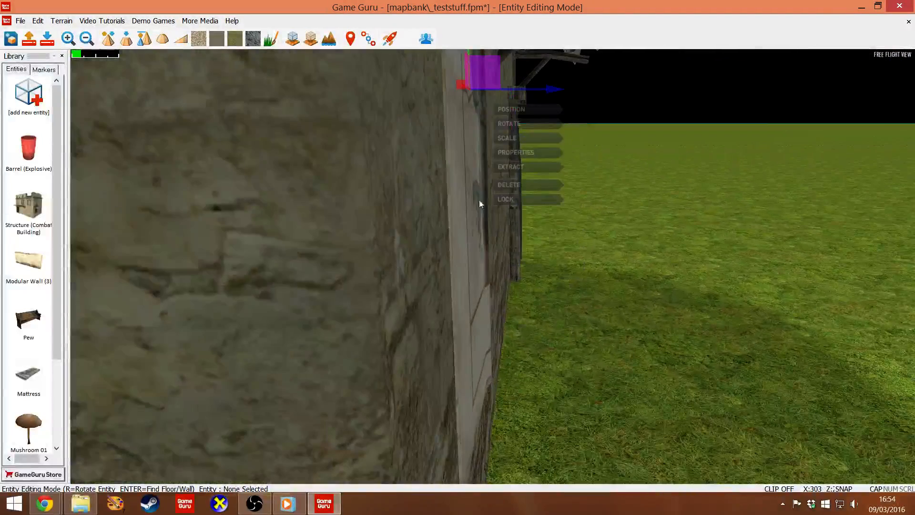
{"action": "left_click_drag", "start_coordinate": [550, 89], "coordinate": [579, 94]}
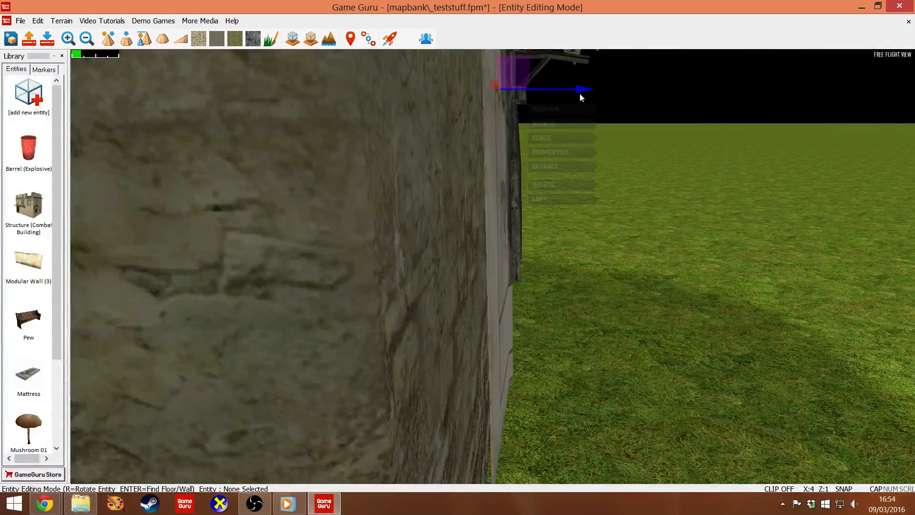
{"action": "right_click_drag", "start_coordinate": [537, 442], "coordinate": [536, 373]}
{"action": "key", "text": "s"}
{"action": "key", "text": "a"}
{"action": "key", "text": "d"}
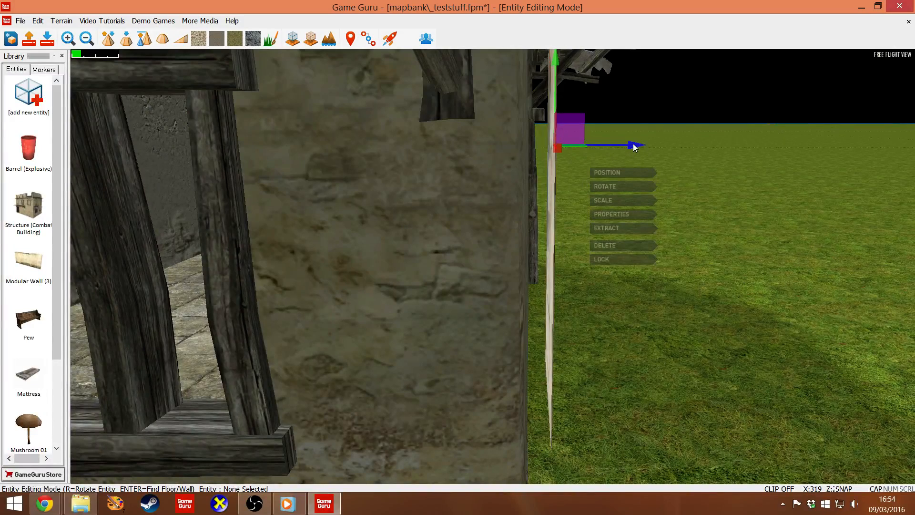
{"action": "left_click_drag", "start_coordinate": [633, 144], "coordinate": [629, 144]}
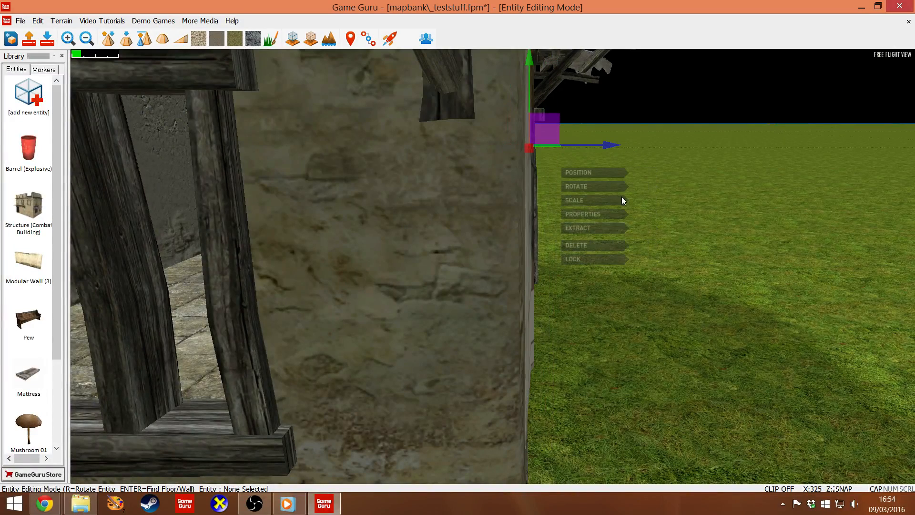
Examine how the map sits on the combat building's front wall from in front and from farther out.
{"action": "key", "text": "s"}
{"action": "right_click_drag", "start_coordinate": [622, 197], "coordinate": [566, 281]}
{"action": "key", "text": "d"}
{"action": "key", "text": "w"}
{"action": "key", "text": "d"}
{"action": "key", "text": "s"}
{"action": "key", "text": "w"}
{"action": "key", "text": "s"}
{"action": "key", "text": "w"}
{"action": "key", "text": "s"}
{"action": "key", "text": "w"}
{"action": "key", "text": "s"}
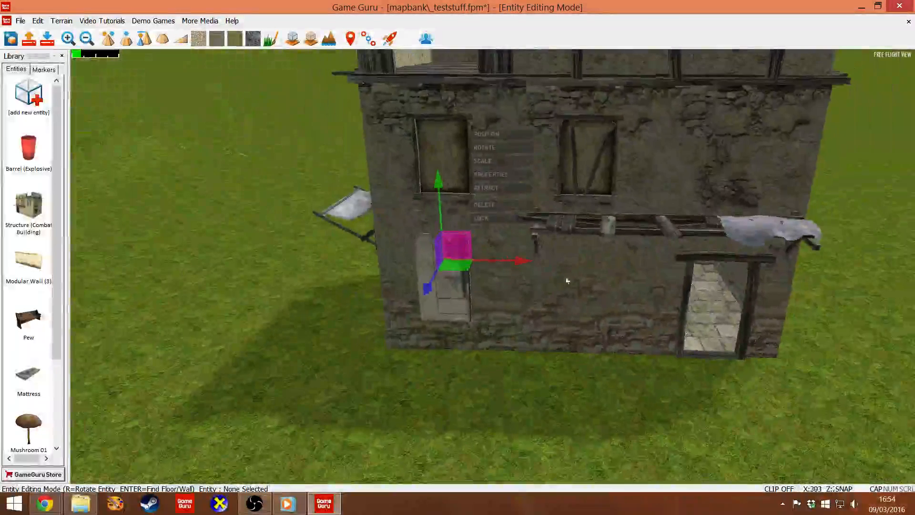
{"action": "left_click", "coordinate": [444, 298]}
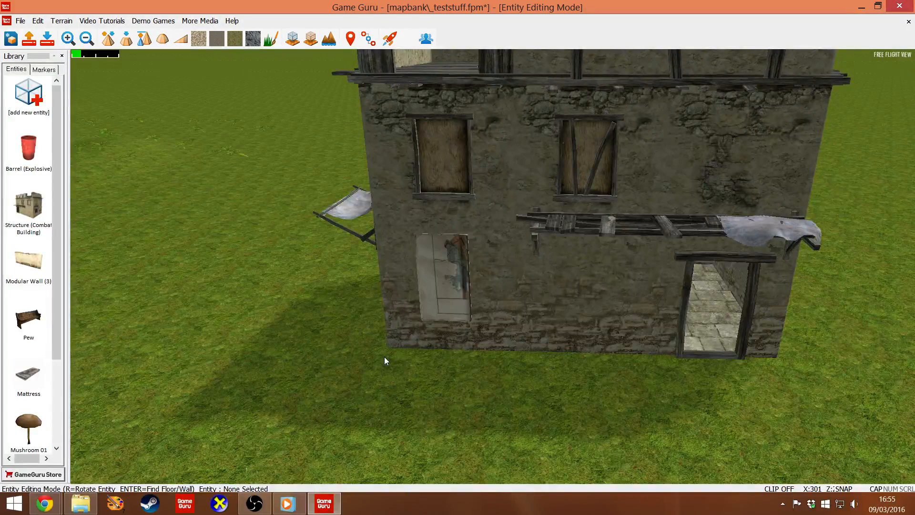
Place a Story Zone marker on the grass beside the corner of the combat building.
{"action": "key", "text": "s"}
{"action": "right_click_drag", "start_coordinate": [370, 360], "coordinate": [309, 346]}
{"action": "key", "text": "w"}
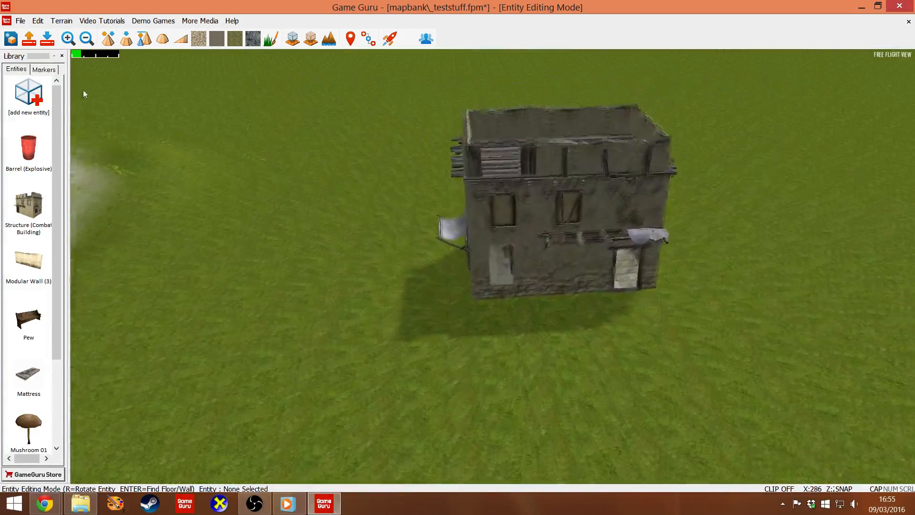
{"action": "left_click", "coordinate": [45, 69]}
{"action": "left_click_drag", "start_coordinate": [58, 99], "coordinate": [76, 372]}
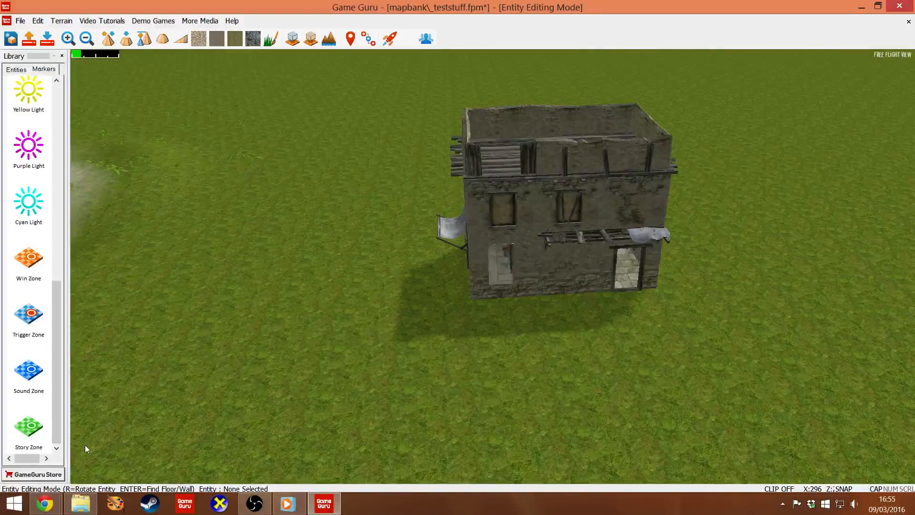
{"action": "left_click", "coordinate": [29, 426]}
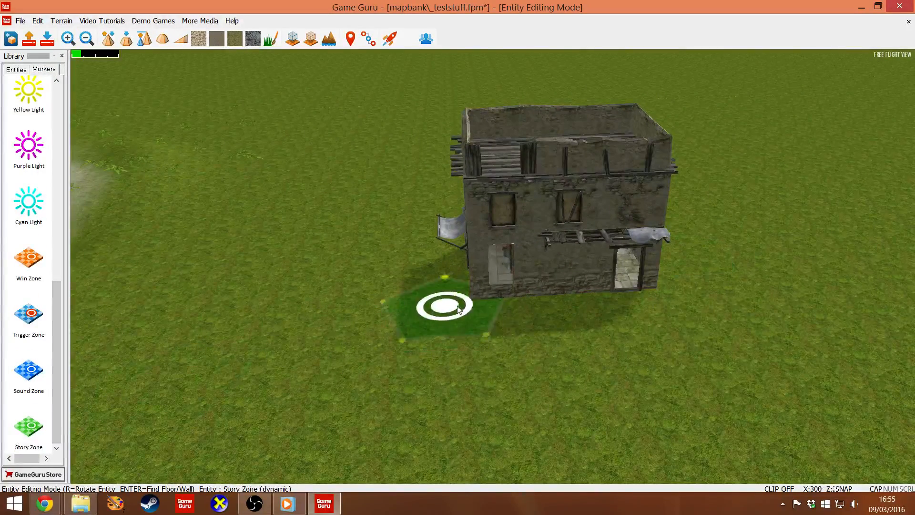
{"action": "left_click", "coordinate": [408, 289]}
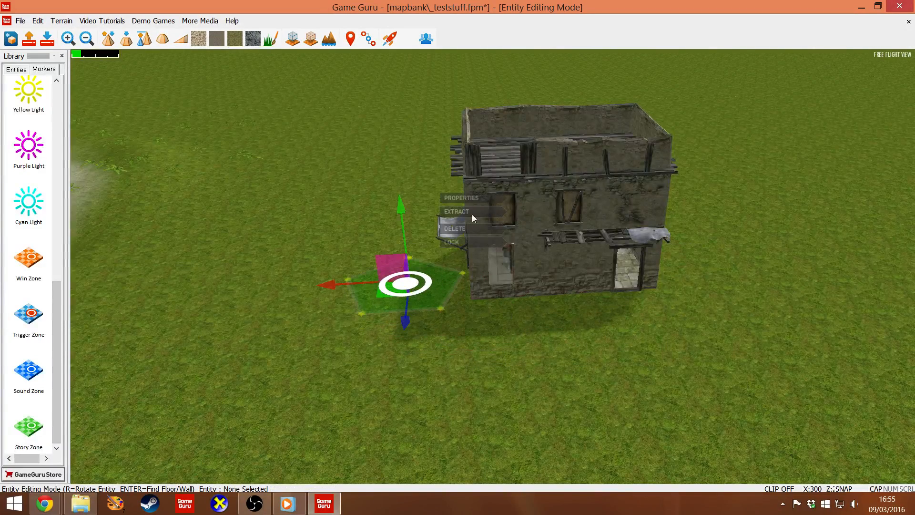
Open the Story Zone's properties, inspect its Visual media setting and leave without assigning a file.
{"action": "left_click", "coordinate": [479, 192]}
{"action": "left_click", "coordinate": [424, 288]}
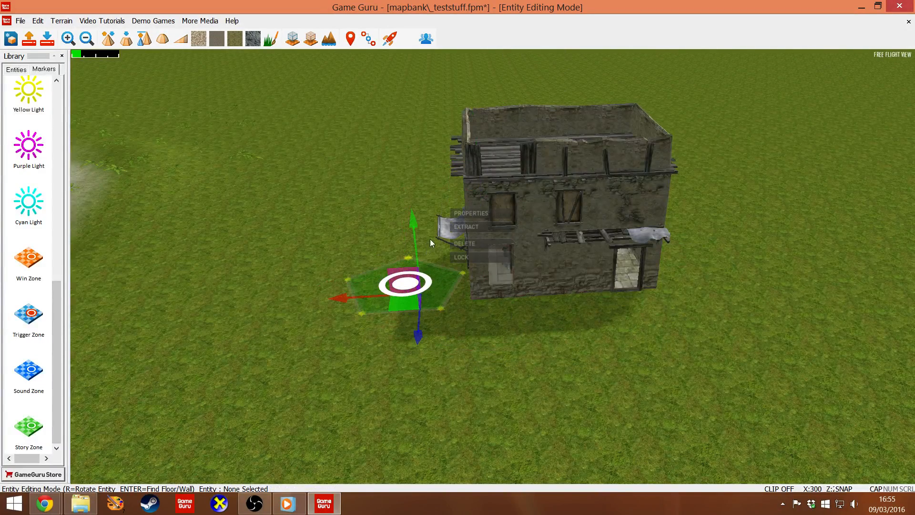
{"action": "left_click", "coordinate": [478, 211]}
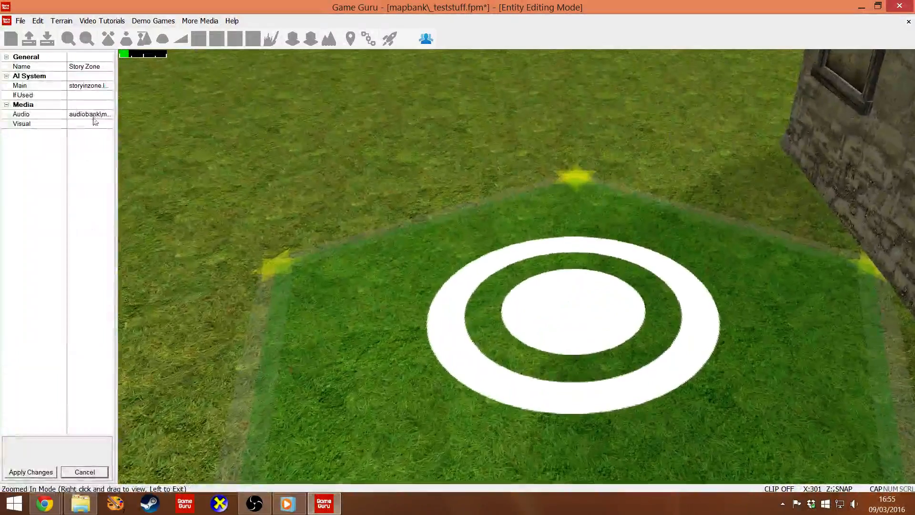
{"action": "left_click", "coordinate": [84, 123]}
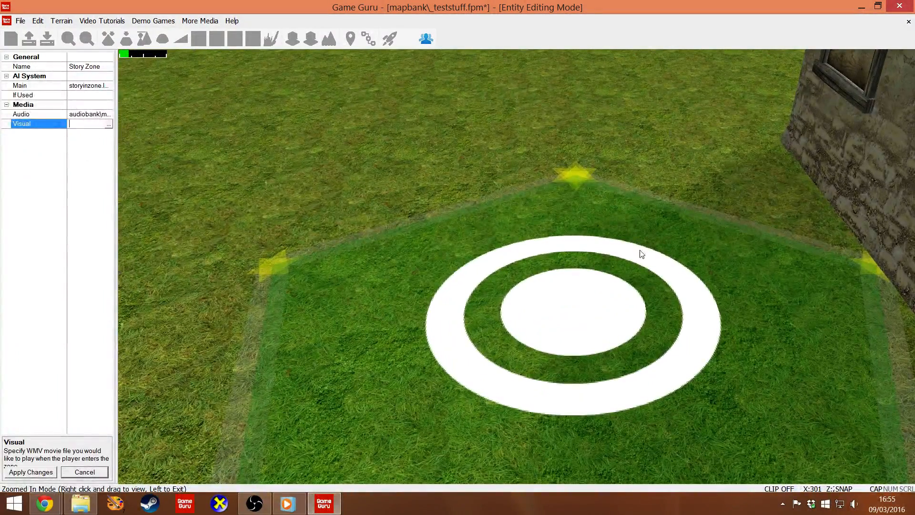
{"action": "left_click", "coordinate": [254, 168]}
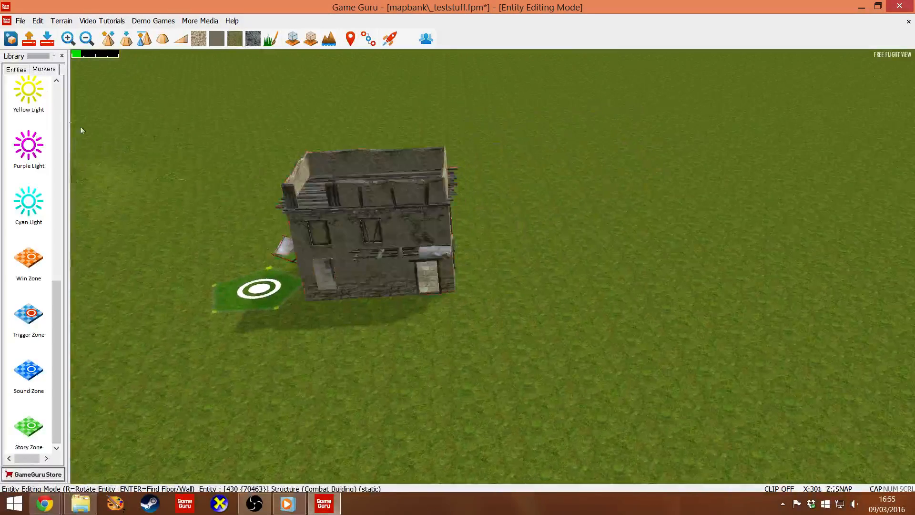
Add the Masked Soldier from the Characters category of the entity library and bring him near the combat building's doorway.
{"action": "left_click", "coordinate": [16, 69]}
{"action": "left_click", "coordinate": [39, 97]}
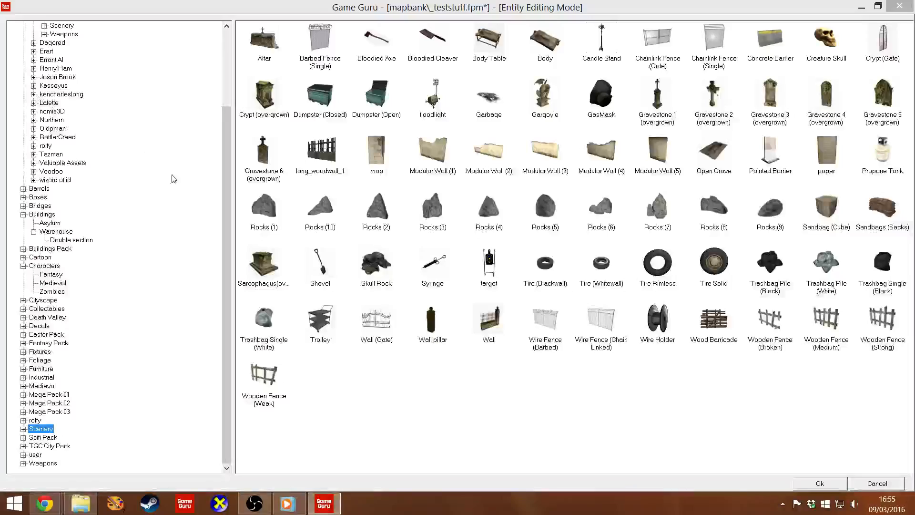
{"action": "left_click_drag", "start_coordinate": [223, 285], "coordinate": [137, 142]}
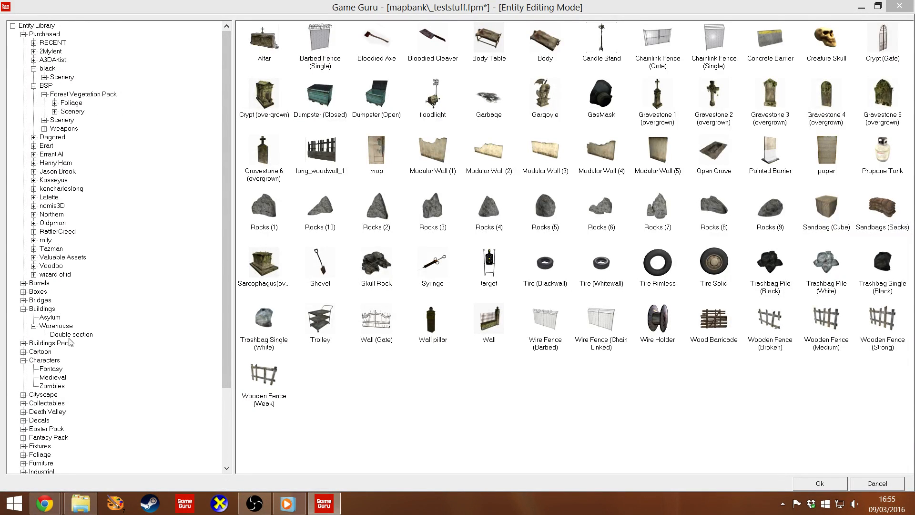
{"action": "left_click", "coordinate": [56, 361]}
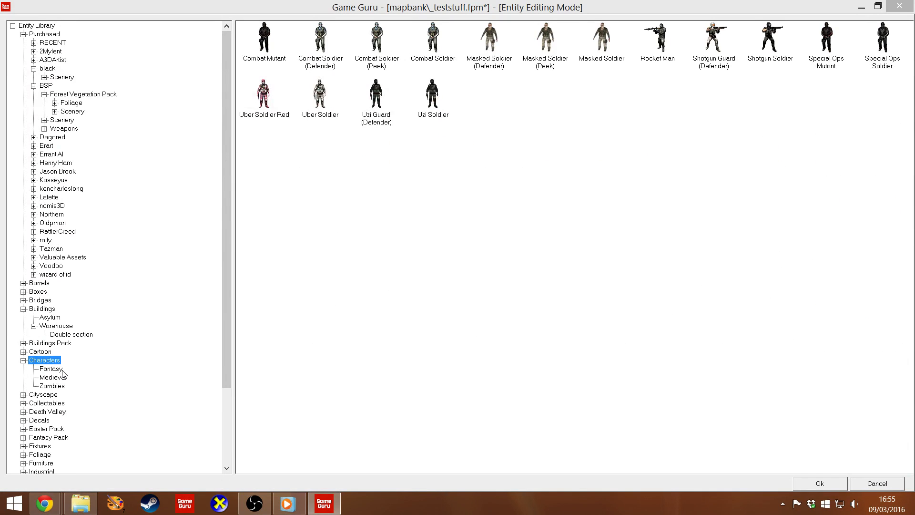
{"action": "double_click", "coordinate": [600, 45]}
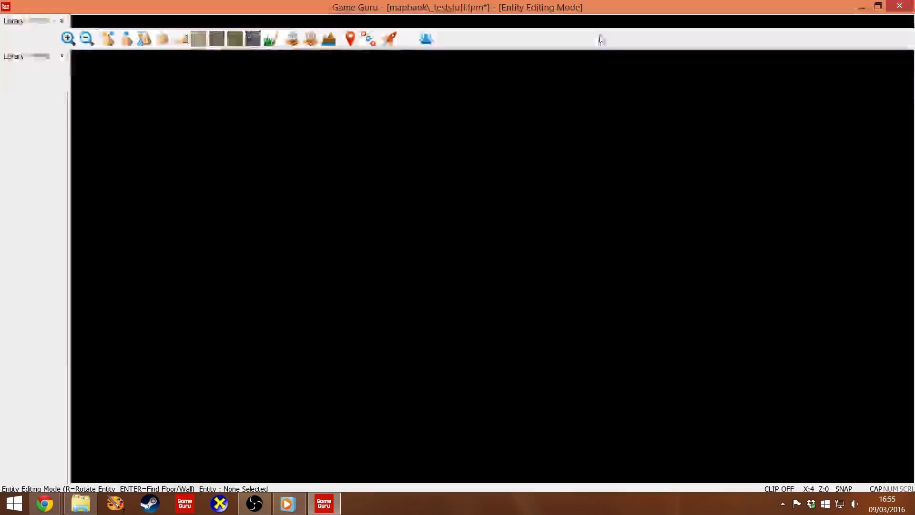
{"action": "scroll", "coordinate": [493, 328], "scroll_direction": "up", "scroll_amount": 10}
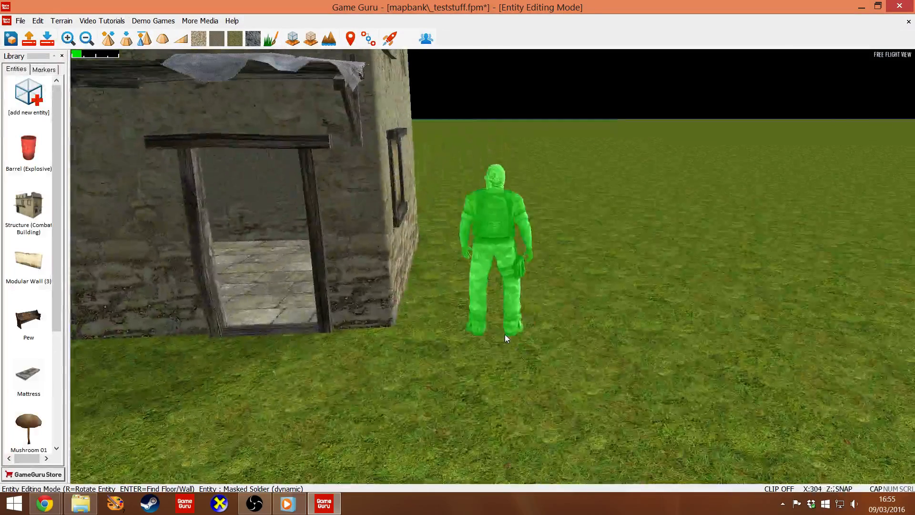
Rotate the Masked Soldier to face away from the combat building and place him in front of its doorway.
{"action": "scroll", "coordinate": [505, 338], "scroll_direction": "down", "scroll_amount": 2}
{"action": "key", "text": "r"}
{"action": "key", "text": "r"}
{"action": "key", "text": "r"}
{"action": "key", "text": "r"}
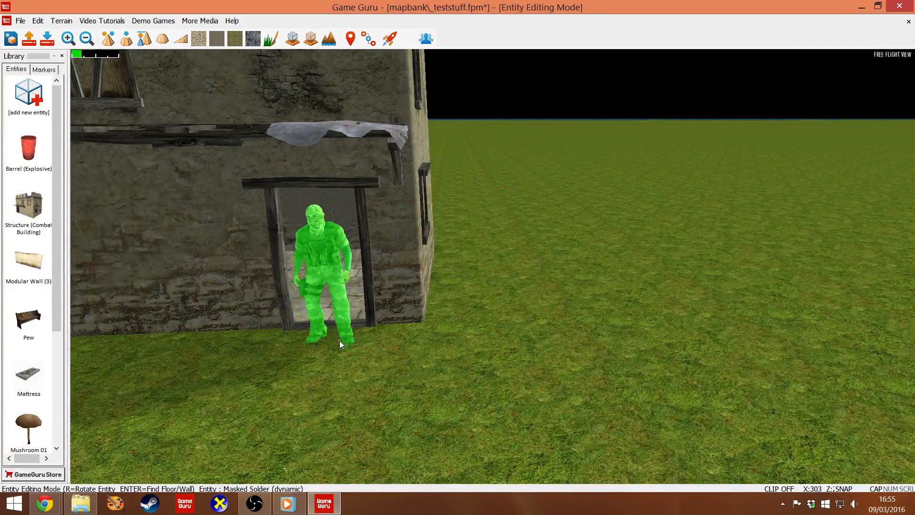
{"action": "left_click", "coordinate": [339, 341]}
Examine the Masked Soldier in the doorway up close and from farther back.
{"action": "scroll", "coordinate": [340, 340], "scroll_direction": "up", "scroll_amount": 5}
{"action": "key", "text": "w"}
{"action": "right_click_drag", "start_coordinate": [340, 340], "coordinate": [259, 286]}
{"action": "right_click_drag", "start_coordinate": [403, 357], "coordinate": [406, 388]}
{"action": "key", "text": "s"}
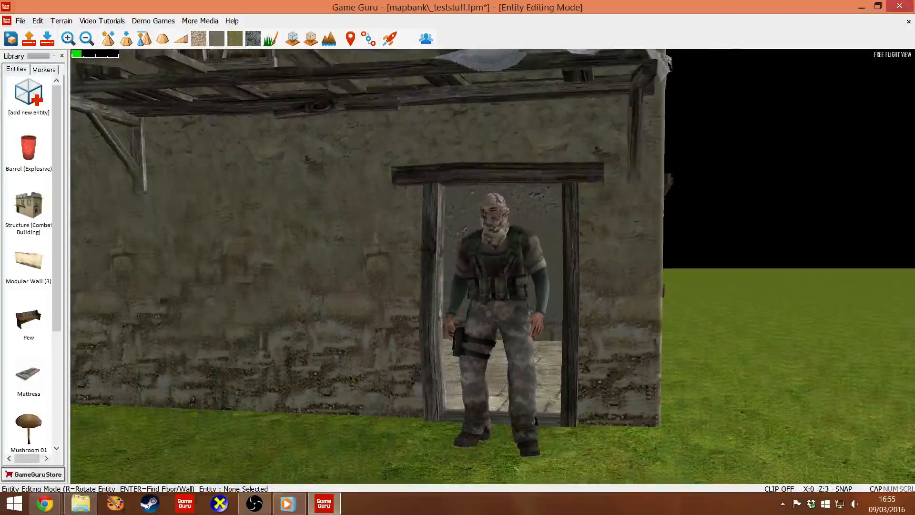
{"action": "key", "text": "s"}
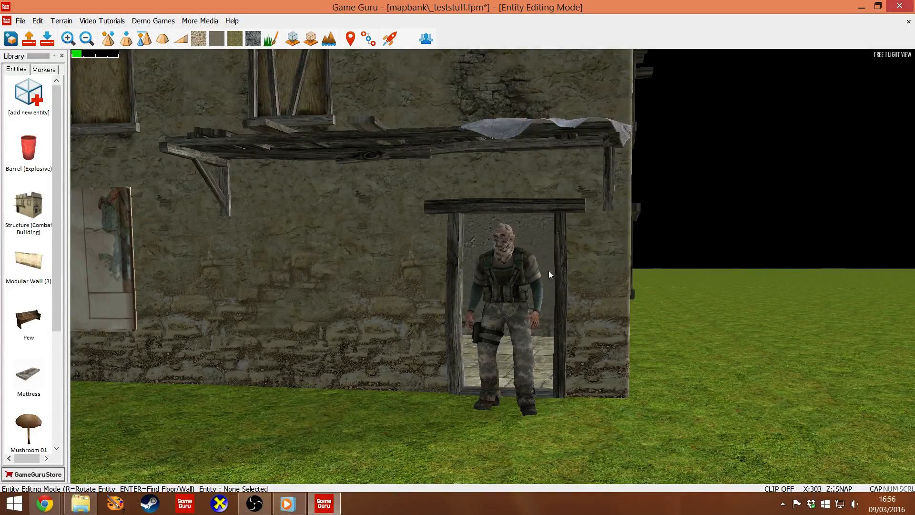
{"action": "left_click", "coordinate": [519, 267]}
{"action": "left_click", "coordinate": [444, 410]}
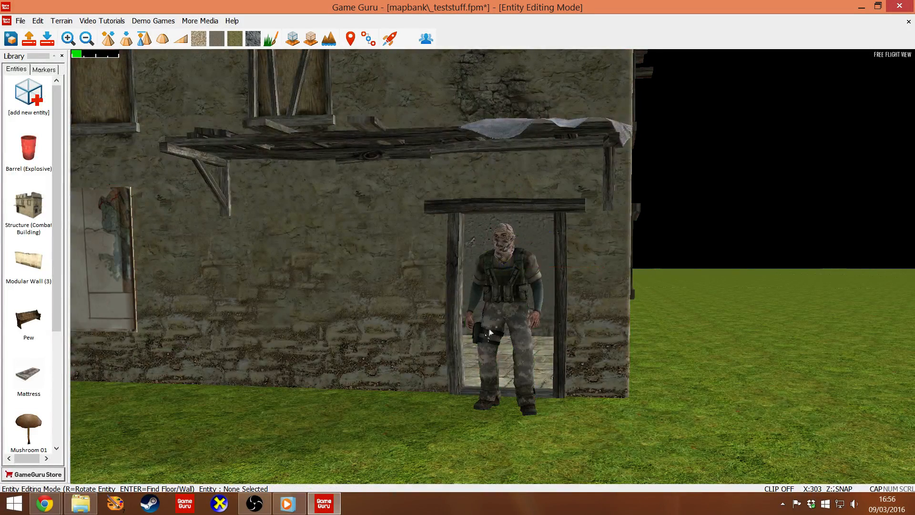
{"action": "scroll", "coordinate": [491, 329], "scroll_direction": "up", "scroll_amount": 5}
{"action": "scroll", "coordinate": [496, 298], "scroll_direction": "down", "scroll_amount": 5}
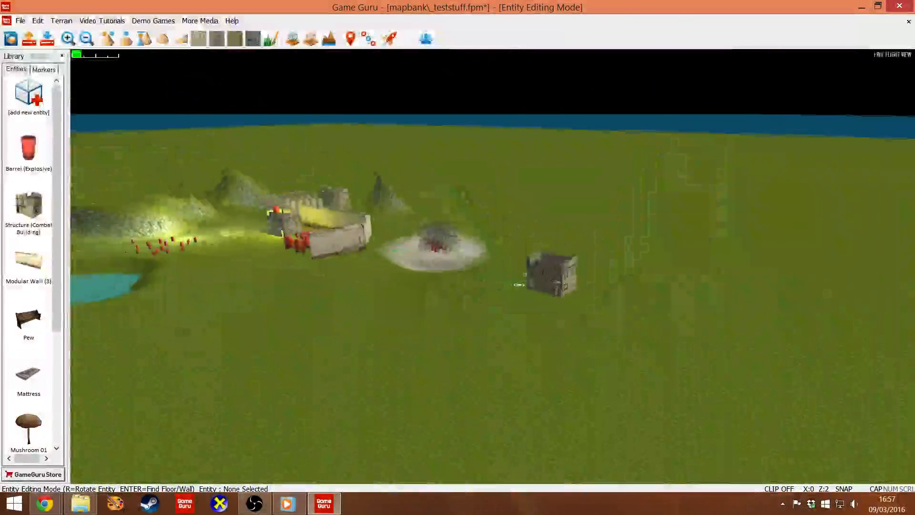
Survey the whole level from high above its terrain and fly back in to the explosive barrels and mushrooms.
{"action": "key", "text": "s"}
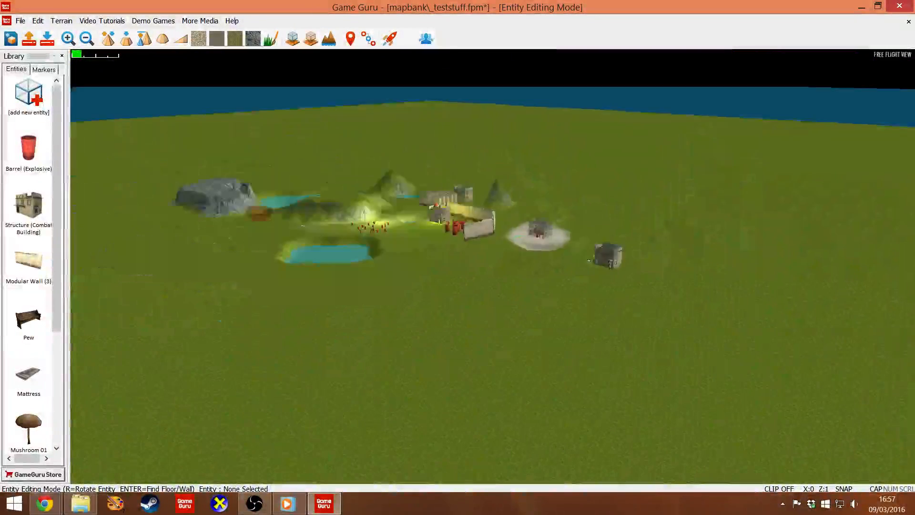
{"action": "key", "text": "s"}
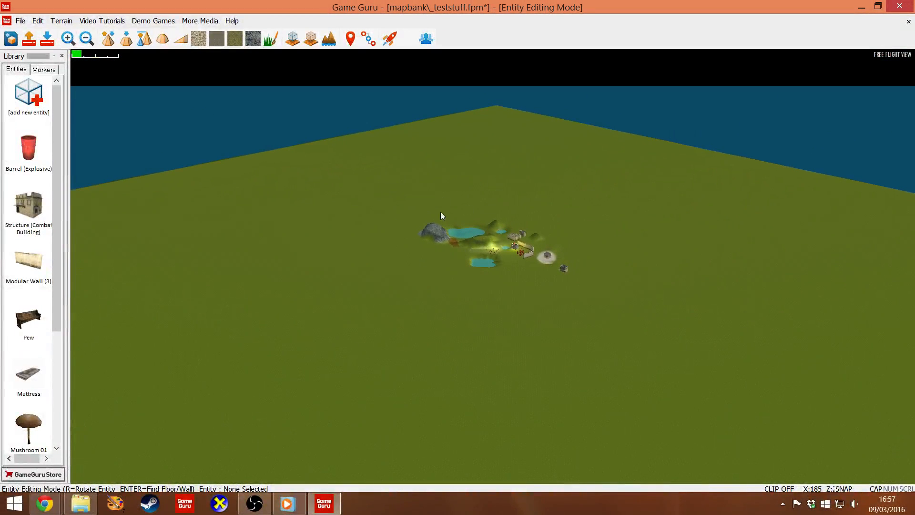
{"action": "right_click_drag", "start_coordinate": [440, 211], "coordinate": [370, 129]}
{"action": "key", "text": "w"}
{"action": "key", "text": "w"}
{"action": "key", "text": "a"}
{"action": "key", "text": "w"}
{"action": "right_click_drag", "start_coordinate": [572, 225], "coordinate": [621, 220]}
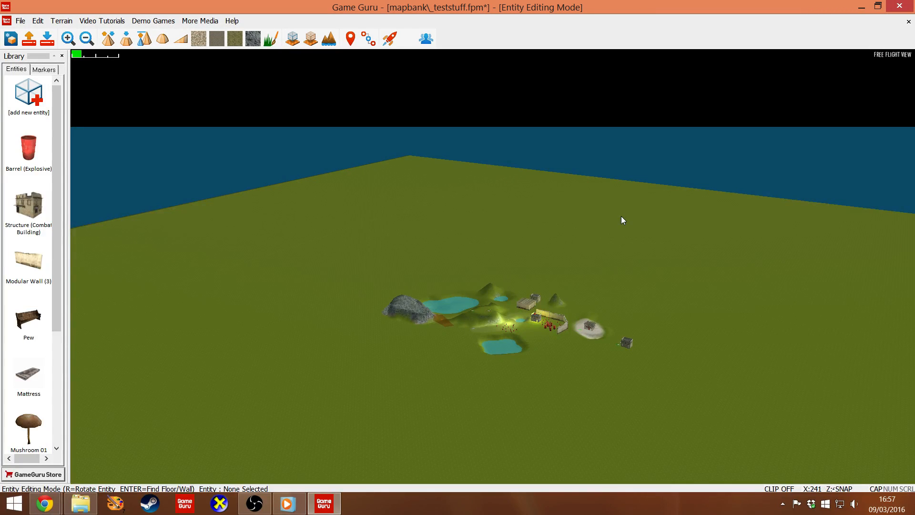
{"action": "right_click_drag", "start_coordinate": [485, 304], "coordinate": [538, 292]}
{"action": "key", "text": "w"}
{"action": "key", "text": "w"}
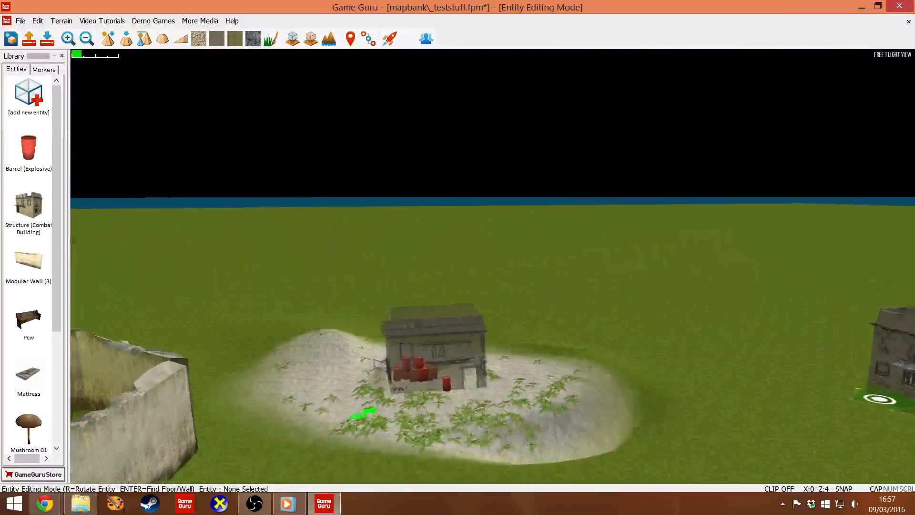
{"action": "key", "text": "w"}
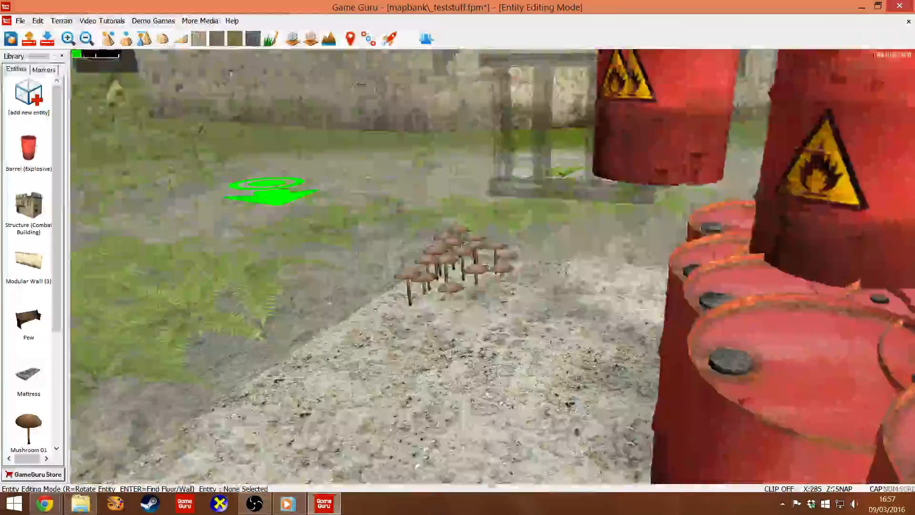
Examine the whole level and the full extent of its terrain in free flight from high above.
{"action": "key", "text": "s"}
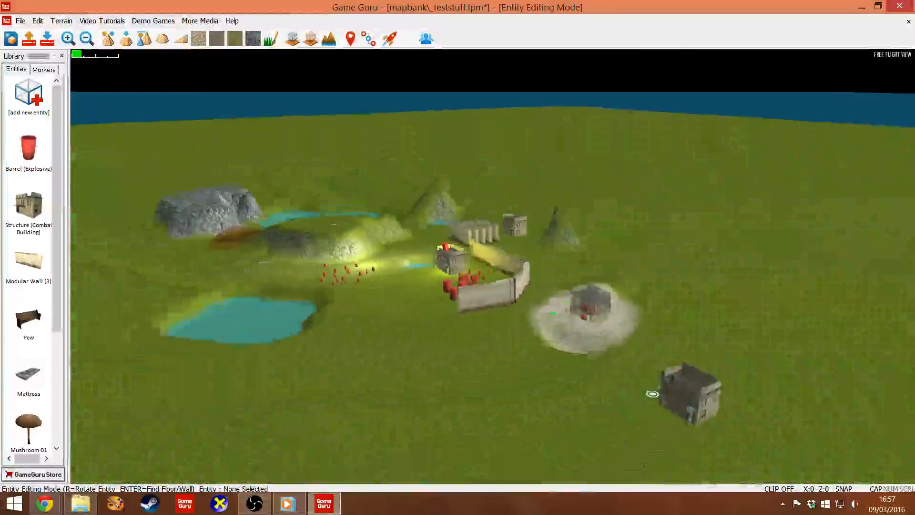
{"action": "key", "text": "s"}
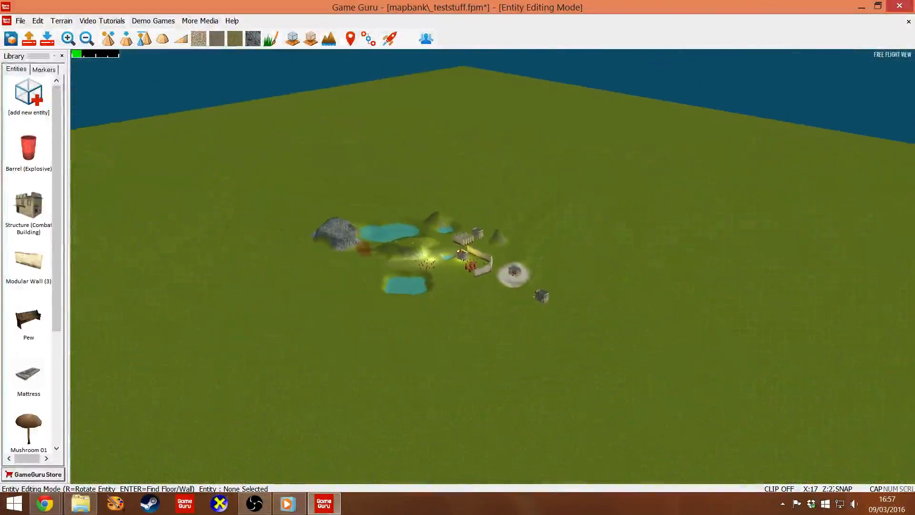
{"action": "key", "text": "s"}
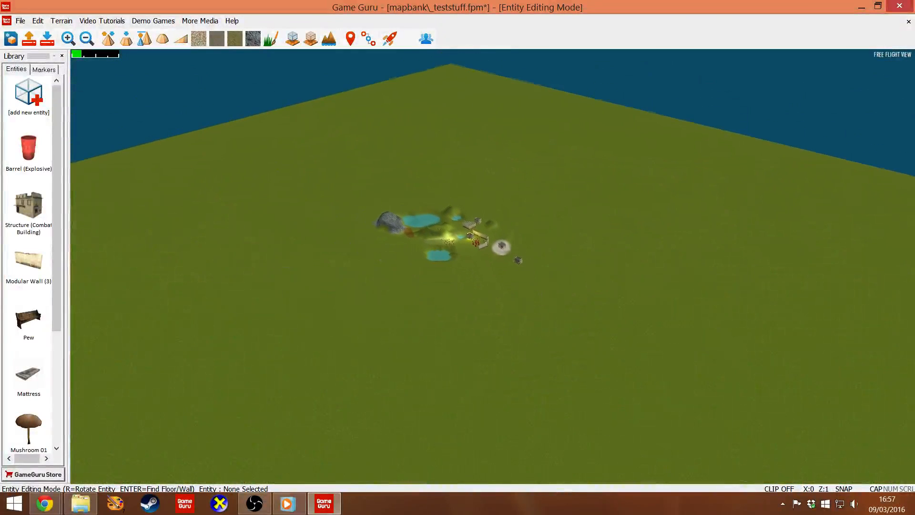
{"action": "key", "text": "s"}
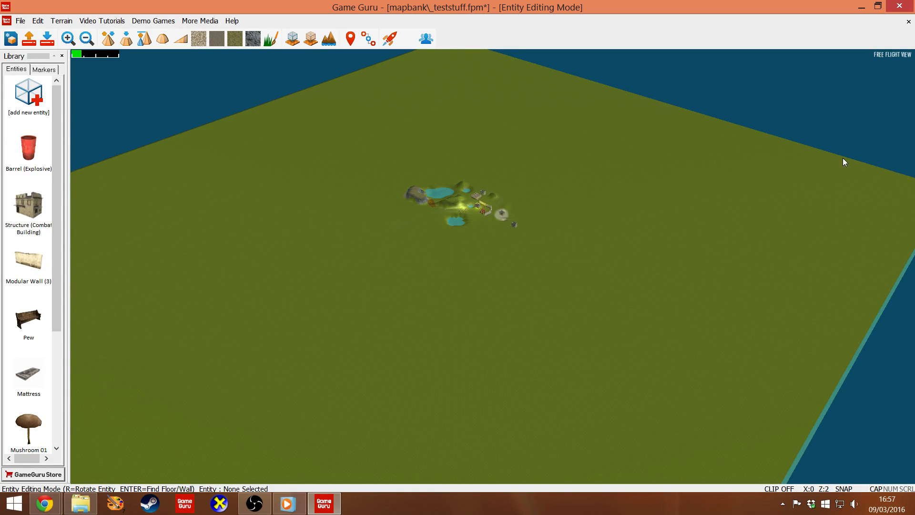
{"action": "right_click_drag", "start_coordinate": [405, 110], "coordinate": [429, 96]}
{"action": "key", "text": "a"}
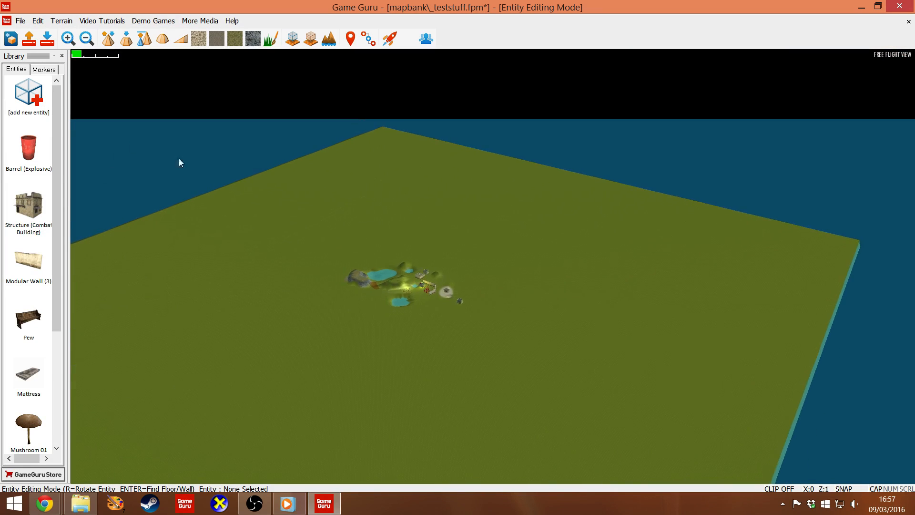
{"action": "key", "text": "a"}
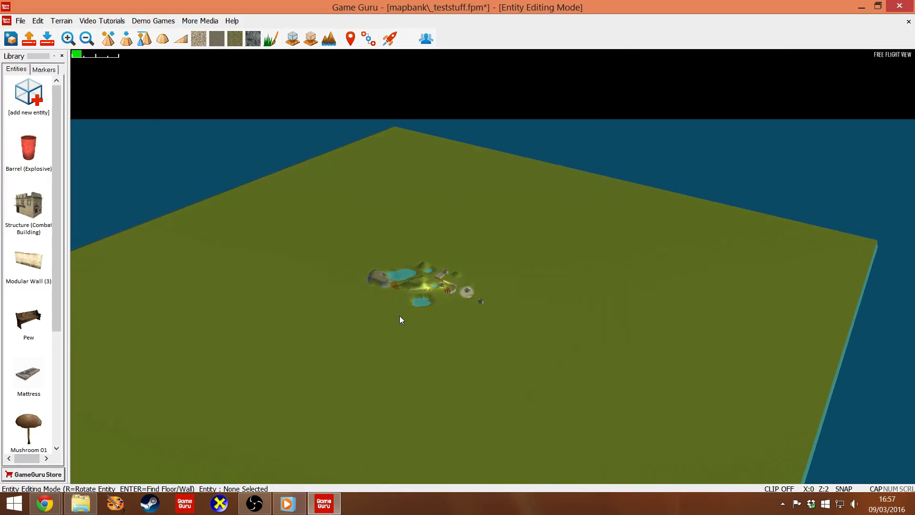
{"action": "key", "text": "a"}
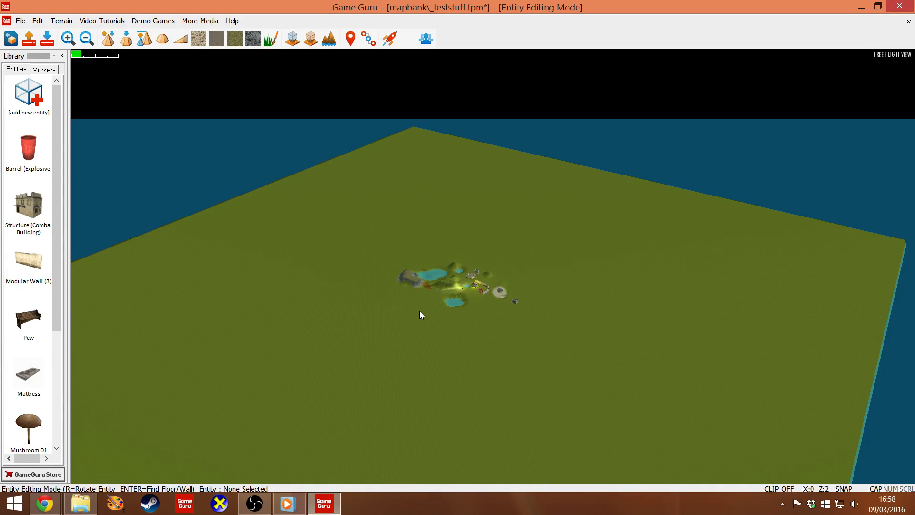
{"action": "right_click_drag", "start_coordinate": [422, 311], "coordinate": [503, 205]}
{"action": "key", "text": "w"}
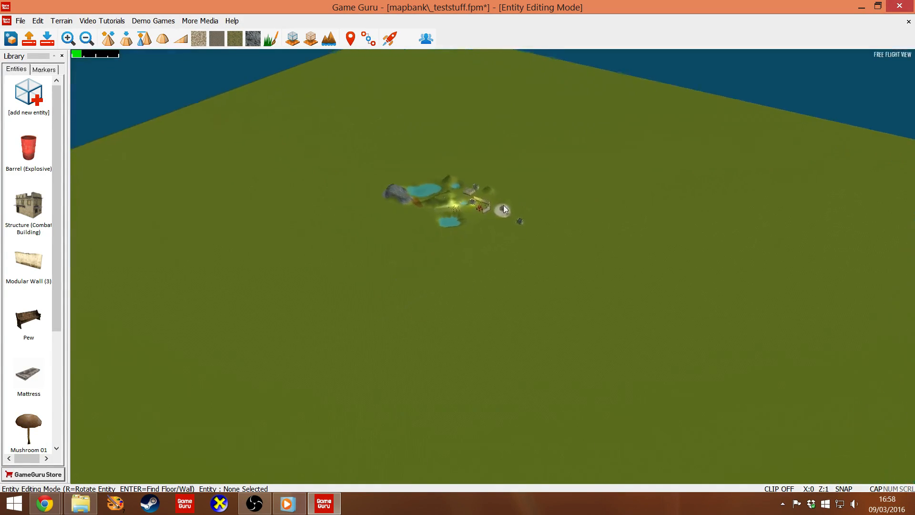
Launch the level as a test game and back away from the building with the explosive barrels.
{"action": "left_click", "coordinate": [390, 39]}
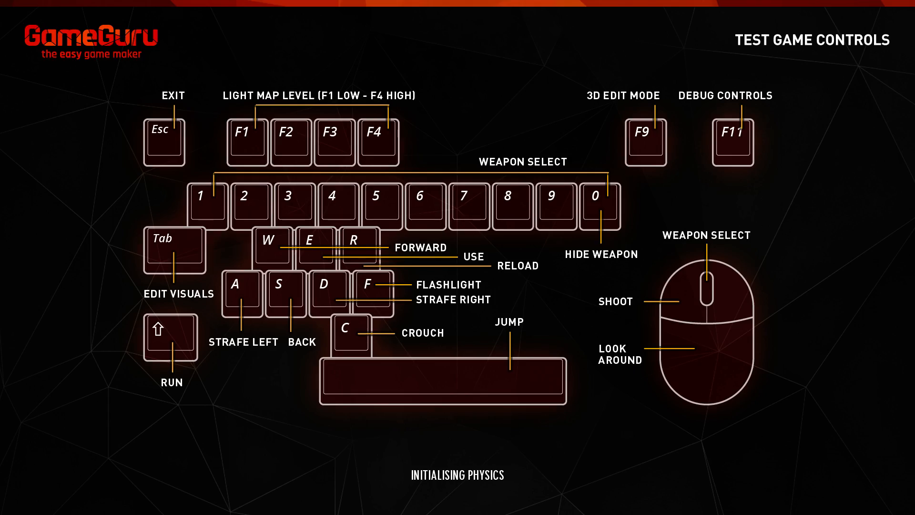
{"action": "key", "text": "s"}
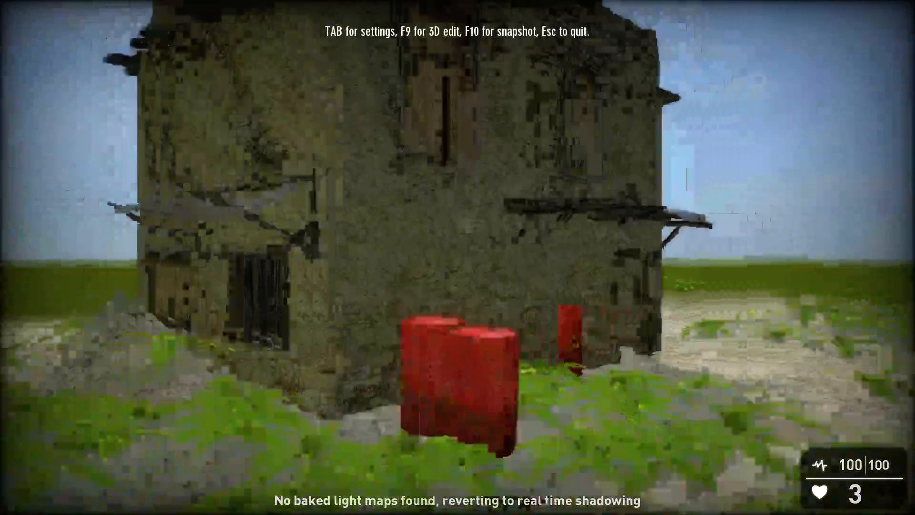
{"action": "key", "text": "s"}
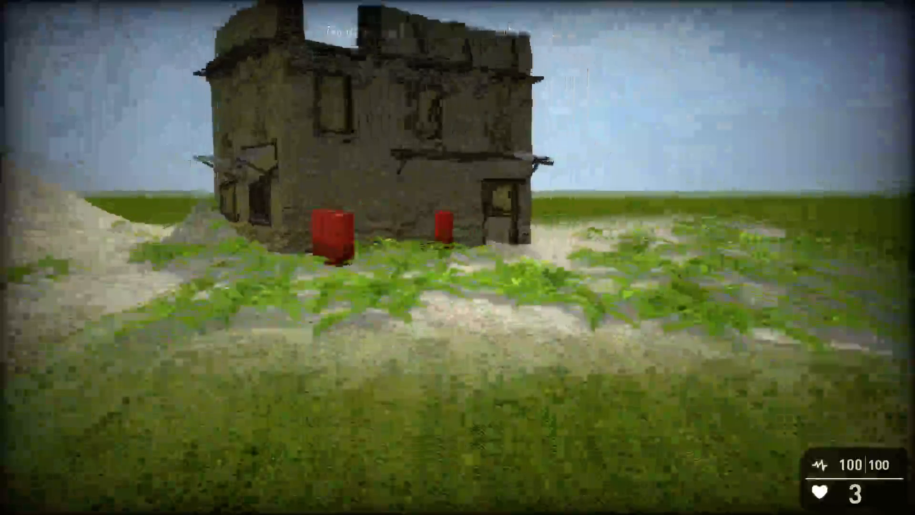
Bring up the performance metrics and visual settings in the test game and lower Terrain Size to its minimum.
{"action": "key", "text": "Tab"}
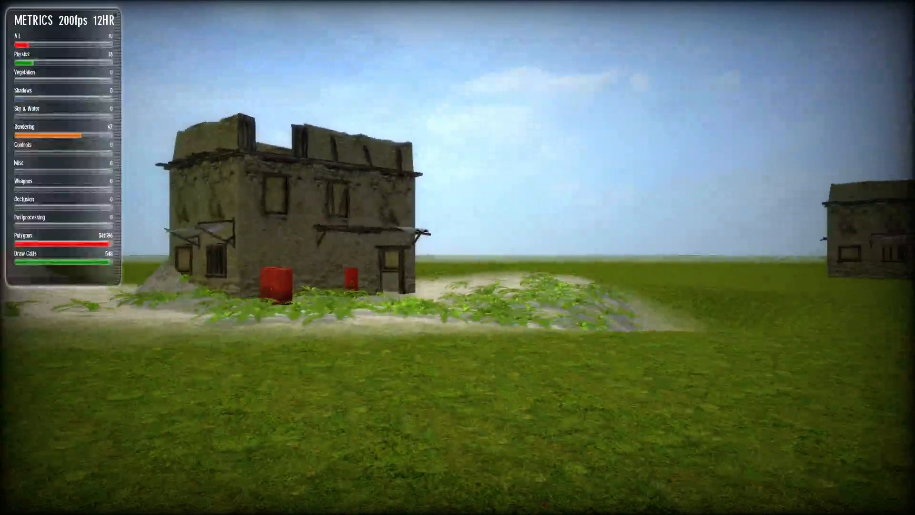
{"action": "key", "text": "Tab"}
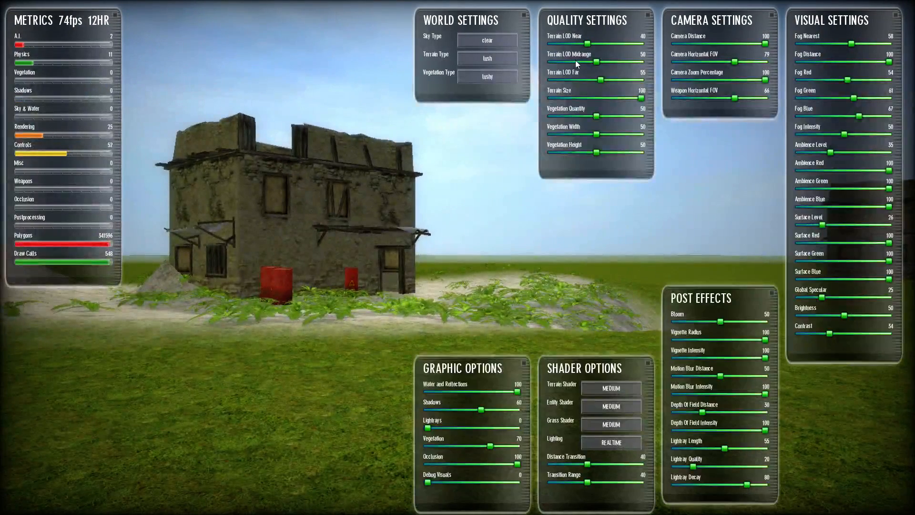
{"action": "left_click_drag", "start_coordinate": [642, 98], "coordinate": [542, 104]}
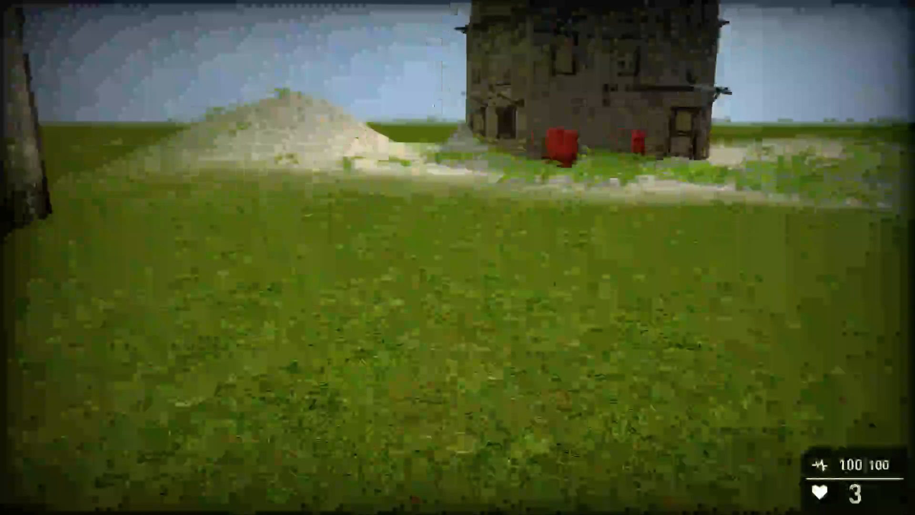
Inspect the building and pond from above in in-game terrain editing with gravity off, and return to normal play.
{"action": "key", "text": "t"}
{"action": "key", "text": "s"}
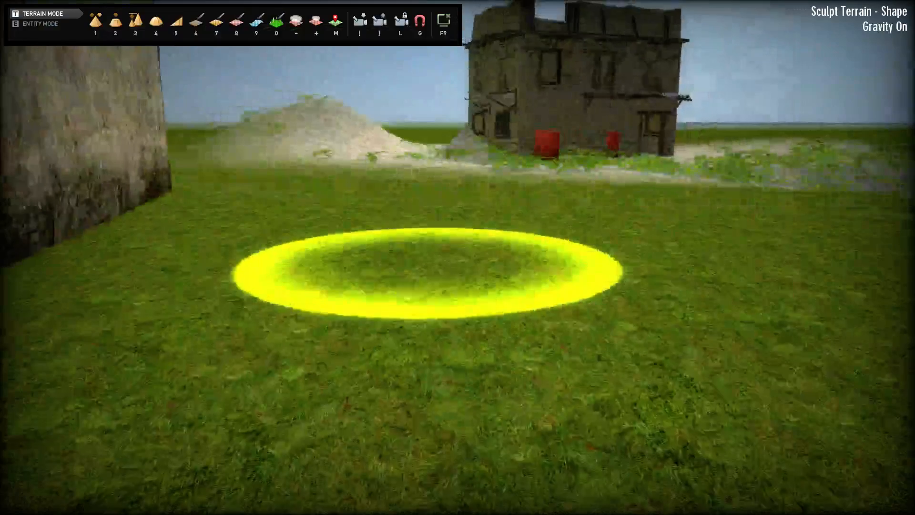
{"action": "key", "text": "g"}
{"action": "key", "text": "bracketright"}
{"action": "key", "text": "bracketright"}
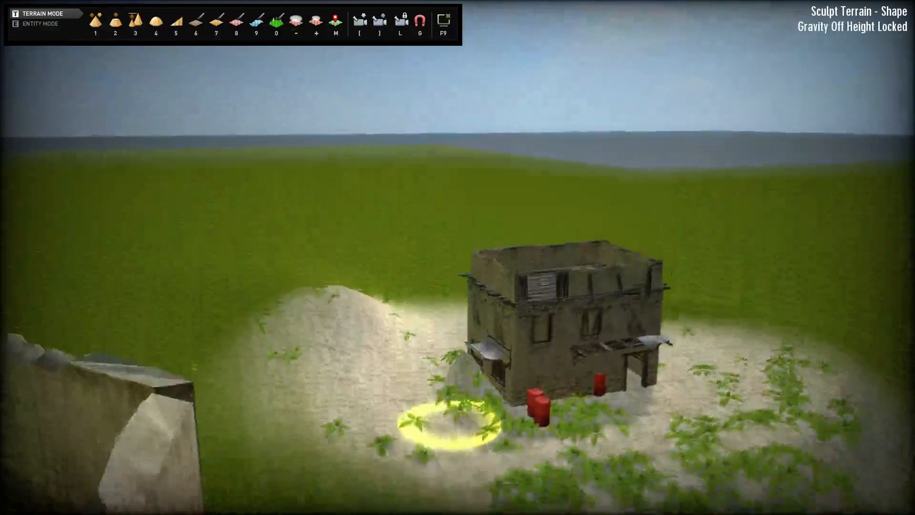
{"action": "key", "text": "bracketright"}
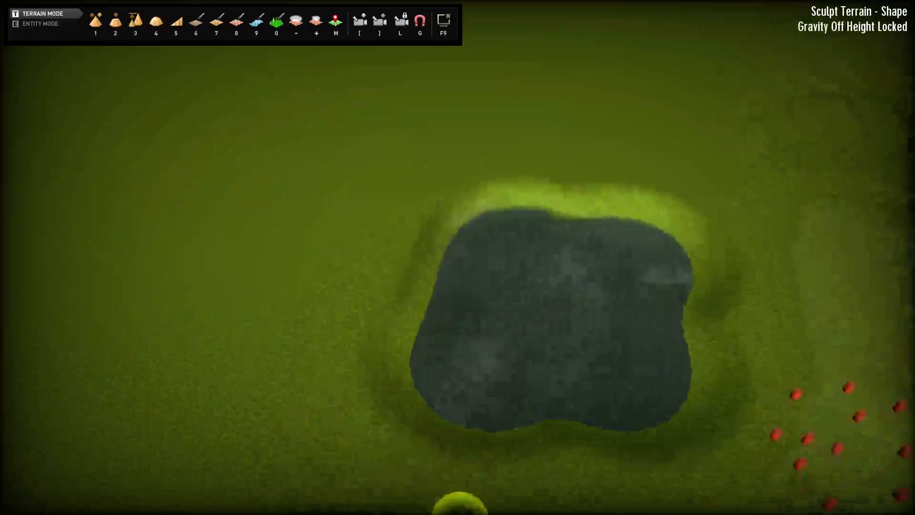
{"action": "key", "text": "F9"}
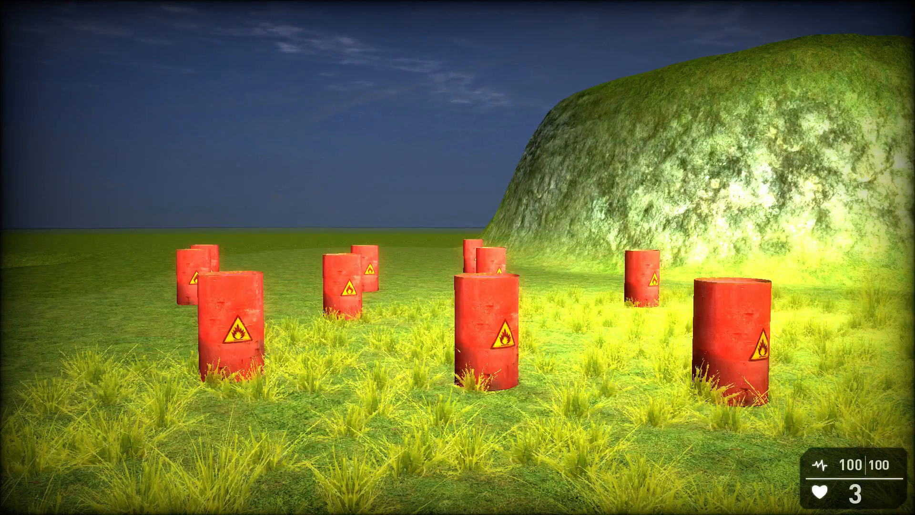
Walk through the level in the test game, past the explosive barrels toward the combat building with the lit doorway.
{"action": "key", "text": "w"}
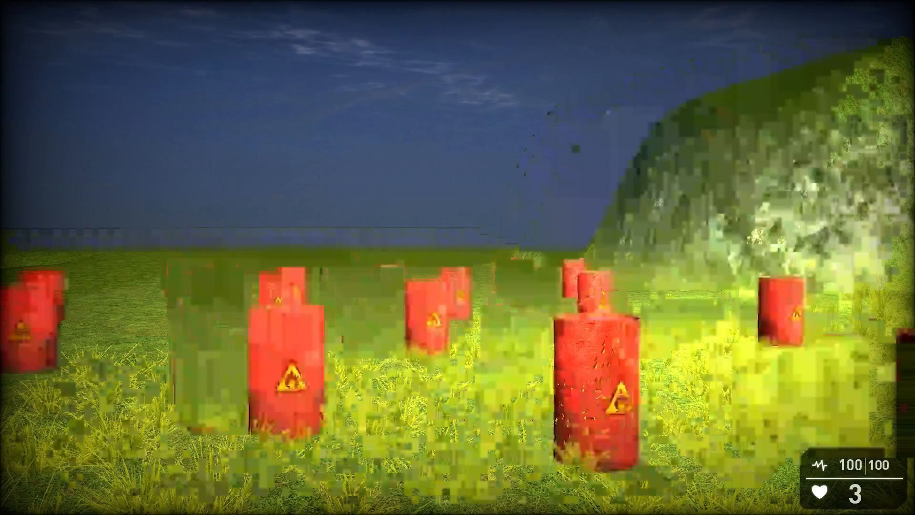
{"action": "key", "text": "w"}
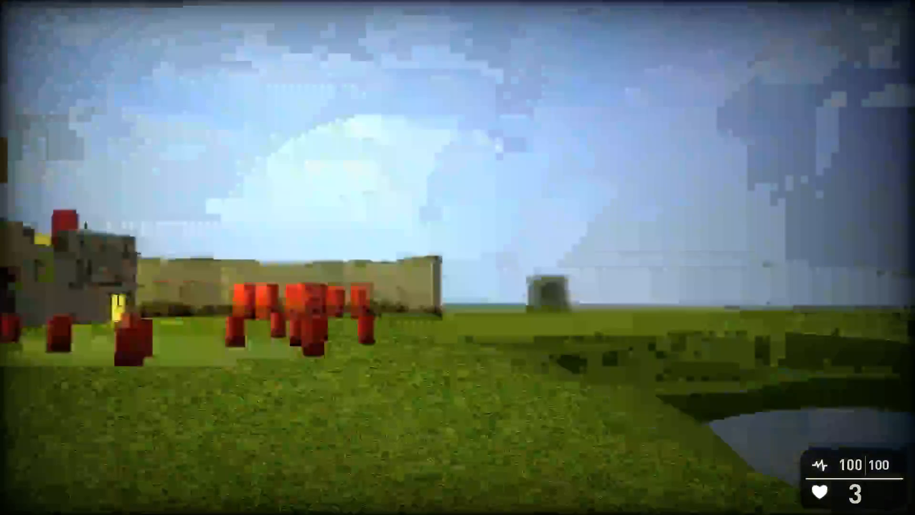
{"action": "key", "text": "s"}
{"action": "key", "text": "s"}
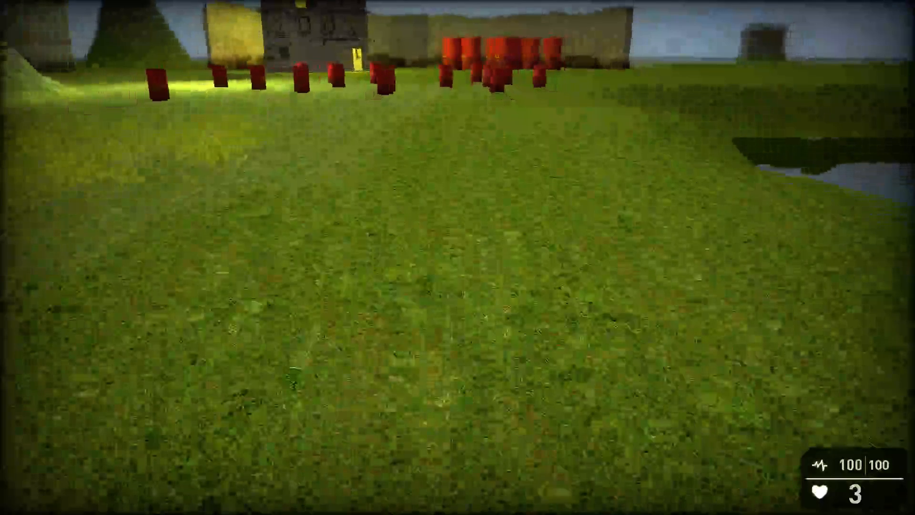
{"action": "key", "text": "w"}
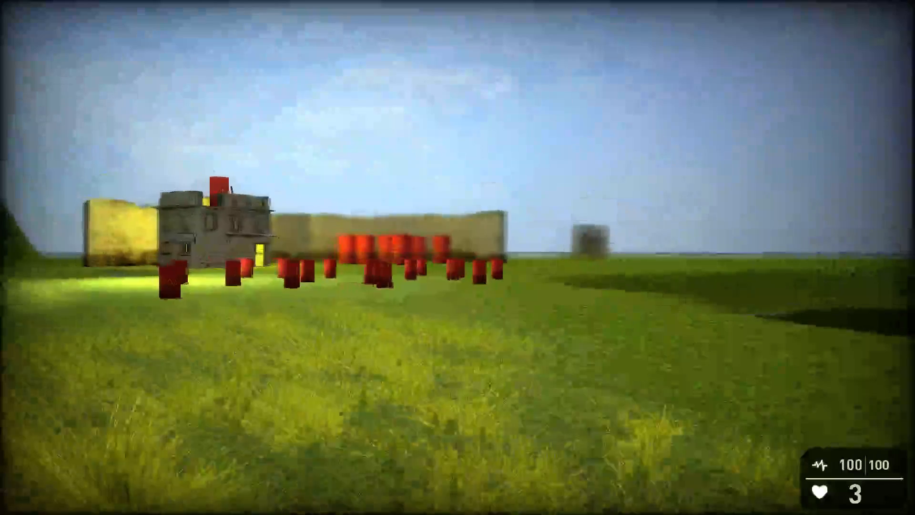
{"action": "key", "text": "w"}
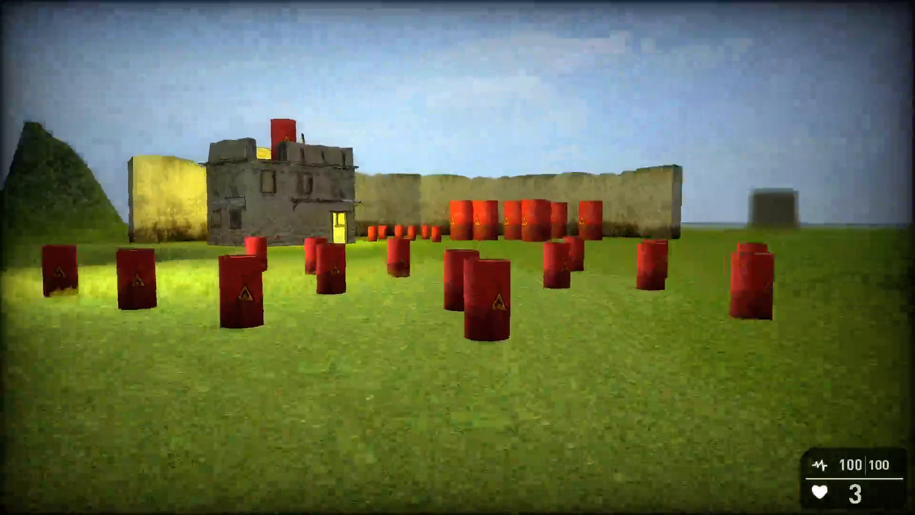
{"action": "key", "text": "w"}
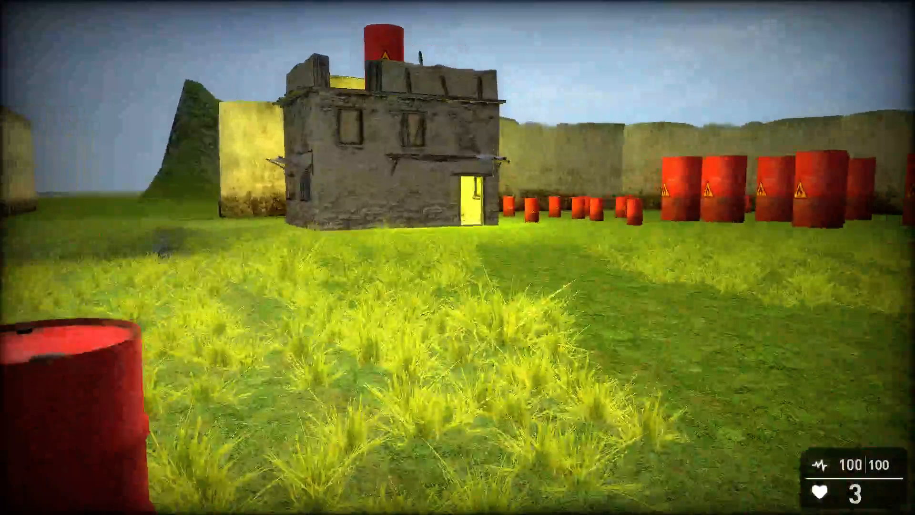
Switch the in-game 3D edit mode on and off again, and quit the test game to the map editor.
{"action": "key", "text": "F9"}
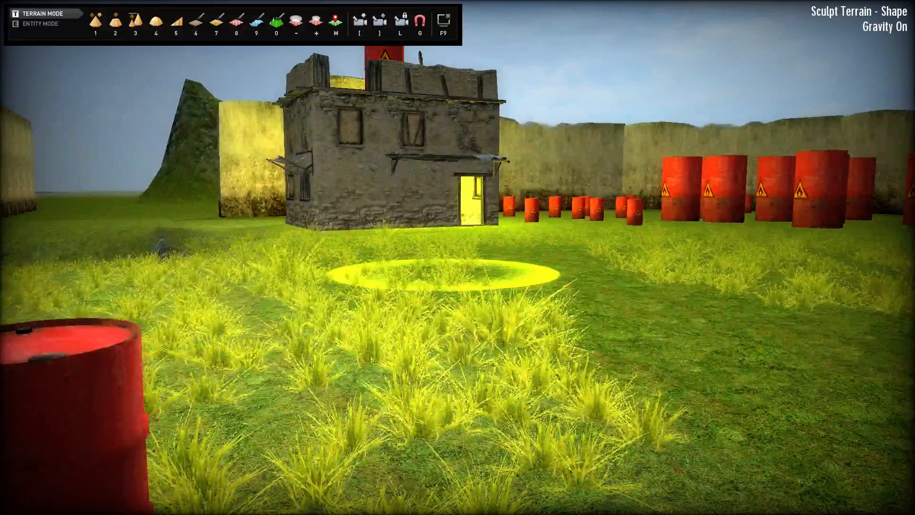
{"action": "key", "text": "F9"}
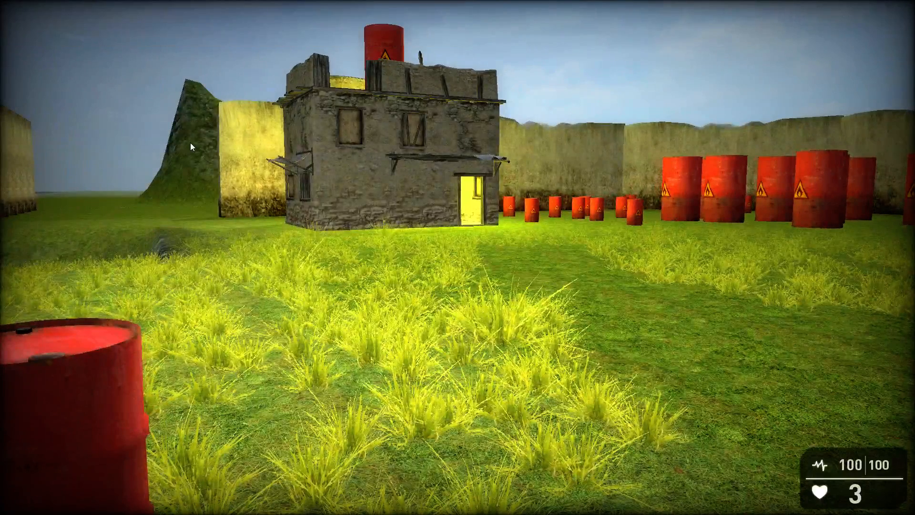
{"action": "key", "text": "Escape"}
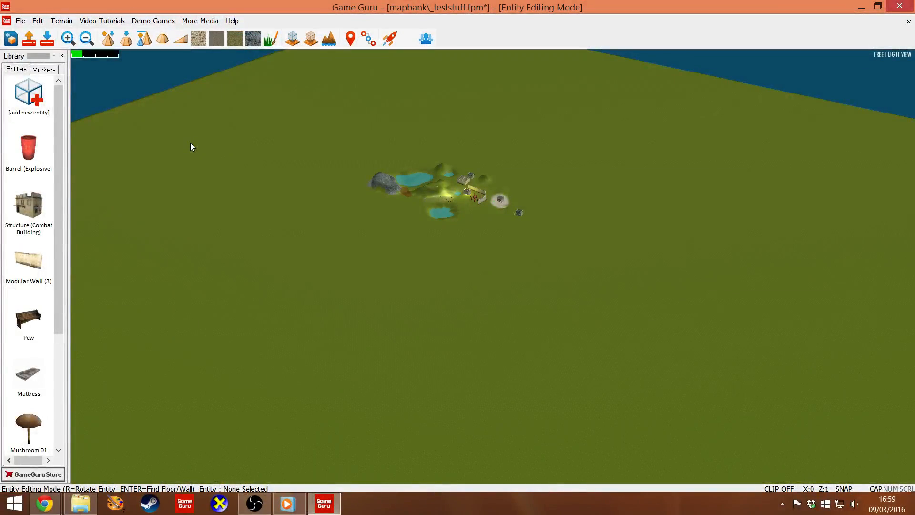